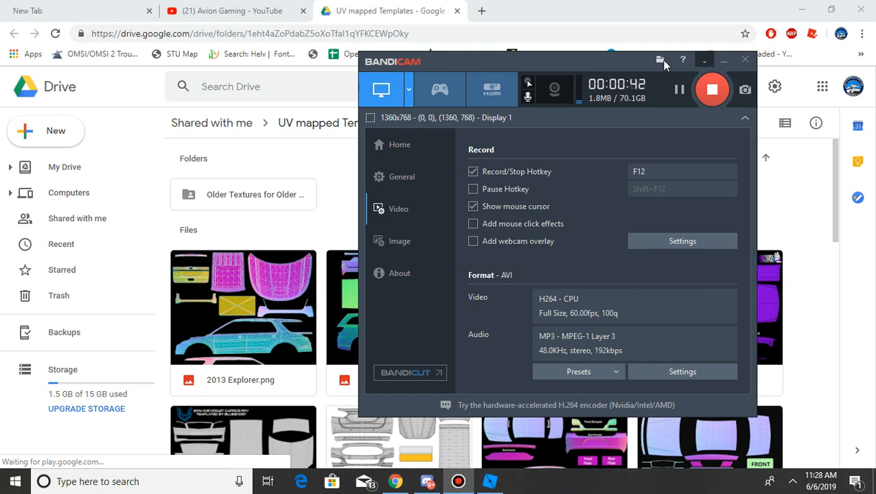
Look through the vehicle template images in the UV mapped Templates folder on Google Drive
left_click(412, 18)
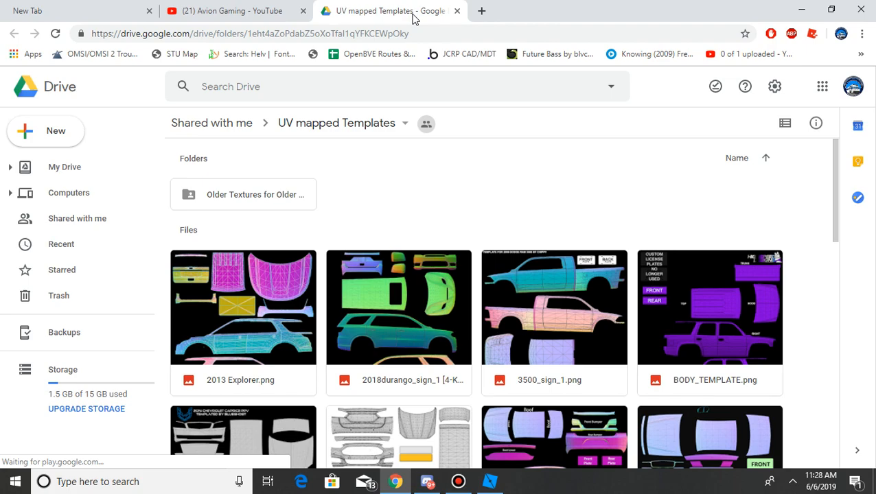
scroll(520, 150, "down", 2)
scroll(520, 149, "down", 2)
scroll(519, 154, "down", 2)
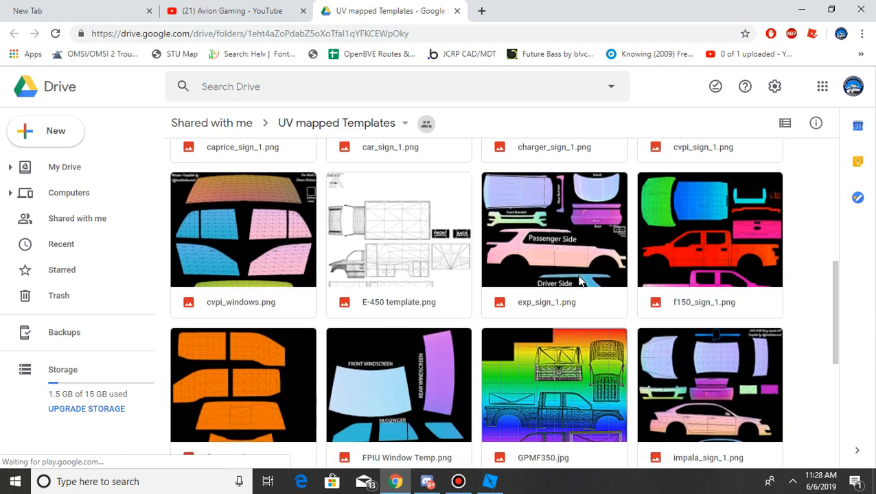
scroll(844, 358, "down", 5)
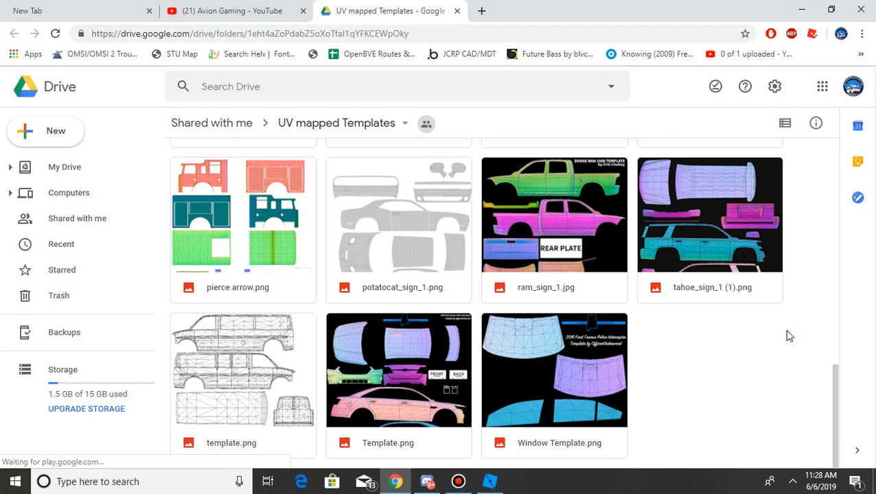
scroll(741, 324, "up", 10)
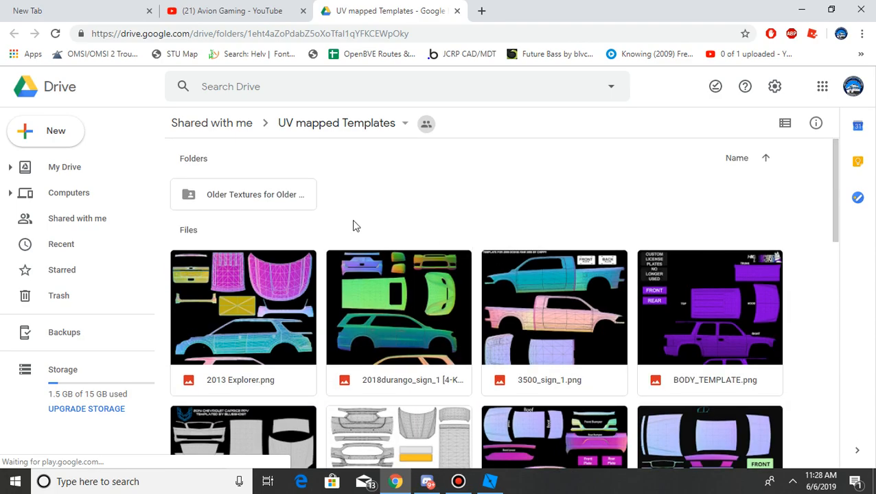
Check the Older Textures for Older Versions subfolder, return to UV mapped Templates and look over its vehicle templates
left_click(288, 197)
double_click(289, 197)
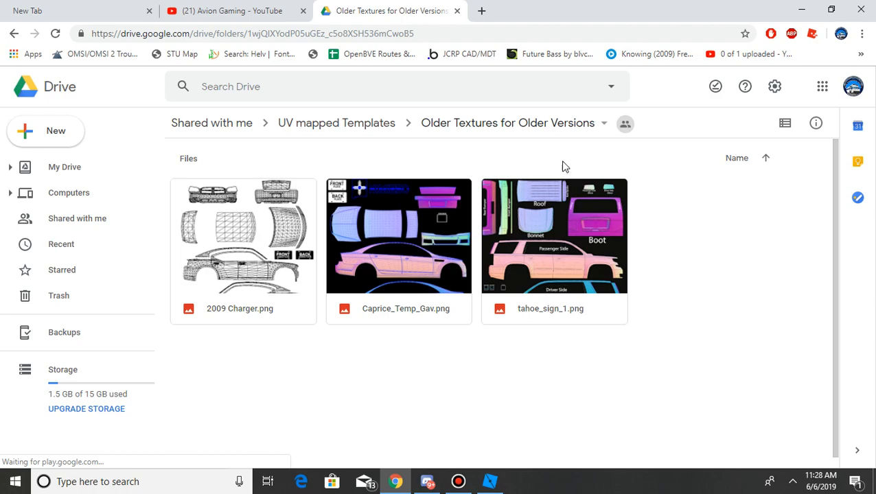
left_click(360, 133)
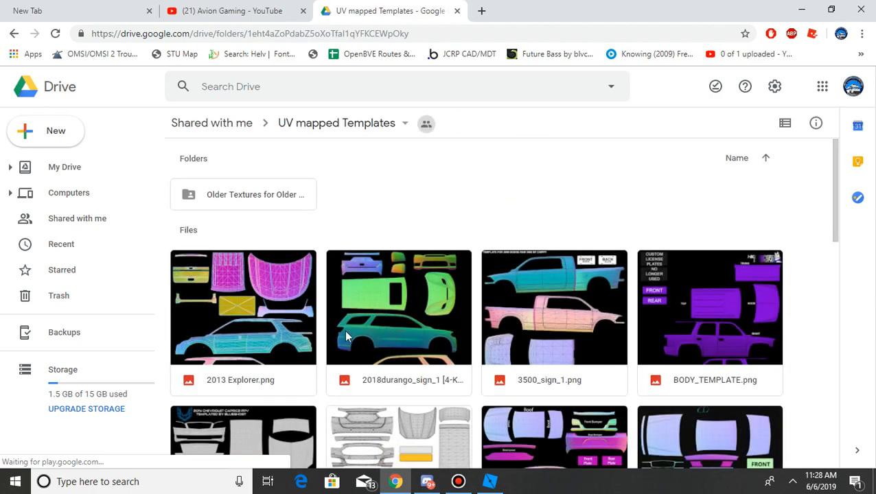
scroll(445, 327, "down", 2)
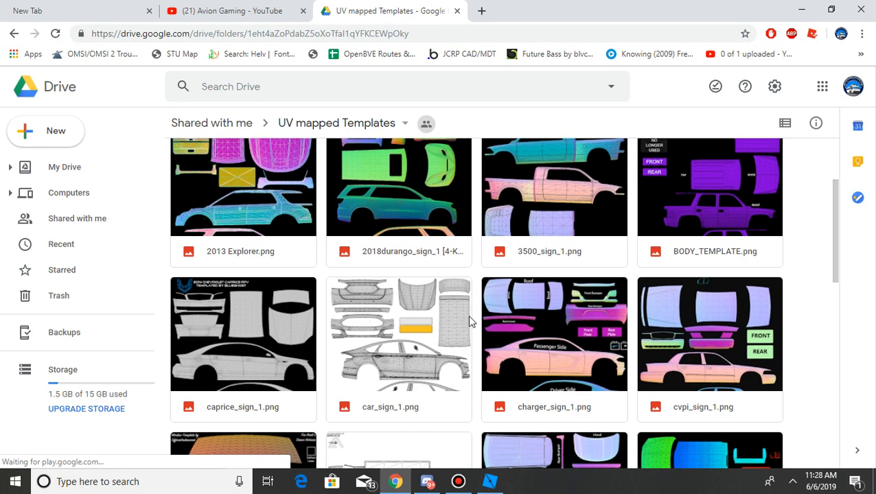
scroll(468, 320, "down", 3)
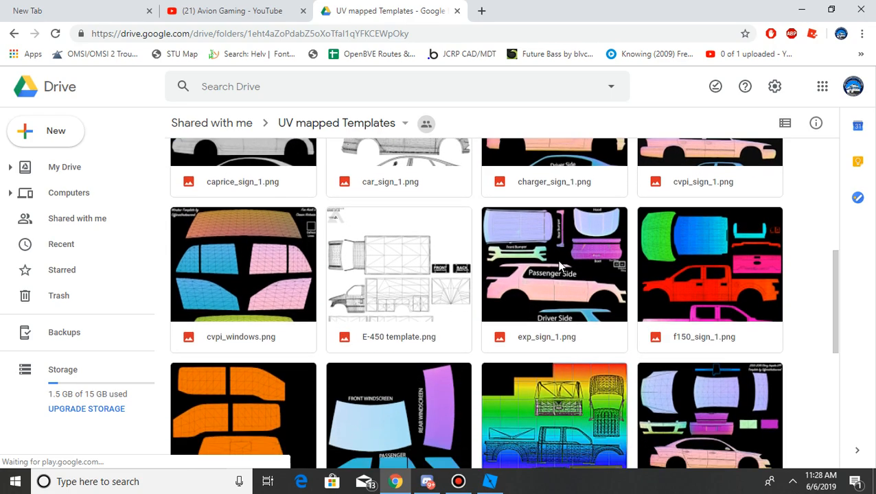
scroll(537, 274, "down", 2)
Switch to Roblox Studio and ungroup the Model containing the two Charger cars
left_click(489, 481)
left_click_drag(397, 283, 362, 265)
scroll(392, 277, "up", 5)
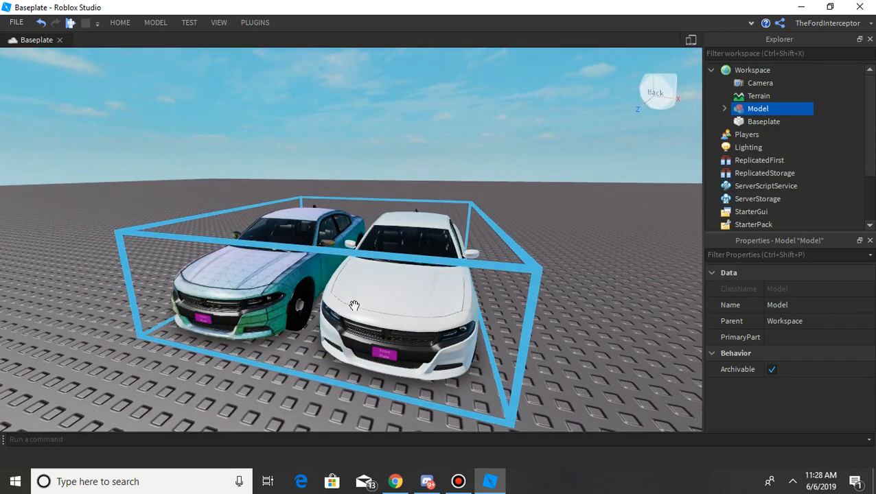
key("ctrl+u")
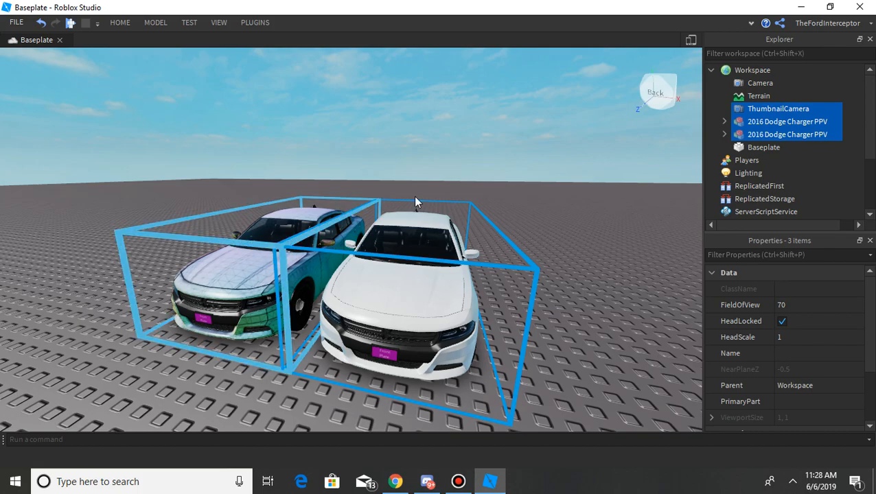
Delete the 2016 Dodge Charger PPV that has the colored template texture, leaving the white car in the workspace
left_click(401, 204)
left_click(301, 255)
key("Delete")
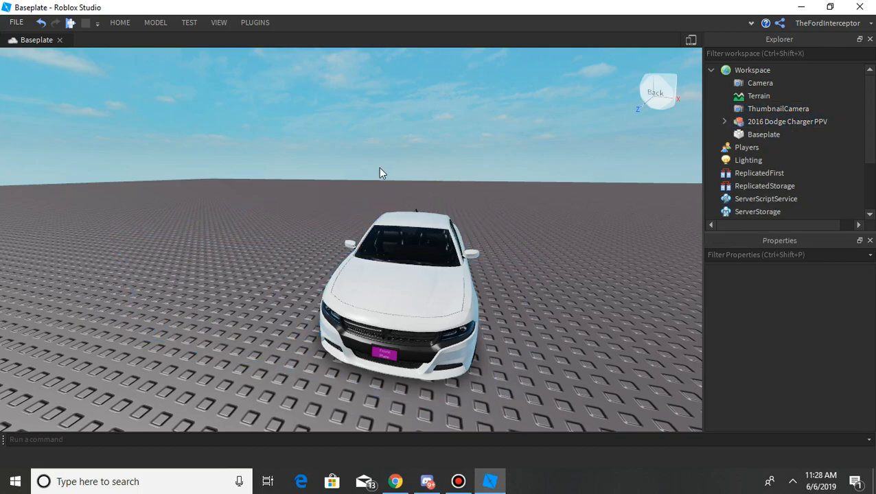
Select the white 2016 Dodge Charger PPV and examine its rear, side and front bodywork
scroll(268, 297, "up", 2)
left_click(249, 308)
mouse_move(249, 309)
left_mouse_down()
mouse_move(326, 293)
mouse_move(273, 318)
mouse_move(237, 315)
left_mouse_up()
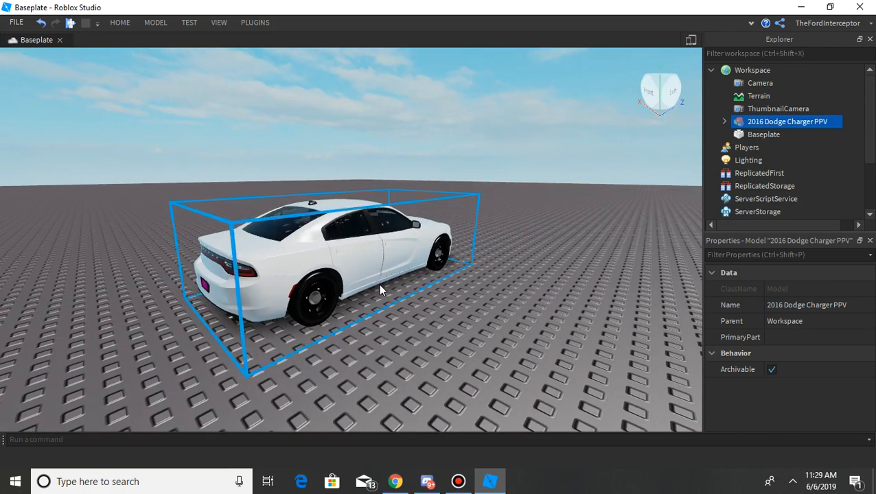
left_click_drag(381, 288, 304, 275)
left_click_drag(584, 312, 364, 313)
left_click_drag(300, 302, 363, 237)
scroll(364, 238, "up", 3)
scroll(408, 295, "down", 2)
scroll(438, 360, "down", 2)
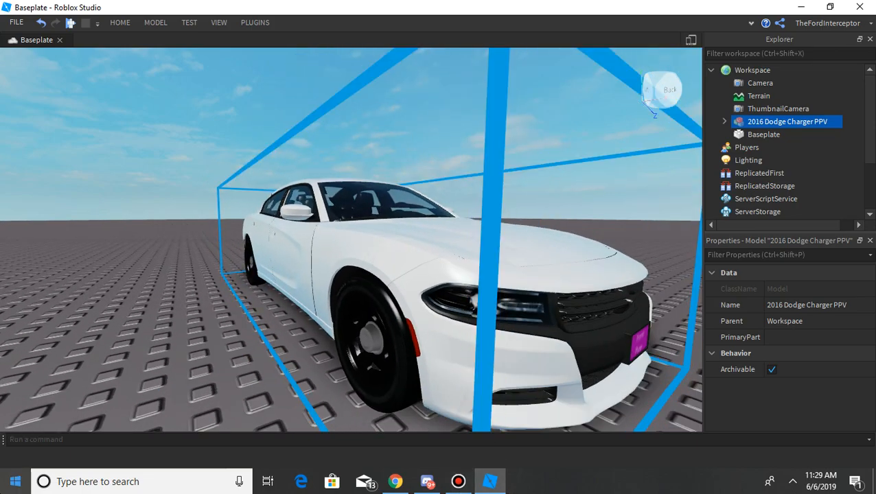
Find the paint program through Windows search with "Paint" and launch paint.net
left_click(6, 487)
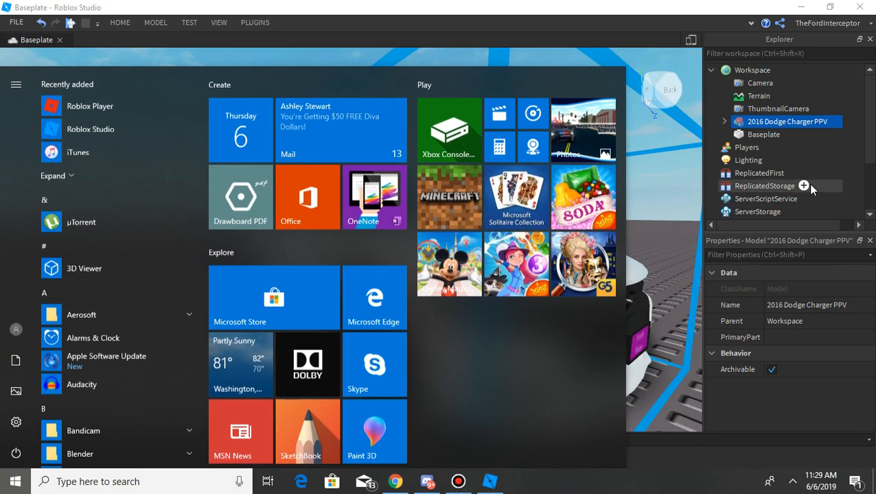
type("Apint")
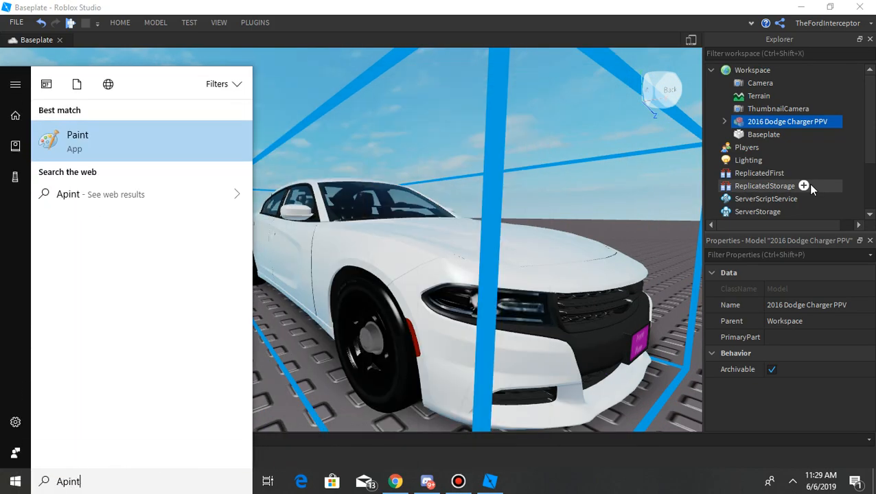
key("BackSpace")
key("BackSpace")
key("BackSpace")
key("BackSpace")
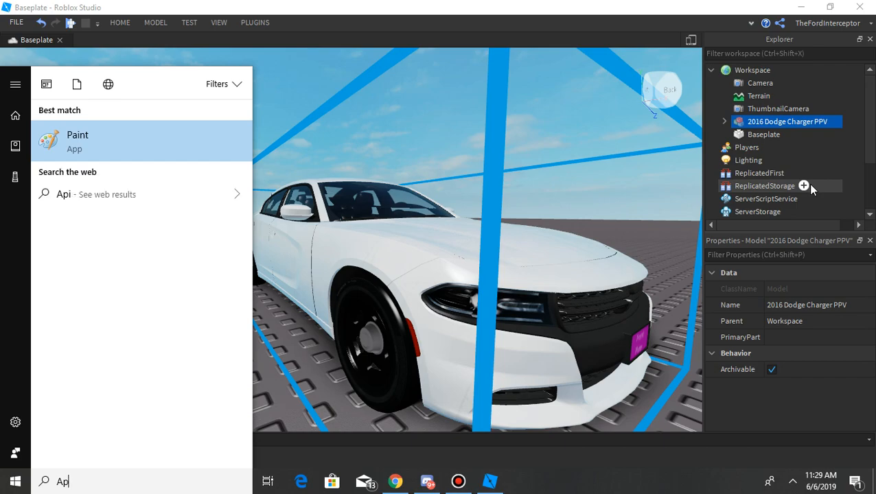
type("Paint")
key("Return")
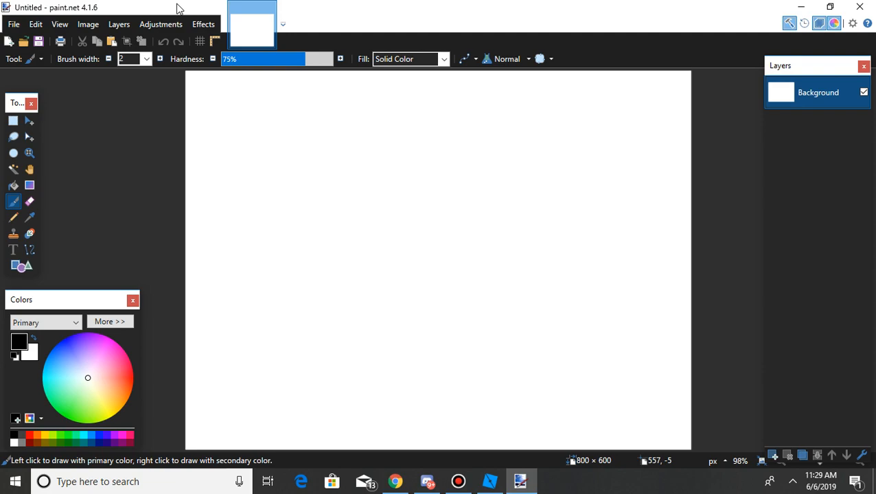
Switch to Chrome, find the Charger template in the UV mapped Templates folder and open charger_sign_1.png in preview
mouse_move(257, 6)
left_click(397, 469)
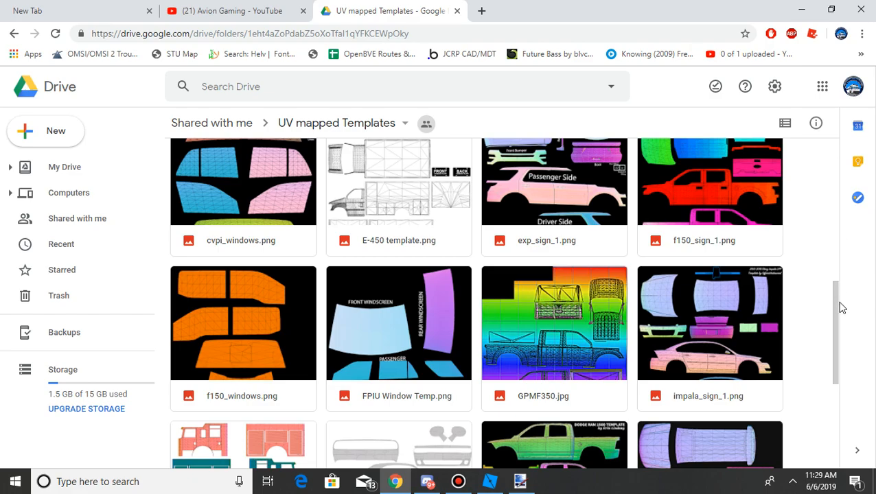
scroll(831, 308, "up", 1)
scroll(832, 332, "down", 4)
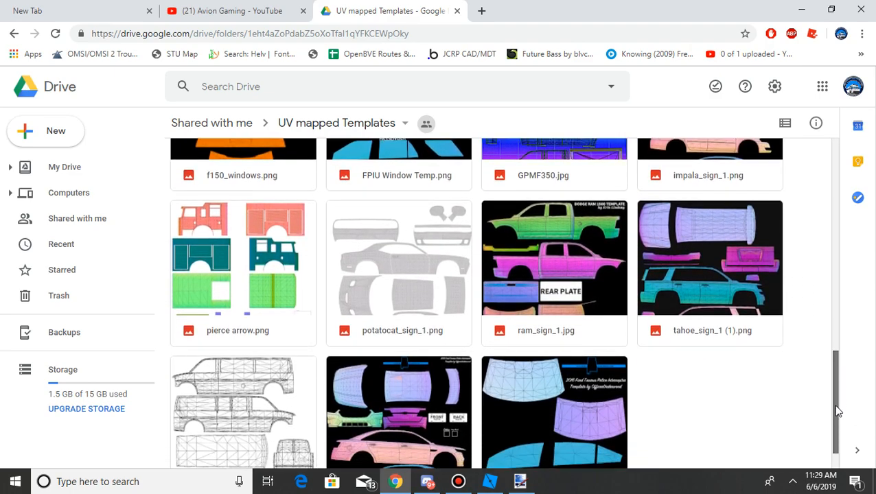
scroll(830, 412, "up", 4)
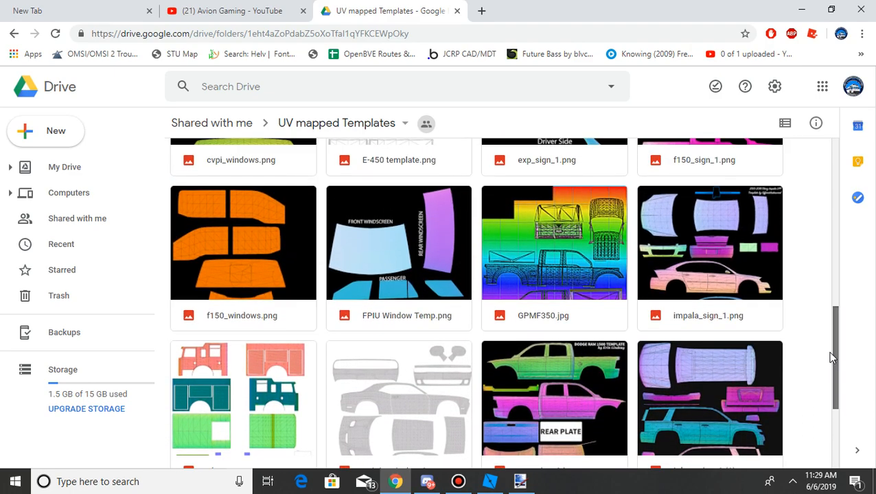
scroll(828, 343, "up", 2)
scroll(829, 331, "down", 3)
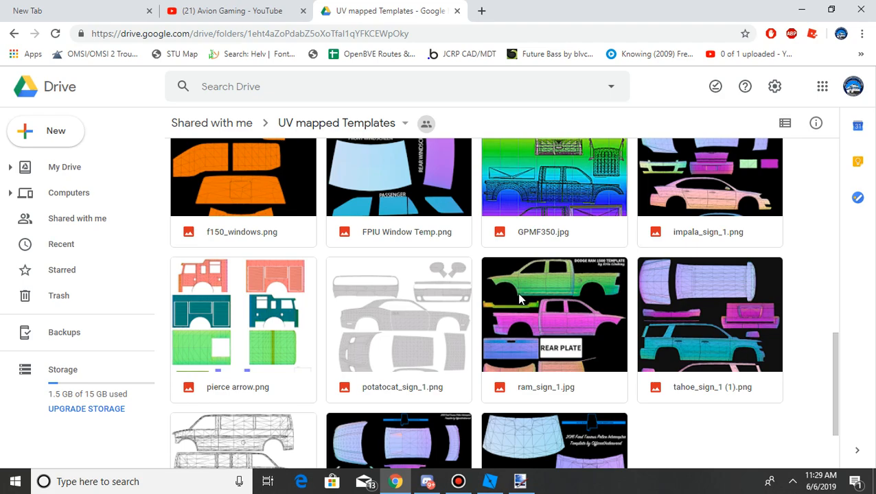
scroll(518, 293, "up", 8)
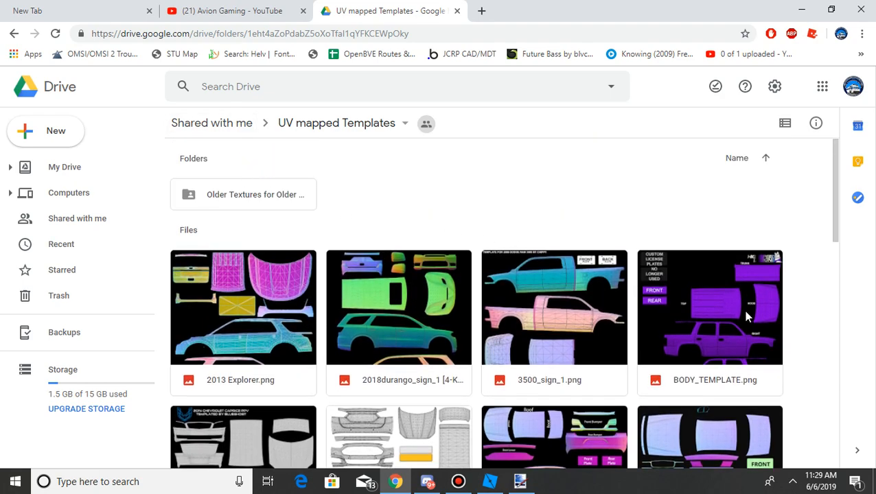
scroll(789, 332, "down", 1)
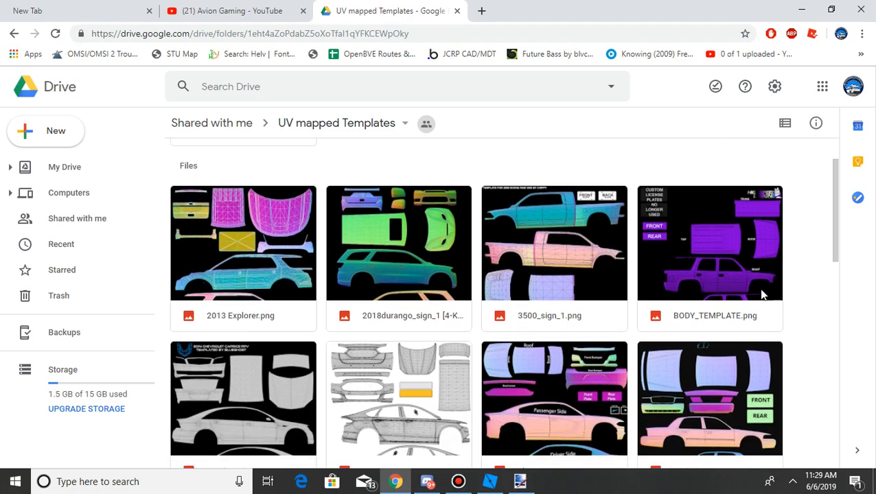
scroll(755, 302, "down", 2)
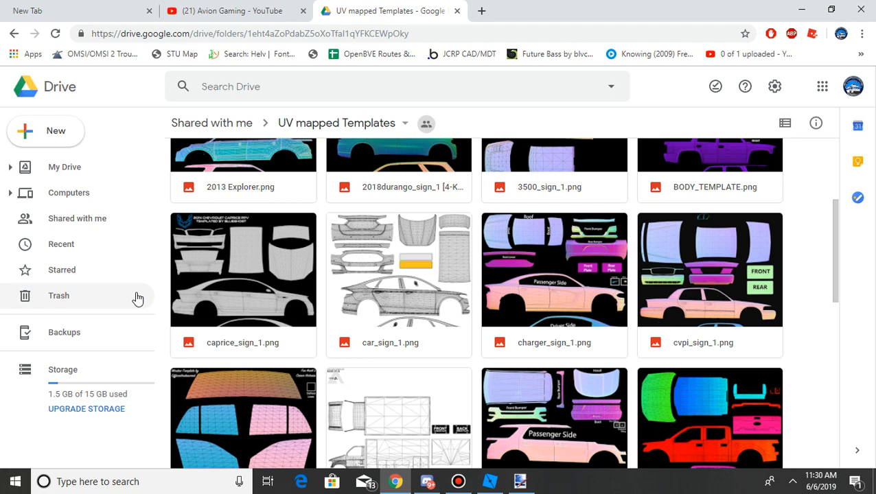
left_click(591, 272)
double_click(565, 270)
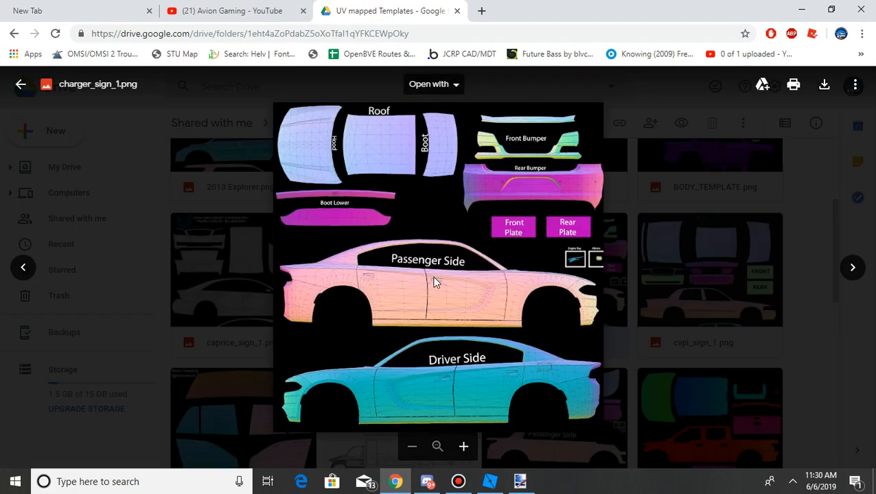
Download charger_sign_1.png as a PNG into a new Desktop folder named Templates, and dismiss the download bar
left_click(824, 84)
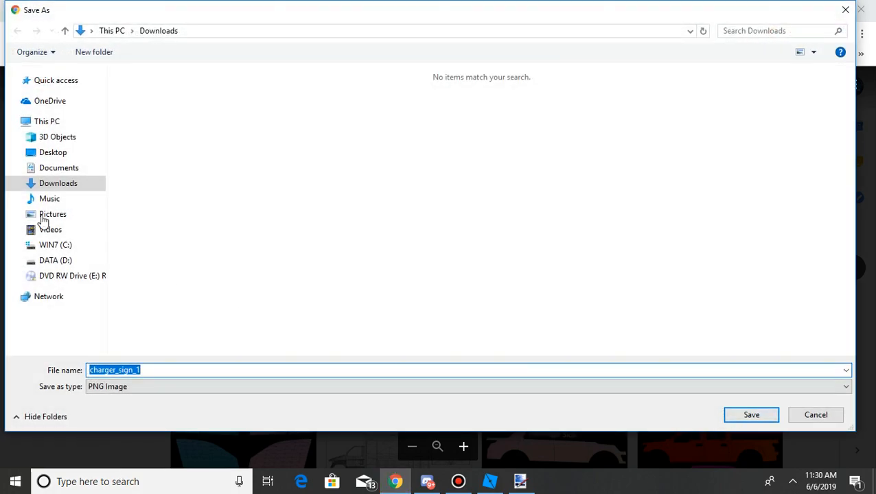
left_click(68, 157)
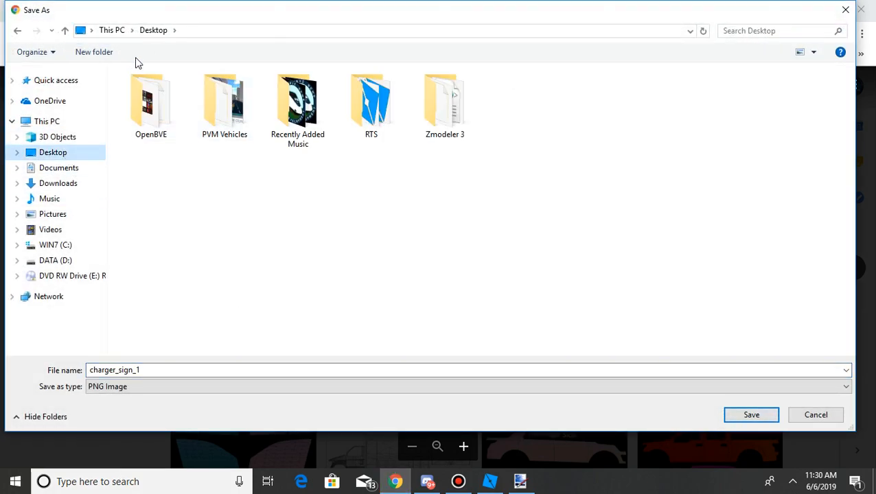
left_click(94, 51)
type("Templates")
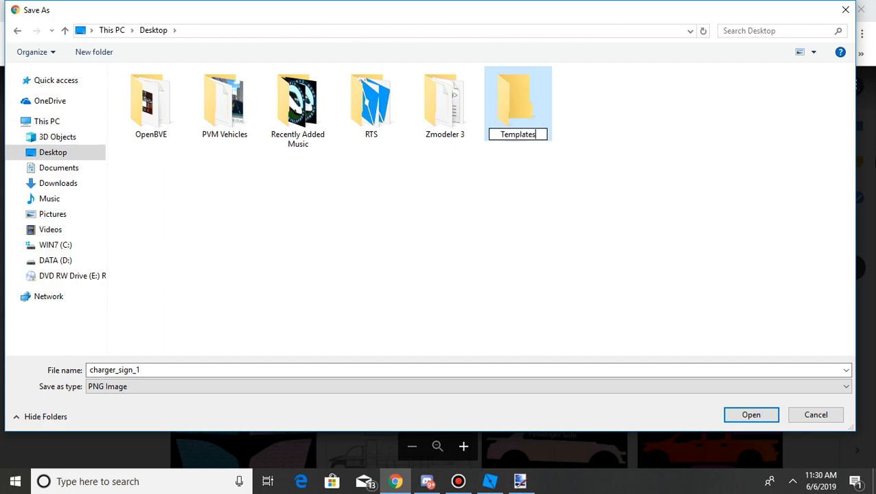
key("Return")
double_click(509, 124)
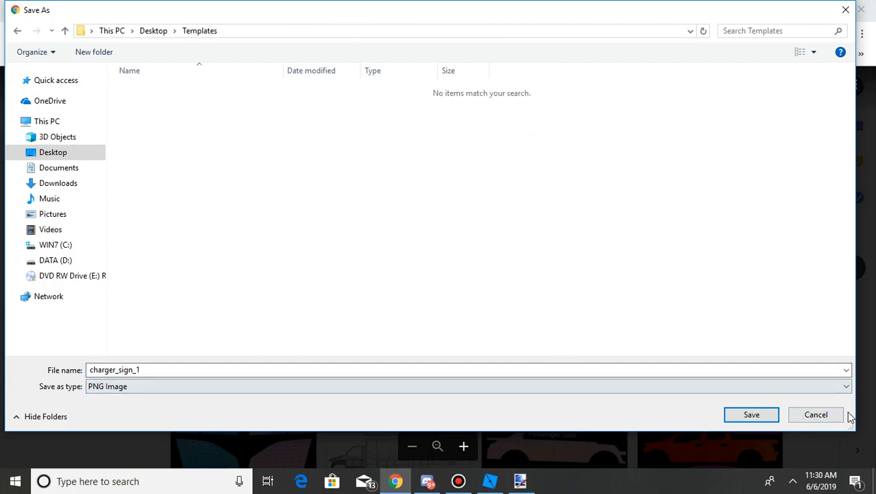
left_click(761, 419)
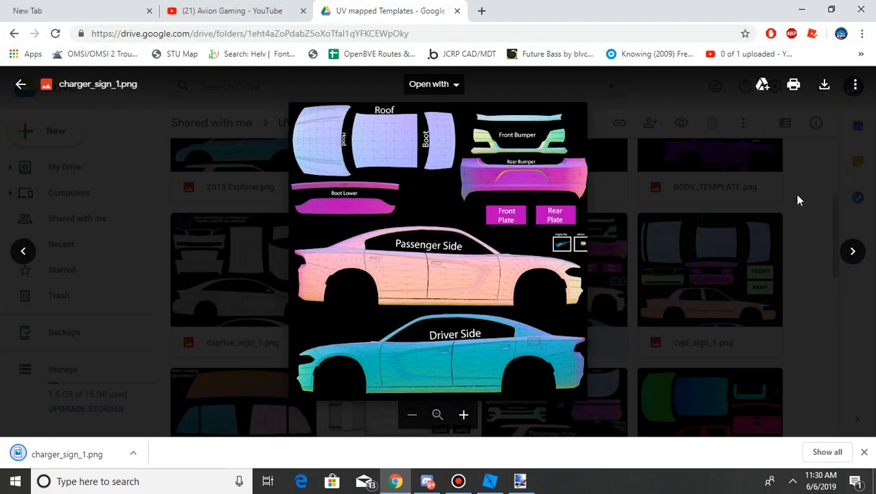
left_click(864, 451)
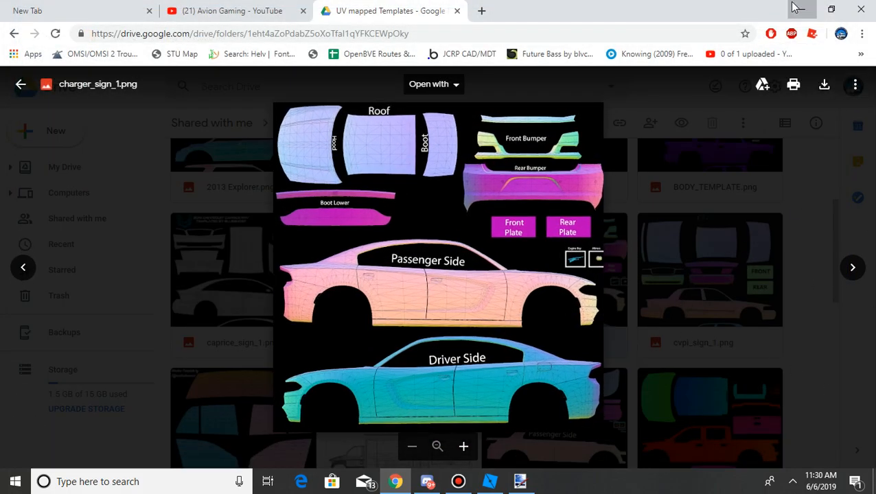
Minimize the open windows to reach the desktop, open the Templates folder and select charger_sign_1
left_click(796, 8)
left_click(797, 8)
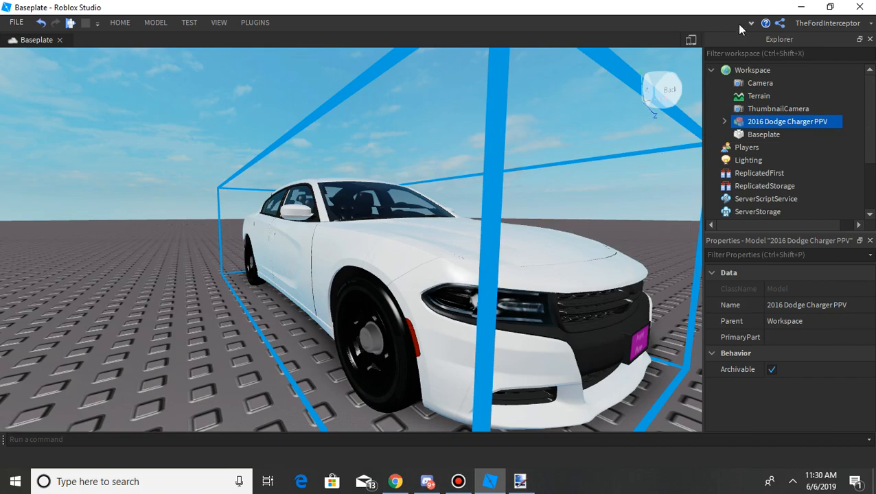
left_click(800, 7)
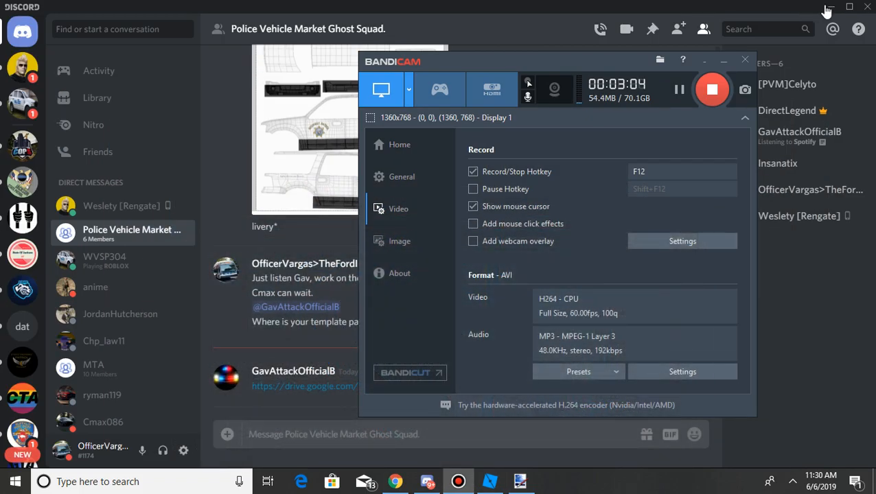
left_click(830, 7)
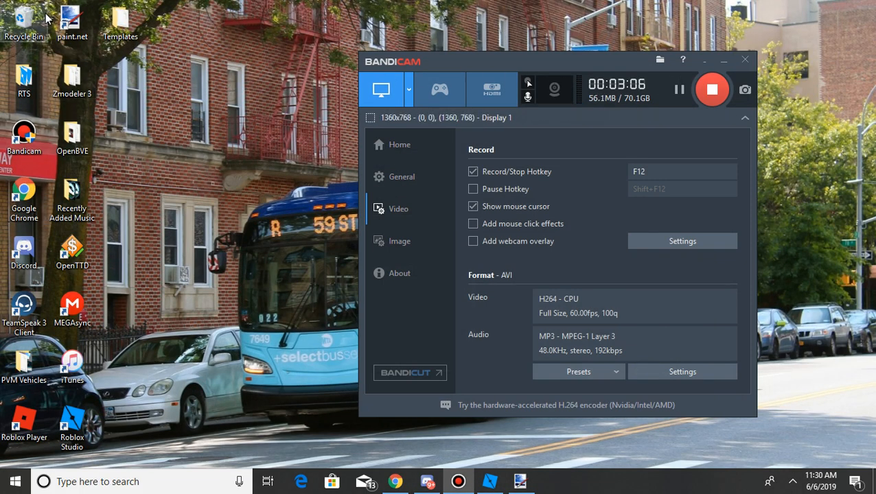
double_click(120, 22)
left_click(144, 130)
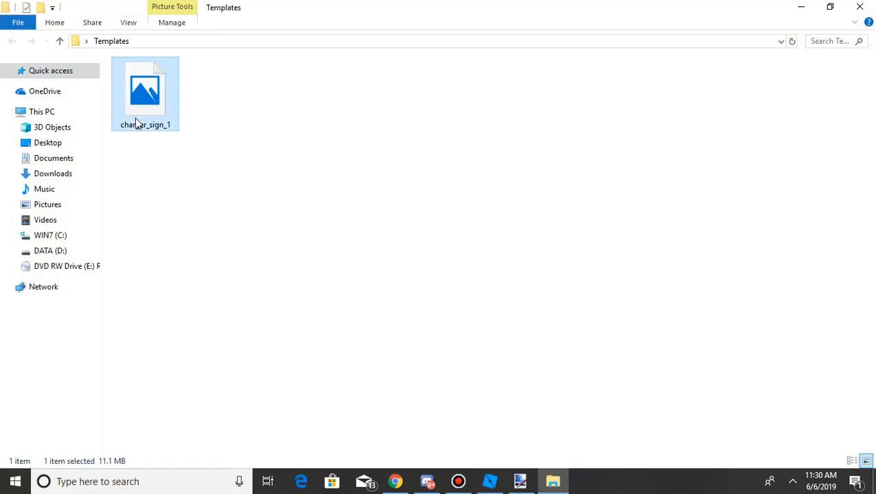
right_click(136, 124)
mouse_move(206, 251)
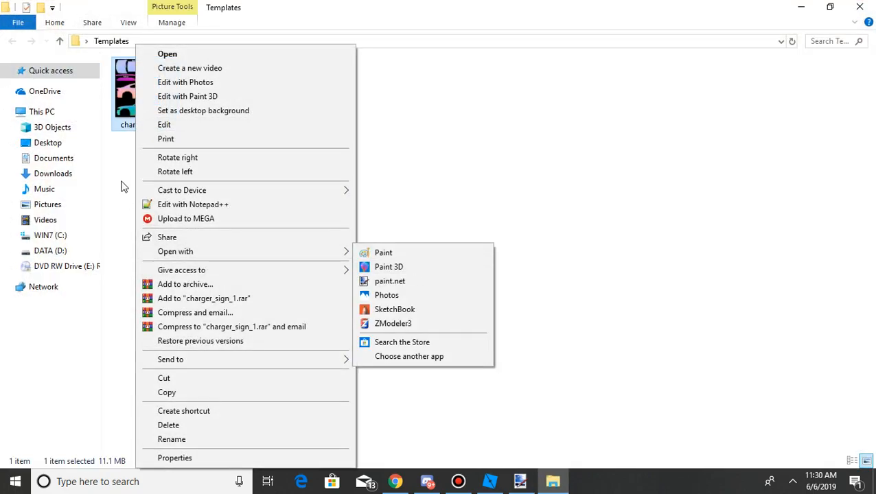
left_click(114, 170)
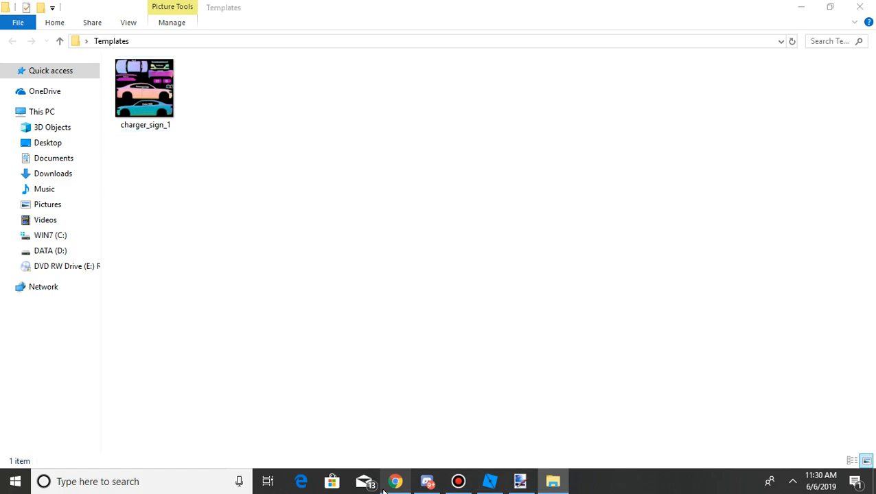
Switch to Chrome, search for "getpaintdotnet" in a new tab and open the getpaint.net website
left_click(395, 483)
left_click(482, 10)
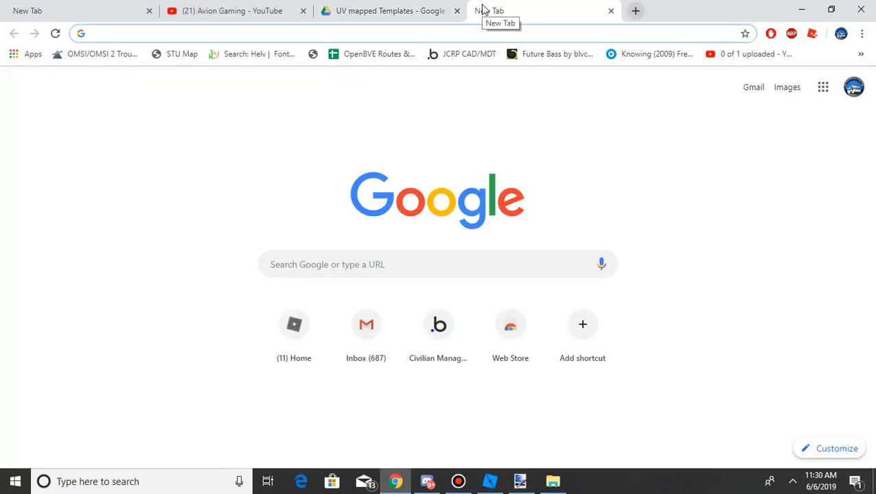
type("getpaint")
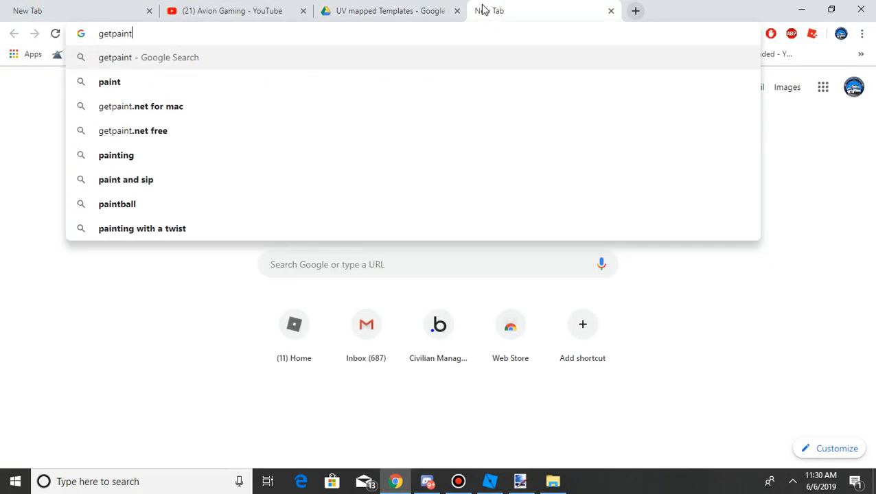
type("dotnet")
key("Return")
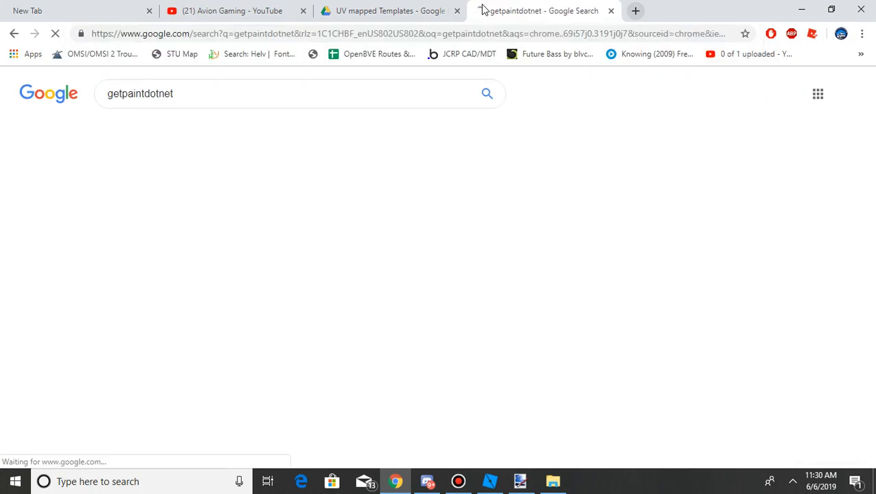
left_click(268, 231)
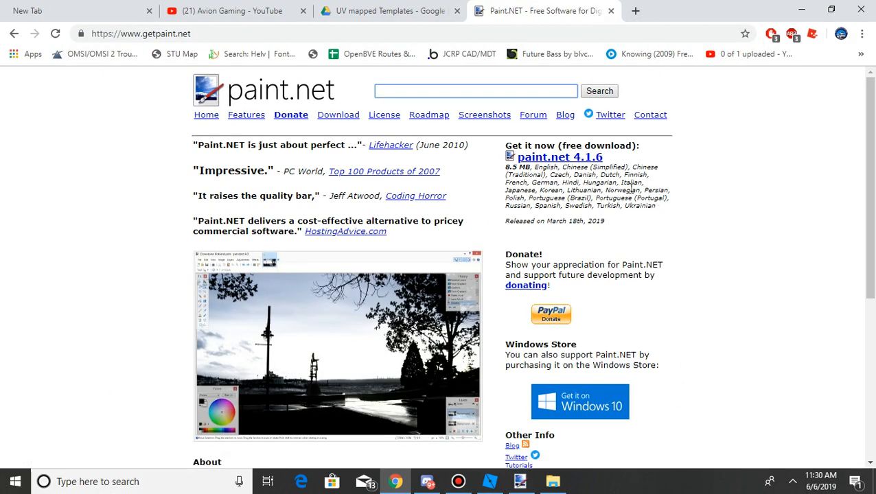
Start the free dotPDN download of paint.net 4.1.6, cancel saving the installer and close the tab
left_click(356, 115)
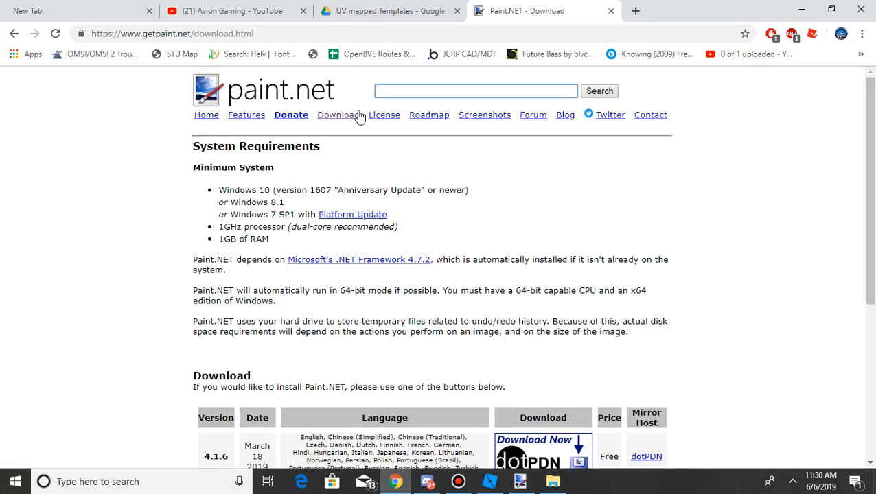
scroll(466, 245, "down", 3)
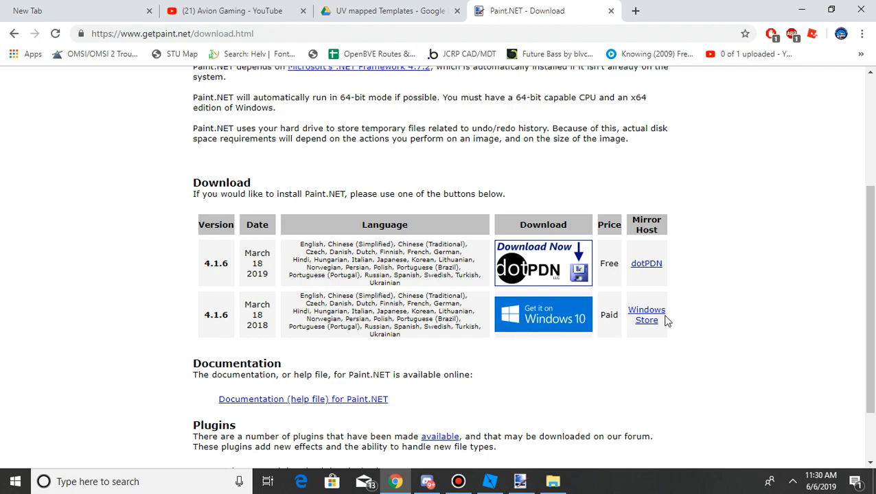
left_click(572, 275)
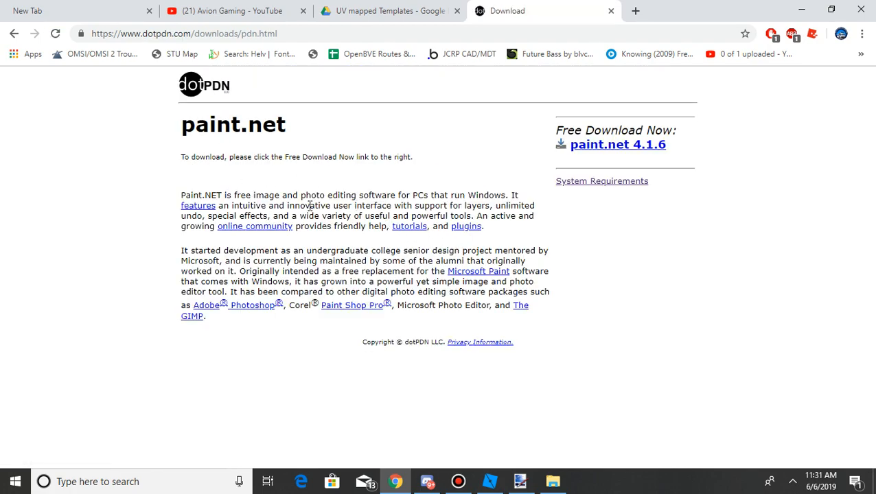
left_click(584, 147)
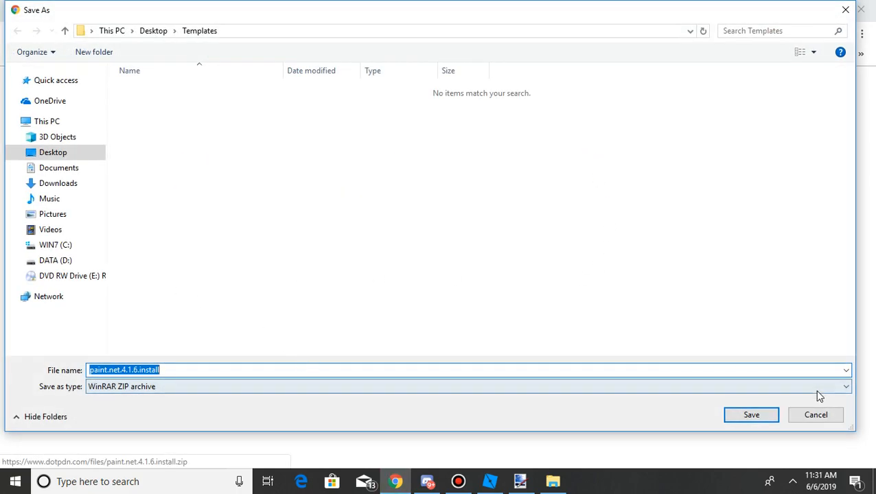
left_click(813, 418)
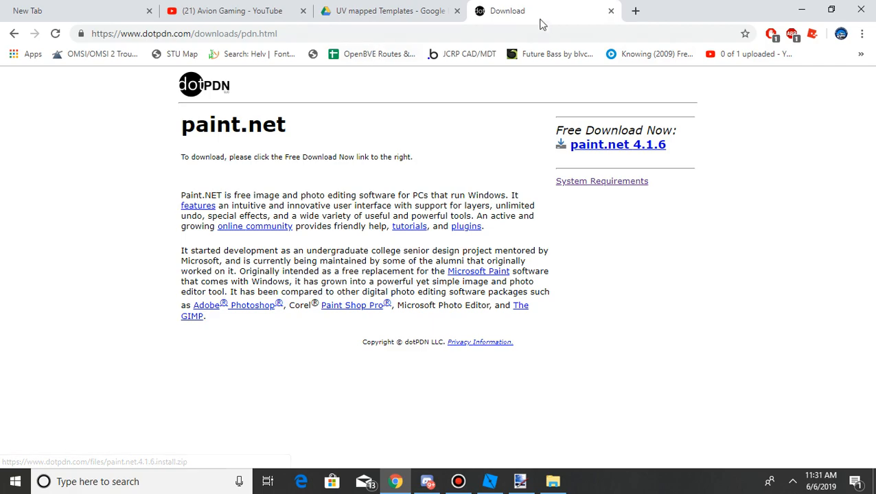
left_click(611, 11)
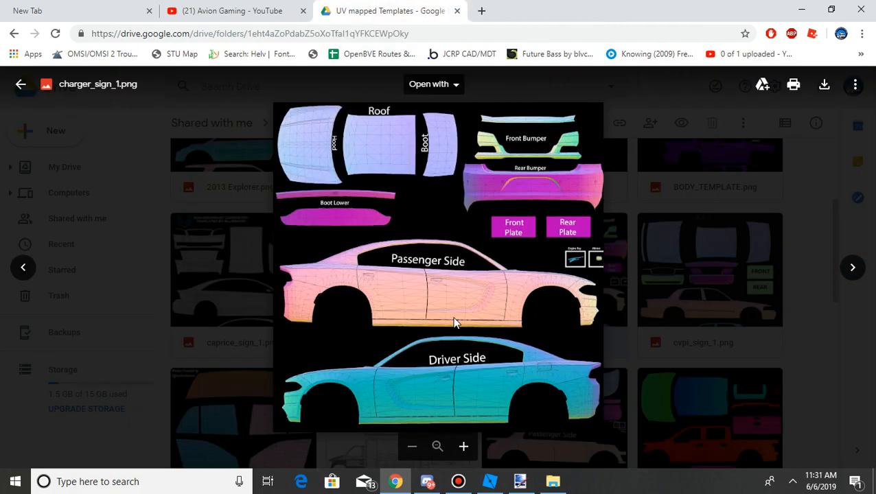
Switch back to the Templates folder and open charger_sign_1 with paint.net
key("alt+Tab")
right_click(124, 89)
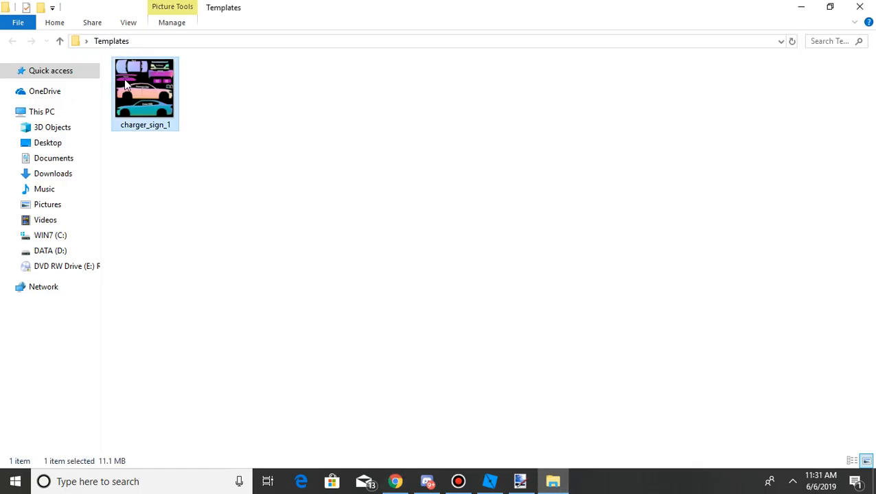
mouse_move(172, 255)
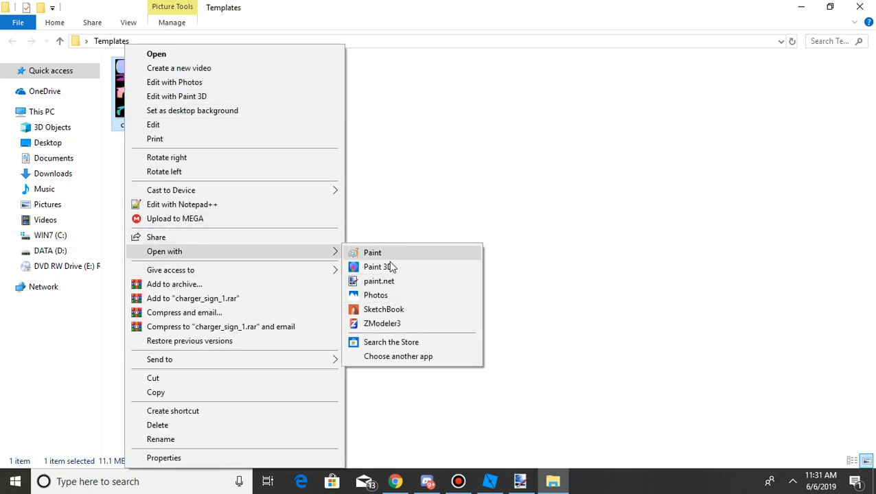
left_click(380, 281)
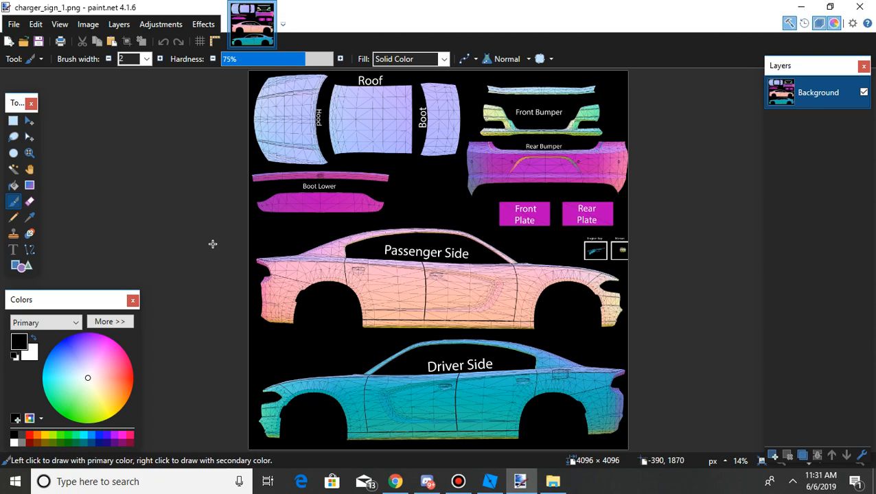
Switch to Chrome and load lpcdfr.com in a new tab
left_click(395, 481)
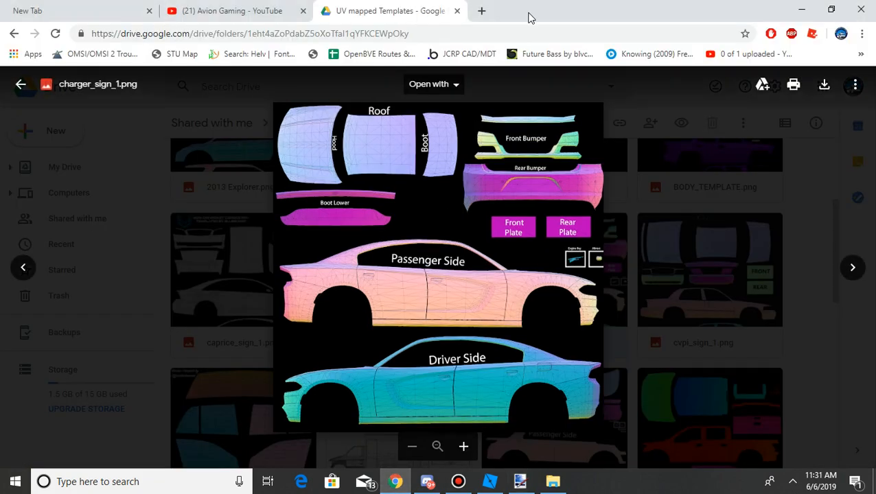
left_click(483, 11)
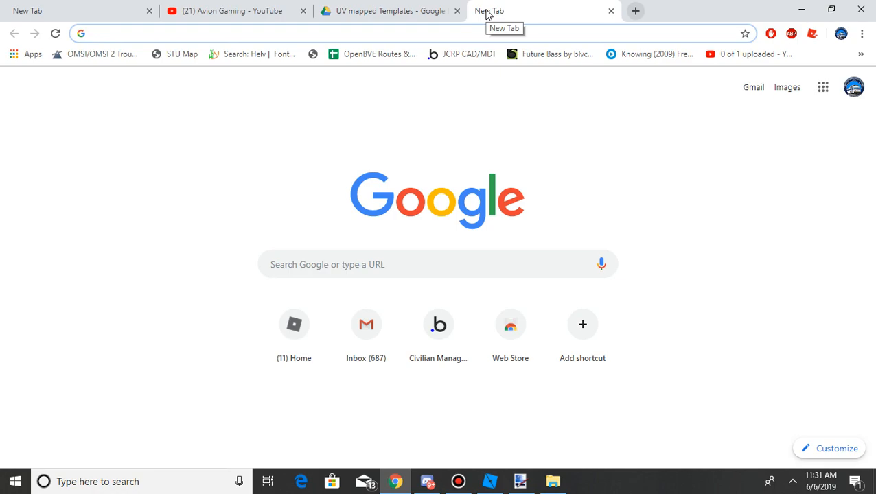
type("lpcdf")
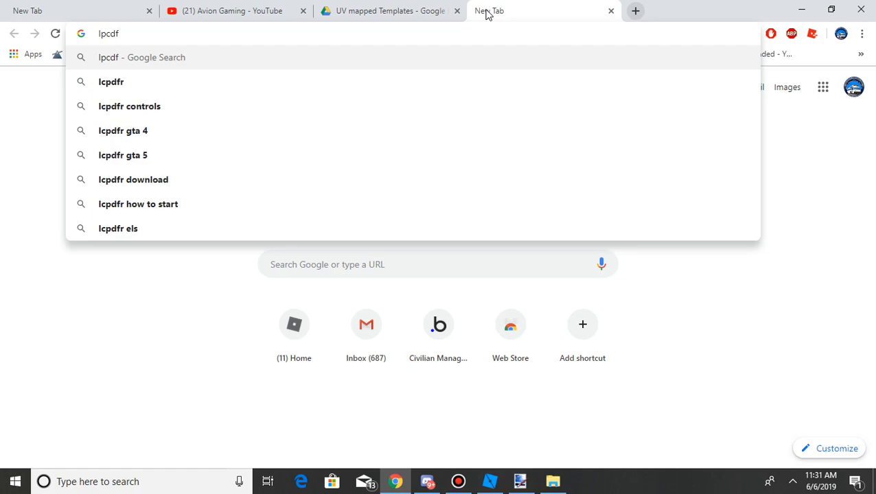
type("r.com")
key("Return")
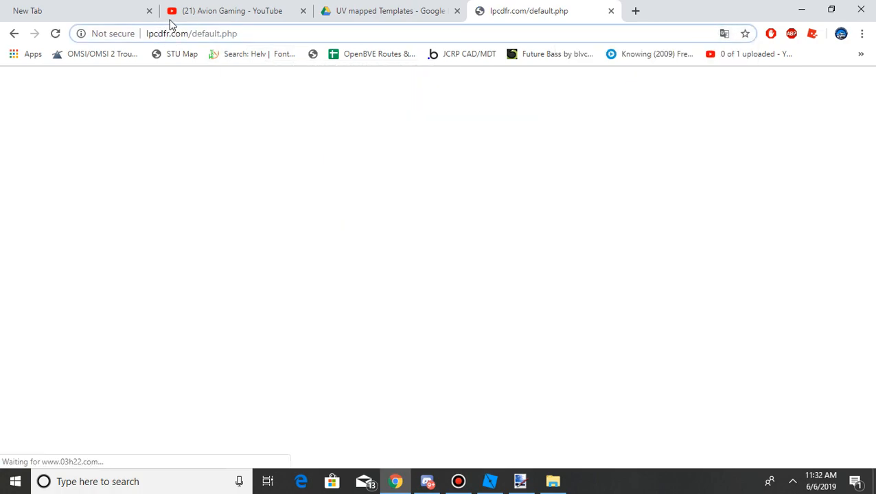
Correct the web address to lcpdfr.com, remove the default.php path and load the site
key("BackSpace")
key("BackSpace")
type("cp")
key("Return")
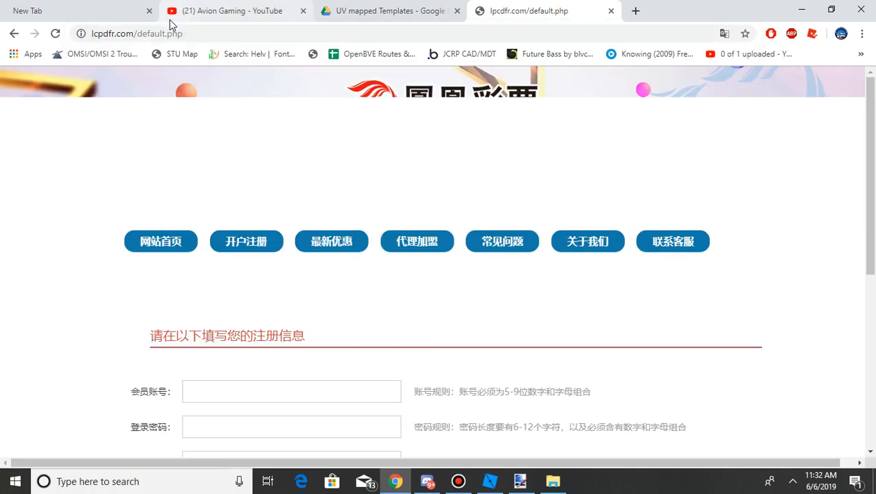
double_click(220, 31)
key("BackSpace")
key("BackSpace")
key("BackSpace")
key("BackSpace")
key("BackSpace")
key("BackSpace")
key("BackSpace")
key("BackSpace")
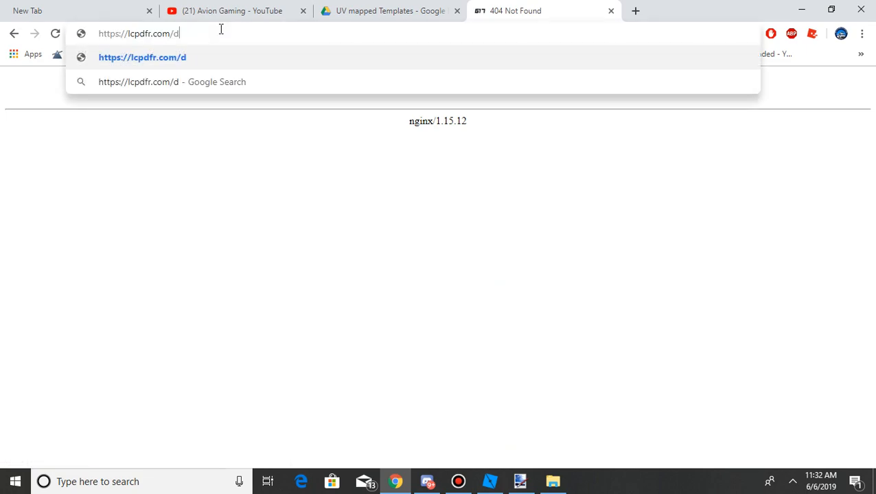
key("BackSpace")
key("Return")
left_click(120, 31)
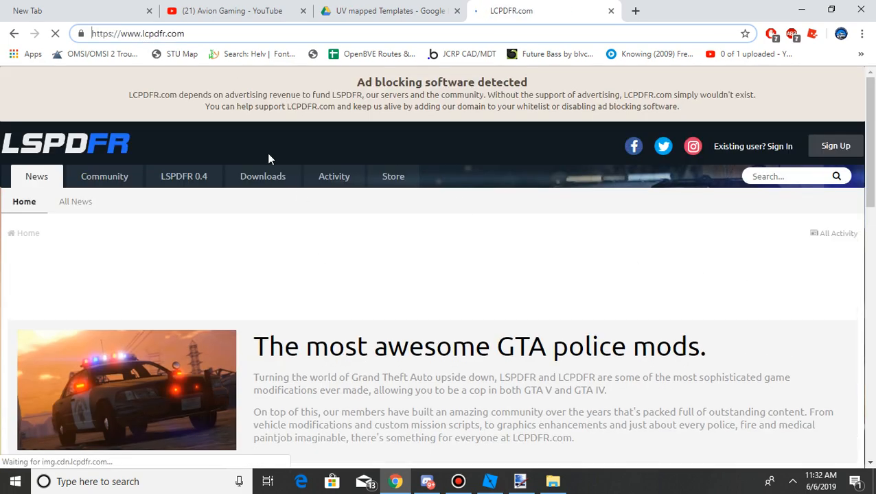
Open the Downloads section, browse the GTA 5 mod listings and close the floating video ad
mouse_move(291, 186)
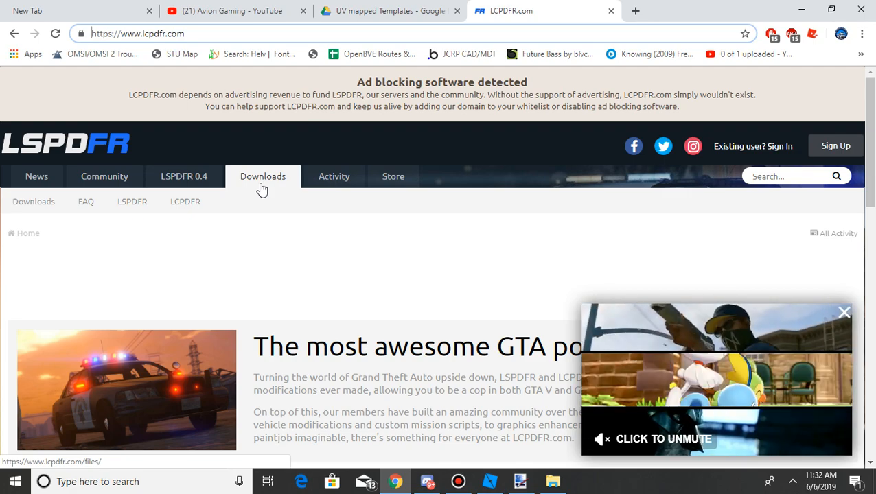
left_click(262, 189)
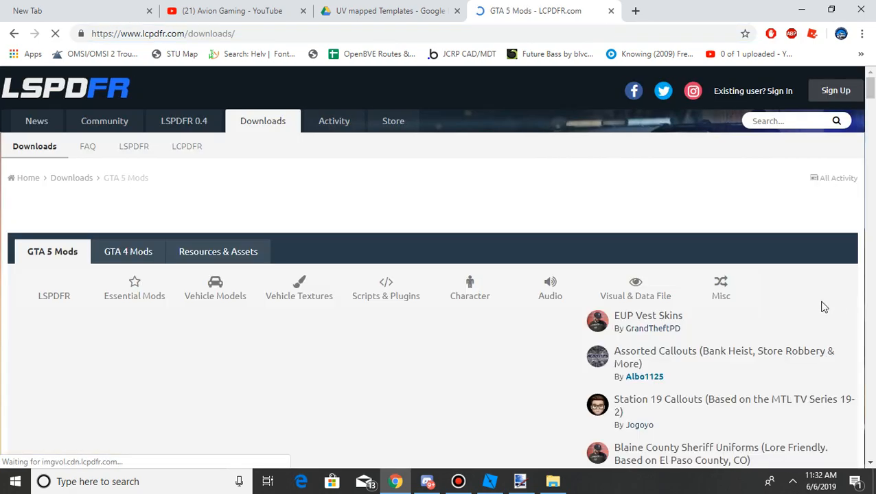
scroll(277, 190, "down", 2)
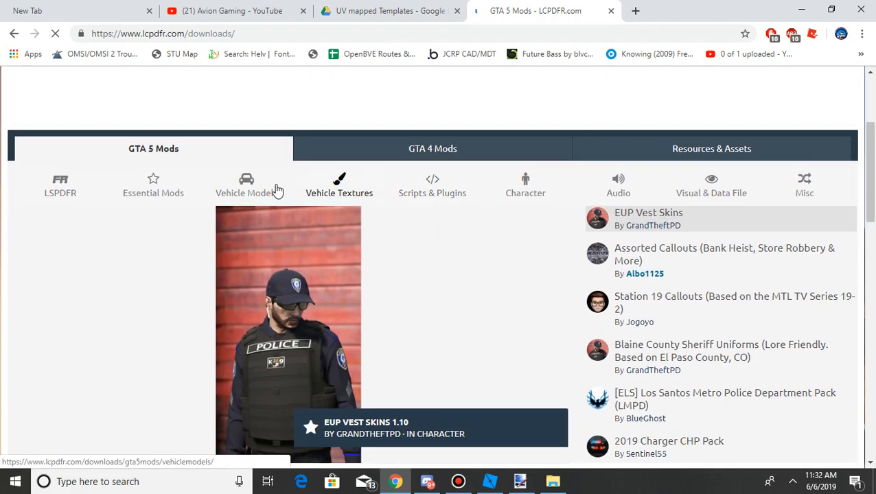
scroll(244, 182, "down", 5)
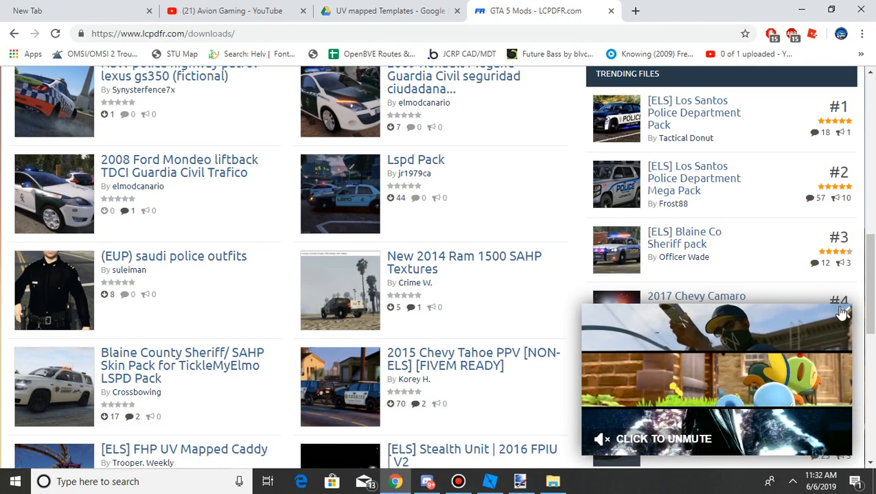
left_click(844, 313)
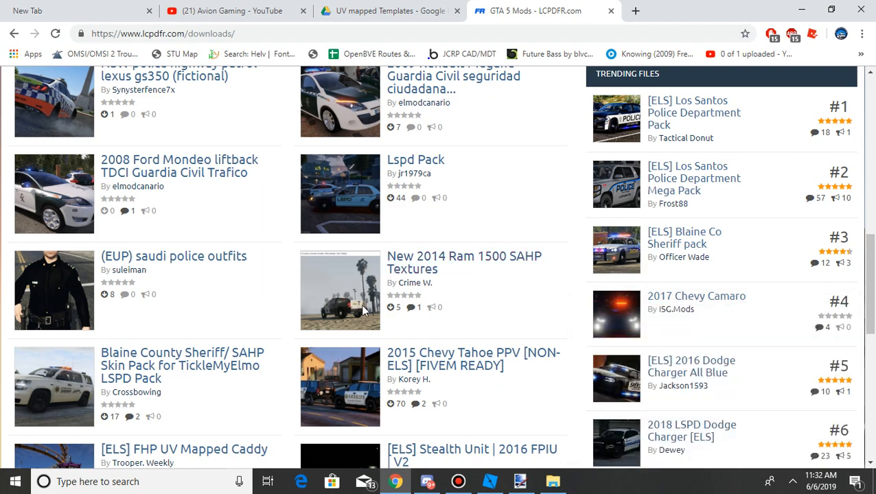
Open the 2015 Chevy Tahoe PPV mod in a new tab, view its first screenshot enlarged, and close that tab
middle_click(410, 372)
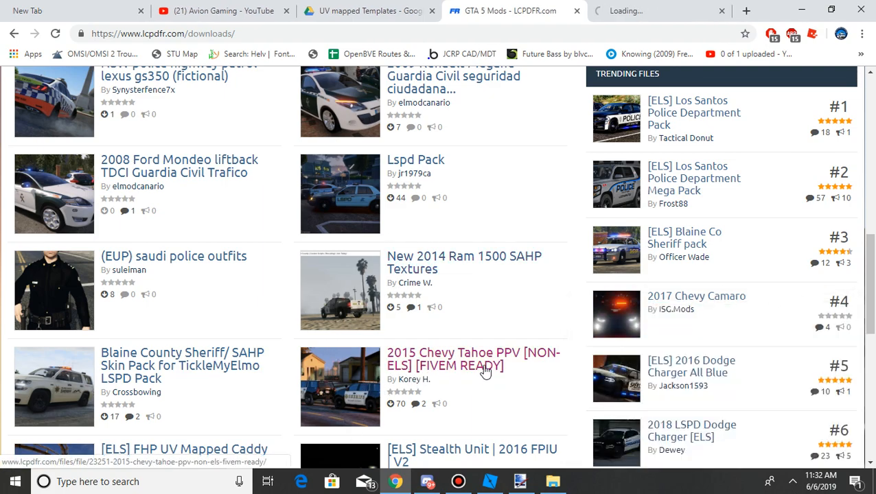
key("ctrl+Tab")
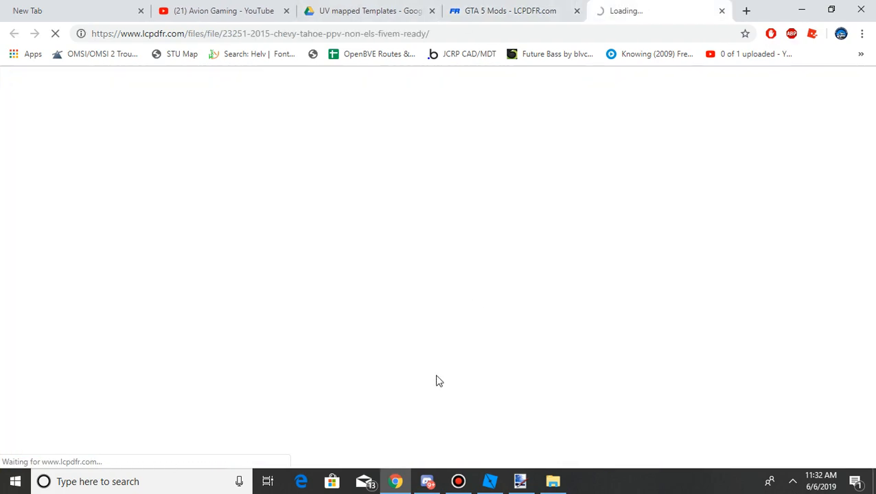
scroll(426, 262, "down", 6)
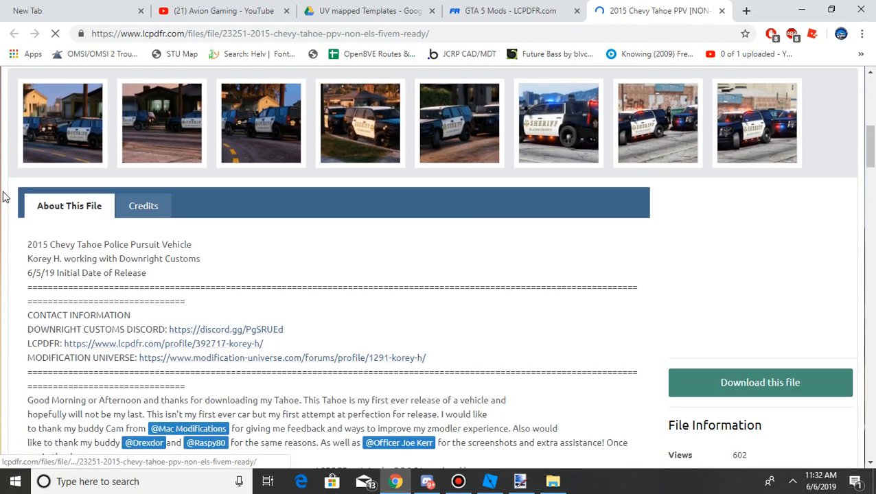
left_click(84, 160)
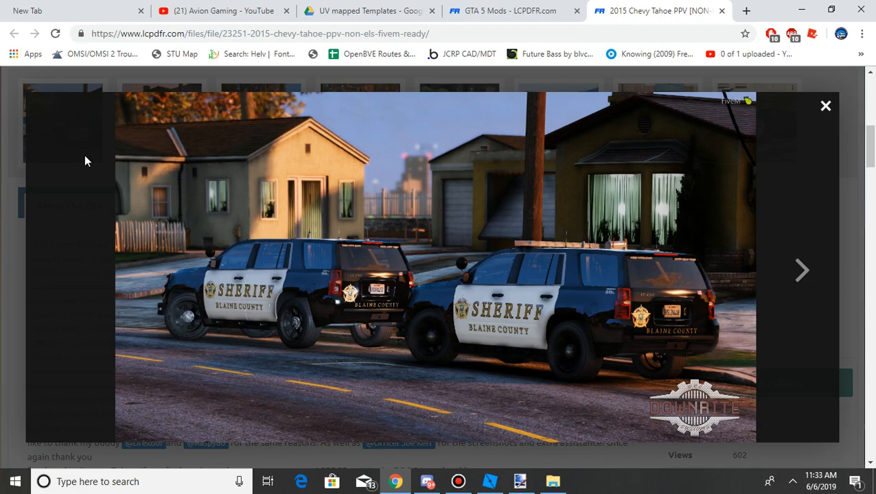
left_click(505, 10)
left_click(720, 12)
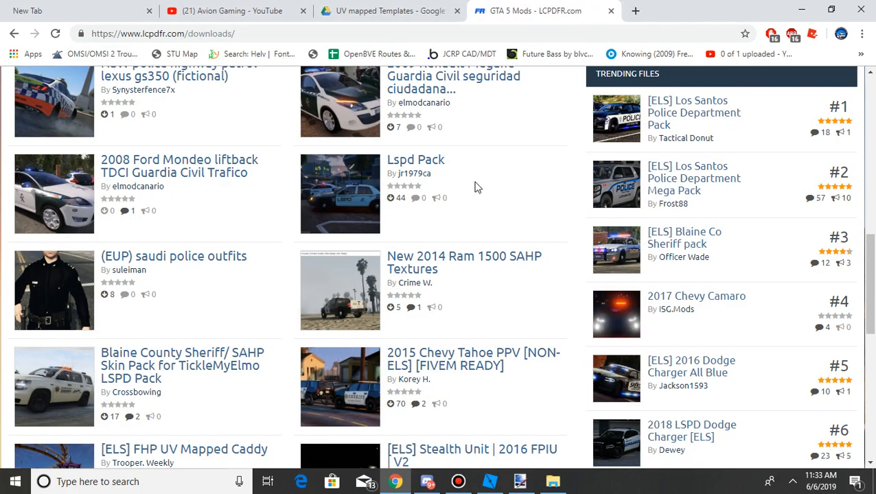
Open the Vehicle Textures category of the GTA 5 mods and browse its file list
scroll(487, 180, "up", 10)
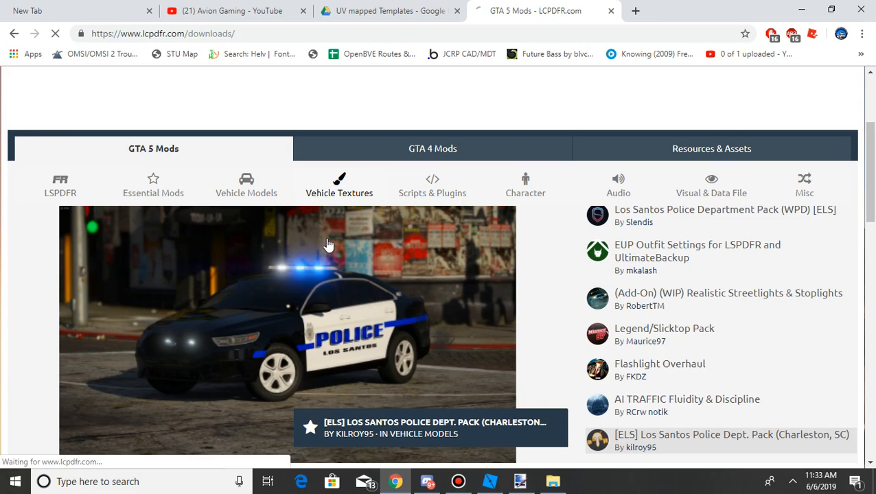
left_click(339, 195)
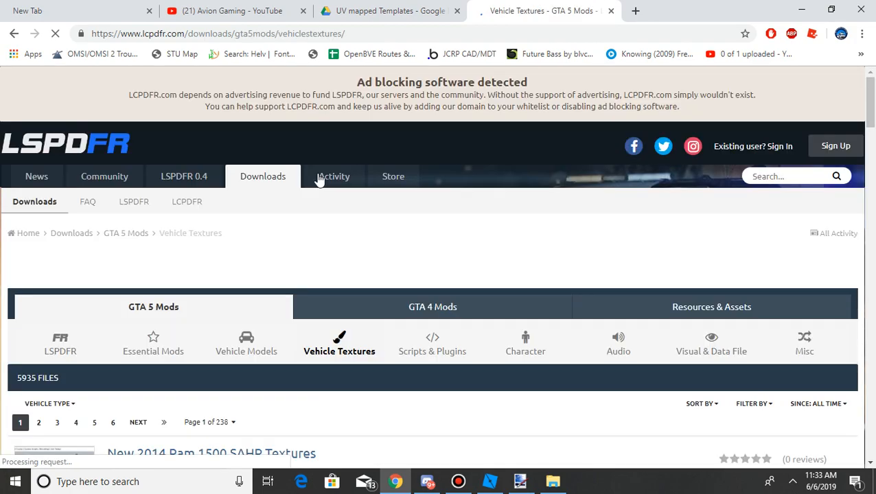
scroll(322, 188, "down", 3)
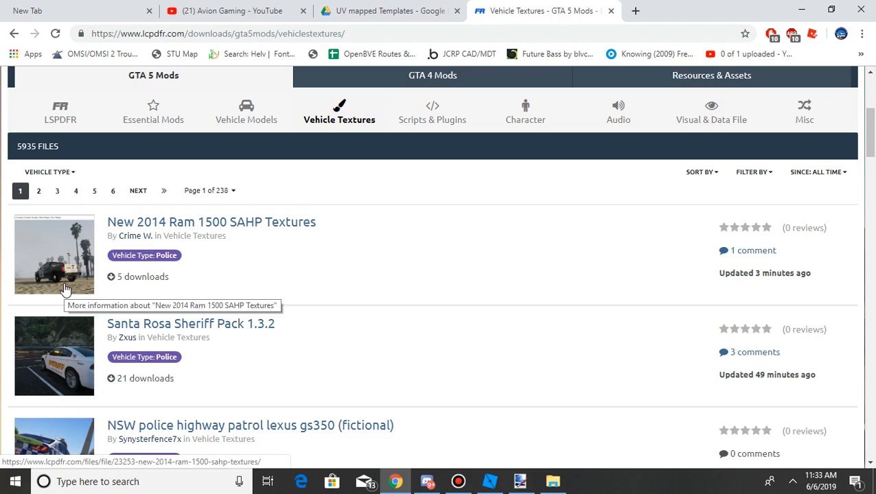
Look through the GTA 5 vehicle texture listings for police livery references, down to the Blaine County Fire Authority skins
scroll(117, 328, "down", 1)
scroll(115, 326, "down", 2)
scroll(137, 330, "down", 10)
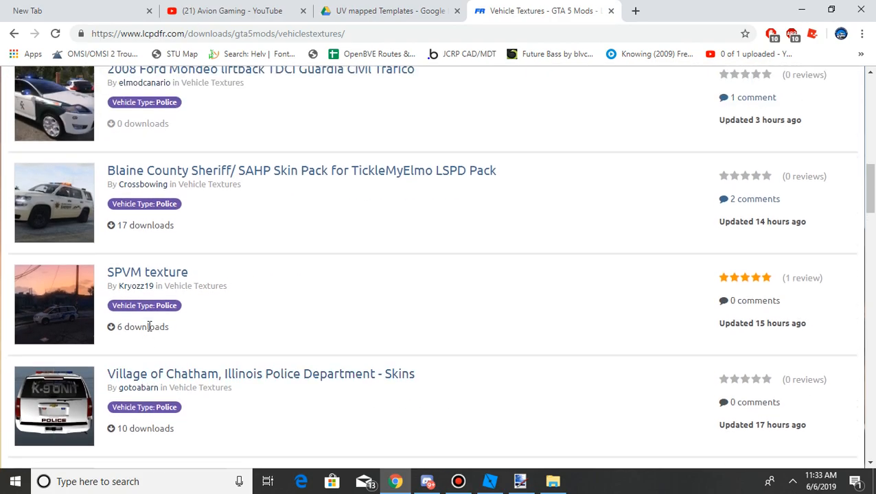
scroll(144, 333, "down", 3)
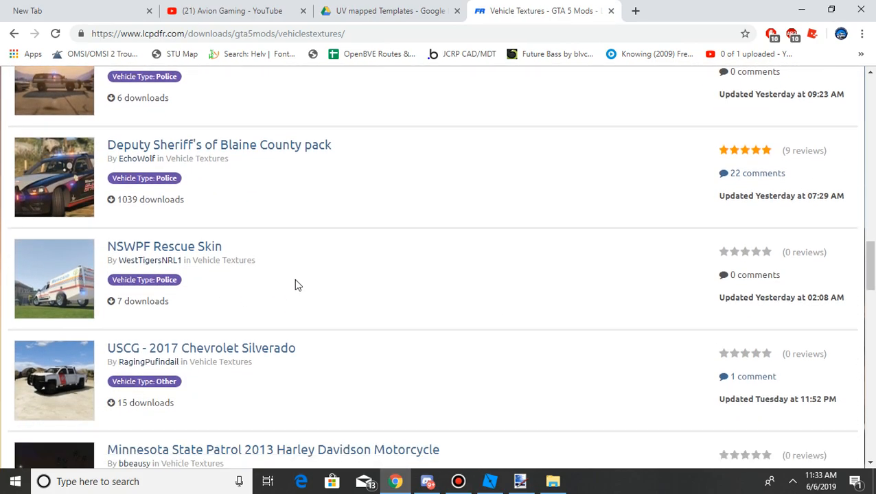
scroll(439, 333, "down", 4)
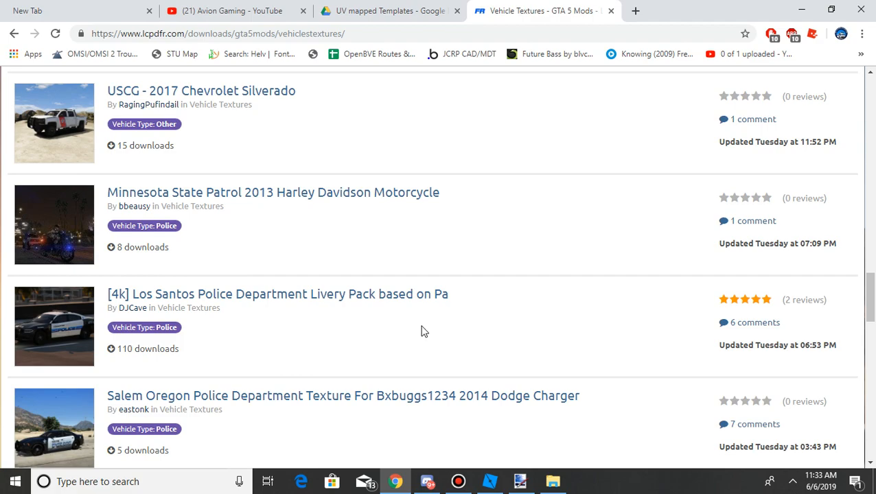
scroll(424, 327, "down", 5)
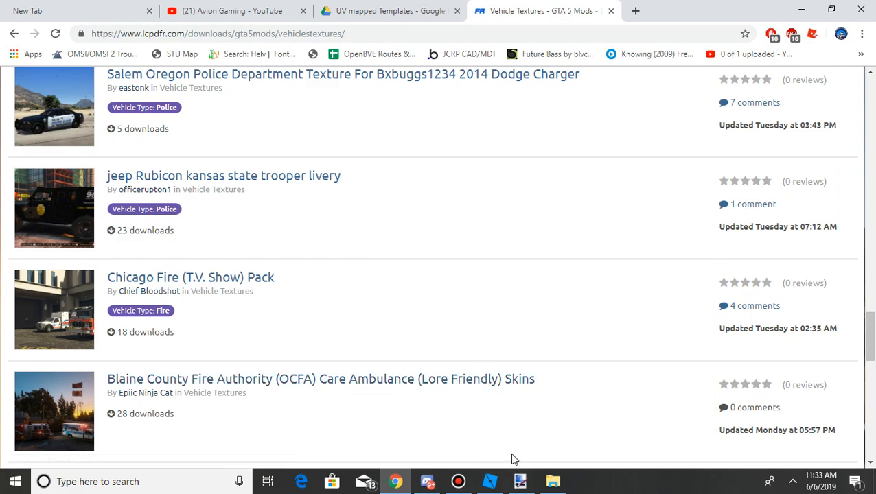
Check the Charger UV template in paint.net, return to Chrome and browse the remaining vehicle texture listings on the first page
left_click(525, 484)
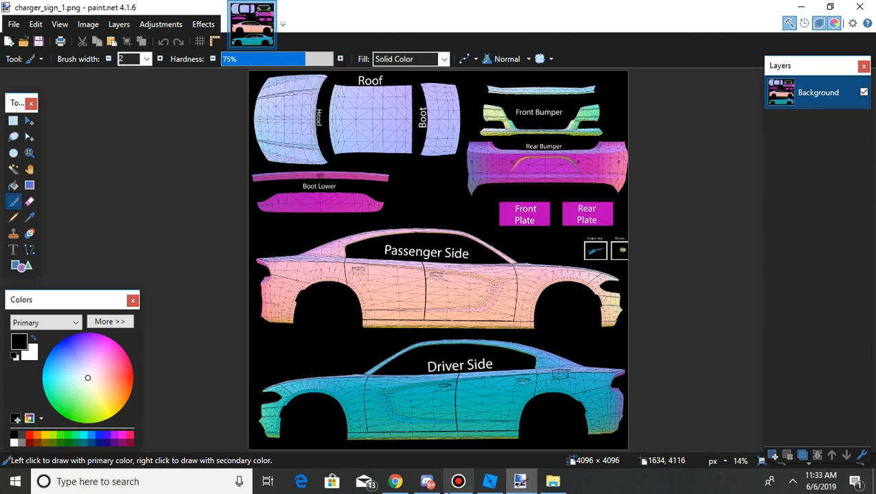
left_click(408, 484)
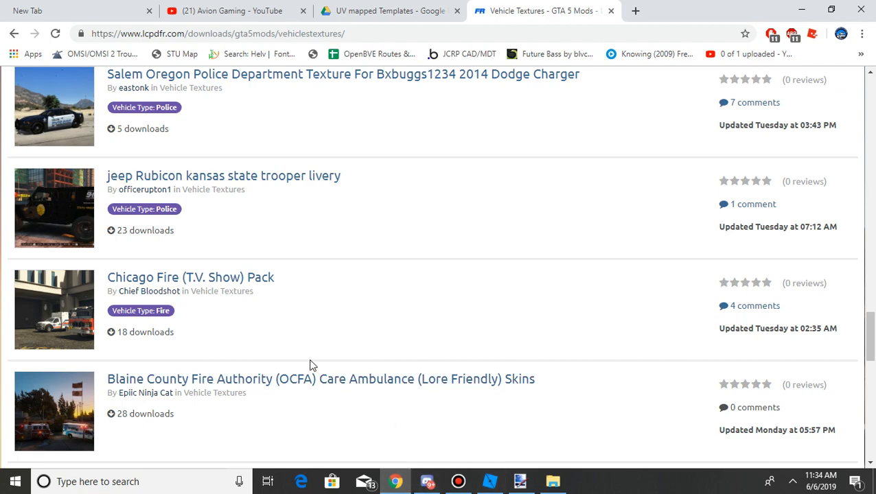
scroll(295, 377, "down", 3)
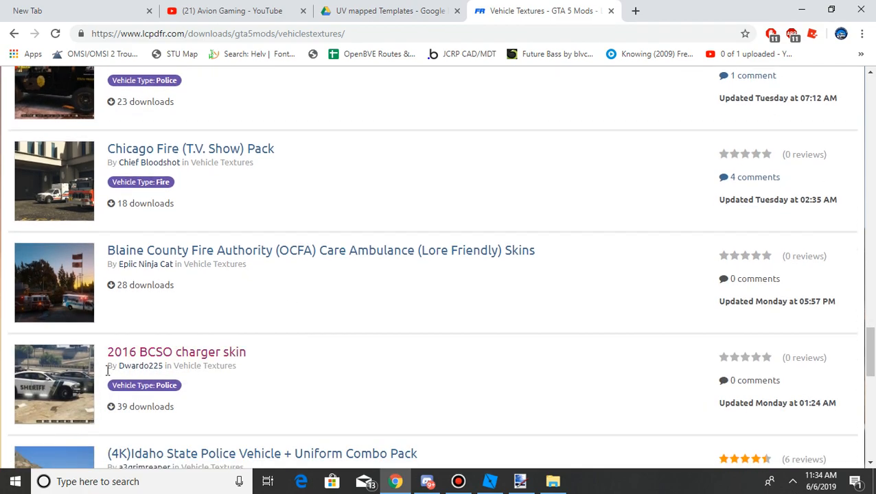
scroll(108, 401, "down", 3)
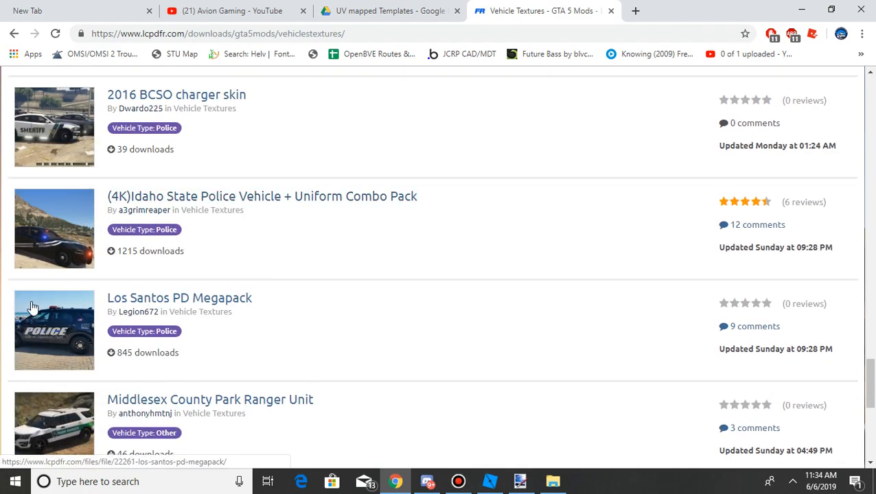
scroll(103, 347, "down", 1)
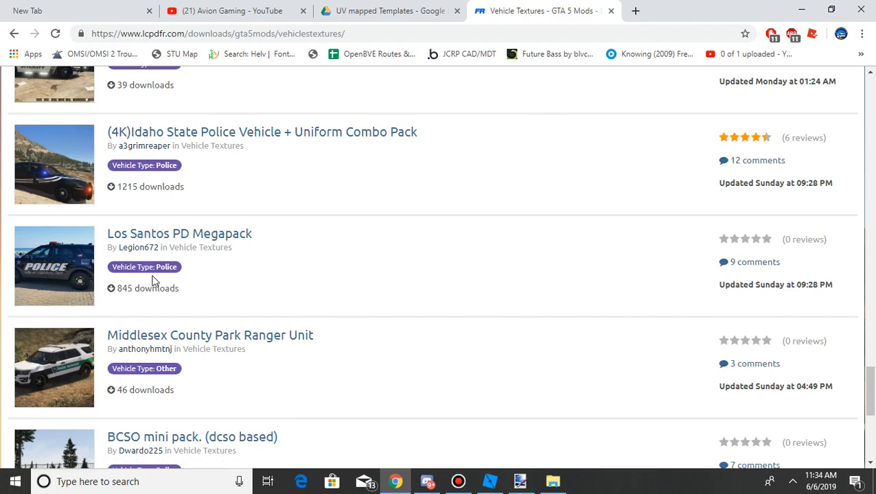
scroll(229, 284, "down", 3)
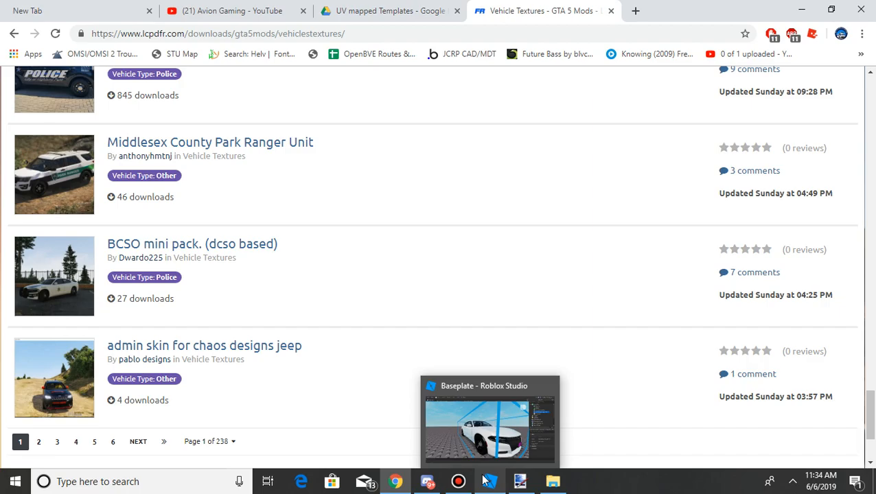
Switch to Roblox Studio and inspect the 2016 Dodge Charger PPV model from the front, rear and both sides
left_click(513, 422)
scroll(485, 384, "down", 6)
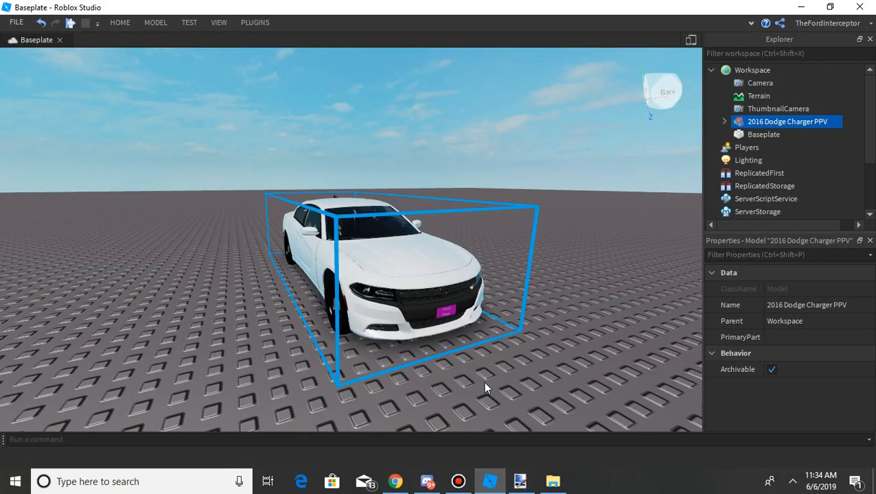
right_click(484, 383)
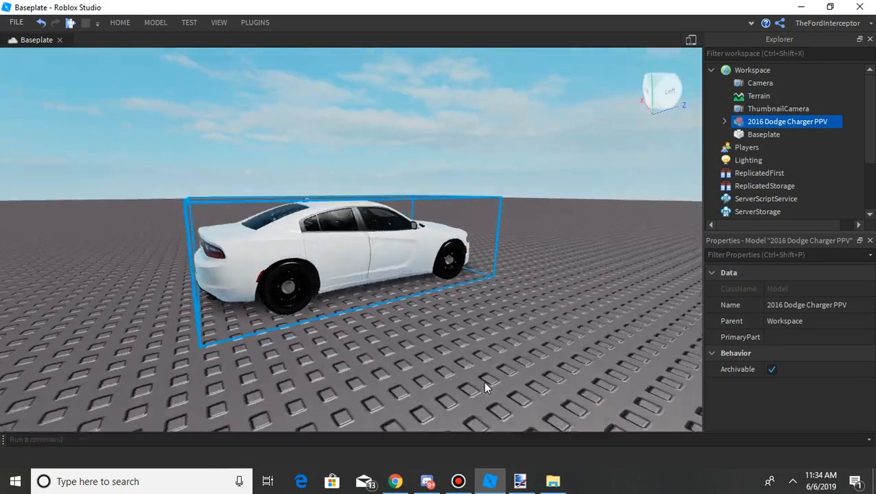
right_click(483, 381)
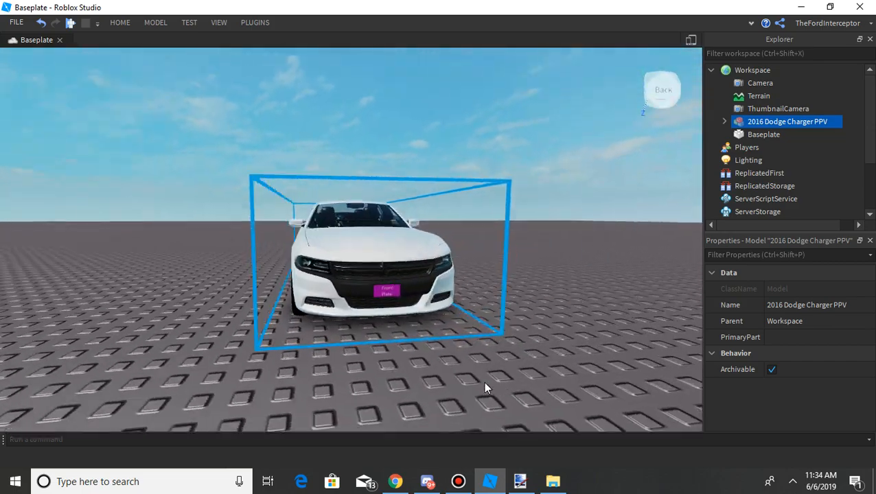
right_click(429, 317)
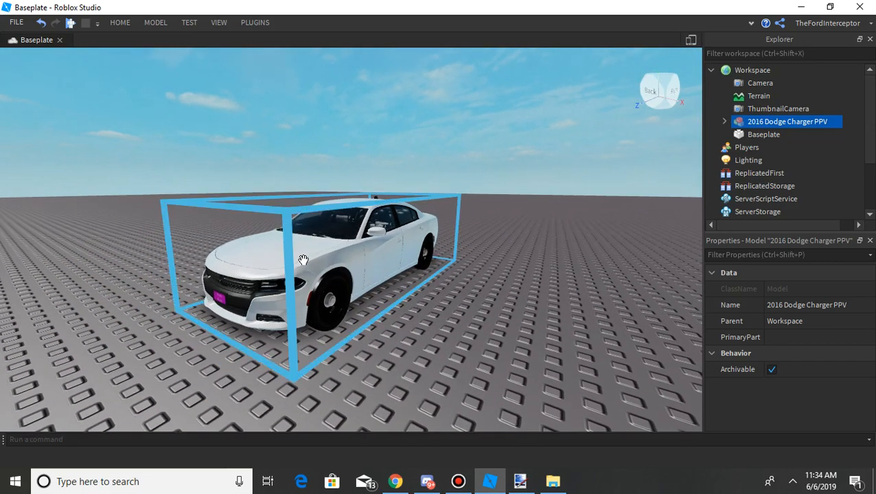
right_click(407, 313)
right_click(509, 306)
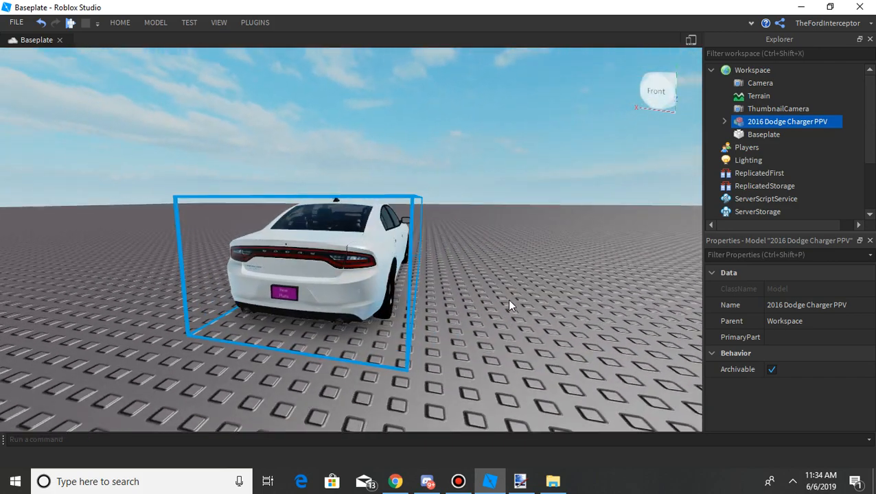
right_click(509, 304)
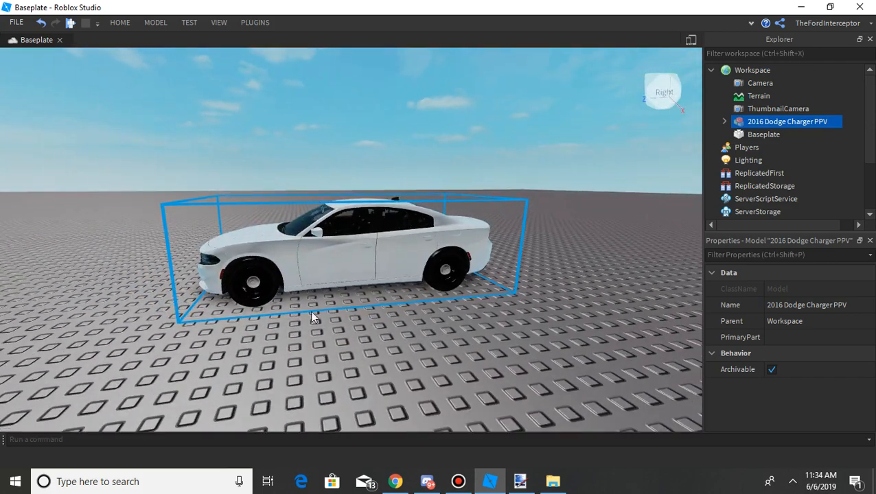
right_click(420, 279)
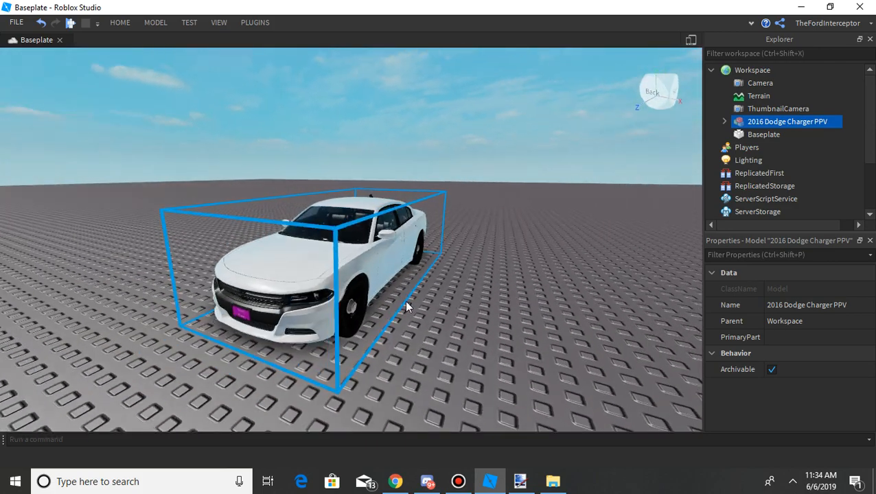
right_click(442, 305)
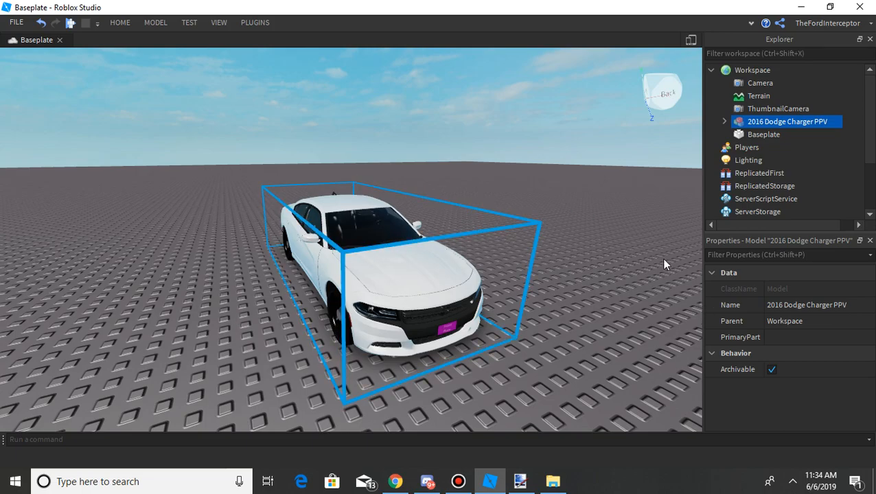
right_click(427, 200)
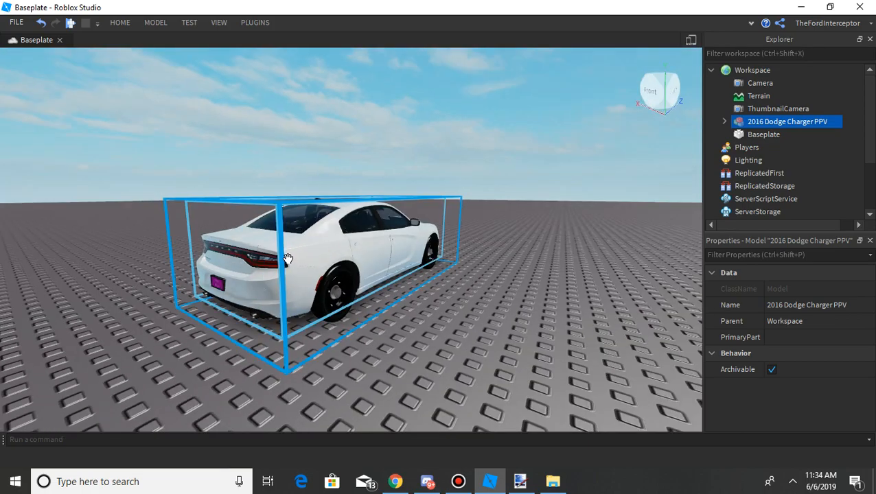
Try deleting the Charger's Color group of body meshes, undo the deletion and keep only its six mesh parts selected
left_click(259, 239, "alt")
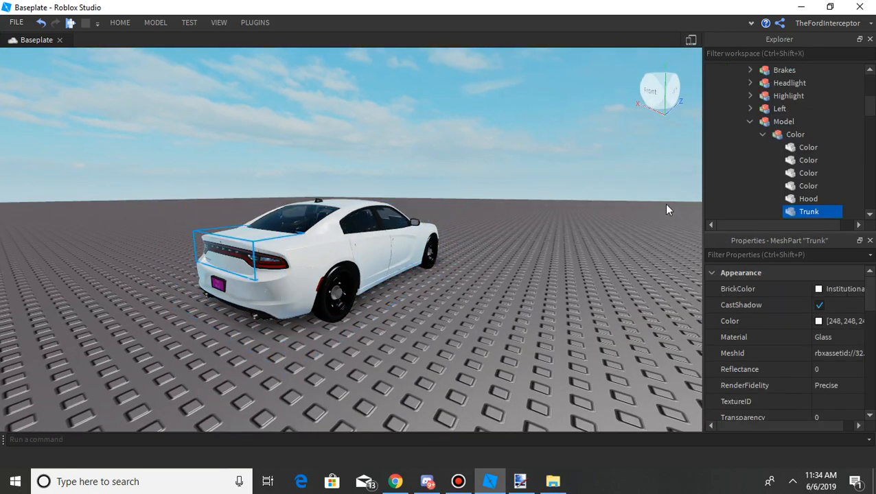
scroll(789, 147, "down", 1)
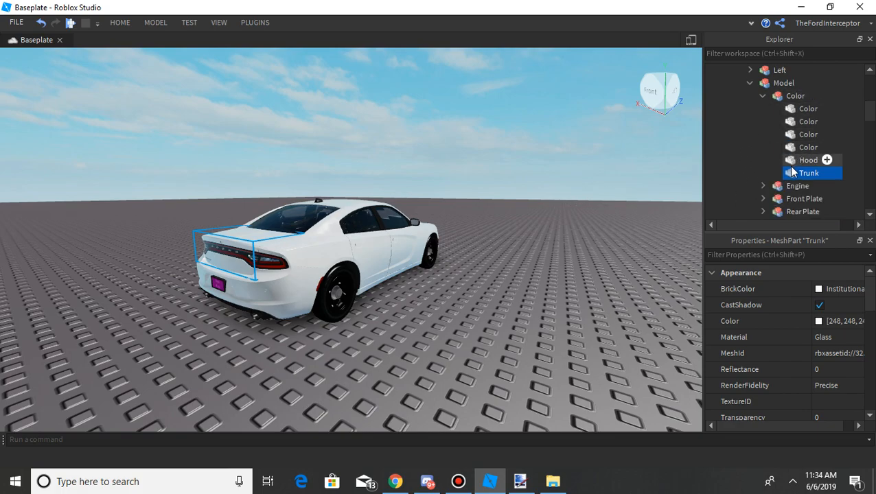
left_click(783, 95)
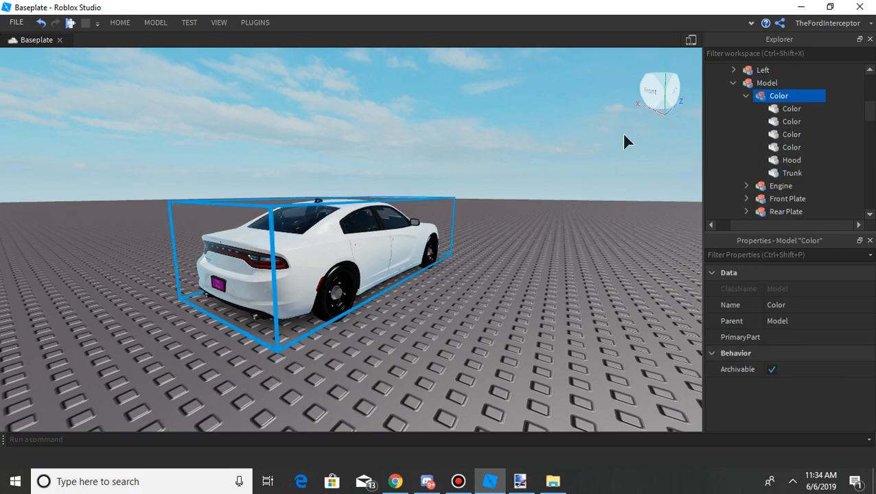
key("Delete")
key("d")
key("w")
key("ctrl+z")
key("f")
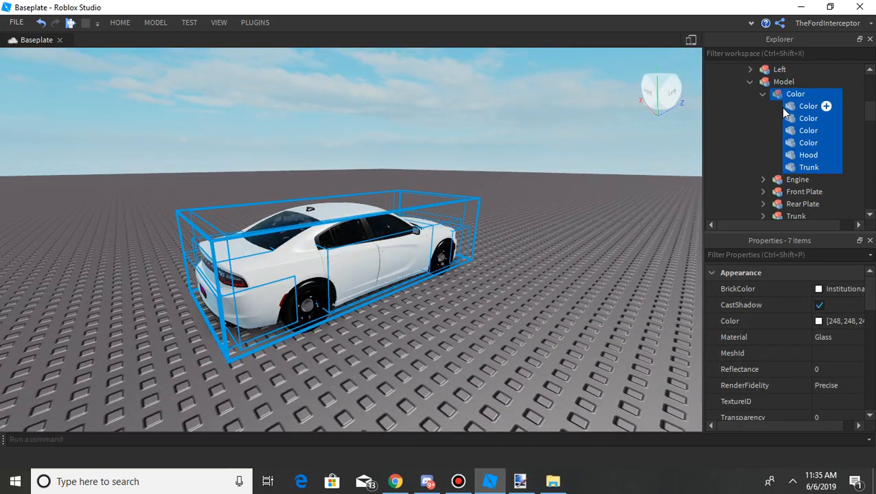
left_click(775, 95, "ctrl")
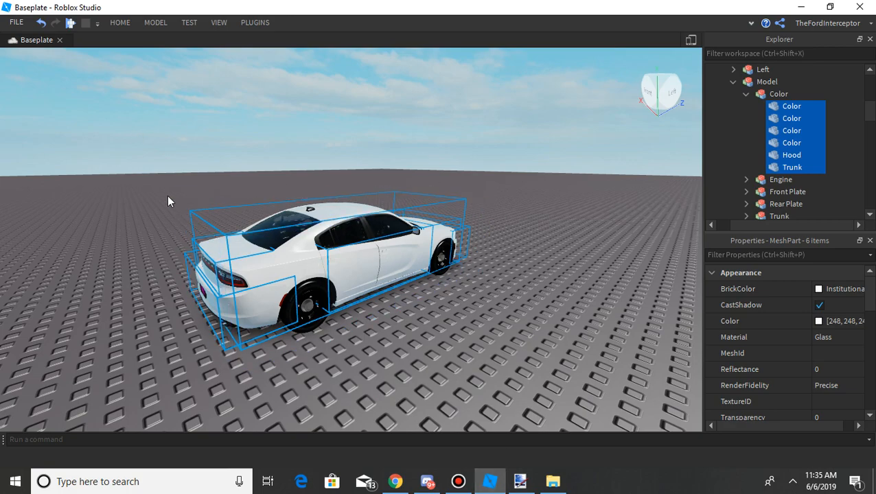
Switch to paint.net and set up the Paint Bucket tool with white as the primary colour
left_click(519, 481)
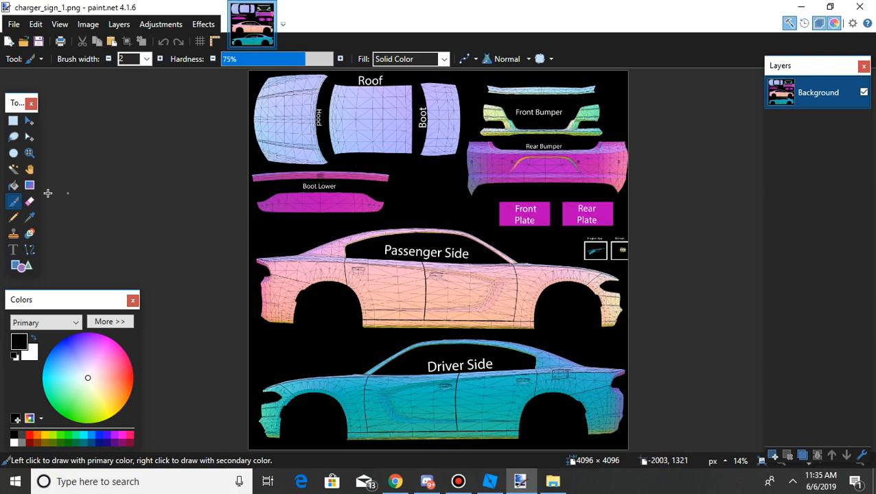
left_click(13, 185)
left_click(33, 337)
Try filling the template's black background and passenger side with white directly on the Background layer, and undo the fills
left_click(337, 293)
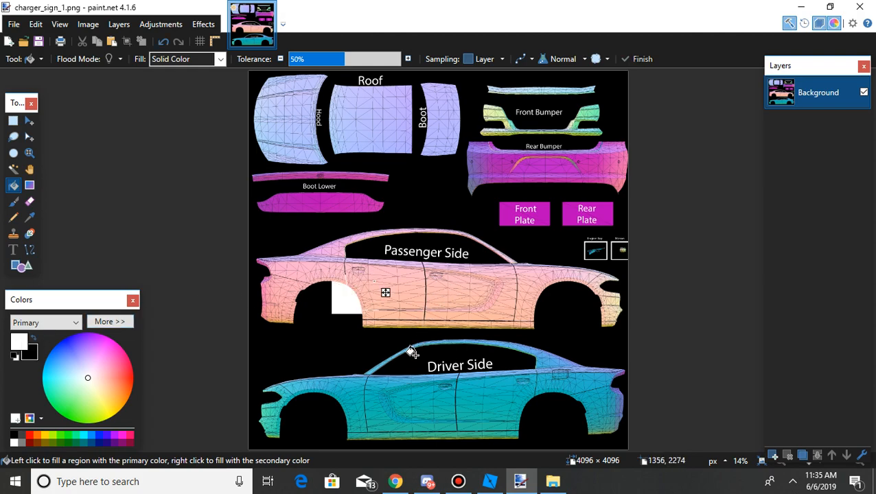
left_click(420, 332)
left_click(466, 304)
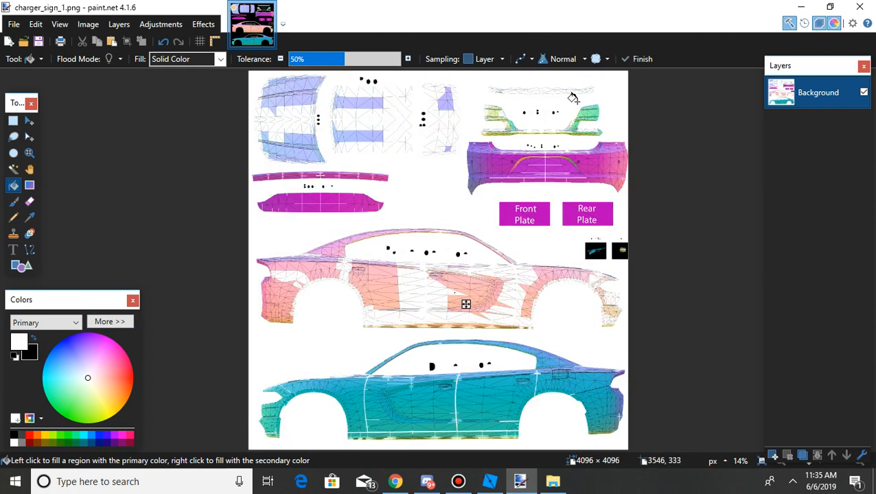
key("ctrl+z")
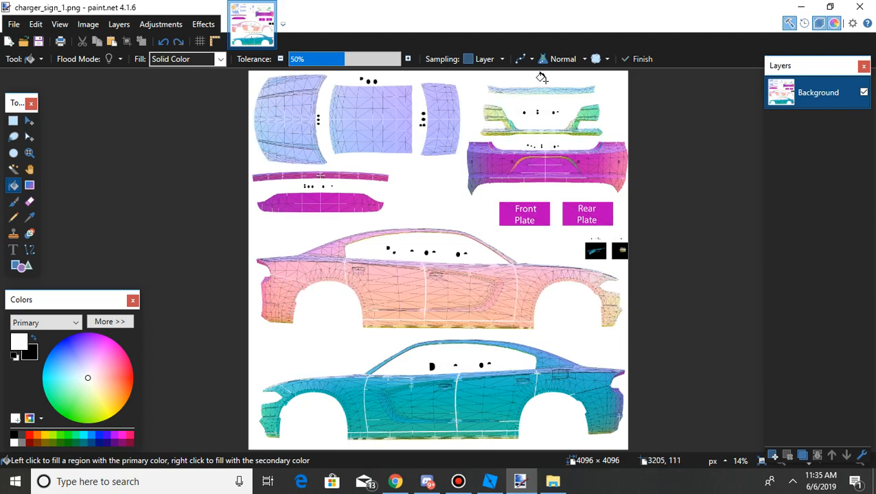
key("ctrl+z")
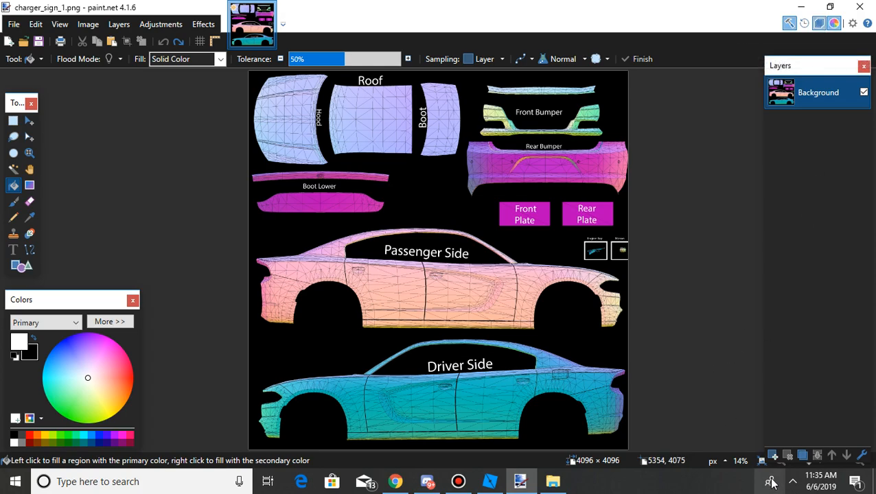
Add a new empty layer above the Background template layer
left_click(772, 455)
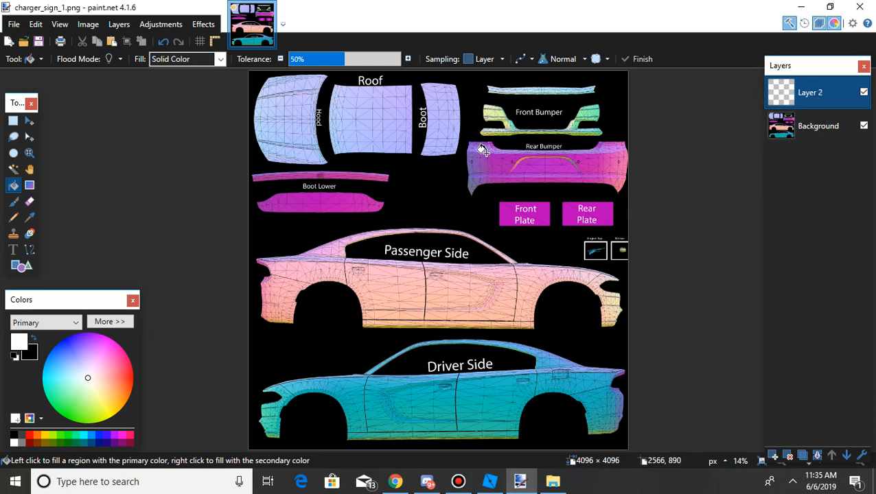
Try filling the whole of Layer 2 with white over the template, and undo the fill
scroll(483, 150, "up", 5)
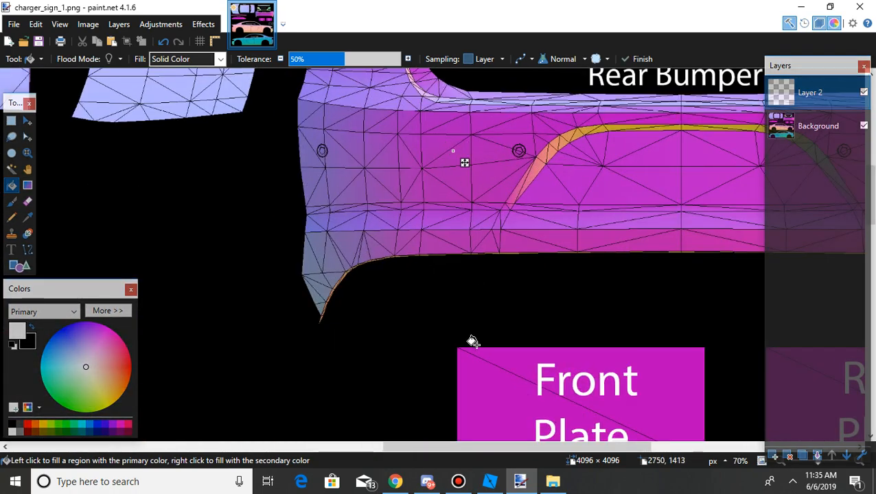
left_click(471, 340)
scroll(481, 275, "down", 8)
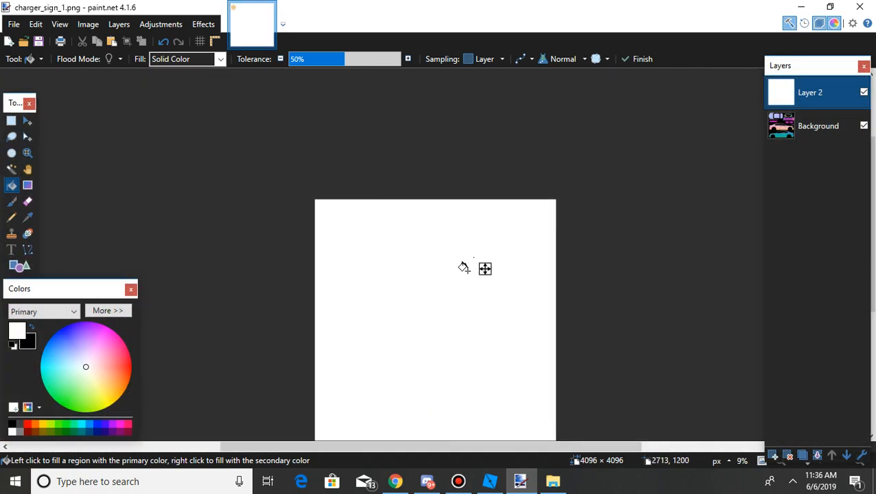
scroll(449, 272, "down", 3)
scroll(447, 214, "up", 1)
scroll(452, 215, "down", 3)
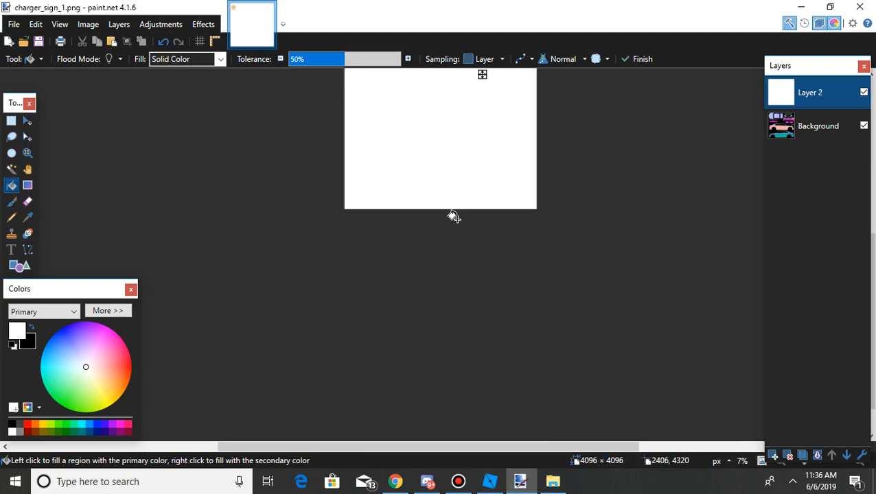
scroll(450, 219, "up", 2)
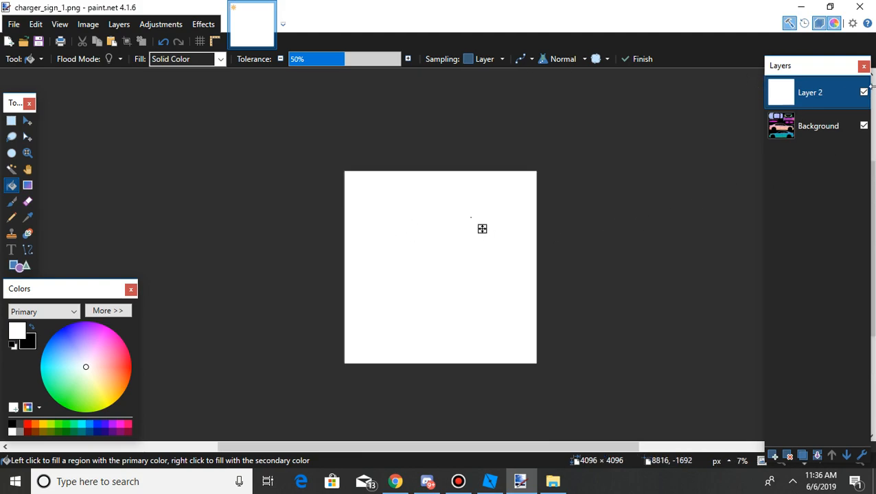
key("ctrl+z")
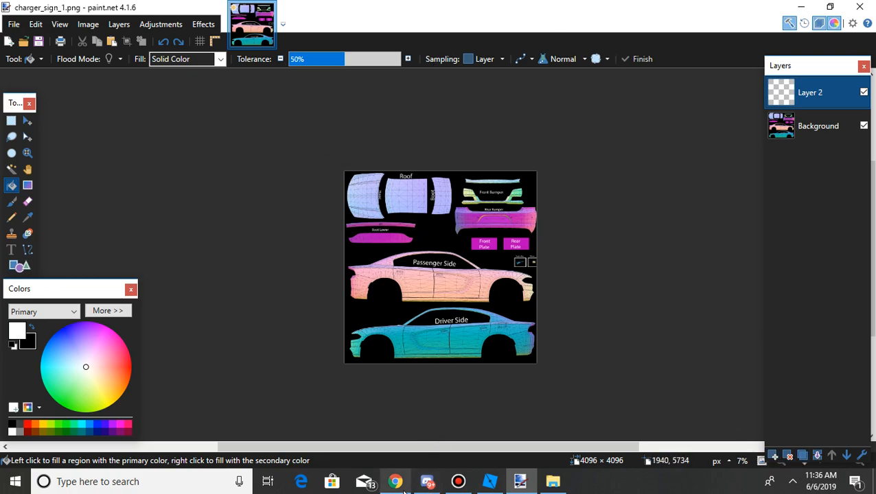
Switch to Chrome and run a Google search for "ford fusion hybrid police" in a new tab
mouse_move(404, 492)
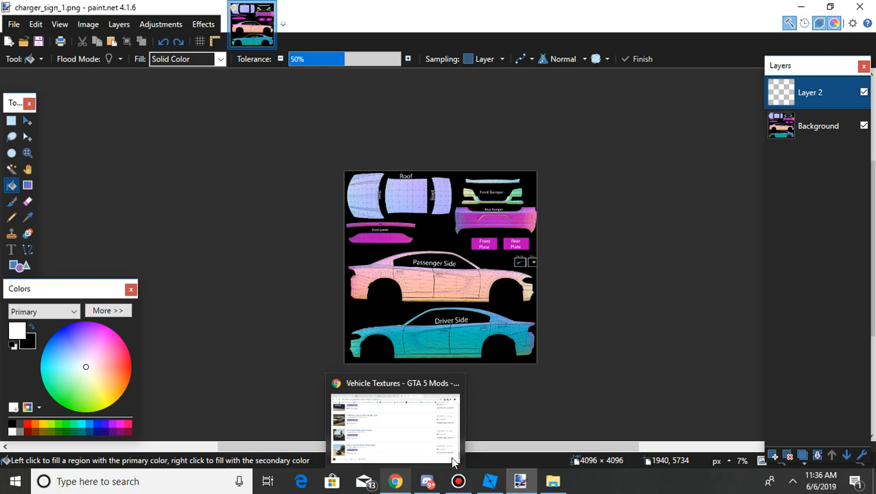
left_click(411, 463)
left_click(636, 13)
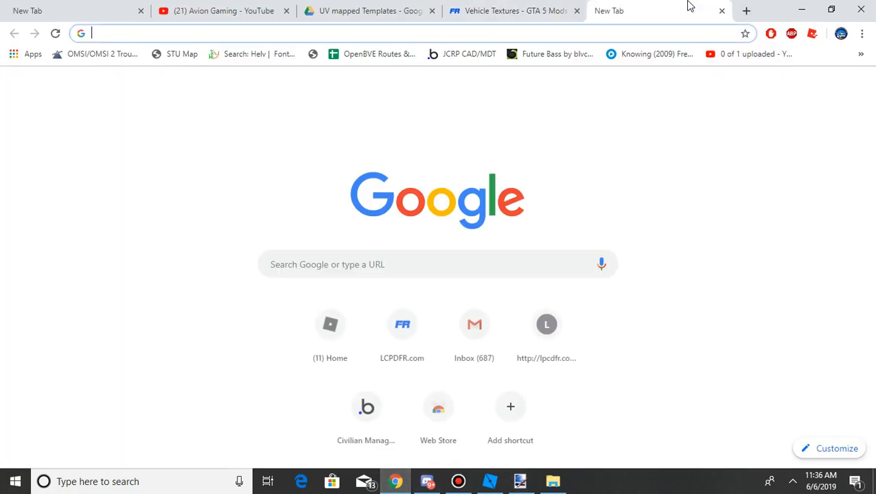
type("Ford F")
type("usio")
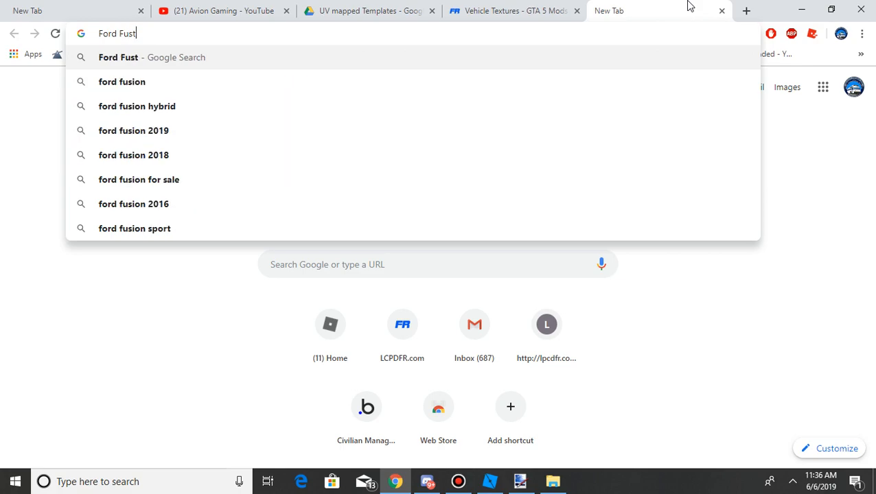
key("BackSpace")
key("BackSpace")
type("ion ")
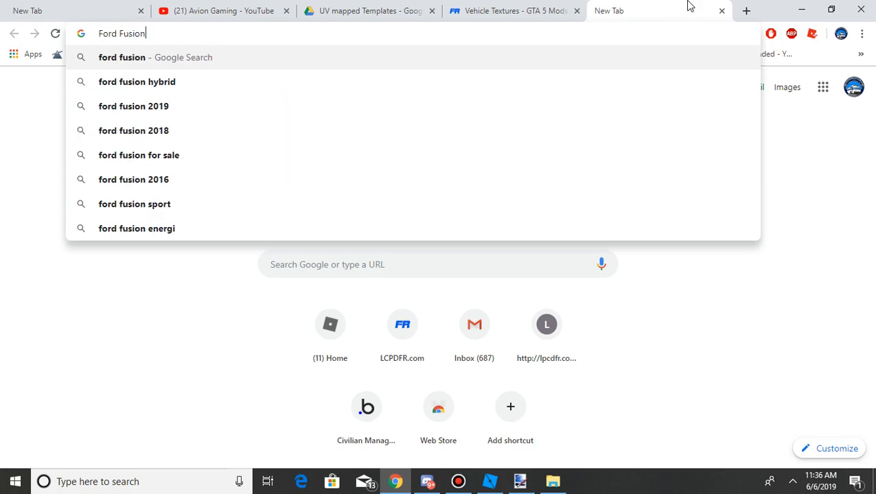
type("hybrid police")
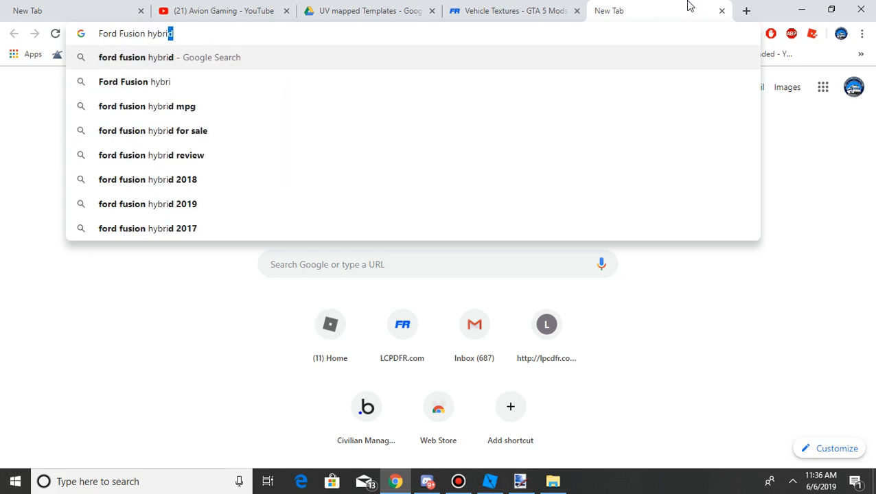
key("Return")
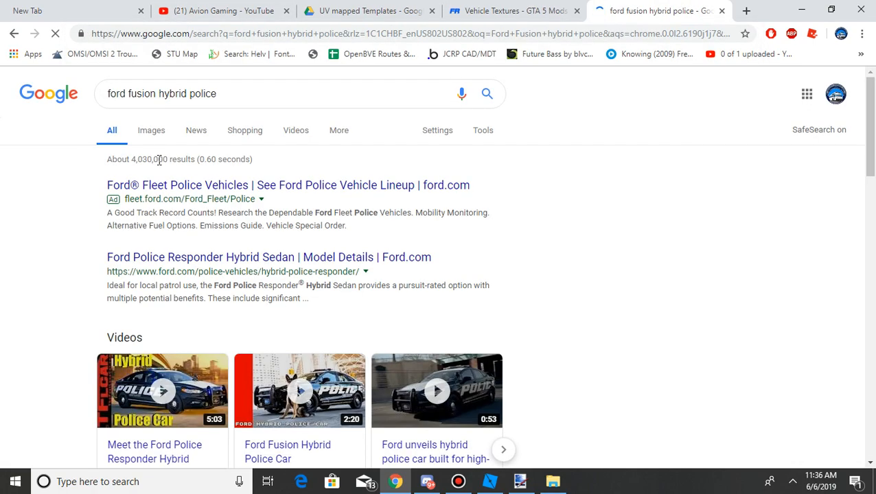
Show the image results and examine the rear and front photos of the black-and-white Ford police sedan as livery reference
left_click(152, 130)
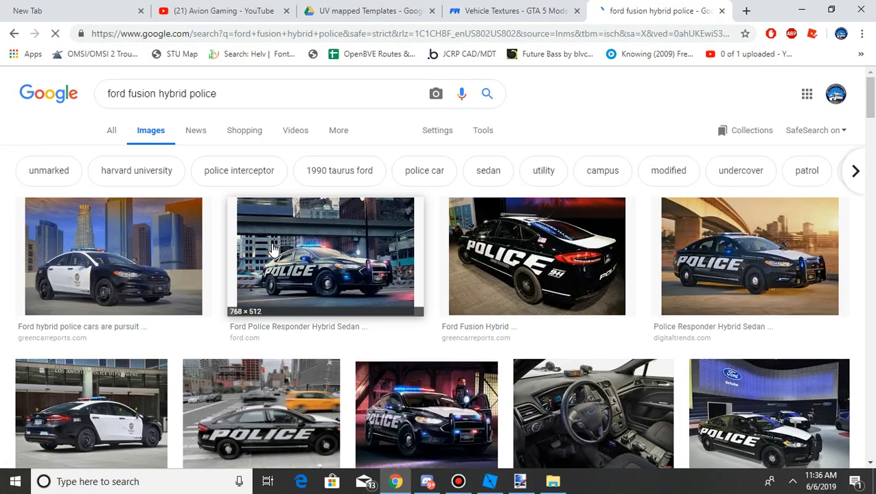
left_click(531, 276)
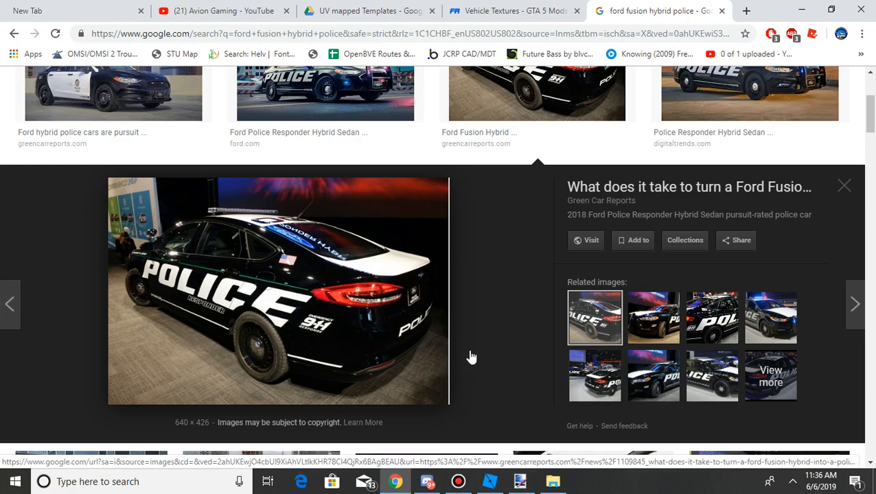
left_click(652, 316)
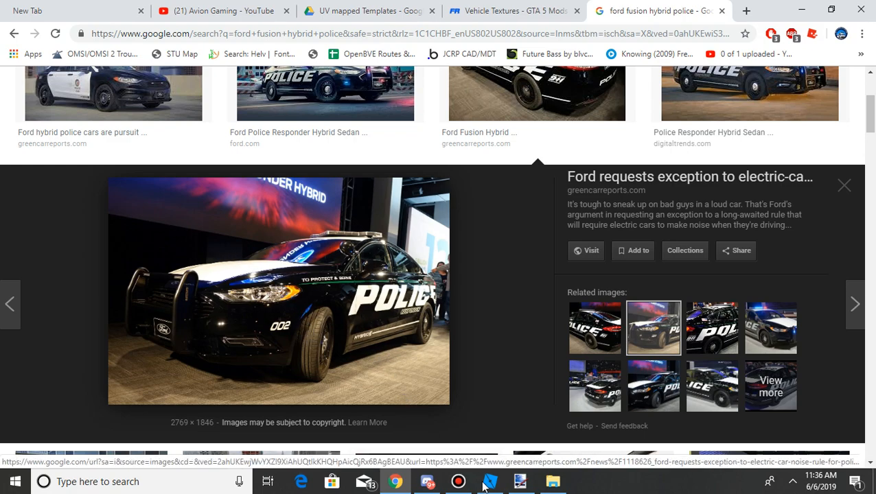
left_click(520, 481)
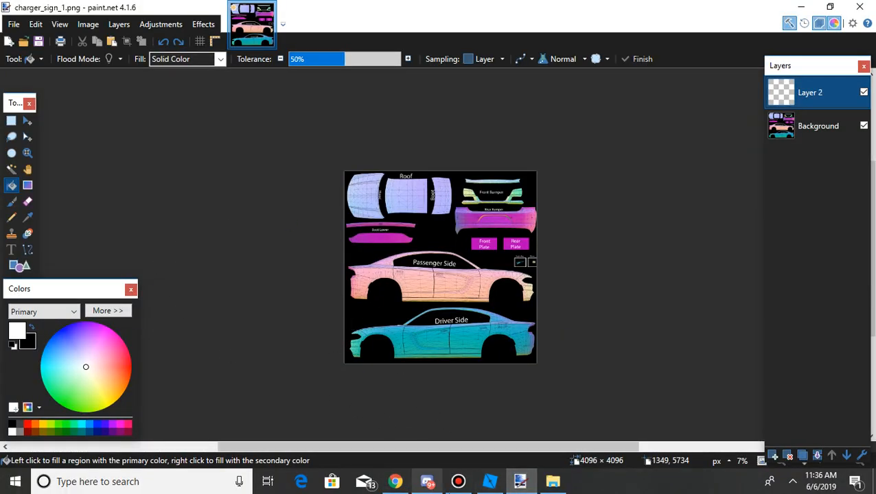
left_click(490, 481)
left_click(395, 481)
left_click_drag(388, 484, 525, 458)
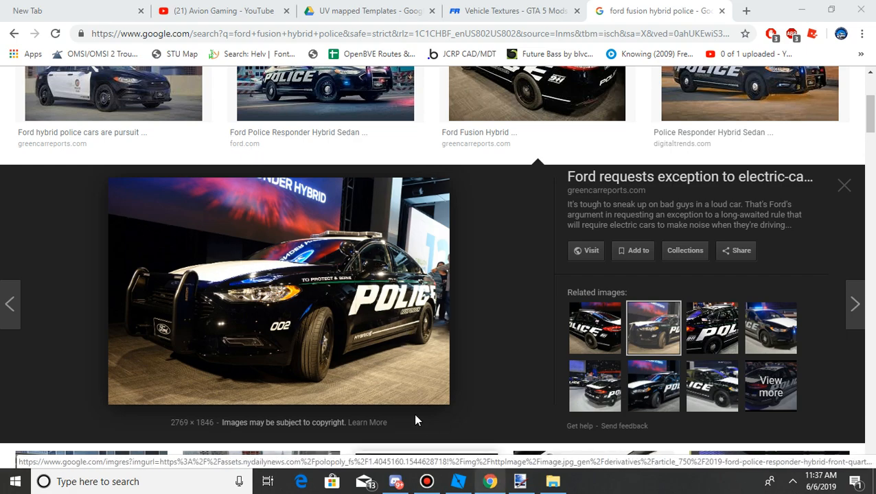
Switch to paint.net and fill the whole of Layer 2 with black
left_click(519, 481)
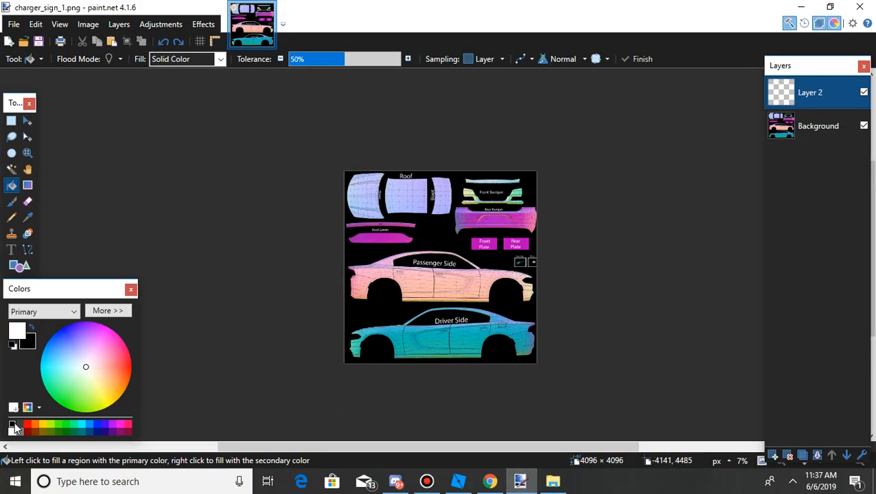
left_click(12, 425)
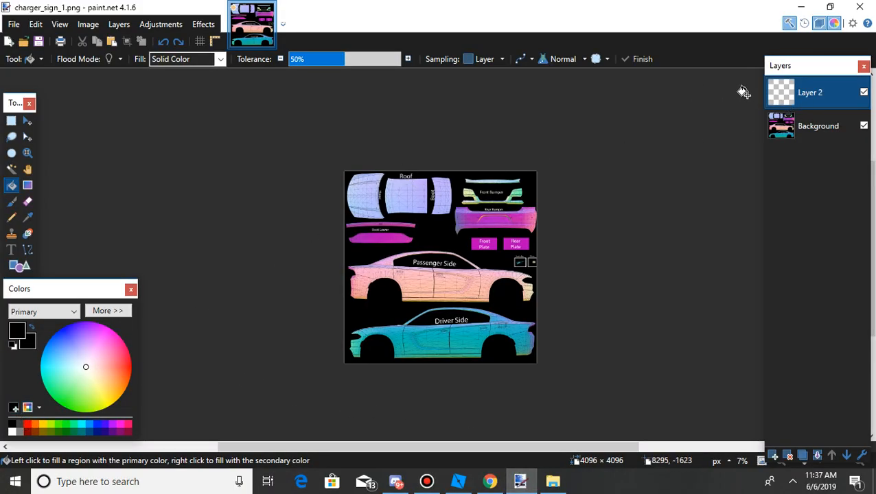
left_click(419, 291)
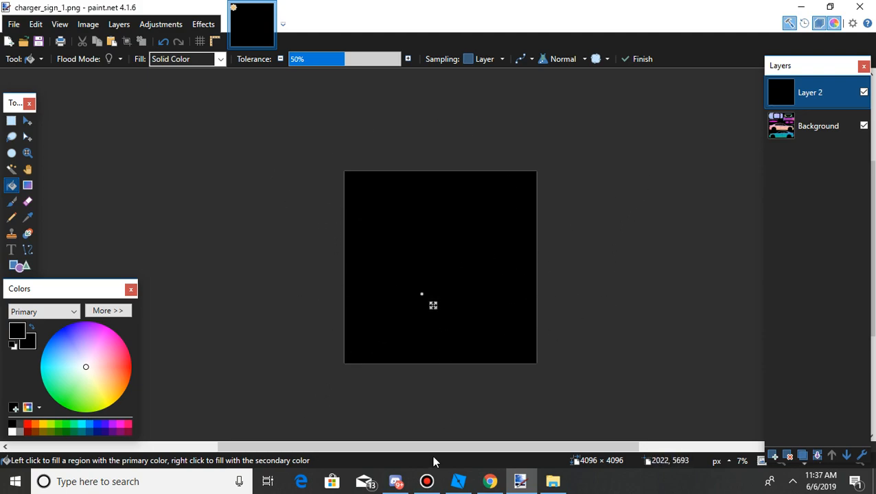
Switch to Roblox Studio and try the six selected body parts in Really black with the SmoothPlastic material
left_click(458, 481)
left_click(820, 321)
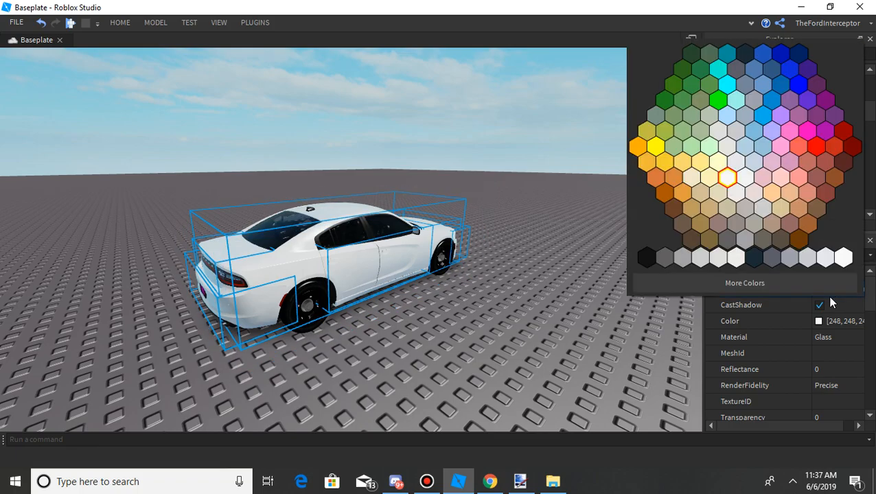
left_click(645, 259)
left_click(832, 336)
scroll(828, 370, "down", 3)
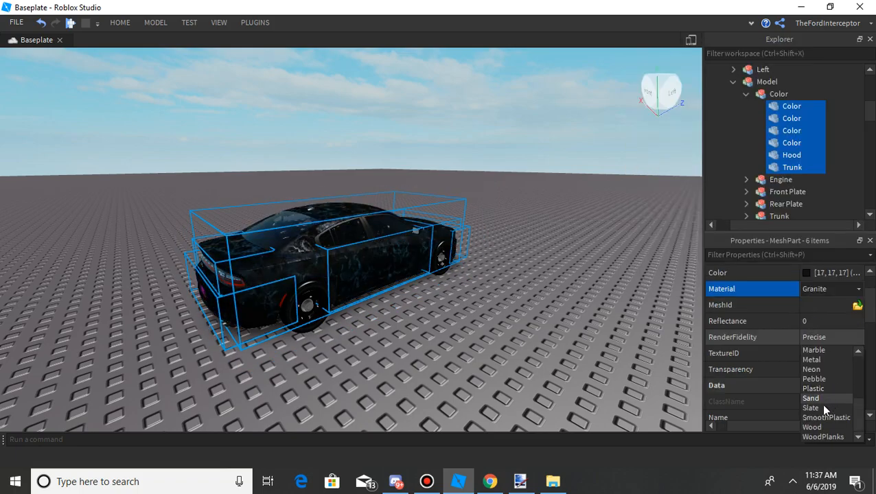
left_click(820, 416)
left_click(536, 368)
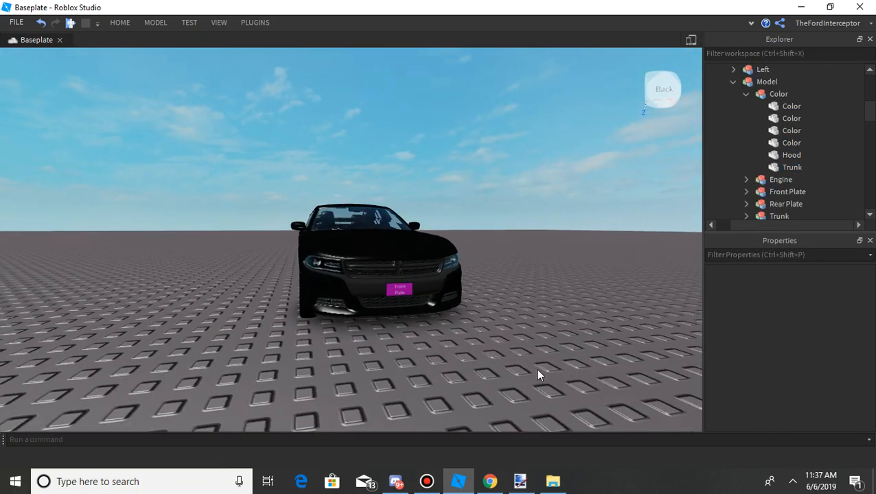
right_click(537, 373)
Try colouring all six body parts, from the first Color part to Trunk, pure black (0,0,0) and inspect the car
left_click(798, 167)
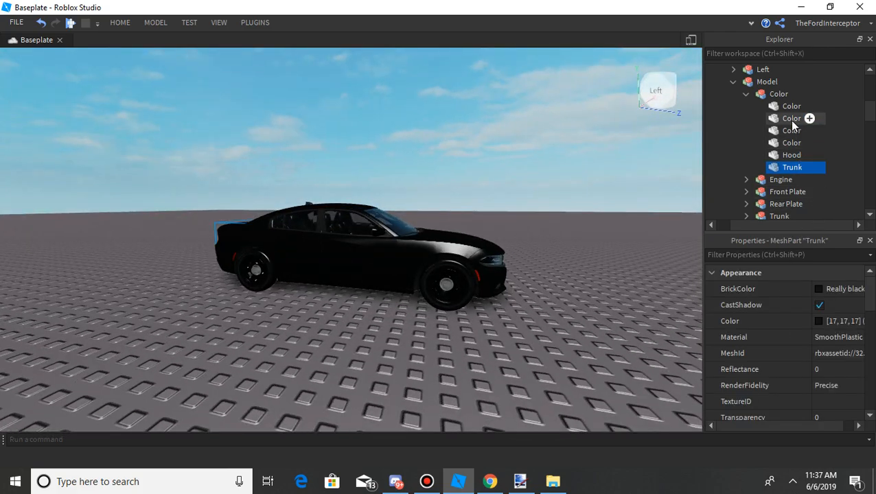
left_click(791, 106, "shift")
left_click(858, 320)
type("0,0,0")
key("Return")
right_click(410, 121)
left_click(410, 122)
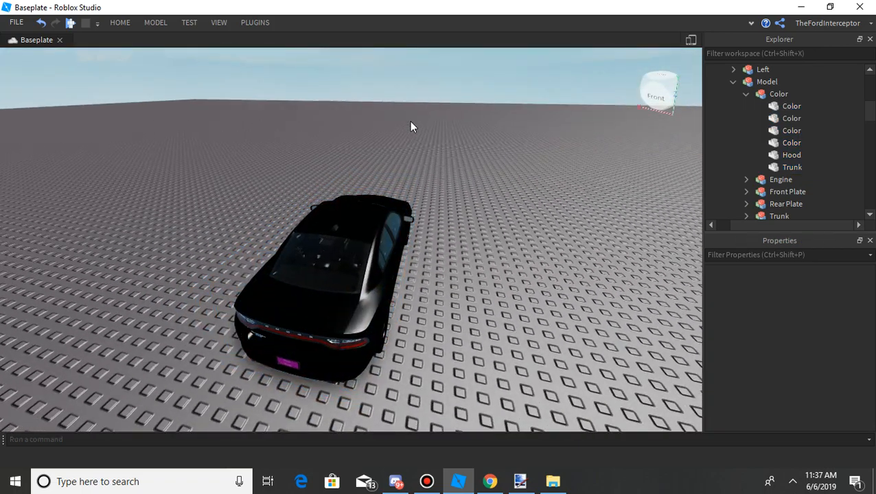
right_click(410, 122)
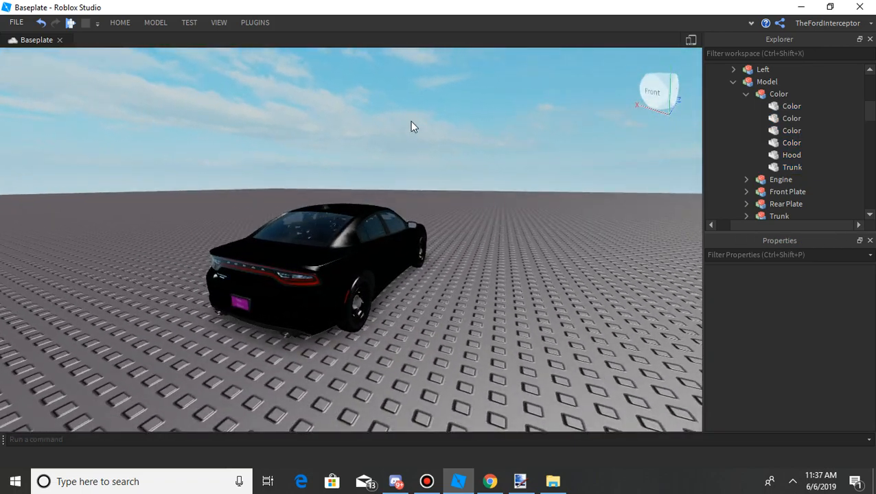
Undo the black colour and SmoothPlastic material changes on the car's body parts
key("ctrl+z")
key("ctrl+z")
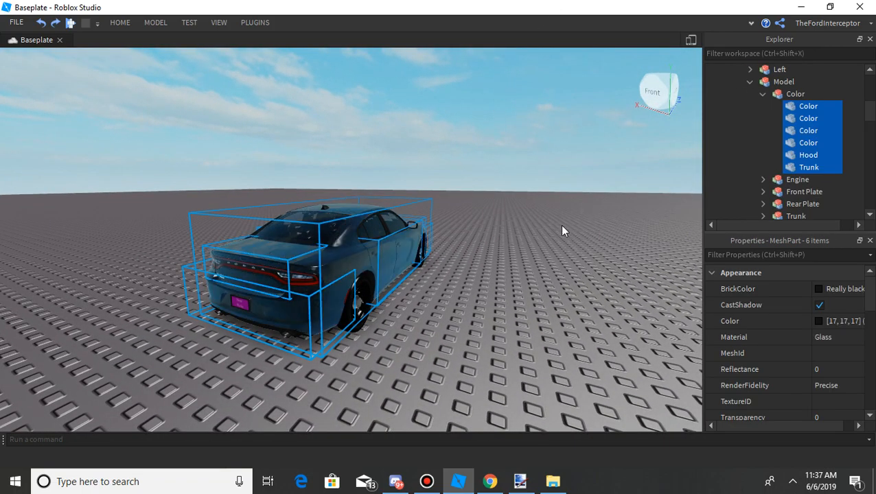
key("ctrl+z")
right_click(551, 221)
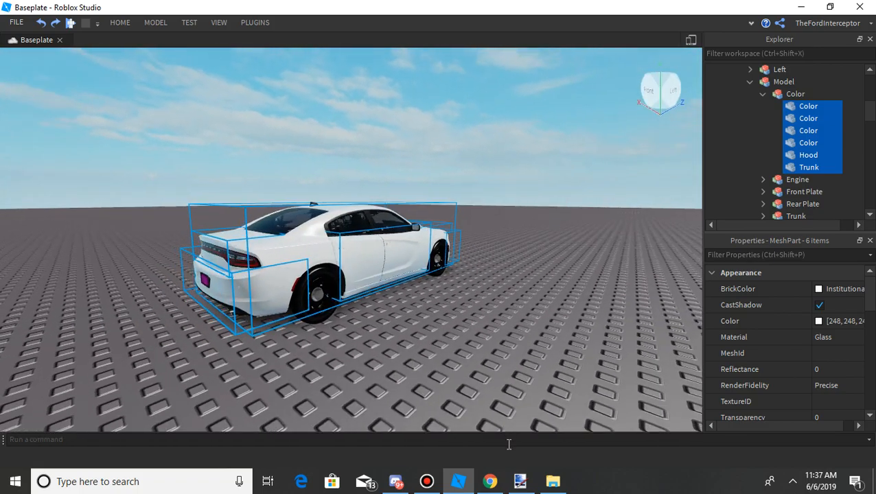
Switch to paint.net and set Layer 2's opacity to 148 in its layer properties
left_click(519, 481)
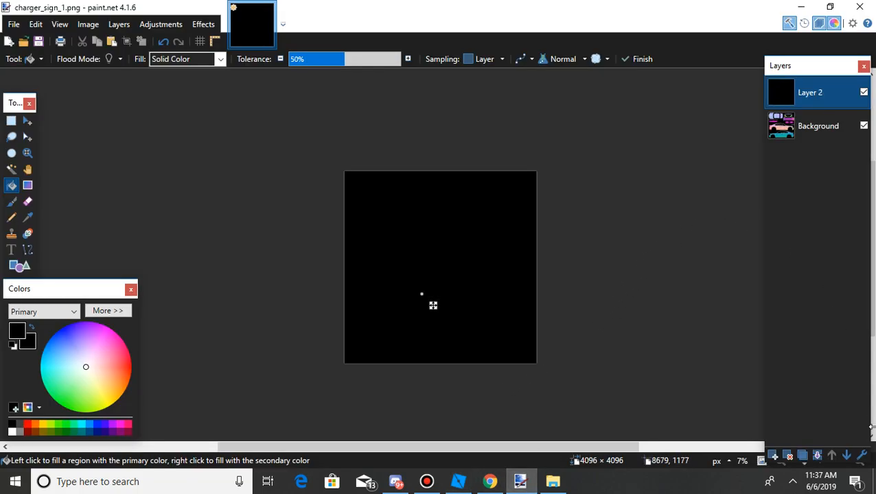
left_click(862, 457)
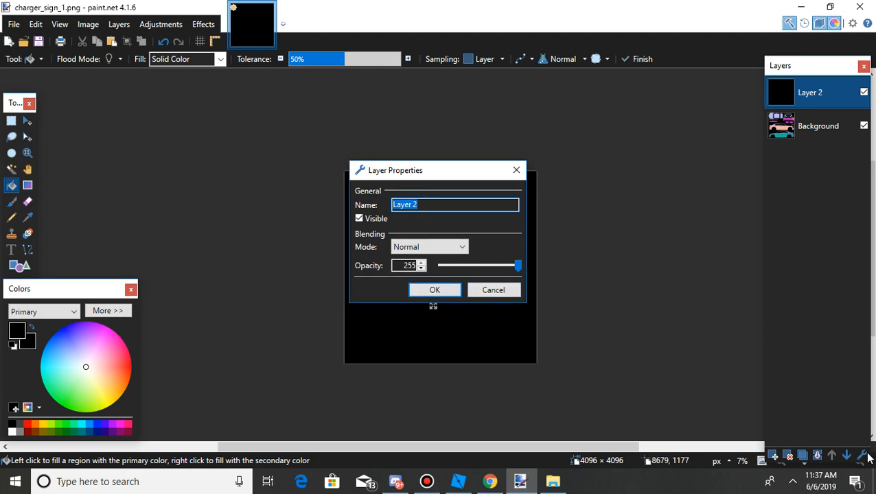
left_click_drag(518, 272, 485, 271)
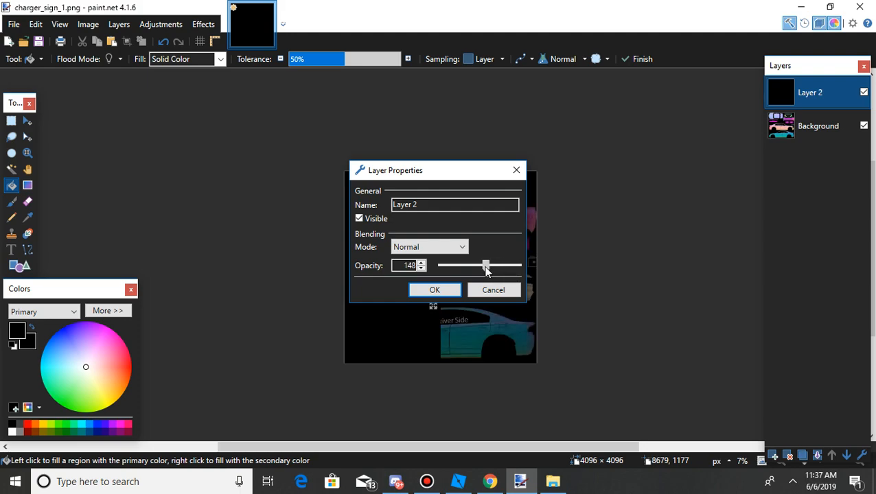
left_click(438, 290)
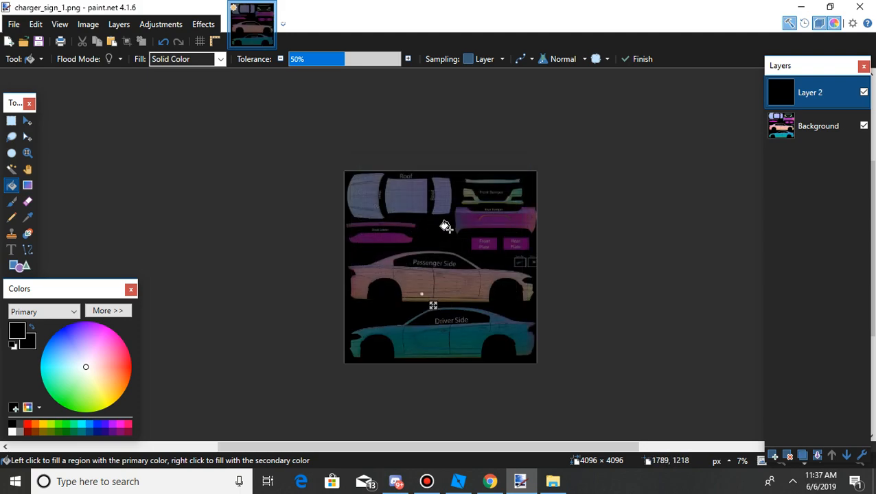
left_click(11, 122)
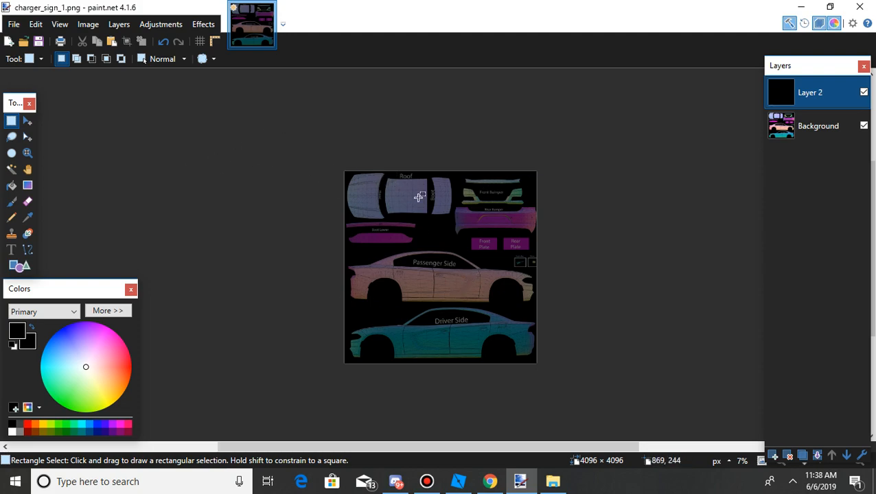
left_click_drag(382, 175, 430, 216)
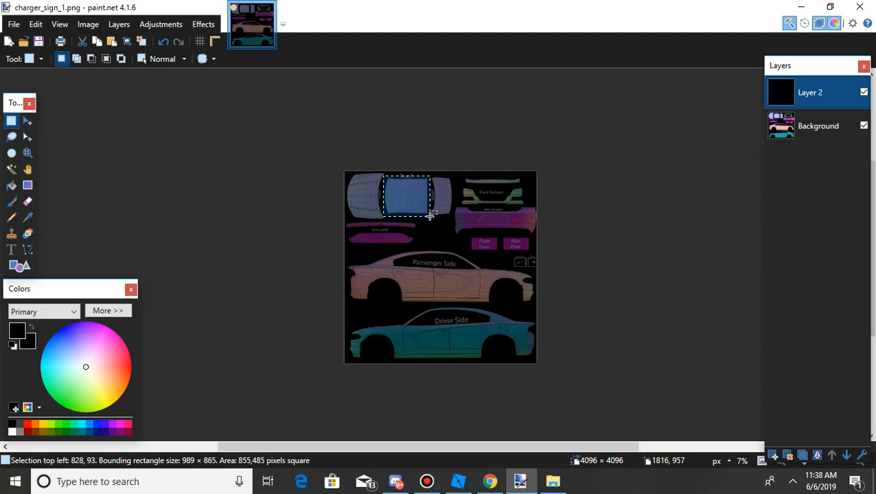
left_click(442, 272)
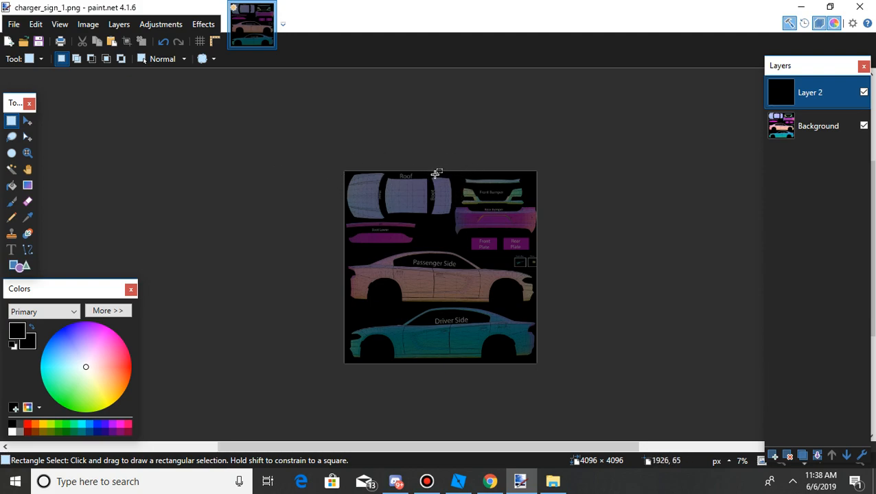
Draw a filled white rectangle about 2289 × 1023 pixels on Layer 2, covering the Hood, Roof and Boot areas
scroll(420, 202, "up", 5)
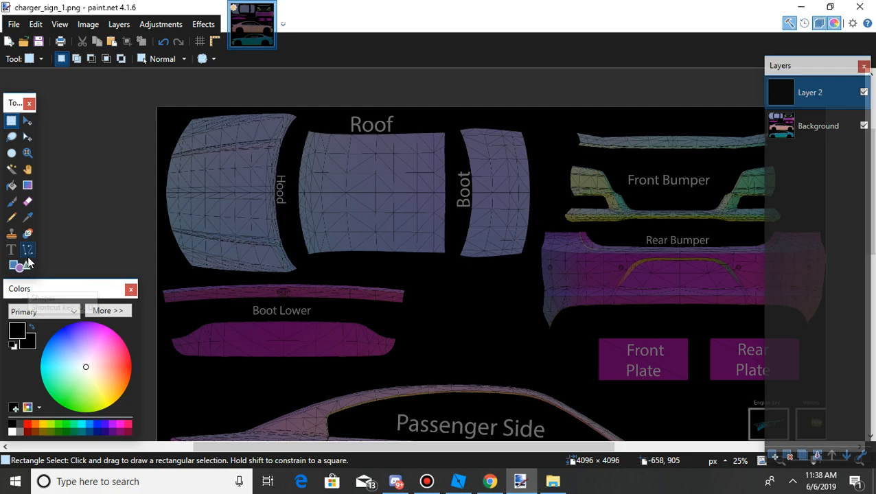
left_click(12, 431)
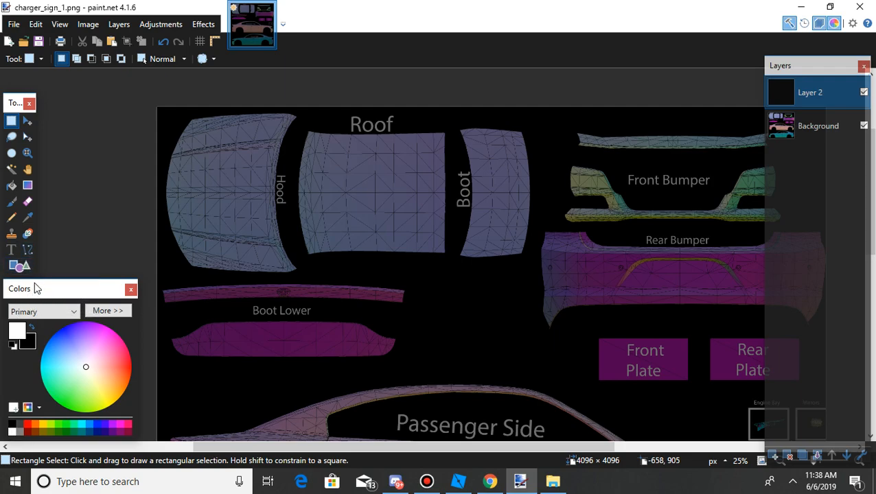
left_click(20, 266)
left_click_drag(160, 272, 536, 108)
left_click_drag(180, 191, 176, 192)
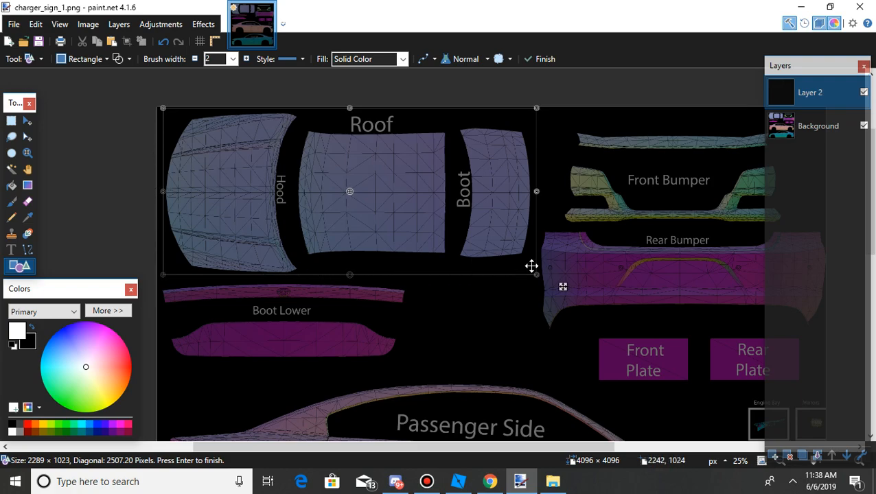
left_click(116, 60)
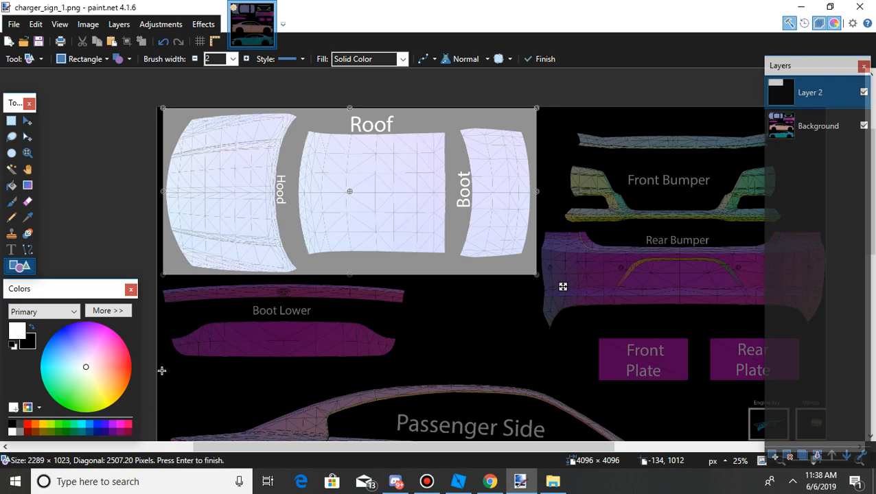
left_click(11, 120)
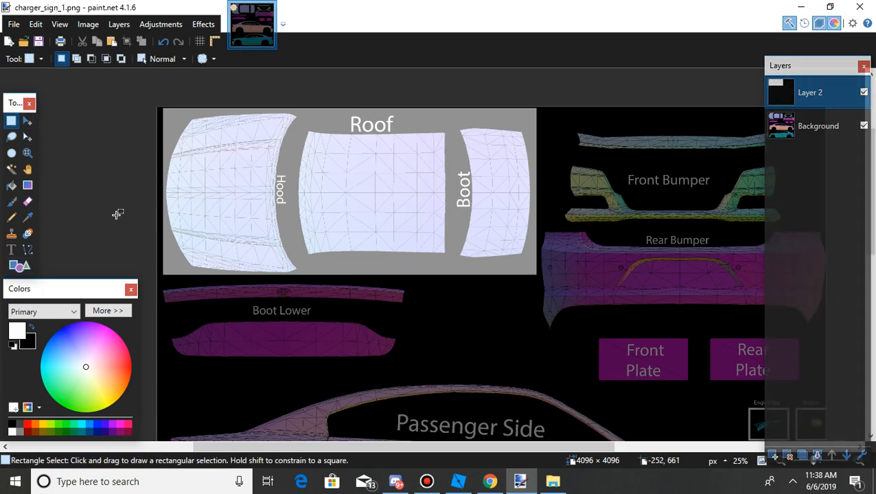
Compare the front and rear Ford Fusion police photos in Chrome with the paint.net template and the Charger model in Roblox Studio
left_click(489, 481)
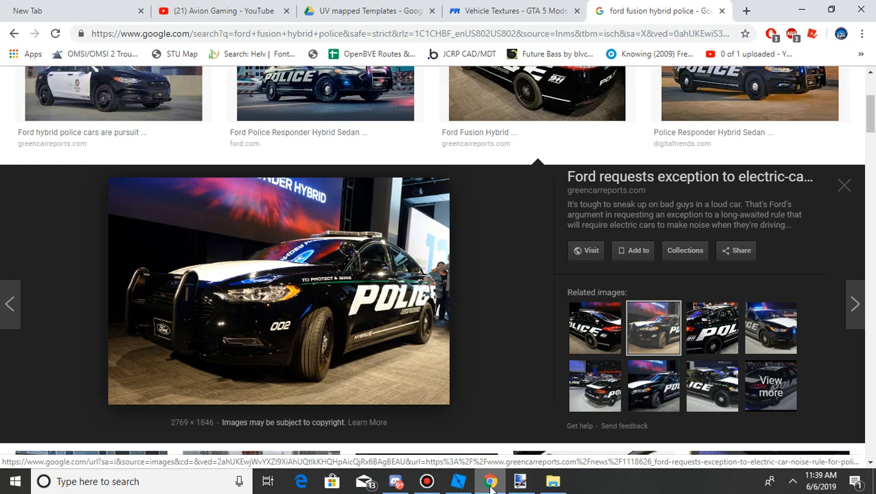
left_click(582, 313)
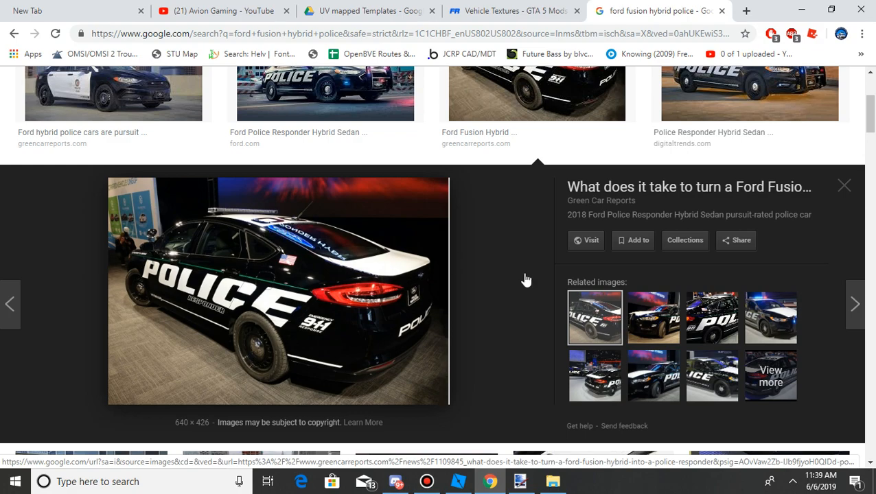
left_click(652, 318)
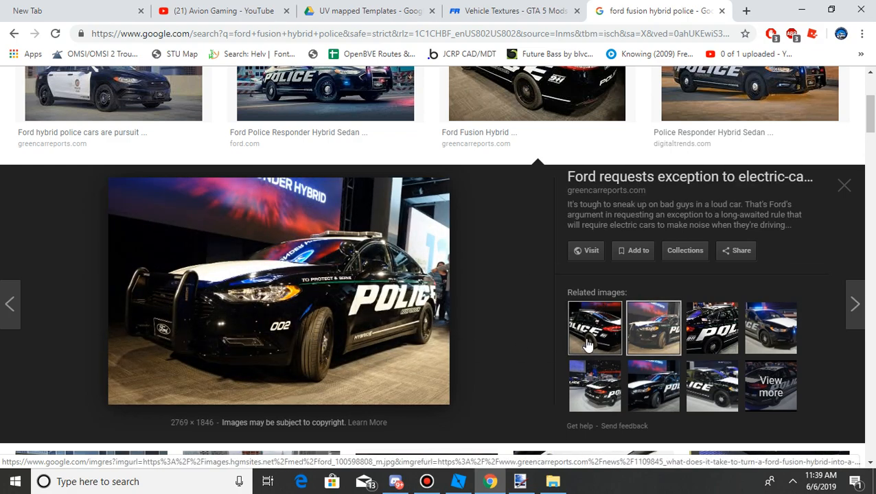
left_click(586, 347)
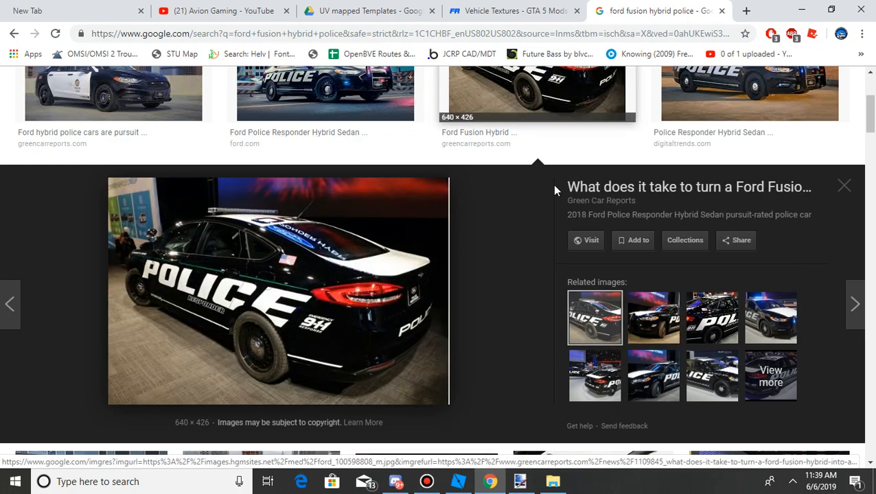
left_click(519, 482)
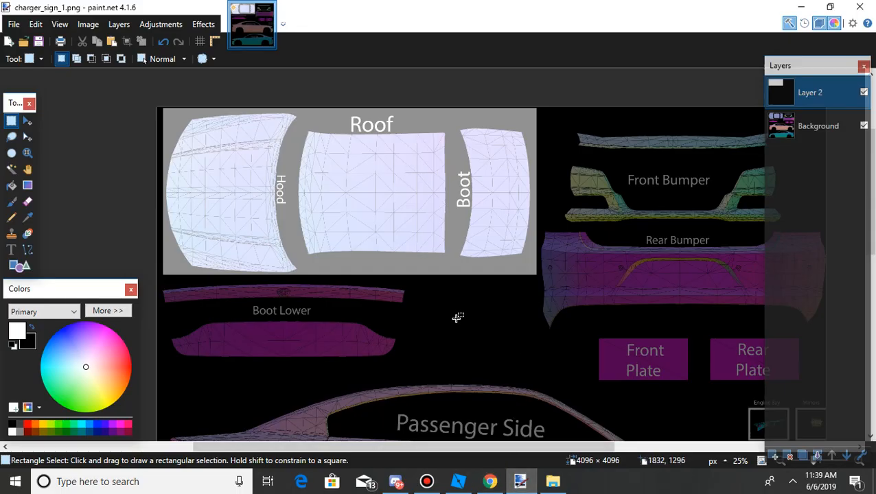
left_click(489, 482)
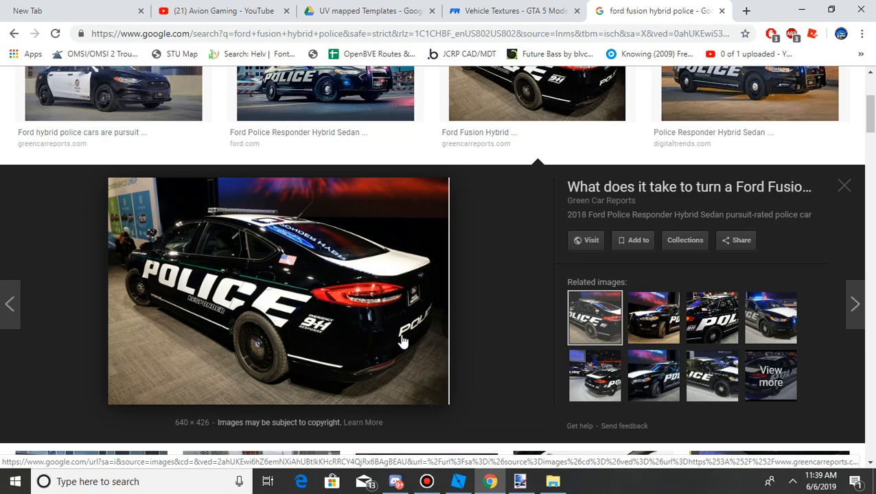
left_click(458, 482)
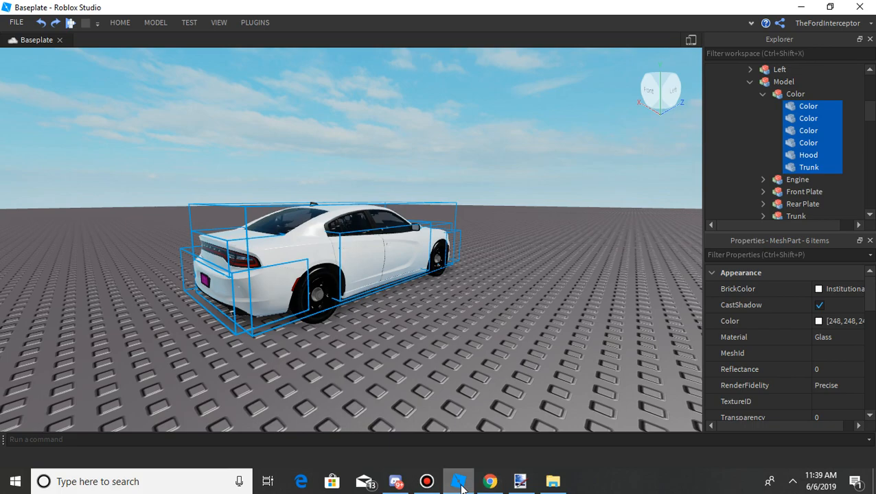
left_click(520, 482)
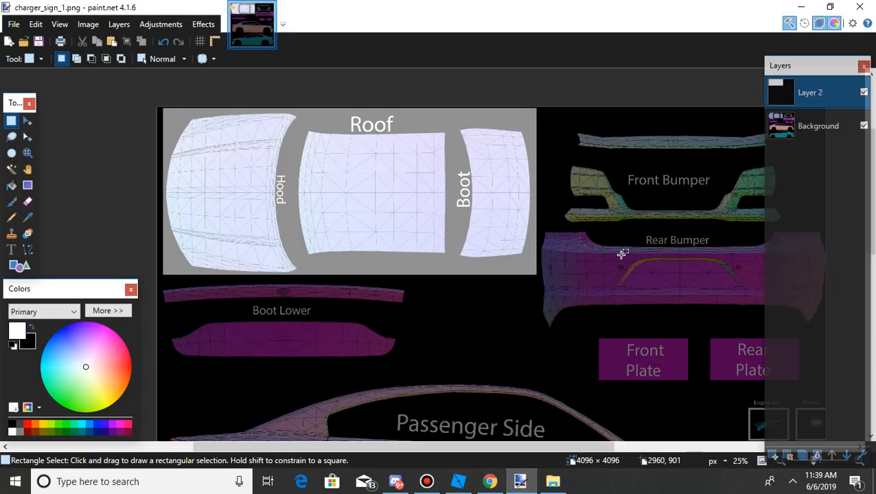
Add white POLICE text in Gotham Bold at size 288 over the Boot Lower area on Layer 2
scroll(645, 260, "down", 3)
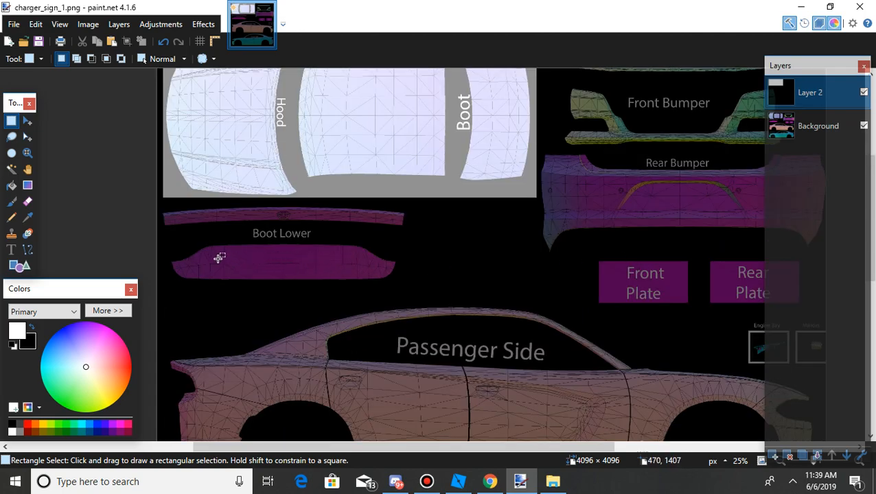
left_click(12, 252)
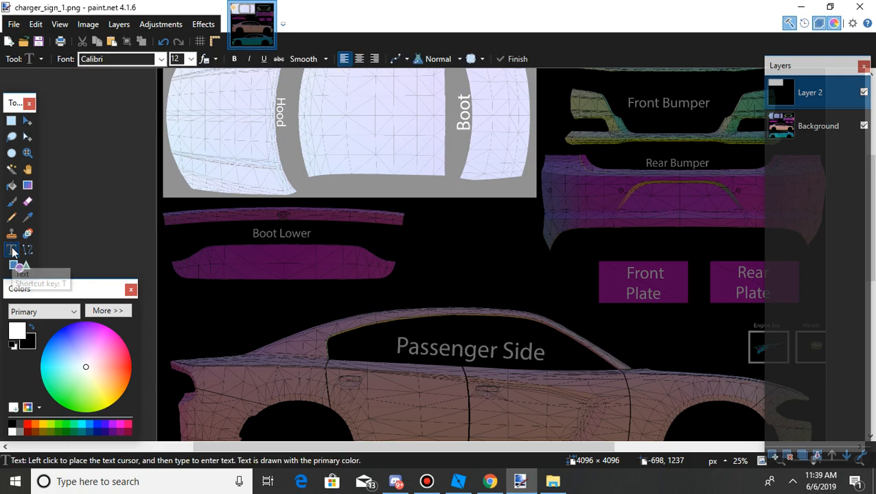
left_click(160, 61)
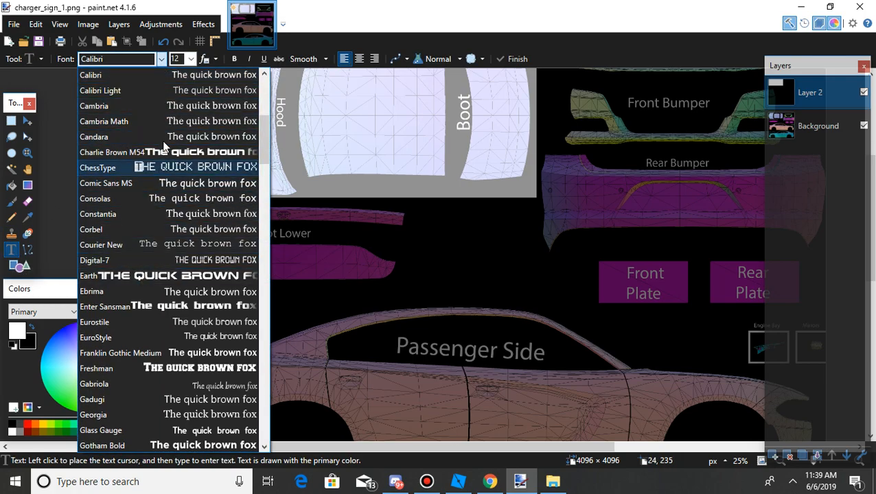
scroll(161, 206, "down", 2)
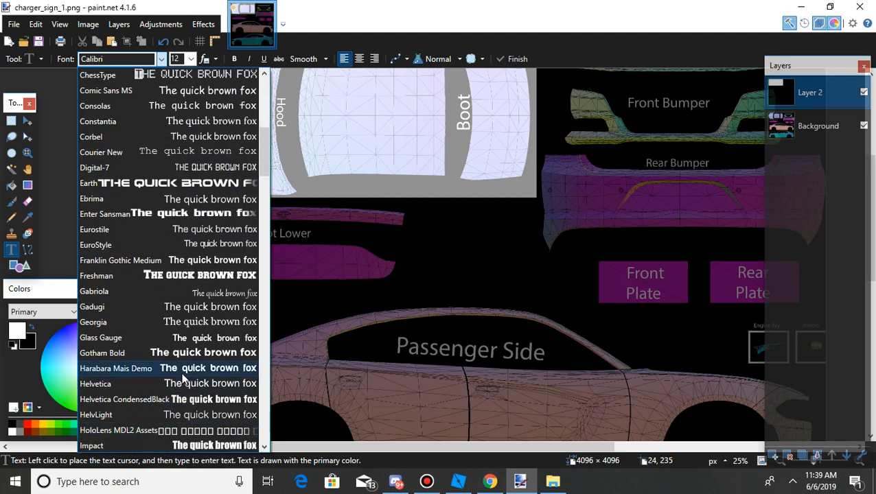
left_click(244, 353)
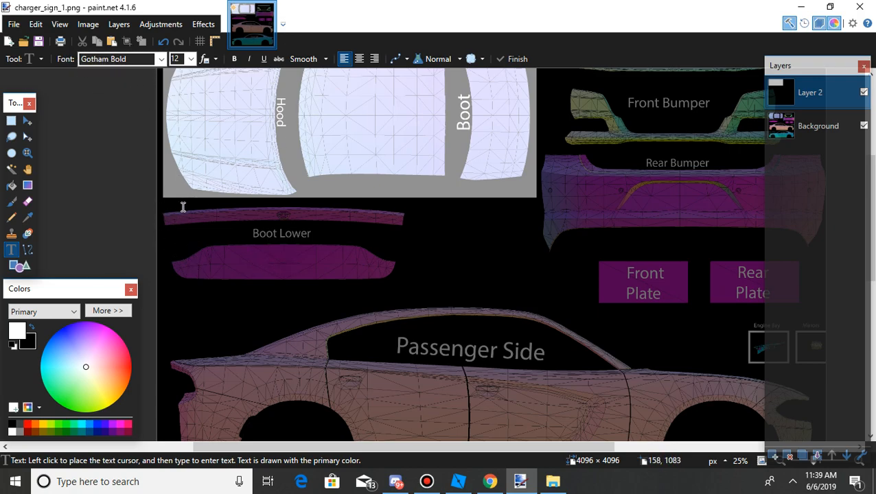
left_click(210, 263)
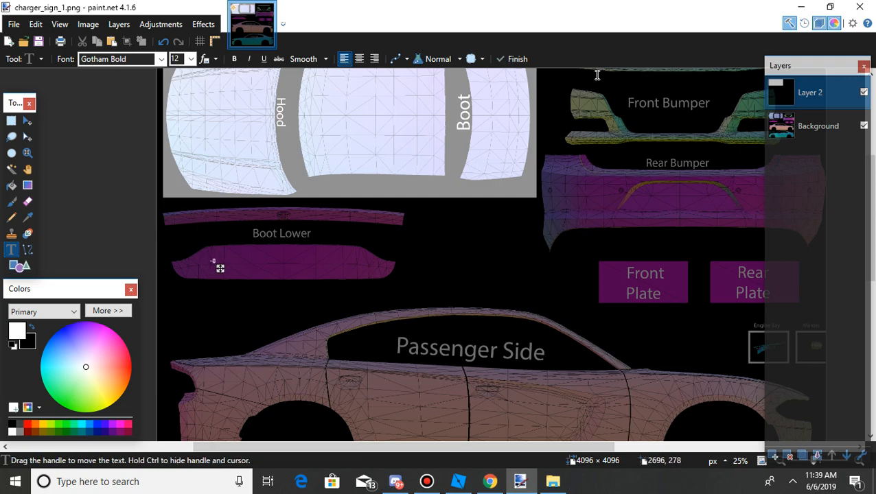
left_click(191, 59)
left_click(191, 274)
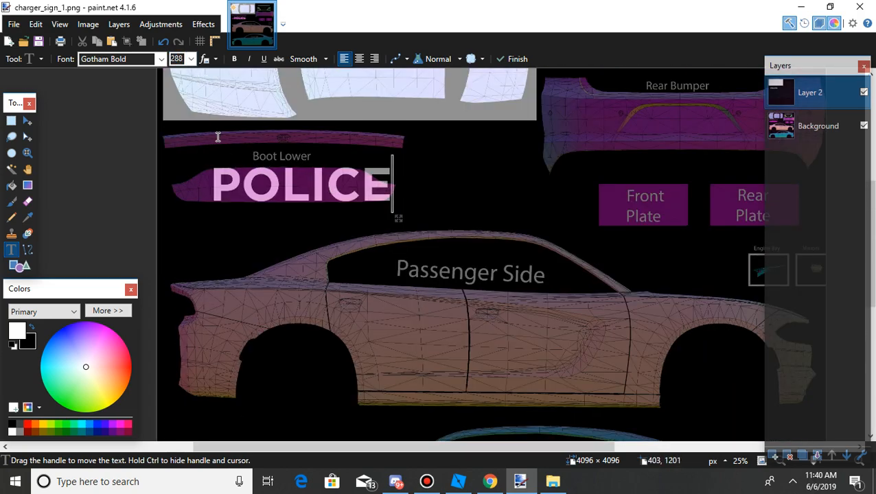
Check the lettering in the reference photo in Chrome, then make the paint.net POLICE text bold and italic at size 216
left_click(426, 481)
left_click(482, 485)
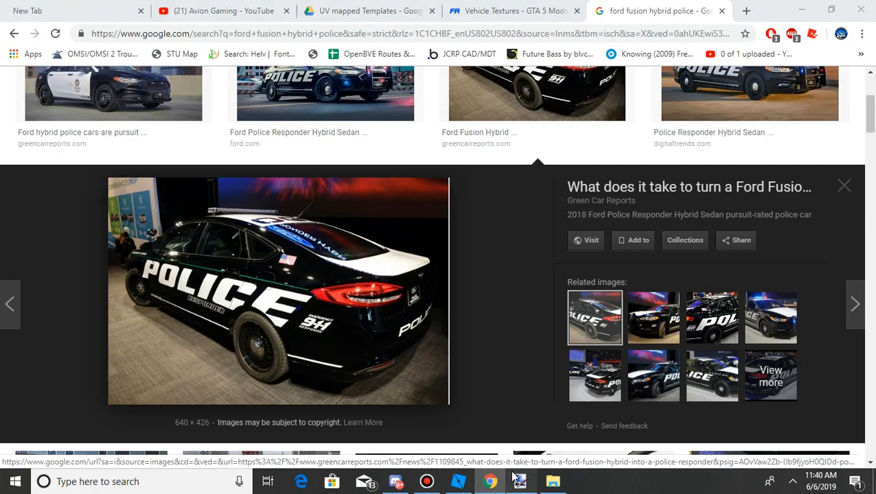
left_click(515, 479)
left_click(234, 58)
left_click(248, 59)
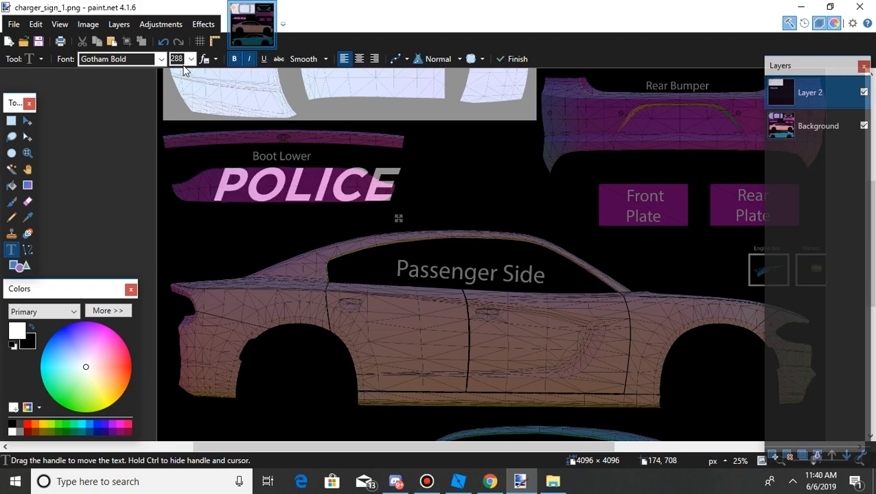
scroll(183, 64, "up", 1)
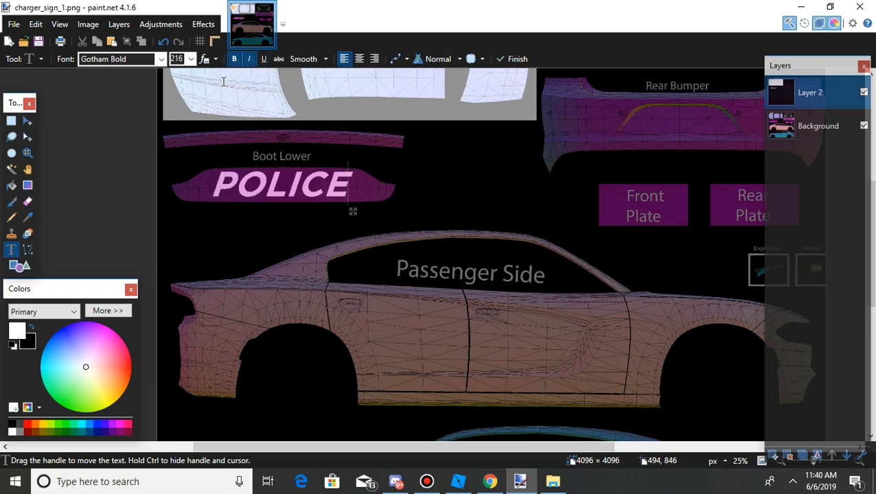
Try different fonts on the POLICE text and set it to Charlie Brown M54
left_click(156, 60)
left_click(156, 61)
left_click(155, 61)
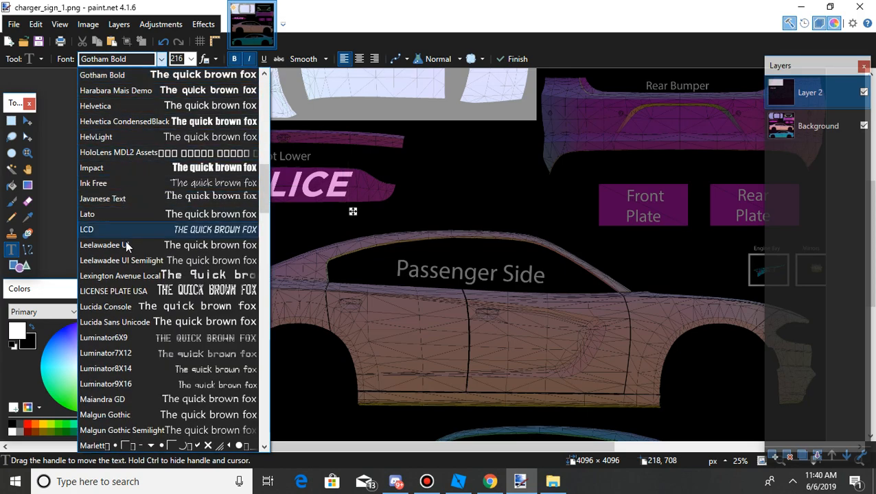
left_click(156, 61)
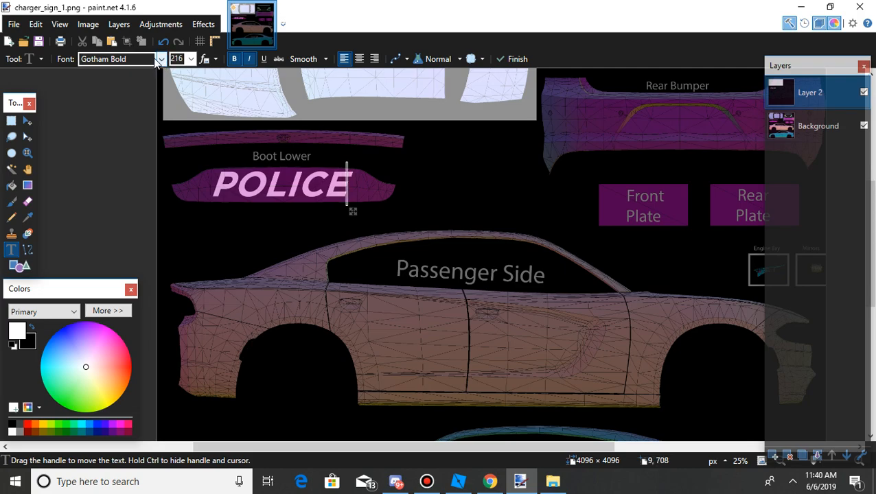
scroll(136, 61, "down", 1)
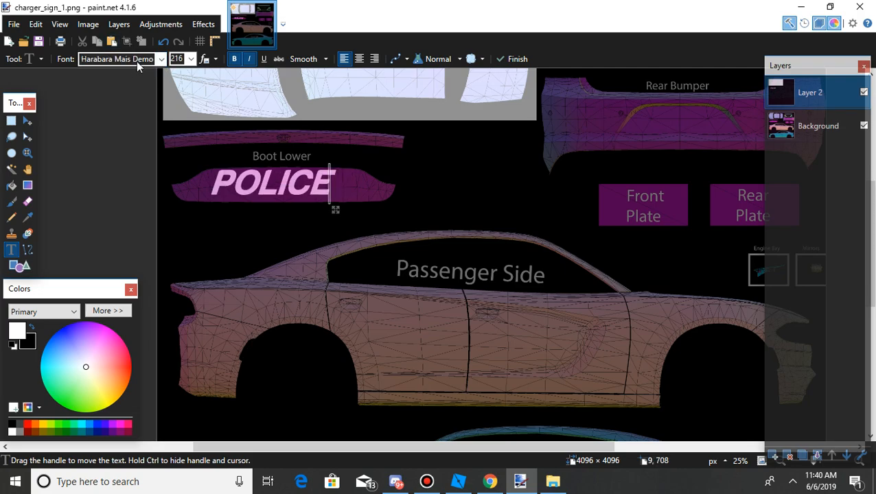
scroll(136, 61, "up", 1)
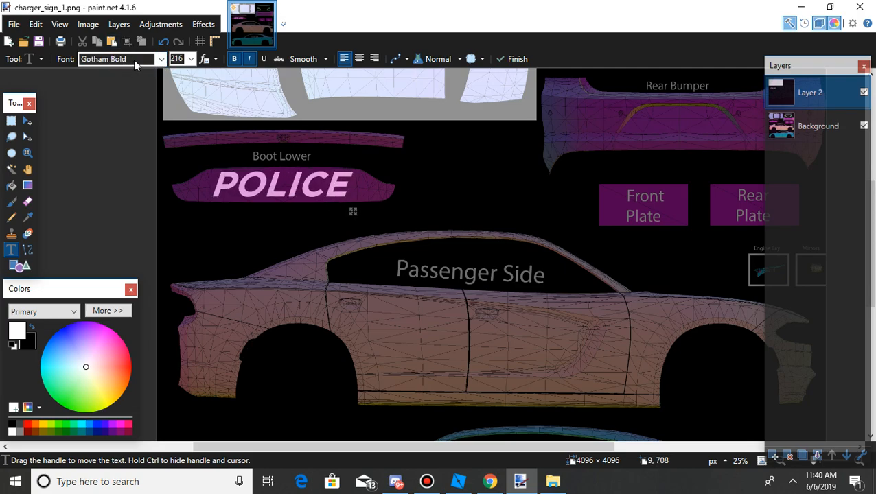
scroll(133, 59, "down", 5)
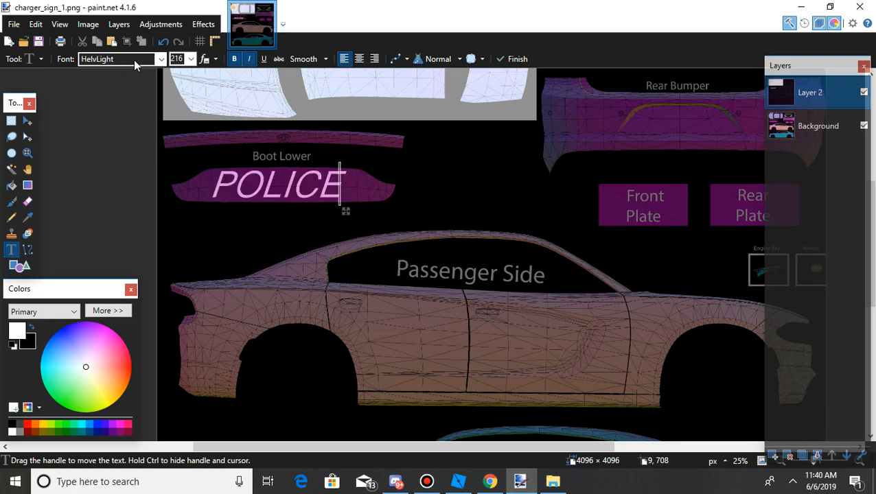
scroll(133, 60, "down", 5)
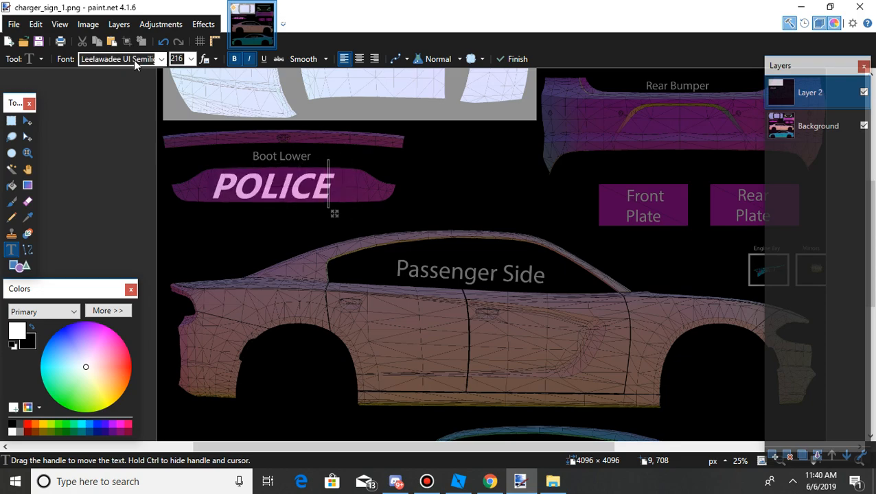
scroll(133, 59, "down", 6)
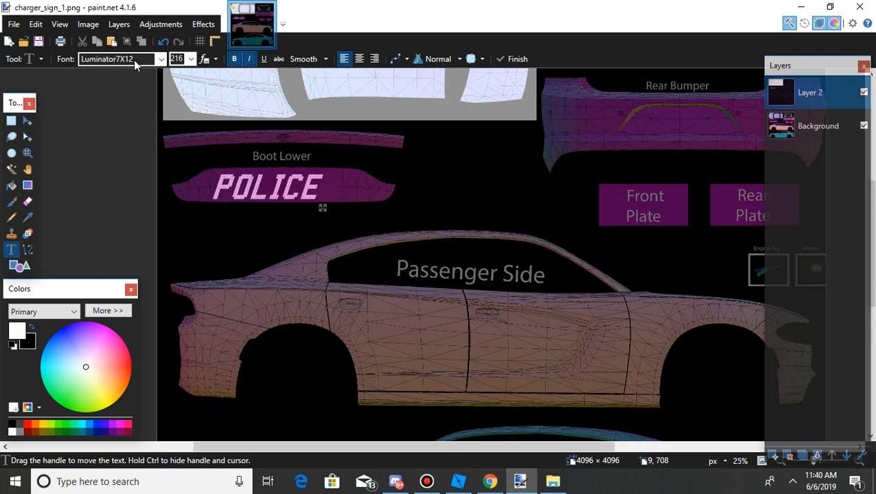
scroll(133, 60, "down", 5)
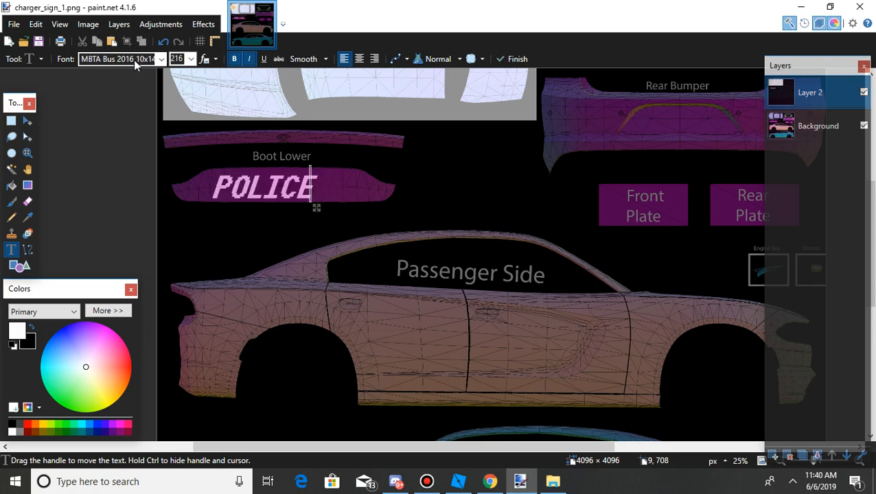
scroll(134, 60, "up", 12)
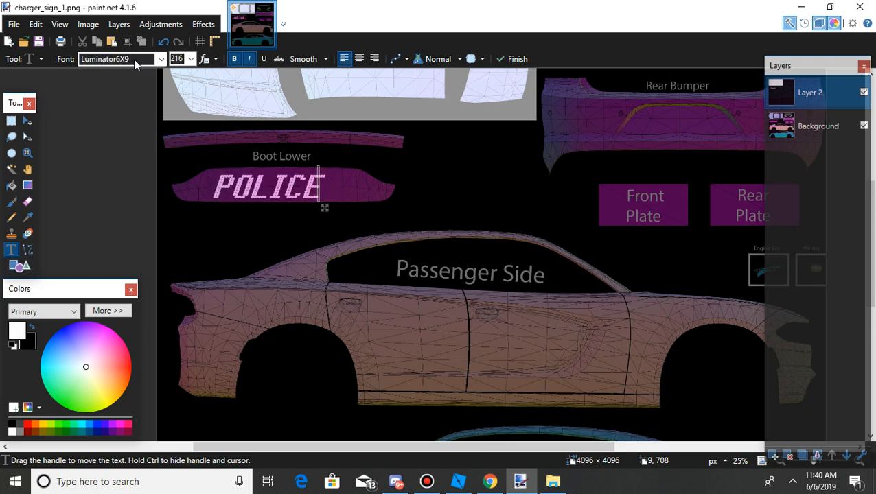
scroll(134, 60, "up", 10)
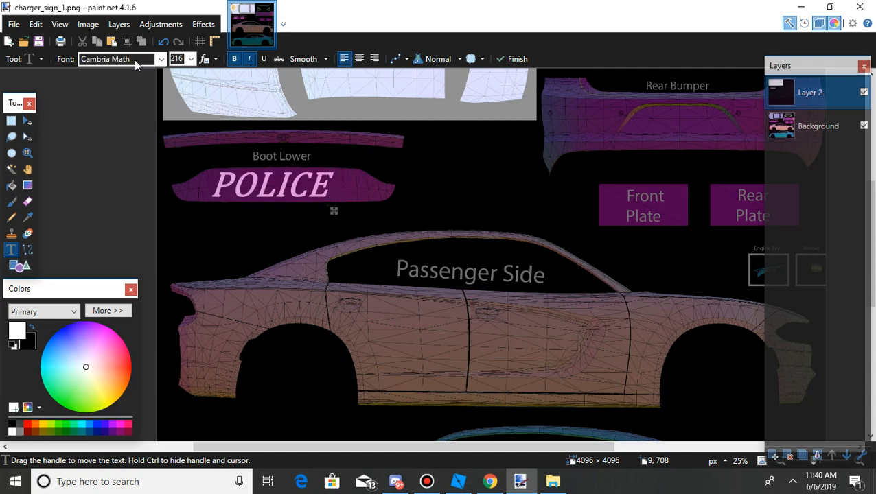
scroll(134, 60, "down", 6)
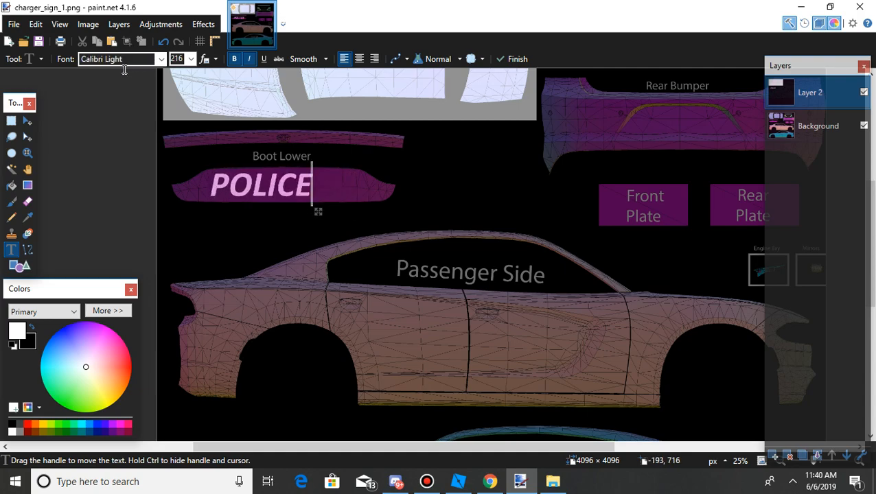
scroll(122, 58, "down", 2)
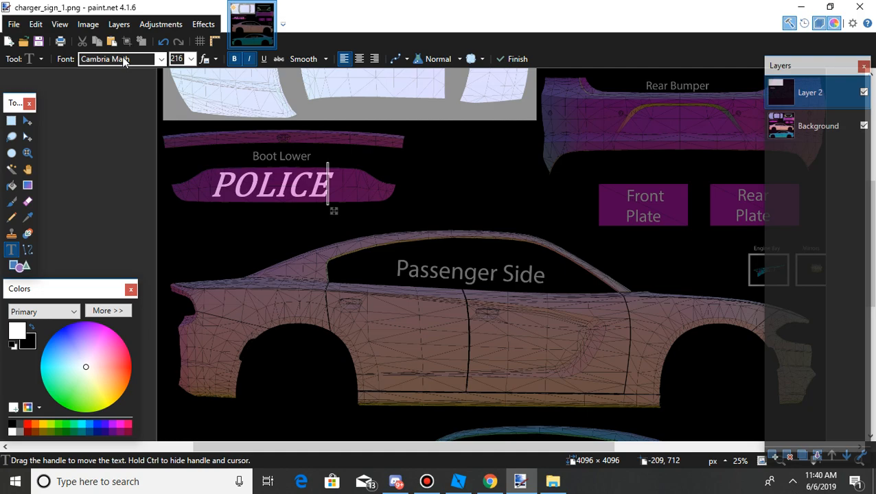
scroll(123, 59, "down", 3)
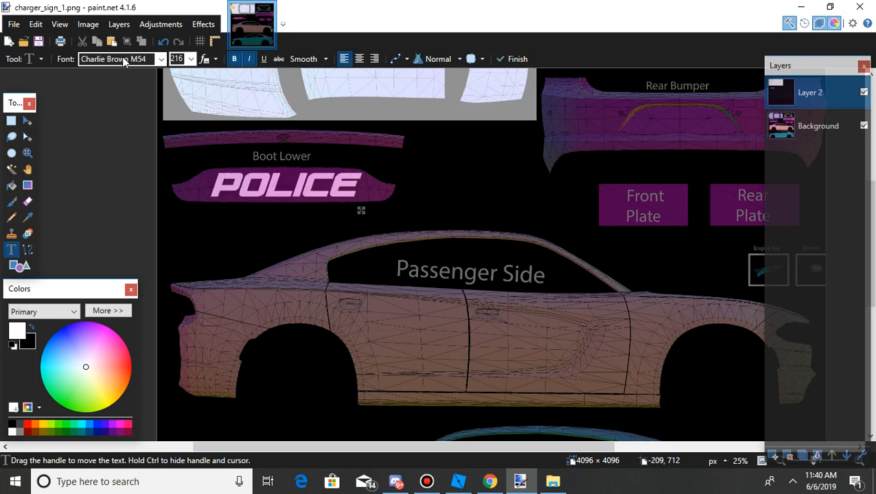
Recheck the reference photo in Chrome, then turn off bold for the paint.net POLICE text, nudge it slightly and set its size to 192
left_click(489, 481)
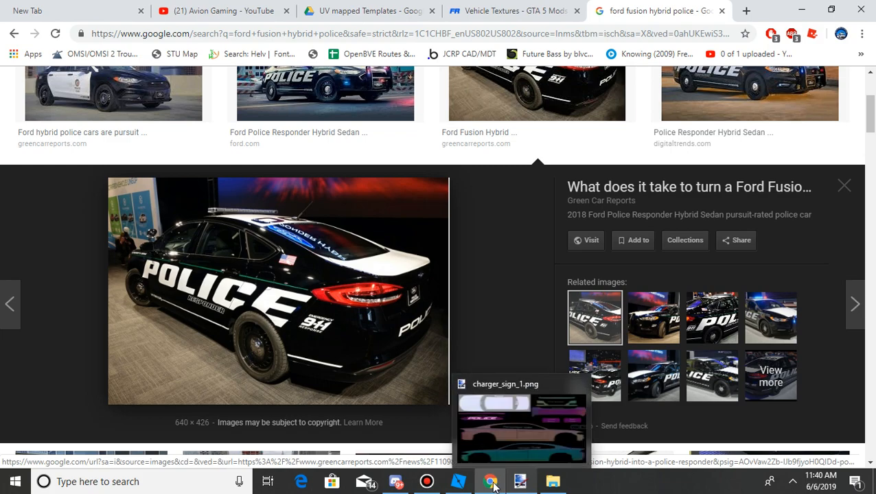
left_click(519, 482)
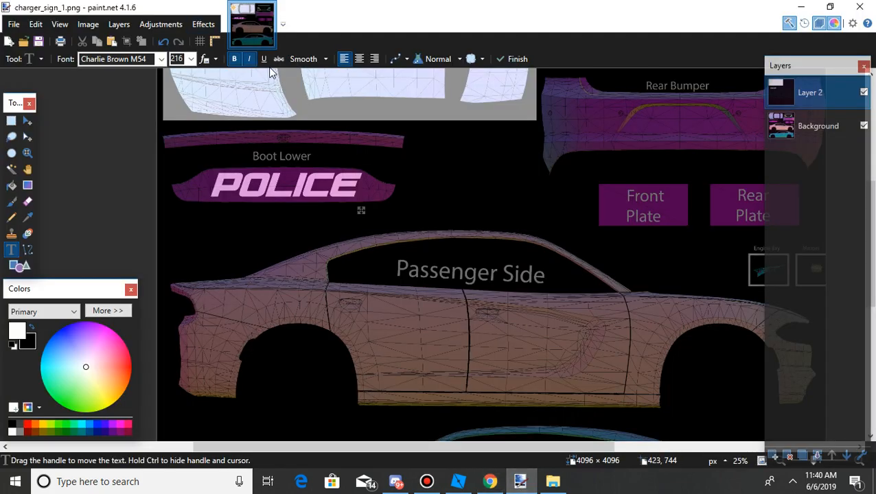
left_click(249, 59)
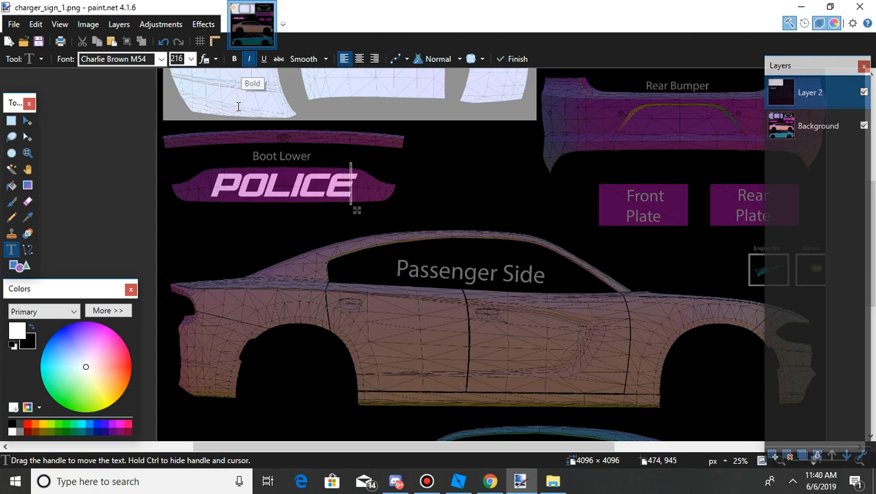
left_click_drag(355, 213, 353, 214)
scroll(179, 59, "up", 2)
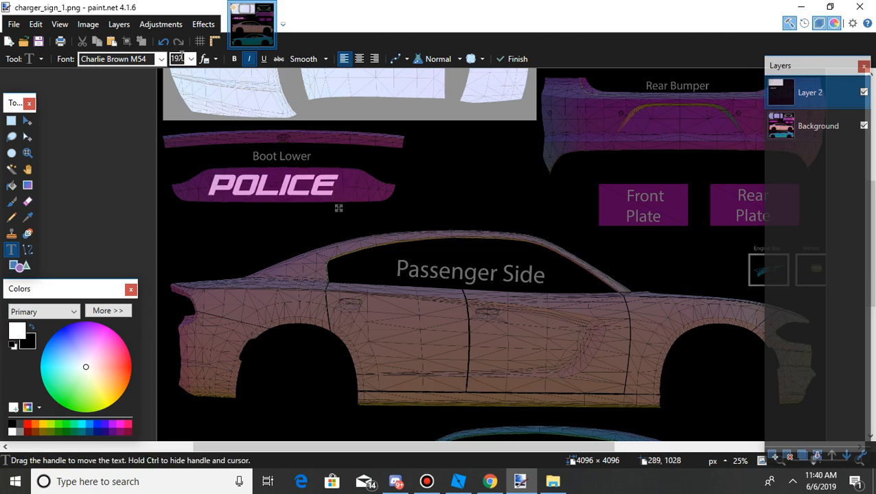
Set the POLICE text's size to 144 and centre it on the Boot Lower area
left_click_drag(308, 204, 332, 203)
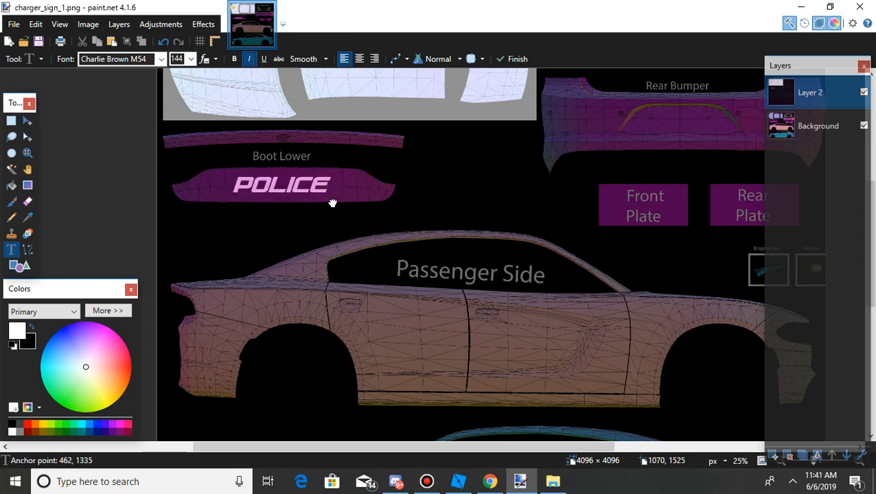
Try fonts such as Courier New and Enter Sansman on the POLICE text, comparing the lettering with the reference photo in Chrome
left_click(162, 60)
left_click(163, 61)
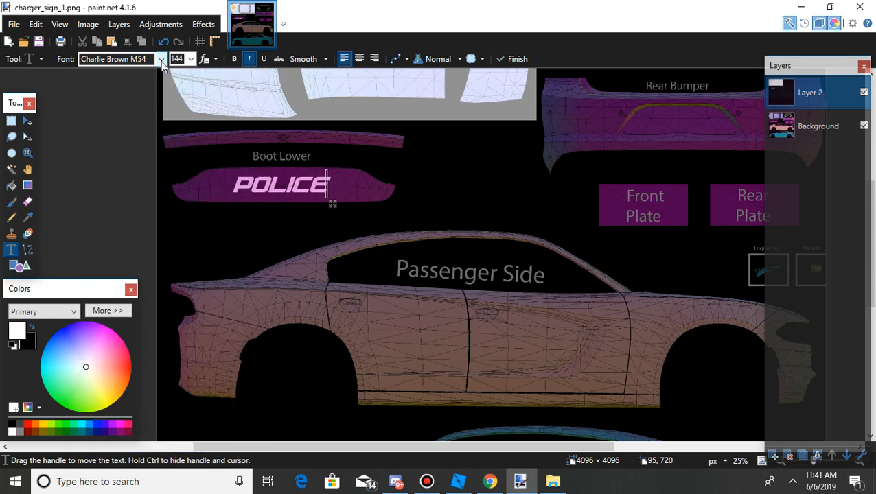
scroll(164, 64, "down", 1)
scroll(162, 63, "down", 12)
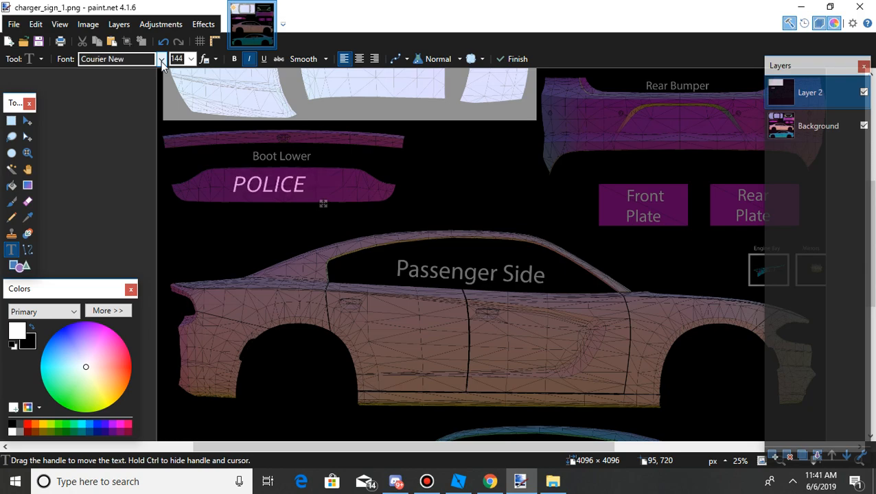
scroll(163, 63, "down", 1)
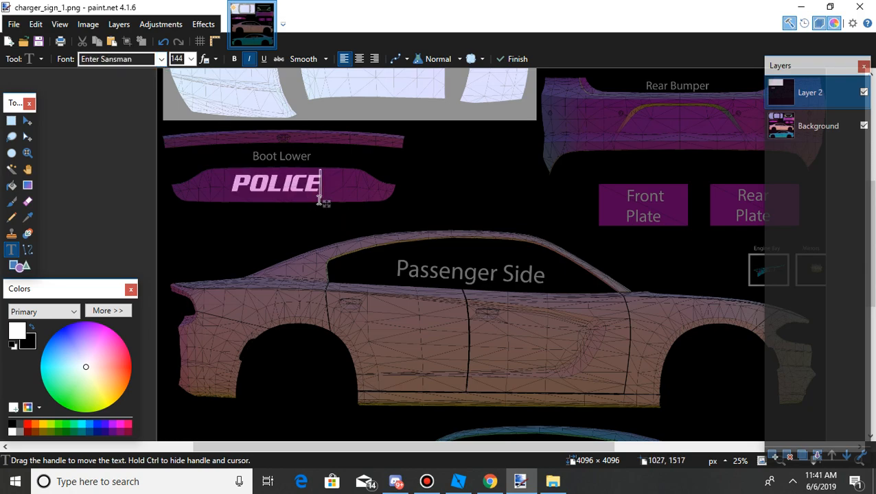
left_click(489, 481)
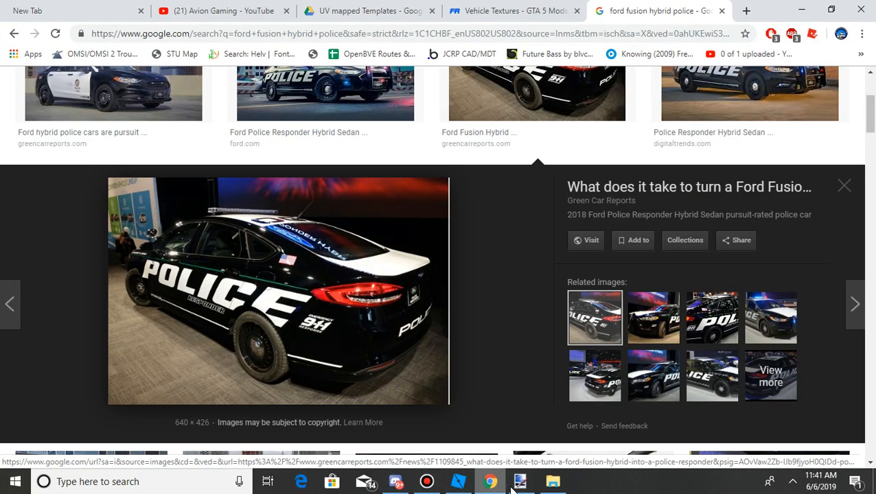
left_click(528, 484)
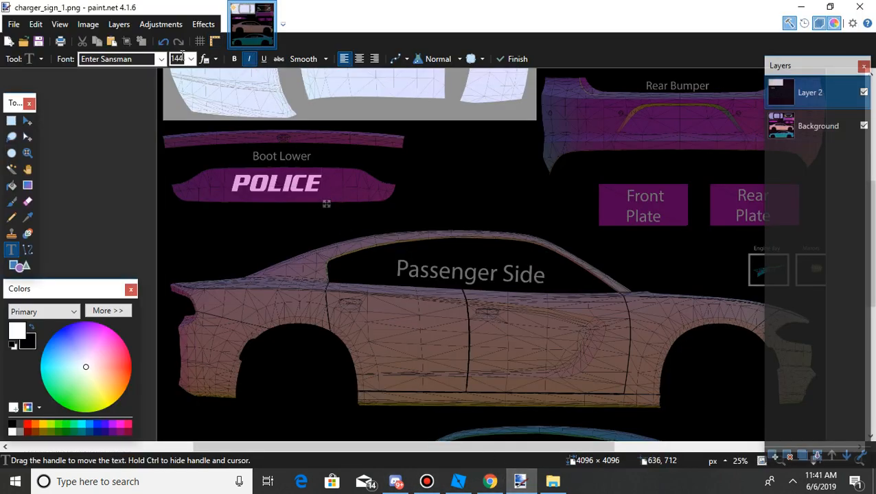
Try further fonts on the POLICE text in paint.net, from EuroStyle and Eurostile through Gadugi, HelvLight and MV Boli to Raider Crusader
scroll(162, 60, "down", 10)
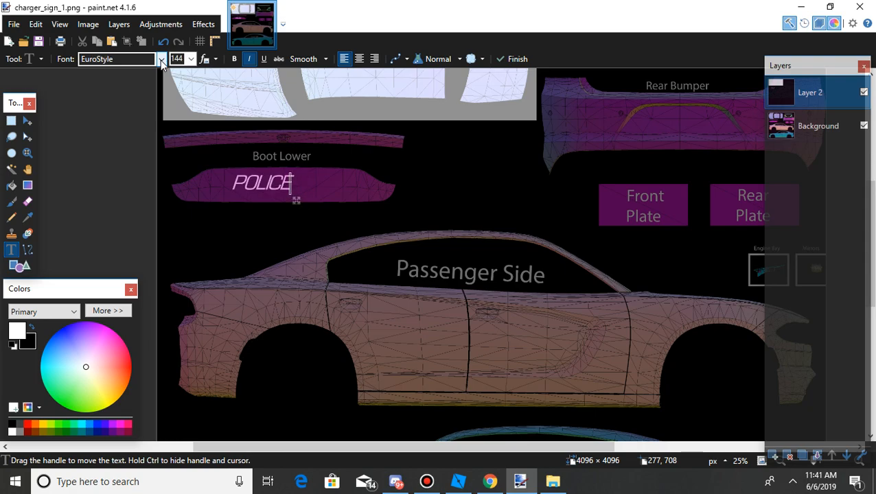
scroll(161, 61, "up", 6)
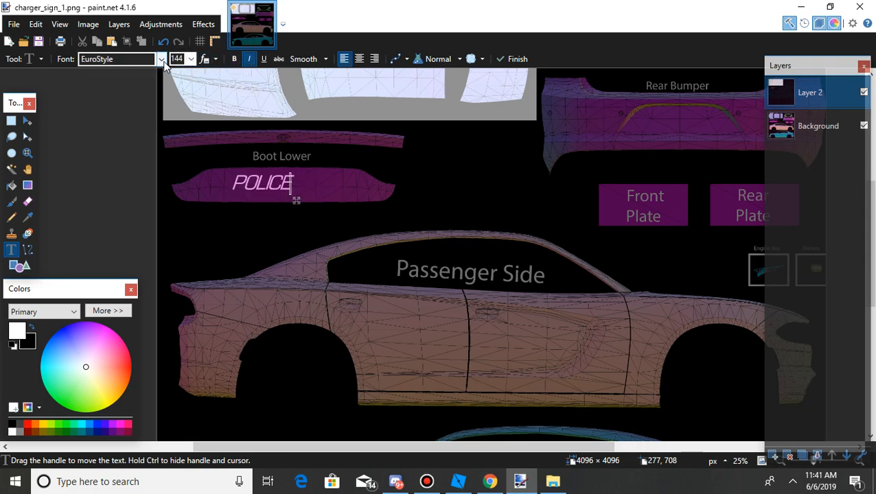
scroll(172, 60, "up", 1)
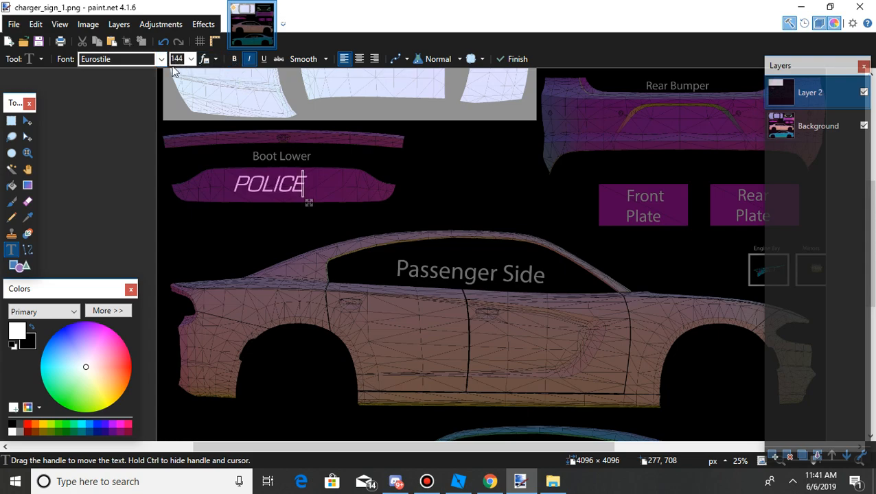
scroll(160, 61, "down", 10)
scroll(160, 60, "down", 1)
scroll(159, 61, "up", 1)
scroll(160, 60, "down", 4)
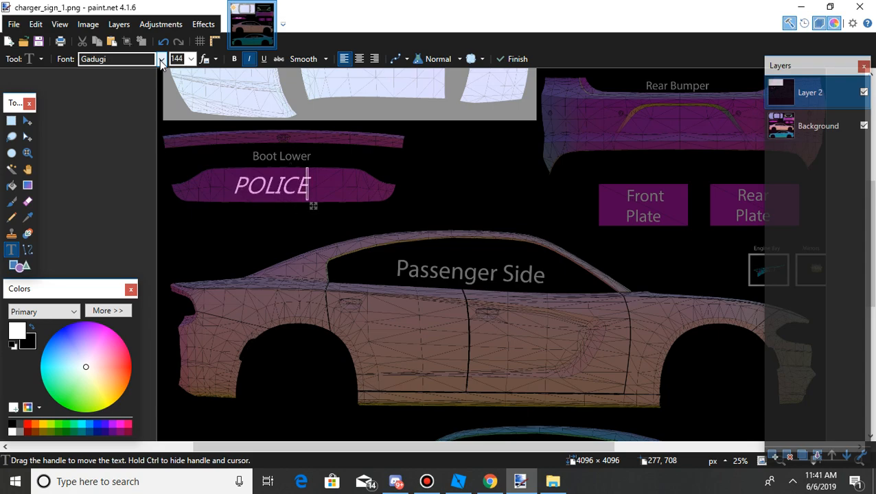
scroll(160, 60, "down", 12)
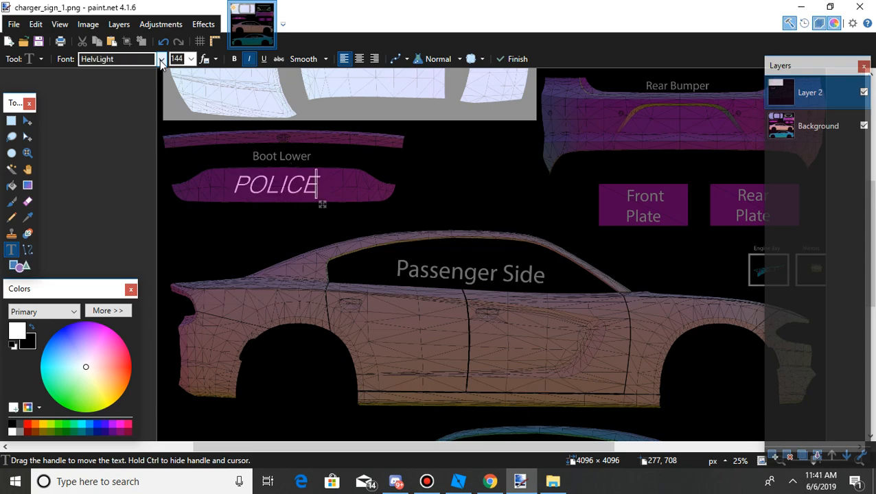
scroll(160, 60, "down", 8)
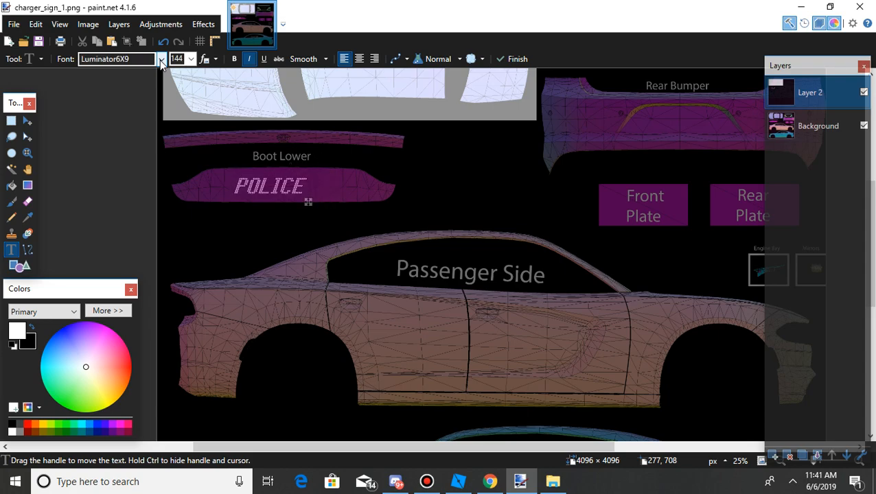
scroll(160, 61, "down", 6)
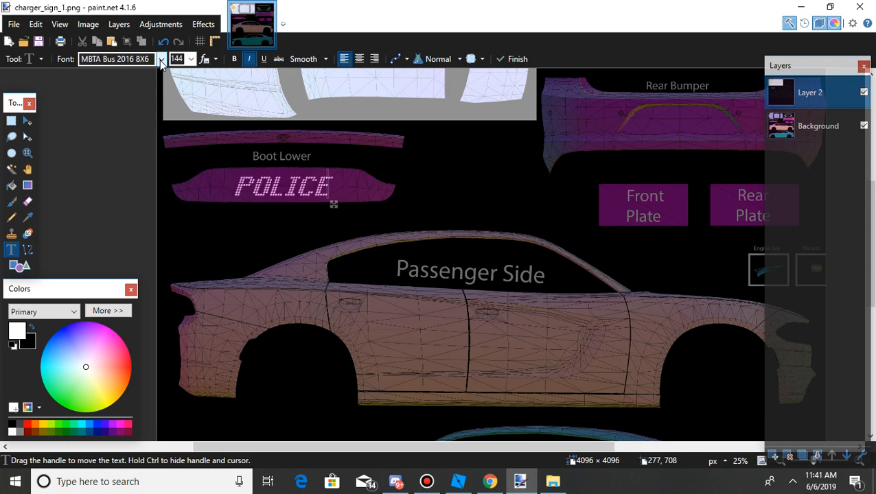
scroll(161, 62, "down", 7)
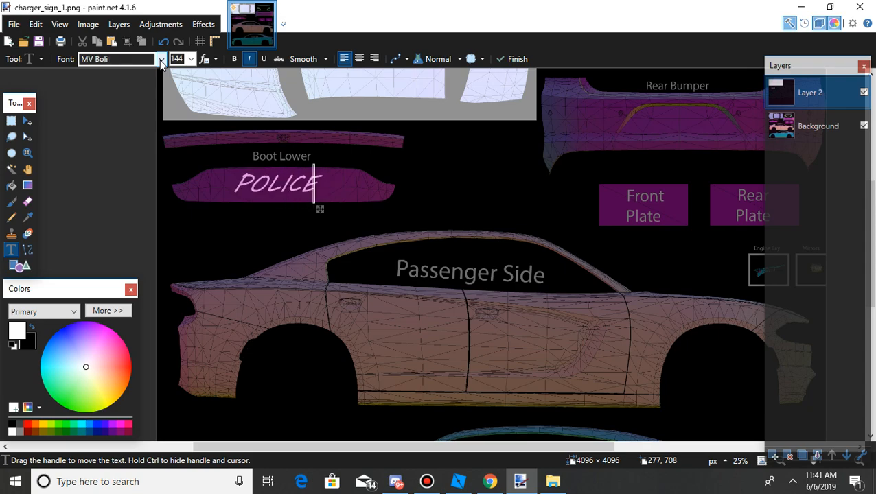
scroll(161, 62, "down", 5)
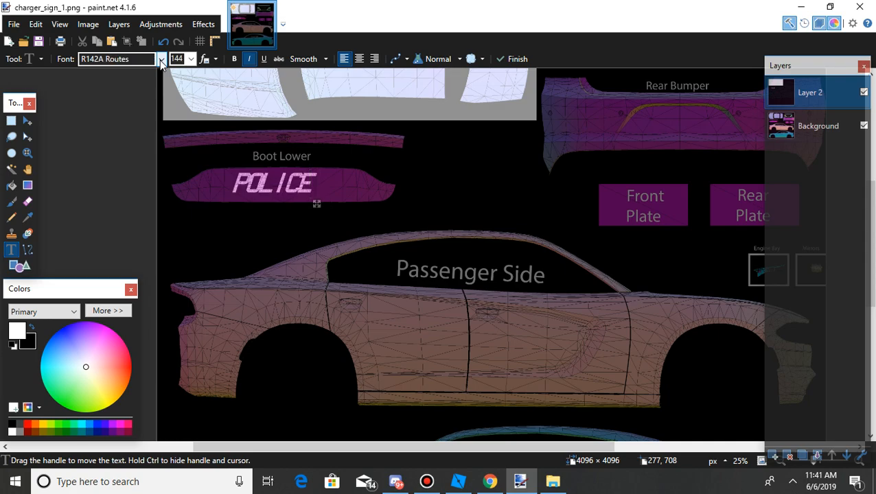
scroll(162, 61, "down", 1)
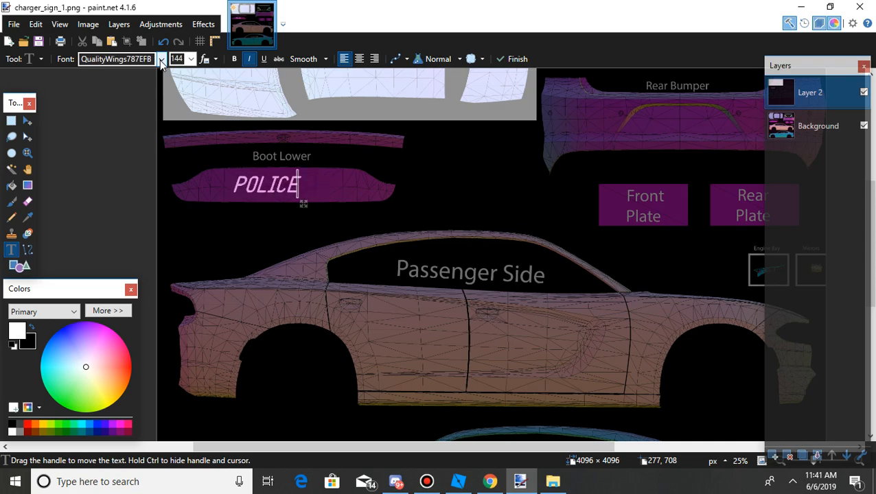
scroll(161, 61, "down", 1)
scroll(161, 62, "down", 8)
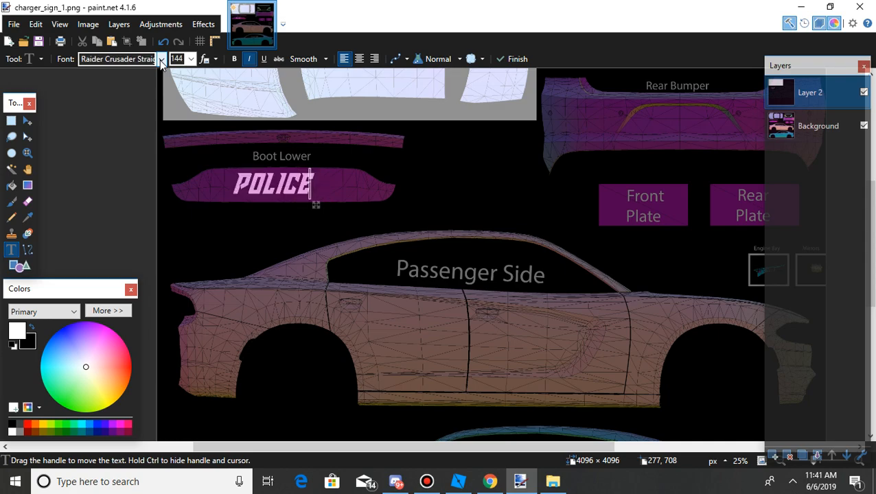
Set the POLICE text's font back to Charlie Brown M54
left_click(162, 59)
scroll(206, 158, "up", 13)
scroll(192, 167, "up", 15)
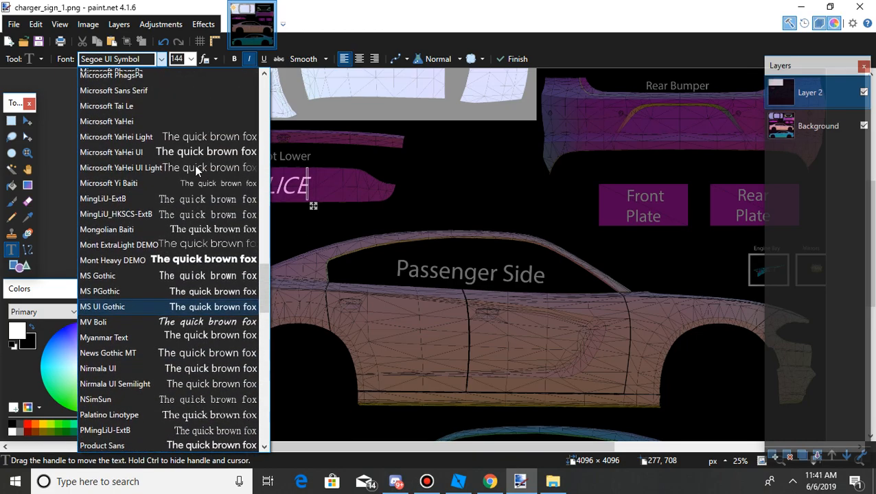
scroll(158, 357, "down", 3)
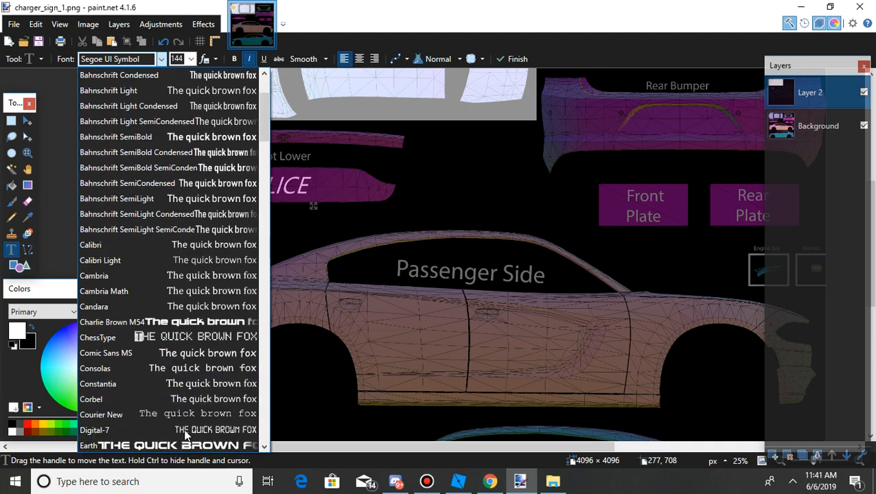
left_click(177, 308)
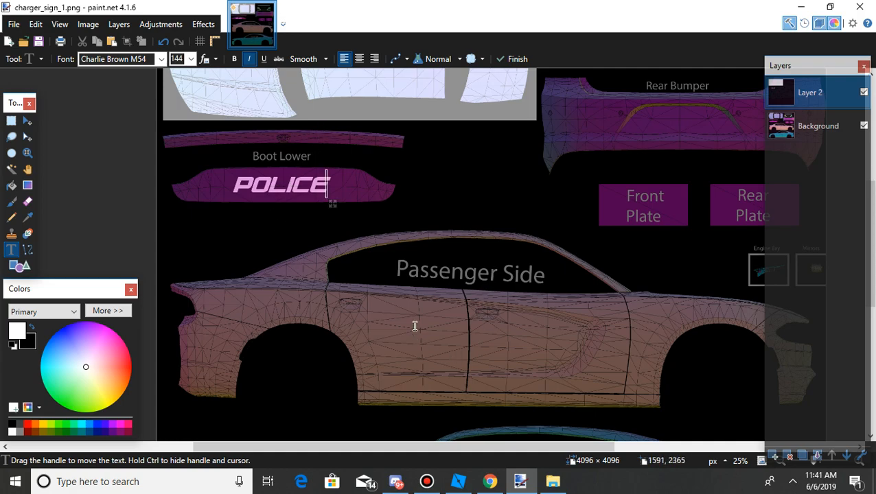
Check the side striping in the reference photo in Chrome and return to paint.net
left_click(489, 481)
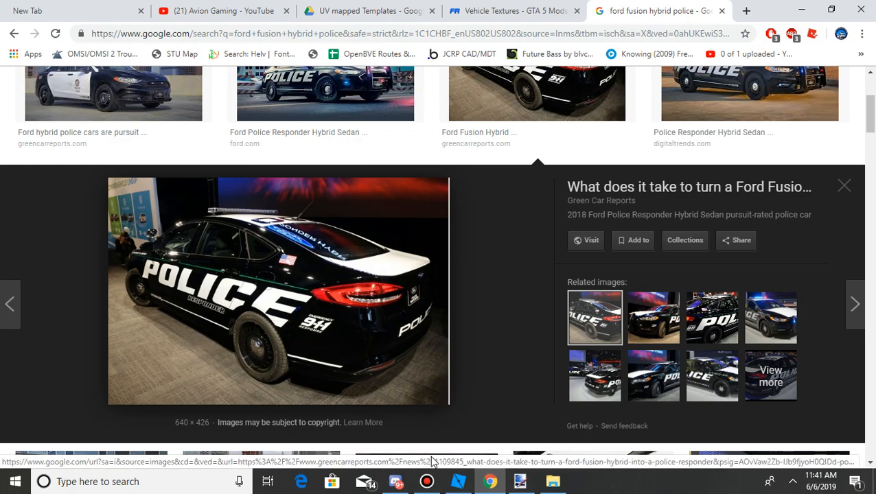
left_click(458, 481)
left_click(519, 481)
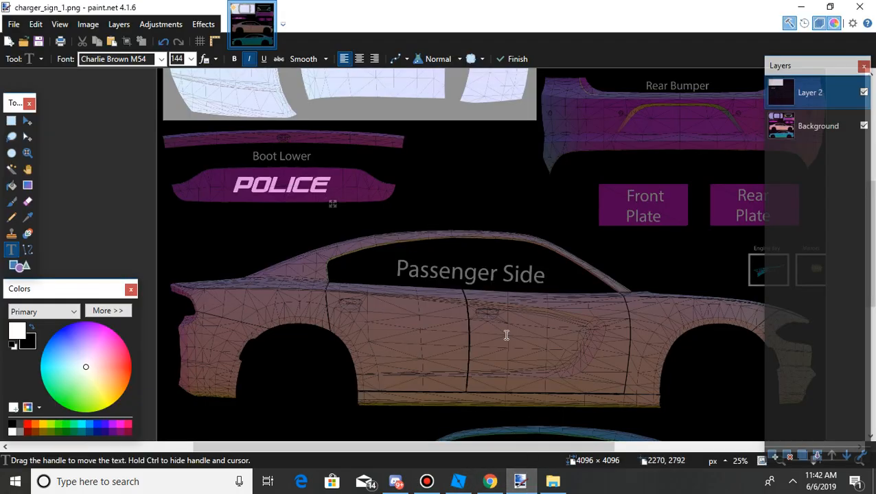
Draw a white line about 2950 px long across the Passenger Side's lower body, with a brush width of 15
left_click(27, 250)
scroll(276, 258, "down", 3)
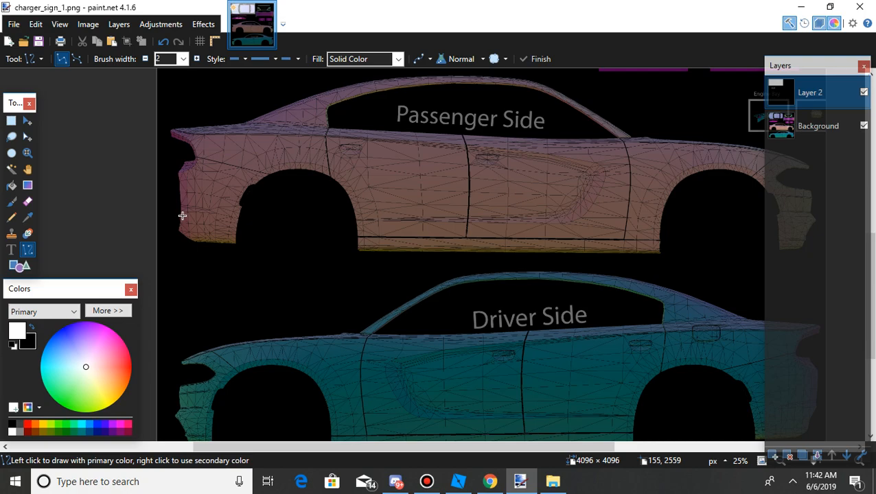
mouse_move(179, 215)
left_mouse_down()
mouse_move(373, 228)
mouse_move(352, 227)
left_mouse_up()
scroll(323, 225, "right", 5)
scroll(351, 228, "left", 6)
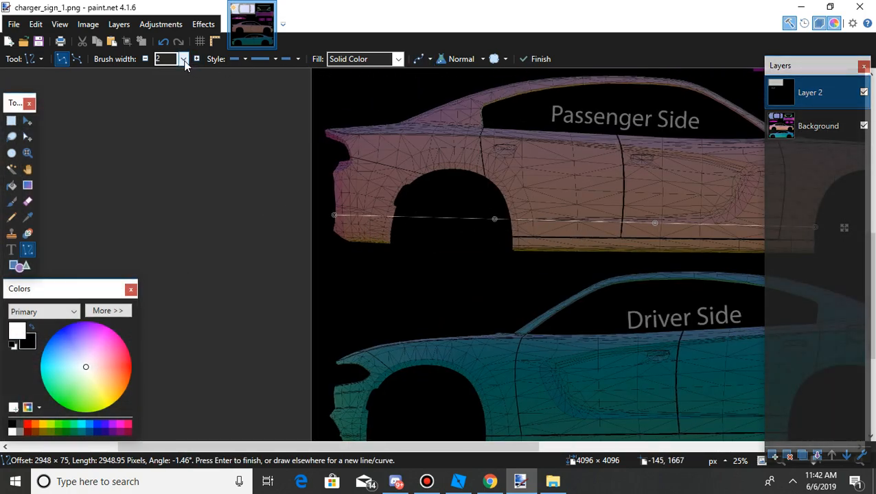
scroll(184, 64, "down", 4)
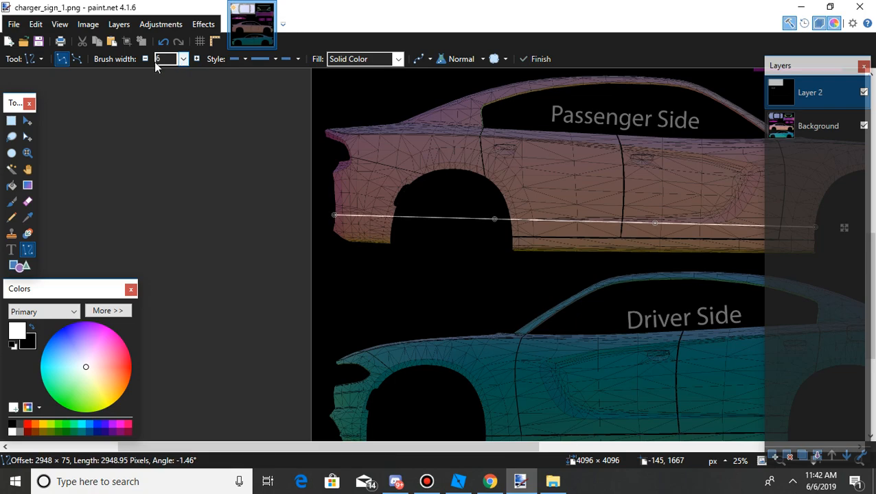
scroll(168, 61, "down", 4)
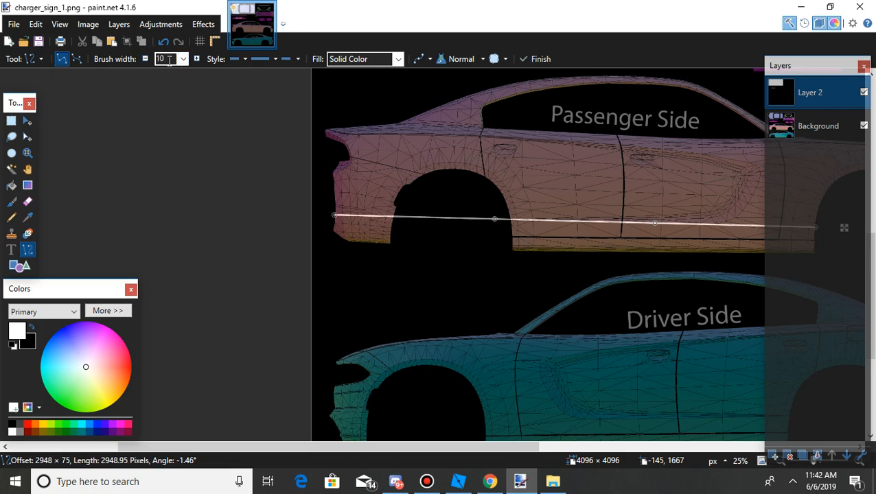
scroll(169, 61, "down", 3)
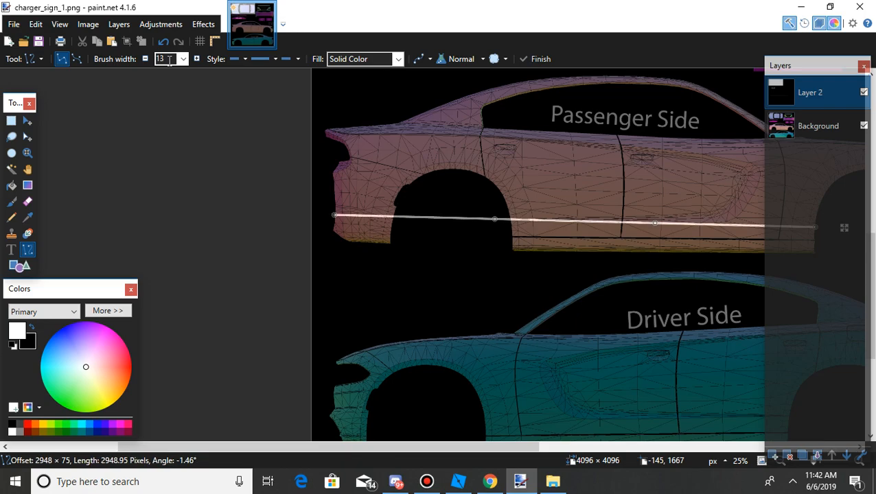
key("Return")
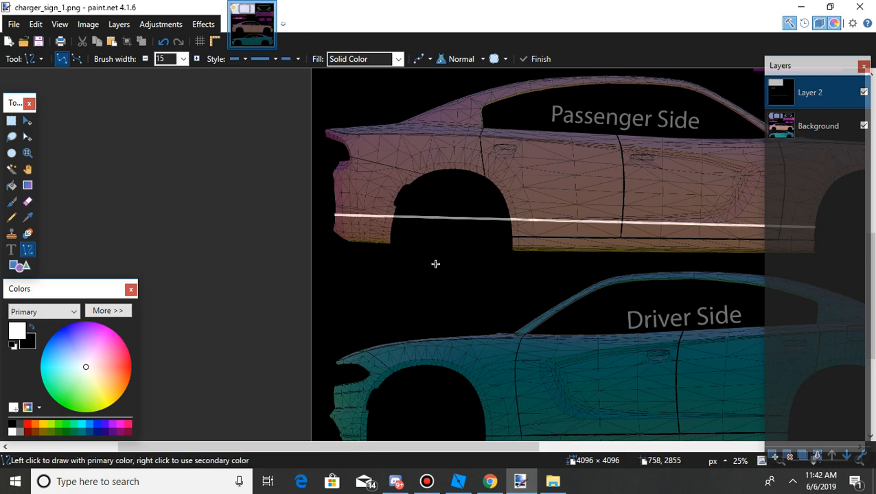
Compare the Passenger Side's white stripe with the reference photo in Chrome, and inspect it closely along the doors in paint.net
scroll(435, 263, "right", 3)
scroll(436, 263, "down", 3)
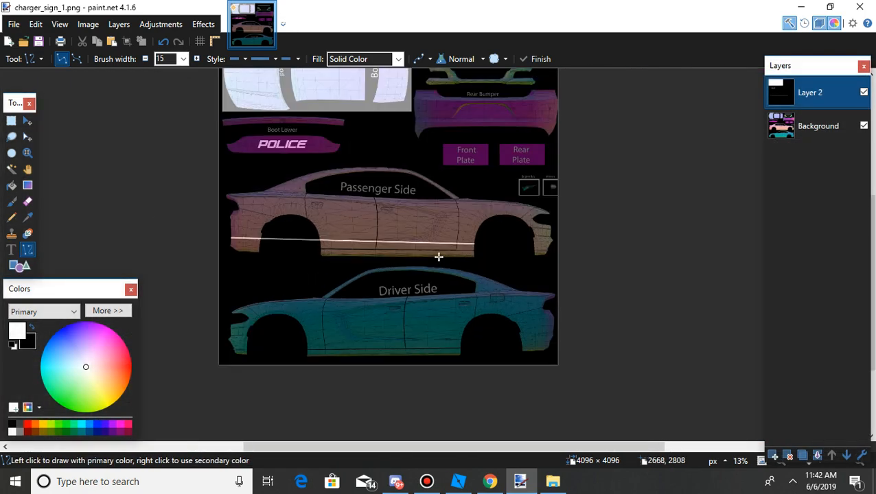
key("alt+Tab")
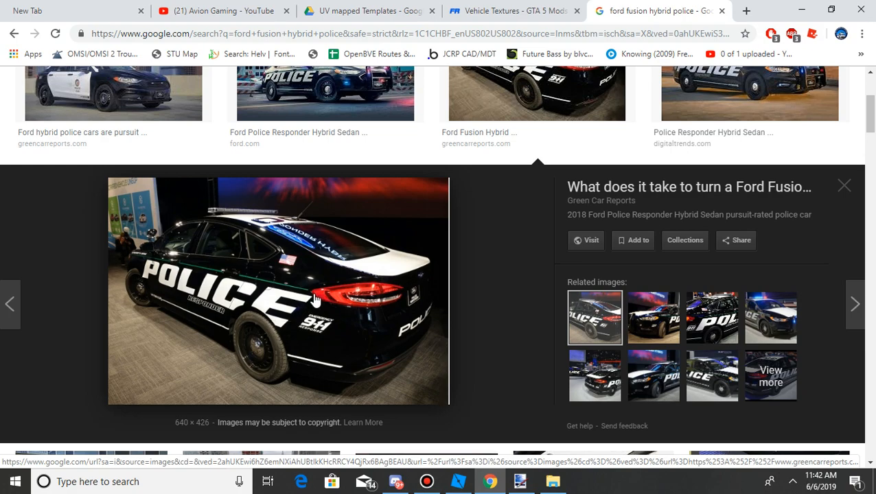
left_click(520, 481)
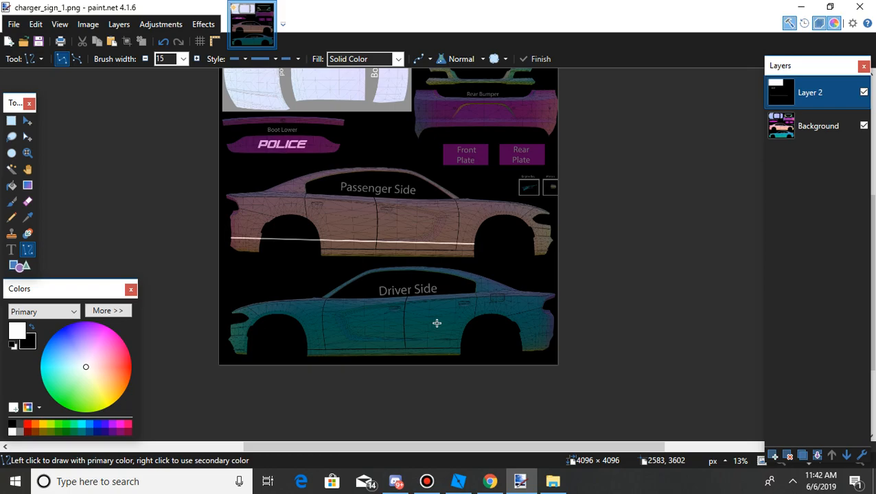
scroll(492, 250, "up", 7)
scroll(454, 249, "left", 10)
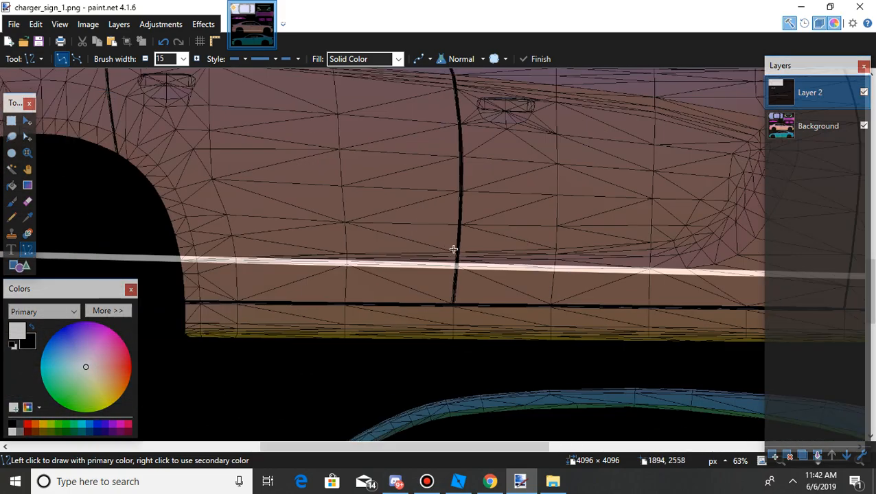
scroll(321, 256, "right", 10)
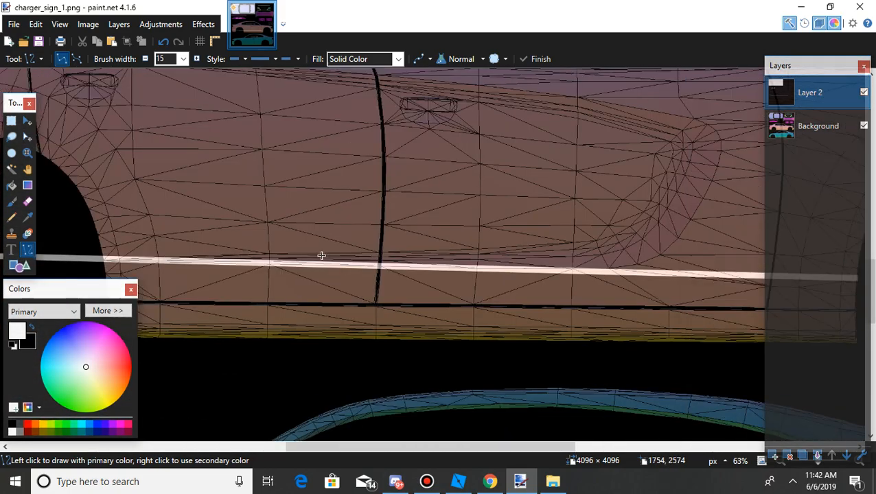
scroll(367, 258, "down", 3)
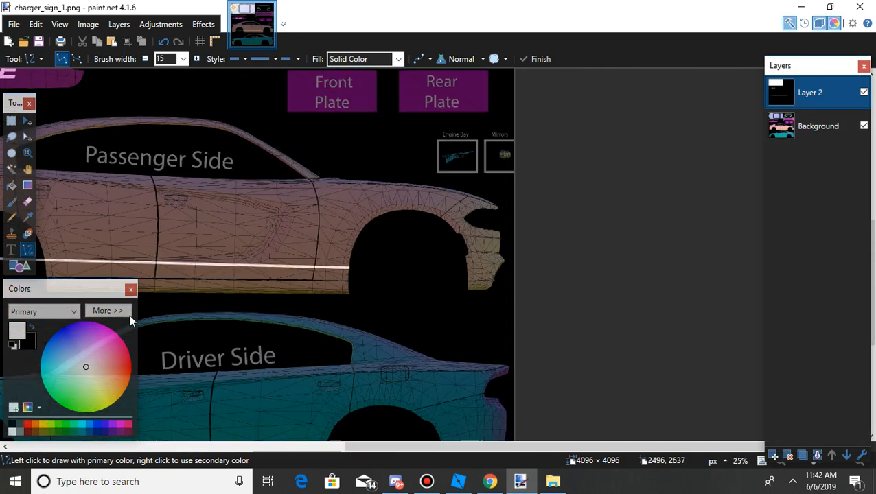
Draw a dark red line about 3660 px long across the Passenger Side's upper body, from the tail to the headlight, with a brush width of 15
left_click(32, 433)
scroll(191, 275, "left", 6)
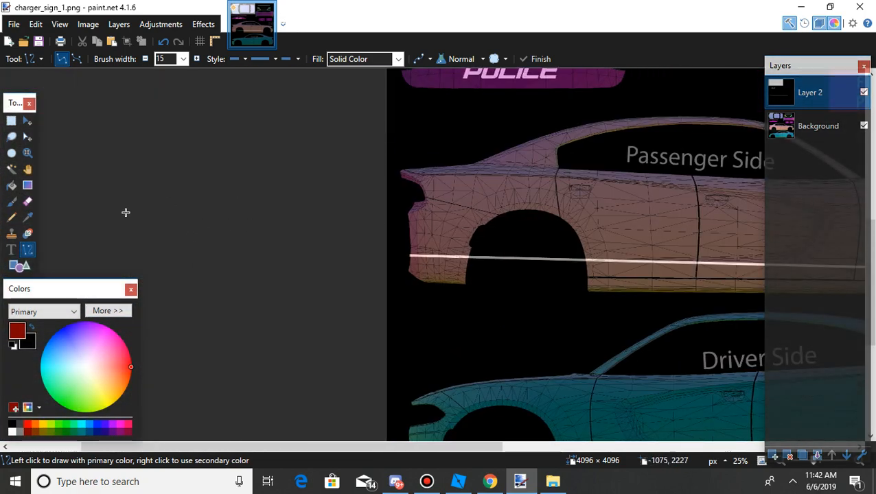
scroll(472, 193, "up", 2)
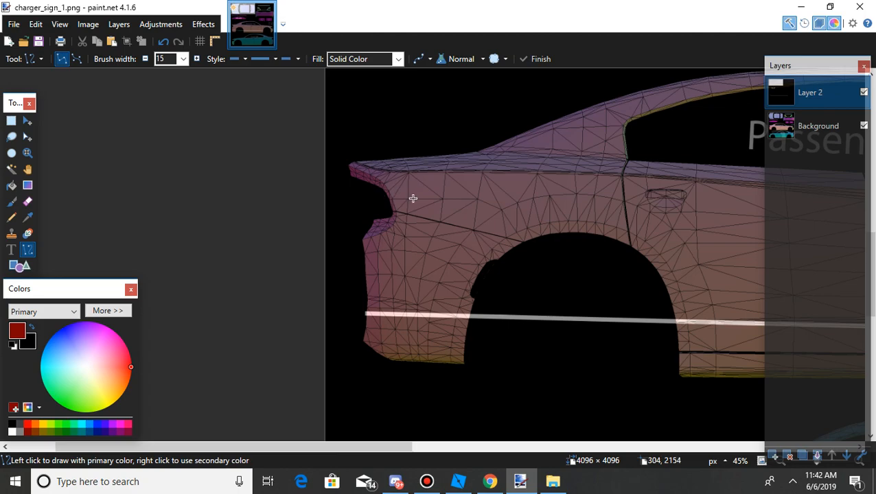
scroll(411, 198, "up", 2)
mouse_move(381, 269)
left_mouse_down()
mouse_move(431, 265)
mouse_move(545, 283)
mouse_move(660, 315)
left_mouse_up()
scroll(475, 276, "right", 10)
scroll(442, 289, "down", 3)
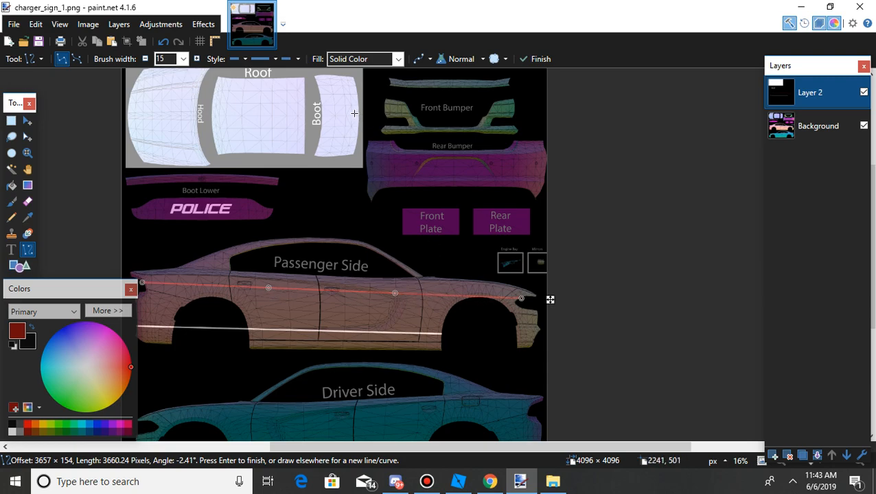
left_click(422, 59)
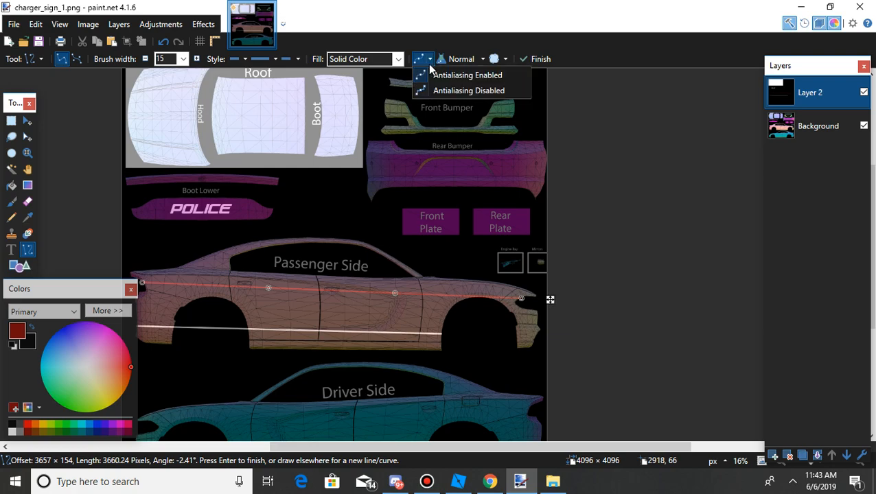
left_click(431, 44)
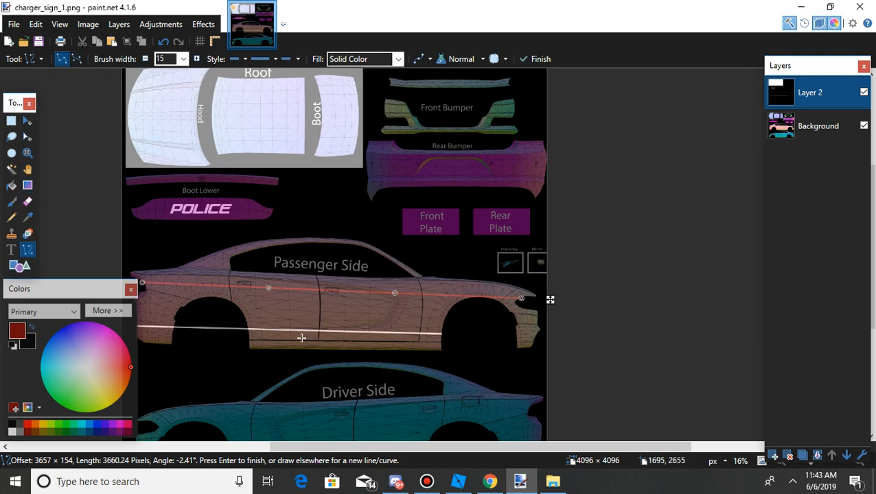
Bend the dark red line by raising its two middle control points towards the Passenger Side's window line
scroll(435, 271, "up", 4)
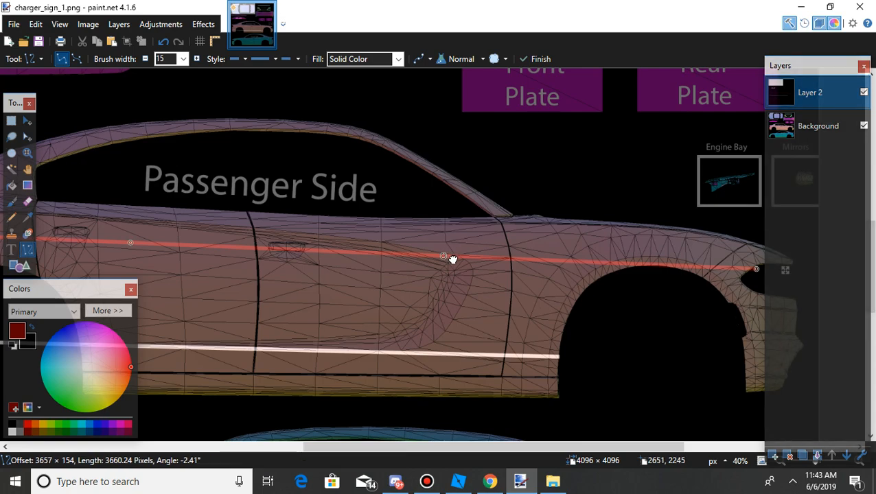
left_click(507, 261)
left_click_drag(534, 263, 557, 239)
scroll(413, 235, "left", 10)
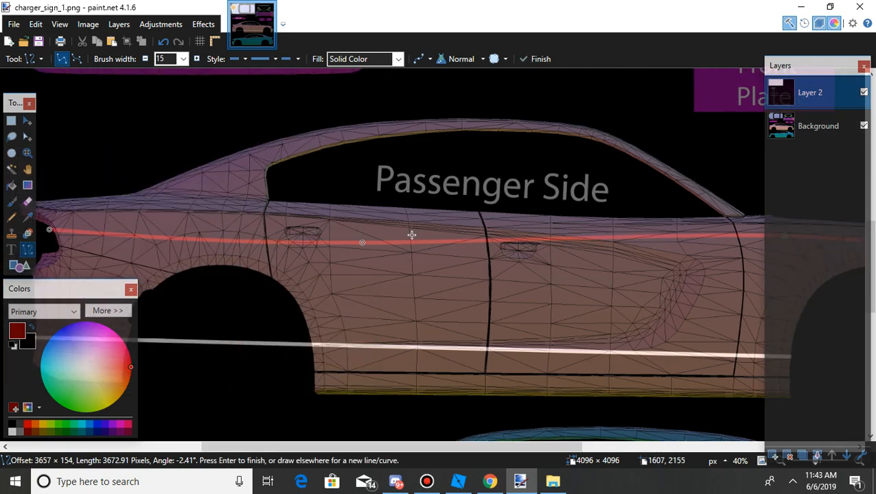
left_click_drag(668, 244, 643, 224)
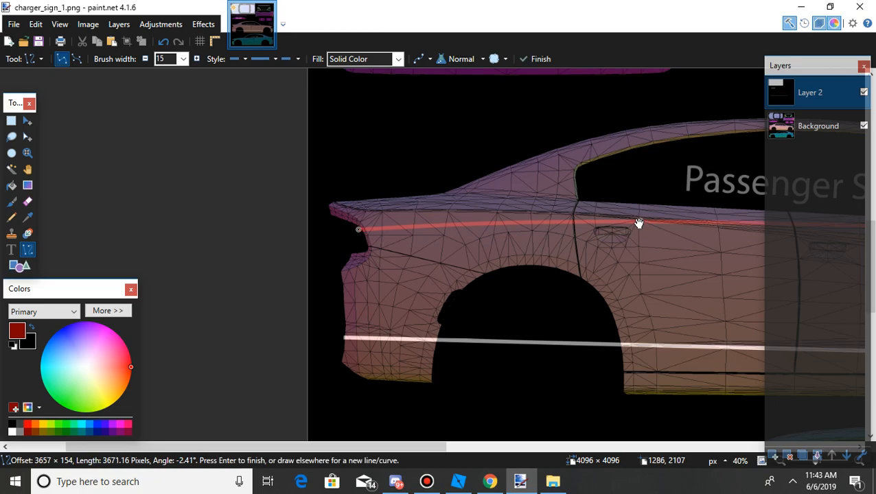
Shift the red line's forward control point towards the headlight to make the stripe follow the curve of the front fender
scroll(638, 224, "down", 4)
scroll(639, 226, "up", 5)
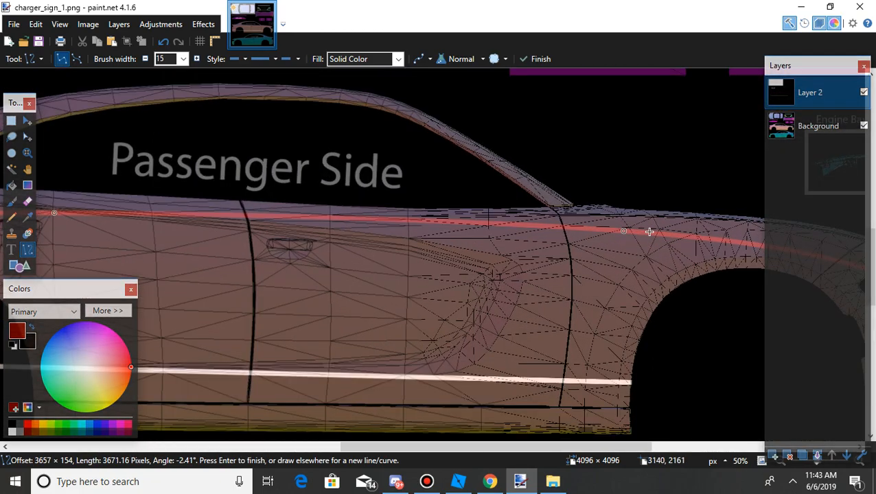
left_click_drag(625, 230, 697, 237)
scroll(695, 237, "right", 4)
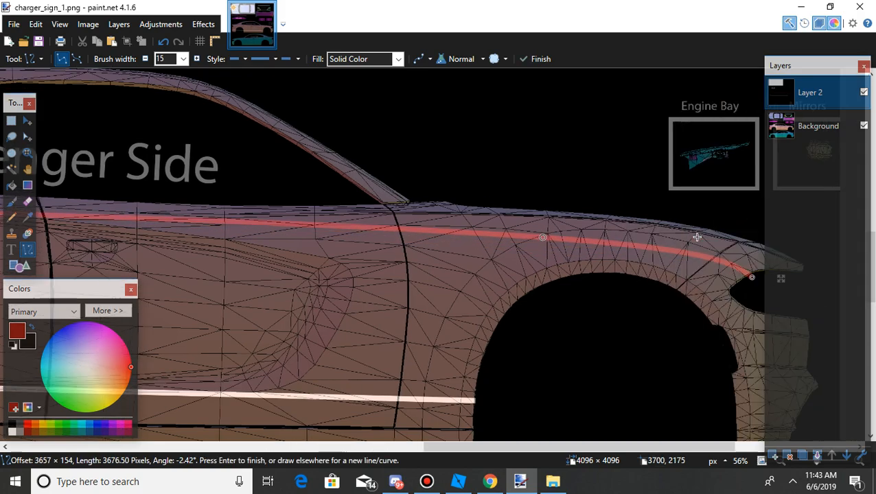
mouse_move(390, 240)
left_mouse_down()
mouse_move(421, 243)
mouse_move(397, 240)
left_mouse_up()
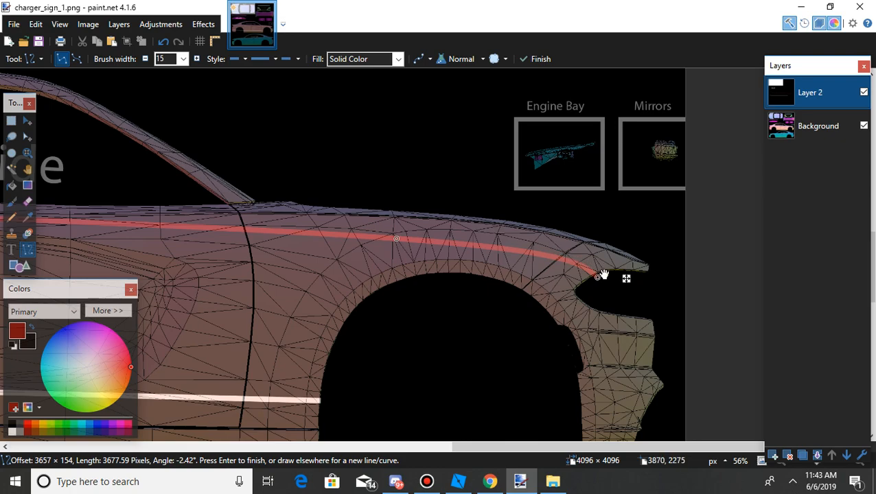
scroll(396, 241, "down", 4)
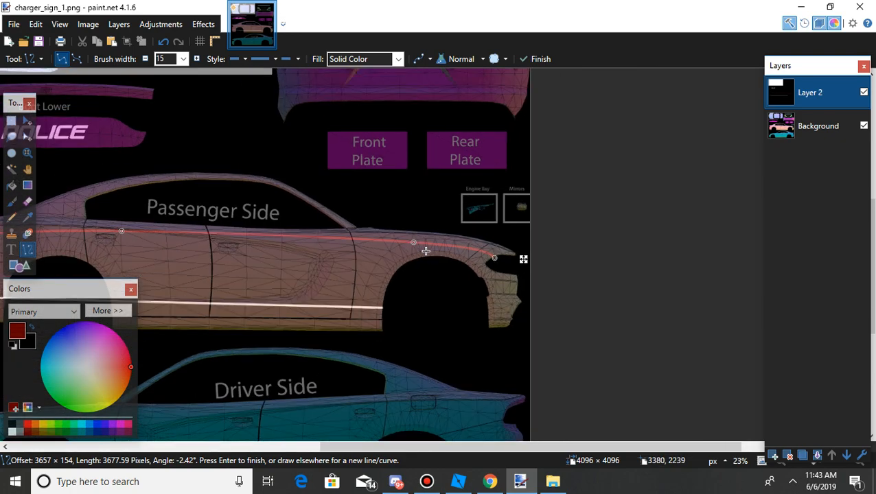
Move the red line's rear end up and outwards at the tail, making the line about 3704 px long
scroll(424, 252, "left", 1)
scroll(134, 236, "left", 4)
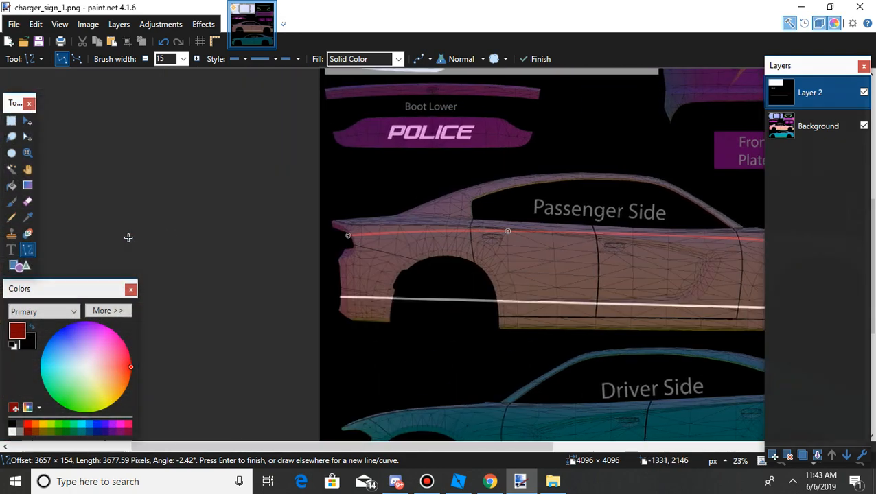
scroll(332, 245, "up", 3)
scroll(332, 245, "up", 5)
left_click_drag(381, 223, 369, 210)
scroll(420, 221, "down", 8)
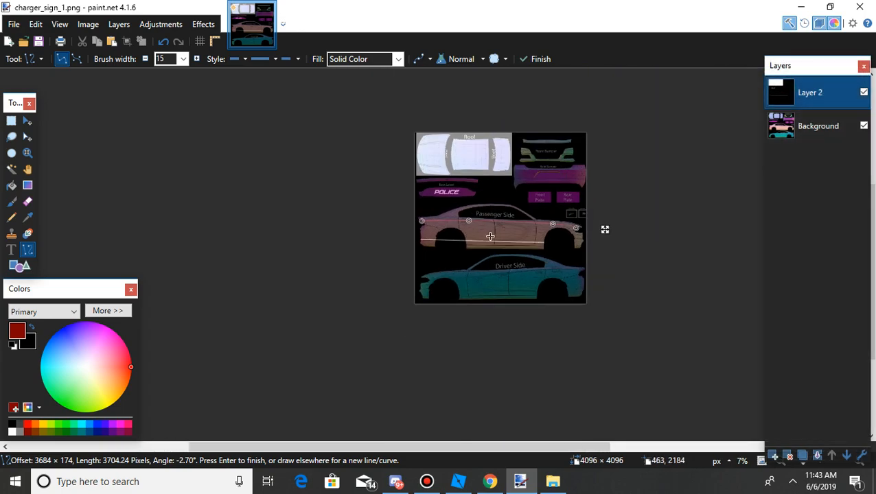
Examine the red stripe along the whole Passenger Side and finish the curve
scroll(486, 235, "left", 3)
scroll(521, 243, "right", 5)
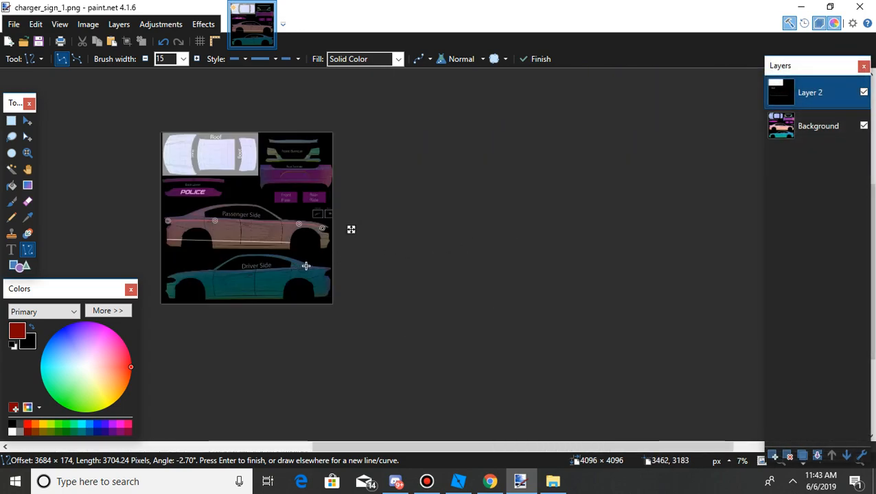
scroll(306, 271, "right", 1)
scroll(303, 297, "left", 7)
scroll(314, 301, "right", 8)
scroll(314, 301, "left", 9)
scroll(320, 304, "right", 10)
scroll(329, 310, "left", 8)
scroll(338, 315, "right", 3)
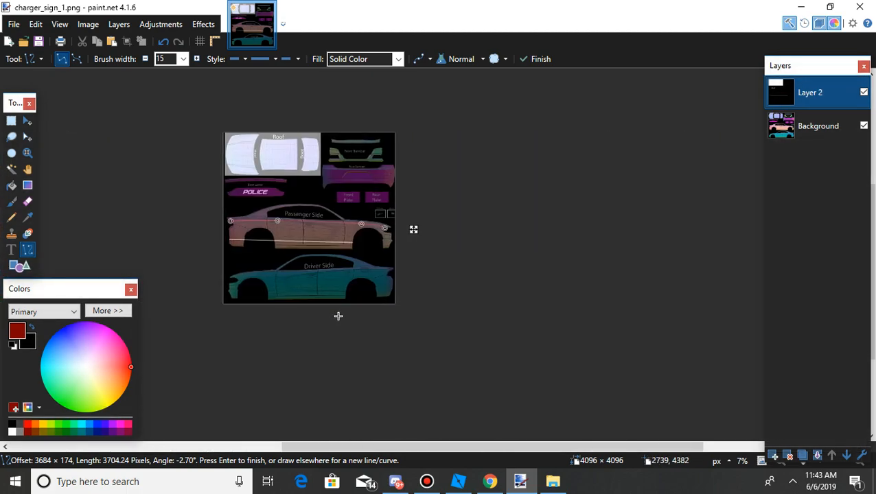
scroll(309, 238, "up", 8)
scroll(310, 238, "down", 5)
scroll(310, 238, "up", 4)
scroll(310, 238, "down", 3)
scroll(310, 238, "left", 5)
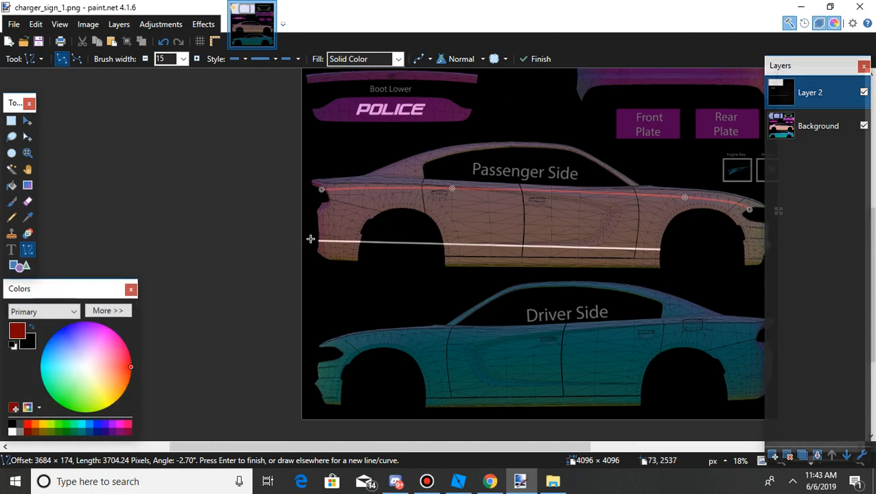
scroll(308, 239, "right", 3)
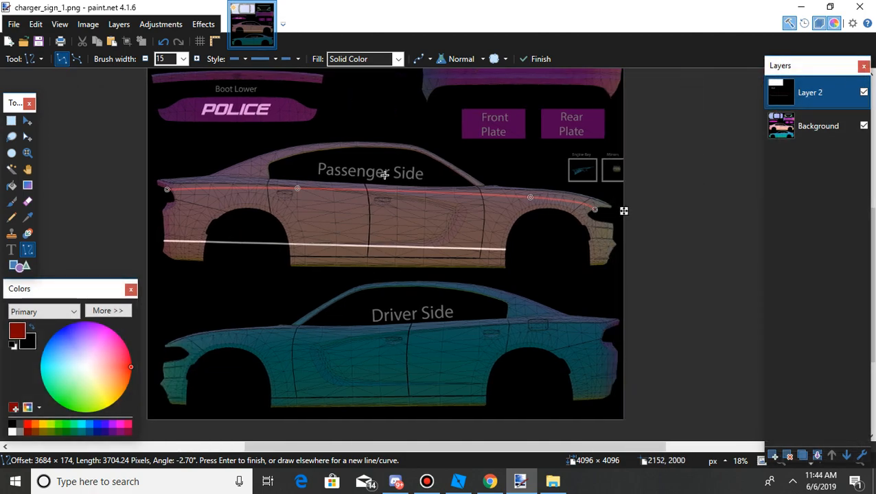
key("Return")
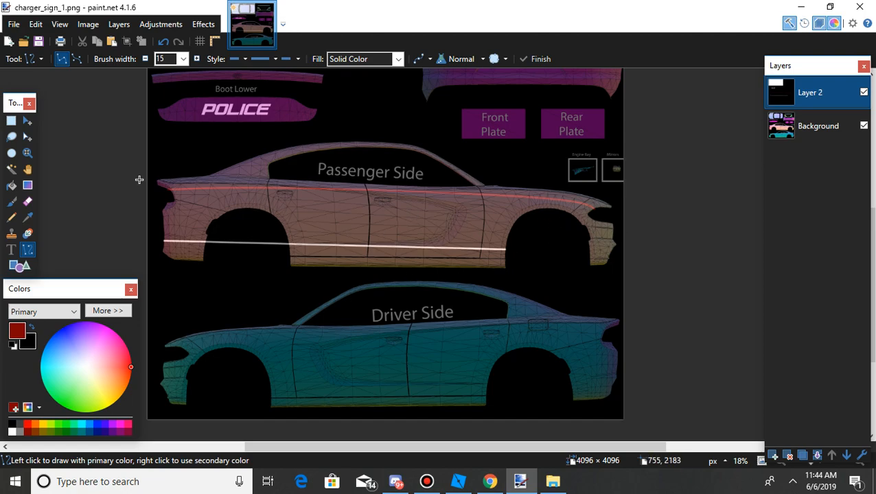
Select a 3961 × 760 px rectangle around the Passenger Side stripes and place a copy of it over the Driver Side
left_click(11, 121)
left_click_drag(147, 178, 606, 264)
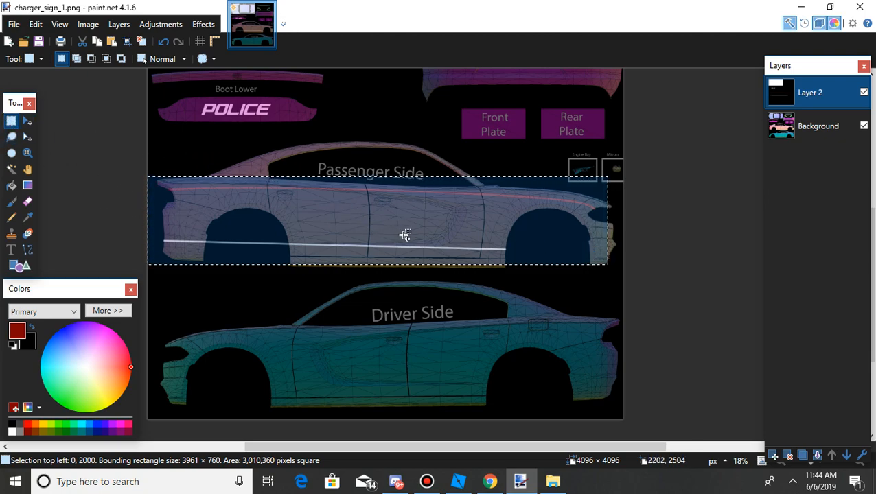
key("m")
left_click_drag(405, 229, 411, 366)
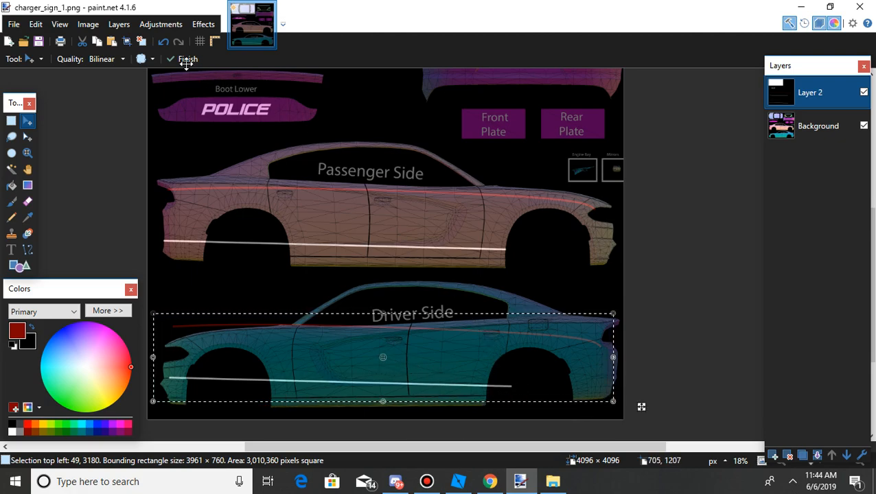
left_click(85, 26)
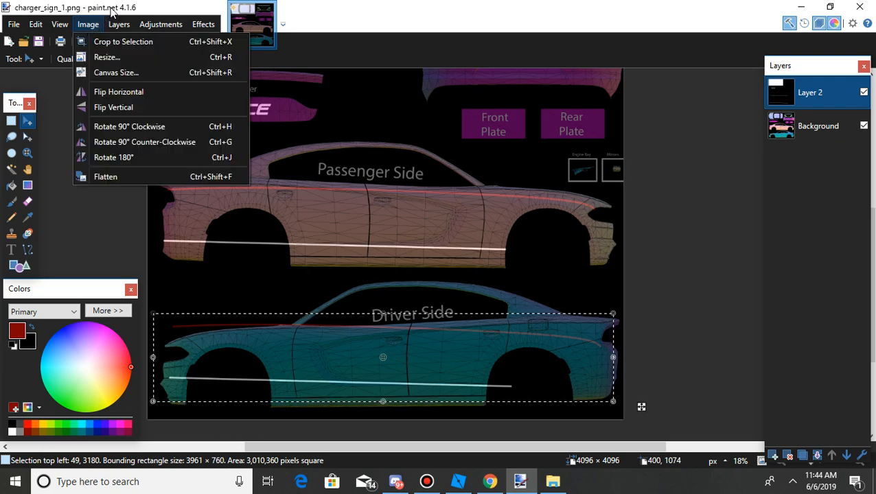
left_click(112, 12)
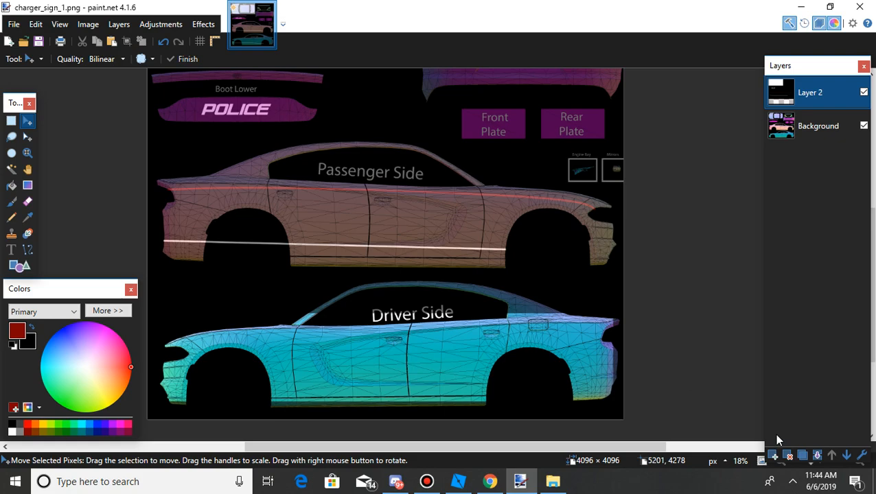
Undo the edits to the stripe copy over the Driver Side, back to the original Passenger Side selection
key("ctrl+z")
key("ctrl+z")
key("ctrl+z")
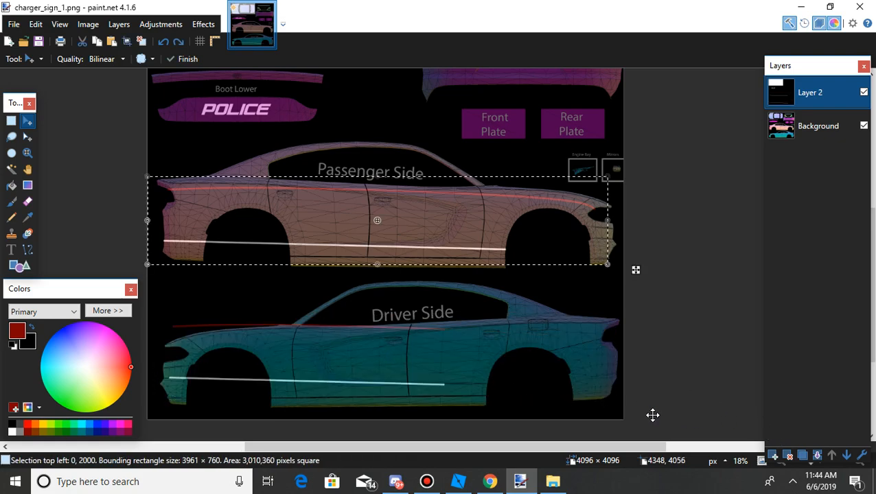
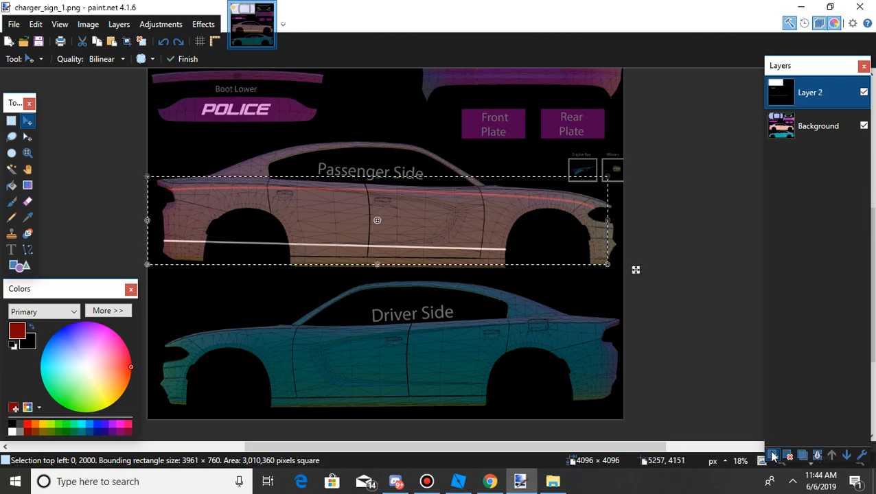
Add a new layer and paste the copied stripes onto it over the Driver Side
left_click(771, 458)
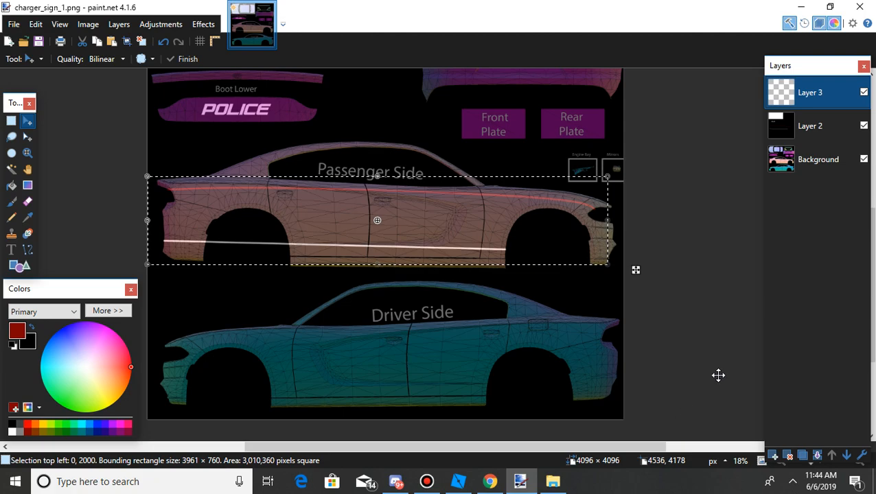
key("ctrl+v")
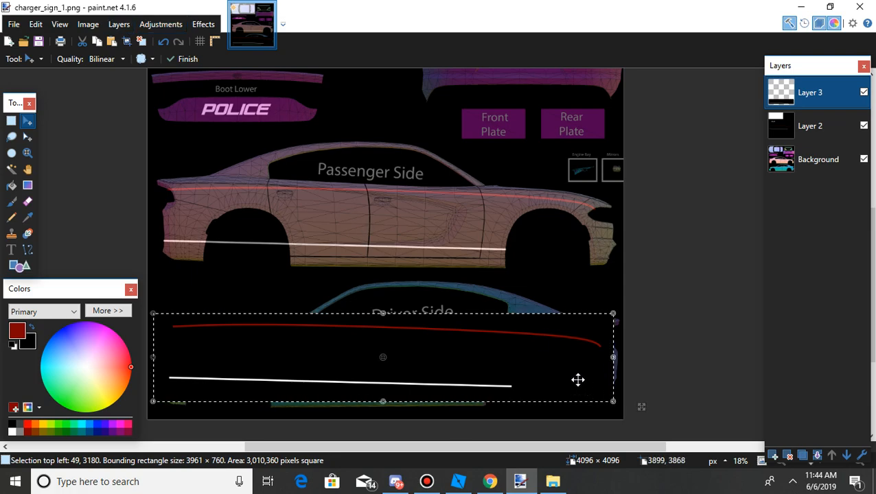
left_click(119, 24)
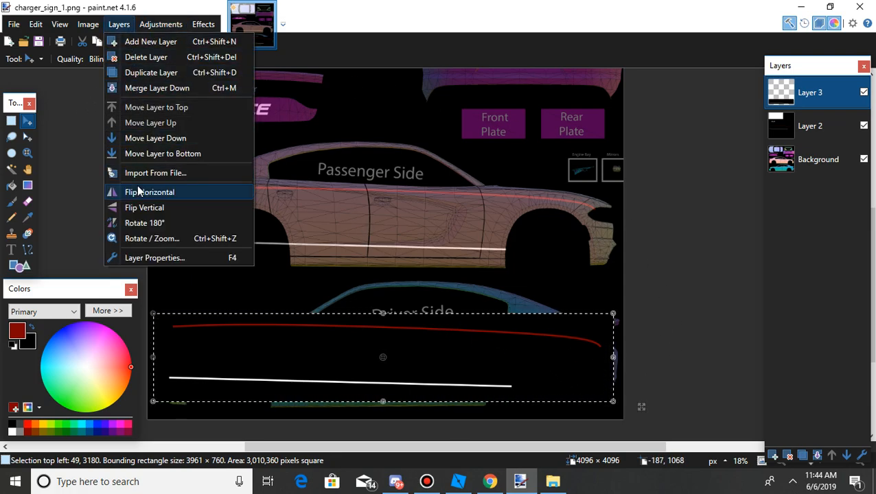
Flip the copied red and white stripes on Layer 3 horizontally and merge the layer down into Layer 2
left_click(135, 192)
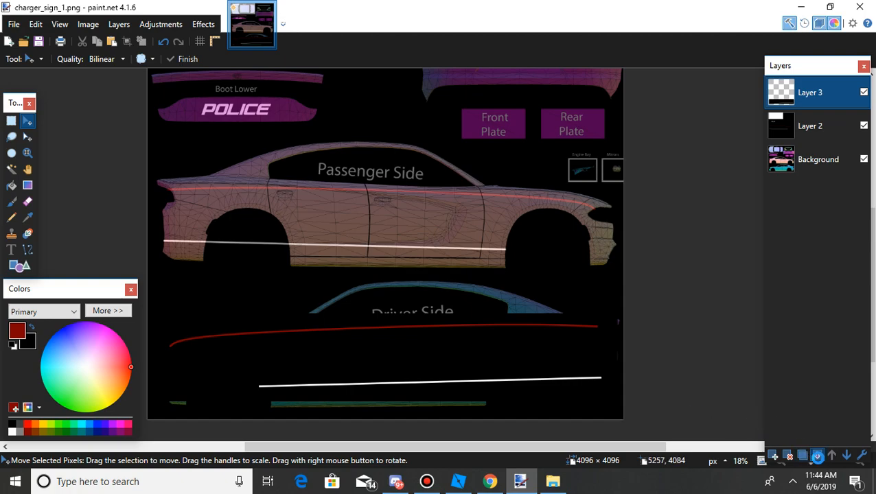
left_click(817, 456)
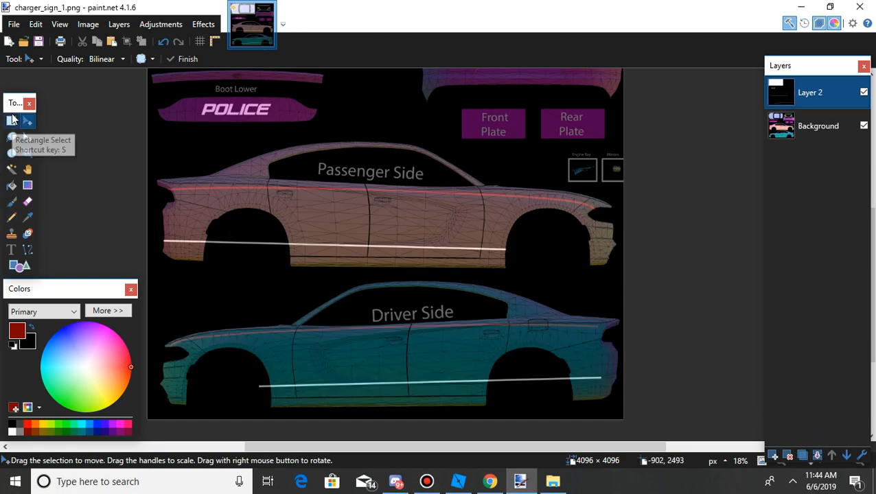
Select the driver-side stripes with a rectangular selection and move them into line with the car body, with the selection's corner at about 267, 3235
left_click(14, 121)
left_click_drag(609, 395, 168, 317)
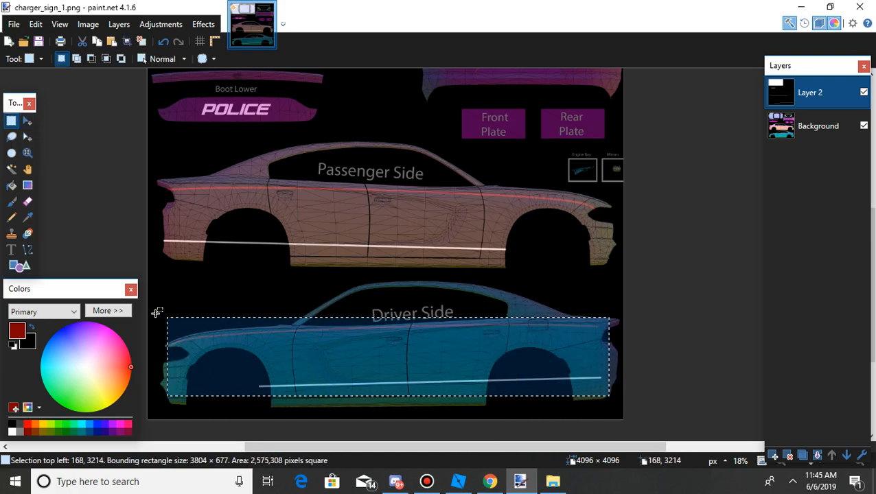
left_click(27, 121)
scroll(224, 350, "up", 3)
scroll(302, 353, "down", 3)
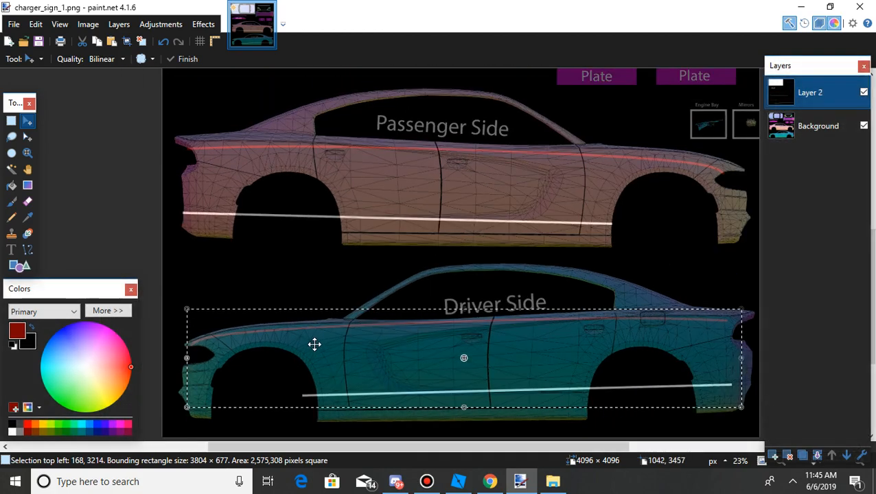
scroll(530, 223, "up", 4)
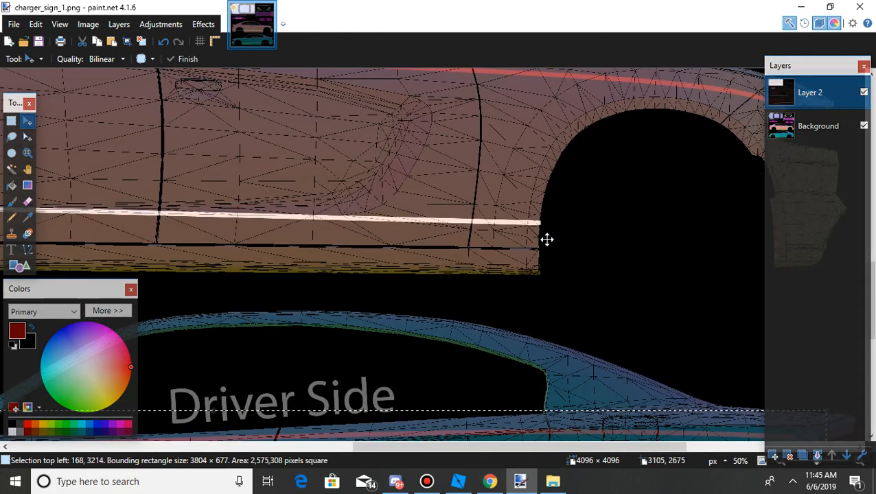
scroll(522, 232, "down", 5)
scroll(284, 309, "up", 4)
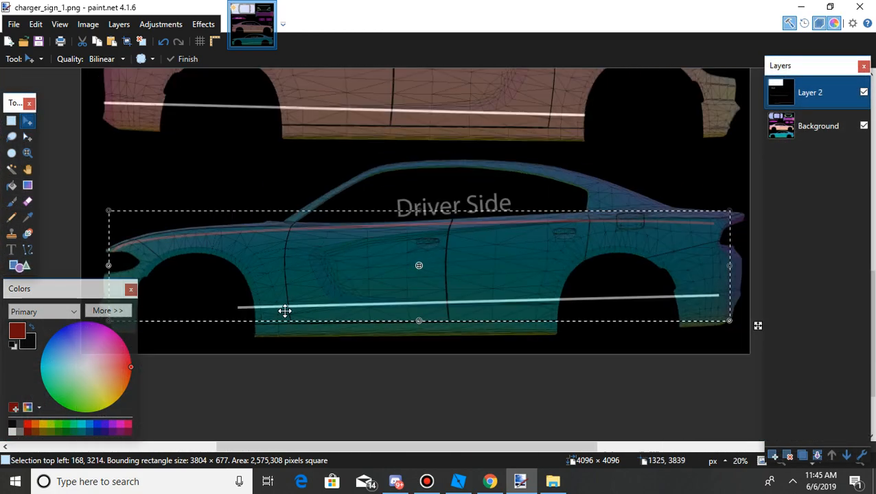
left_click_drag(268, 284, 271, 291)
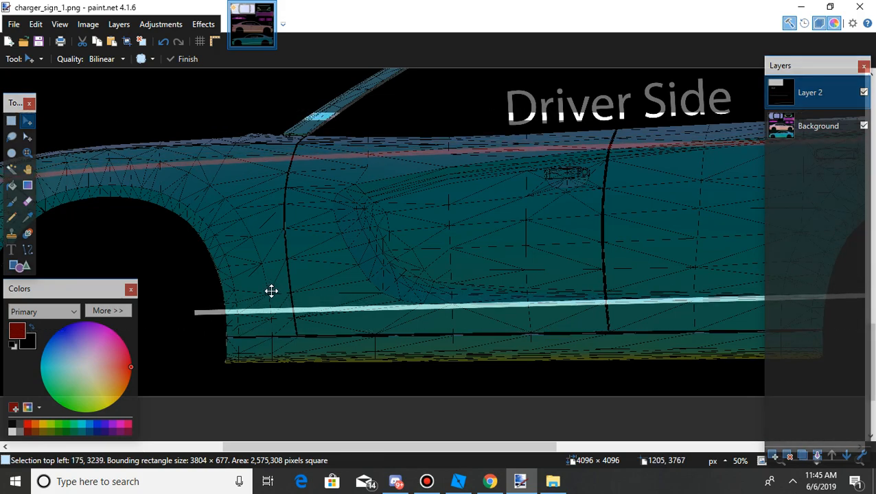
scroll(272, 291, "down", 3)
left_click_drag(473, 302, 486, 299)
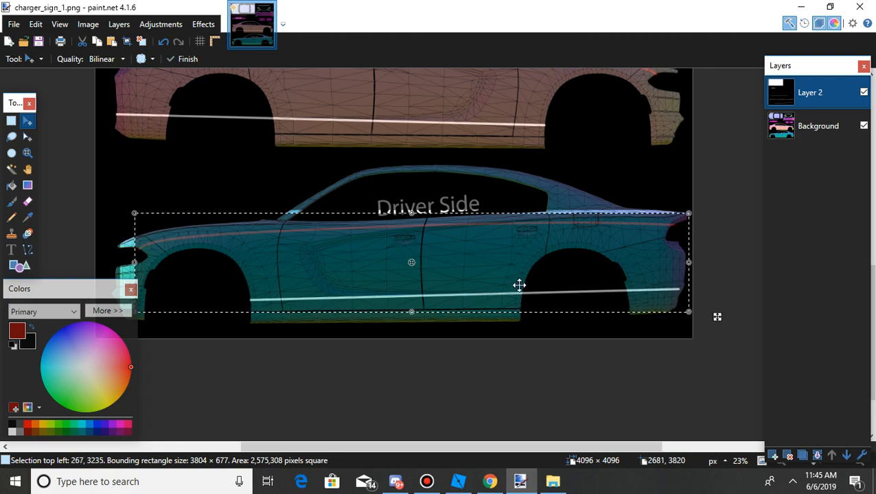
Nudge the driver-side stripes to a horizontal position of 271, align the white stripe with the front wheel arch, and clear the selection
scroll(685, 302, "up", 4)
scroll(685, 293, "down", 5)
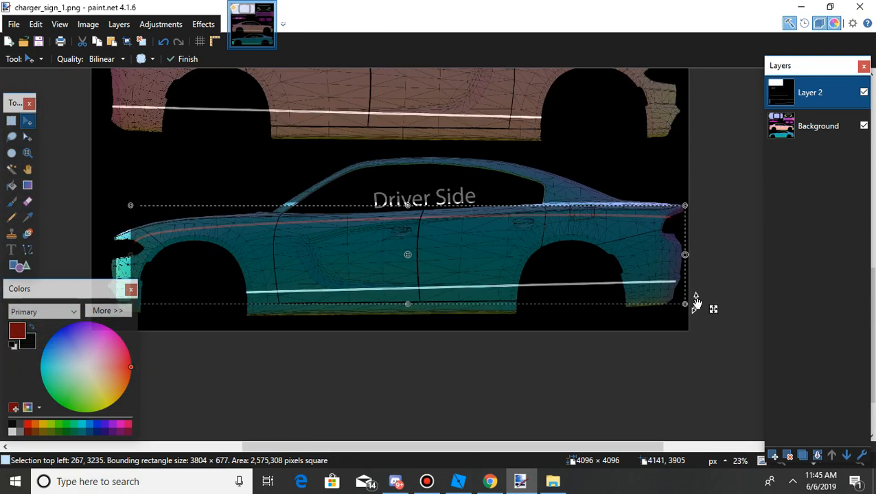
scroll(492, 354, "down", 4)
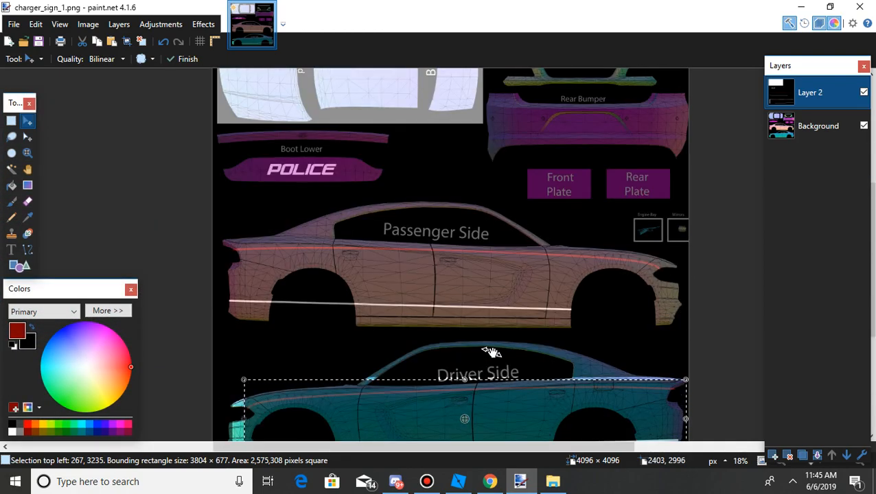
scroll(639, 350, "down", 3)
scroll(737, 291, "up", 4)
scroll(735, 280, "down", 4)
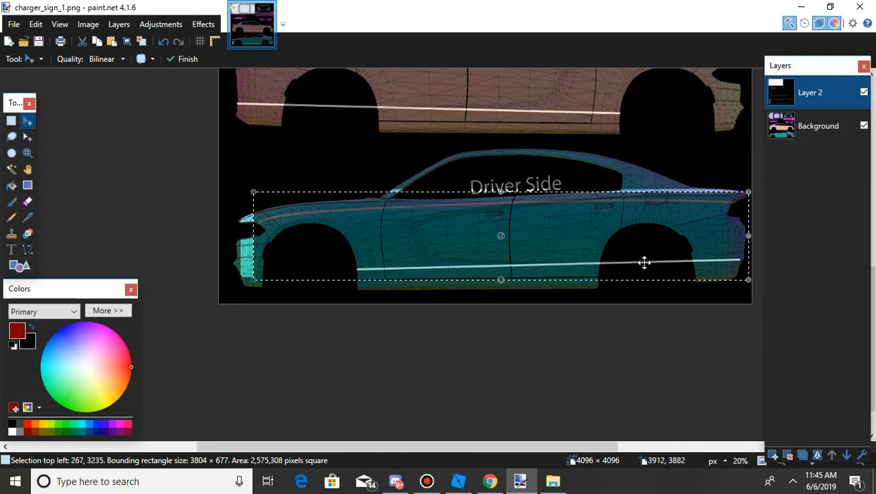
scroll(684, 212, "up", 4)
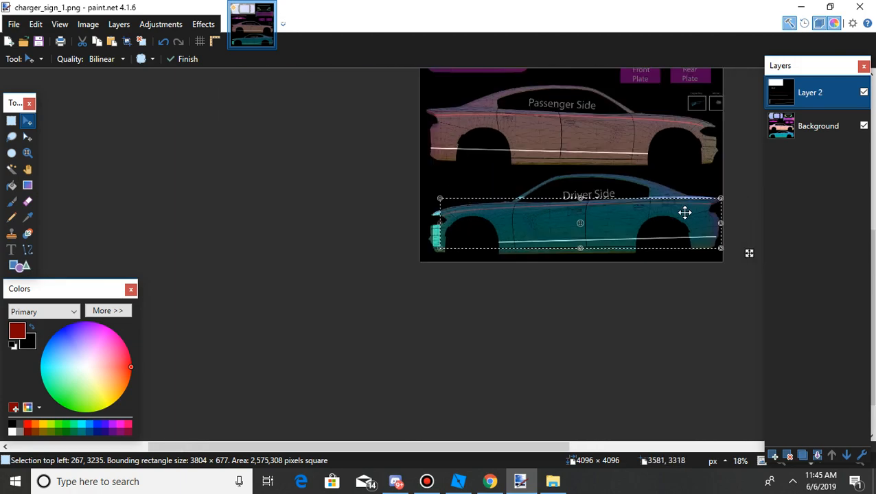
scroll(579, 266, "up", 5)
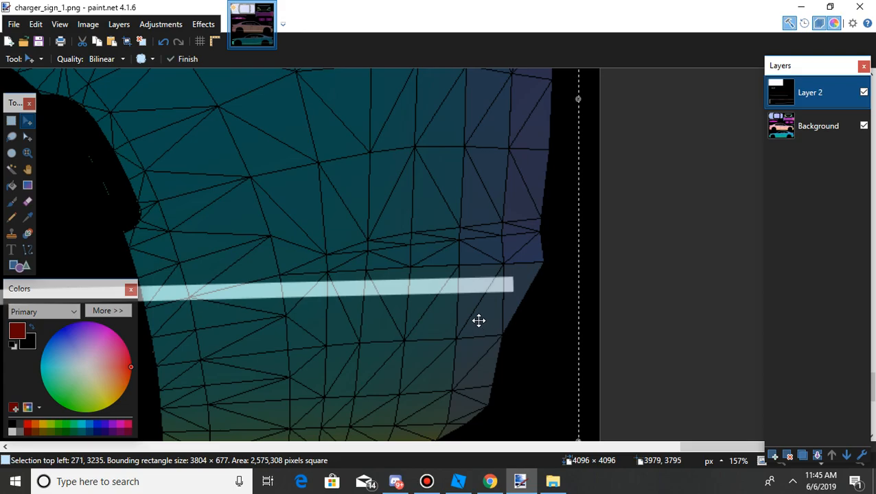
scroll(478, 320, "left", 15)
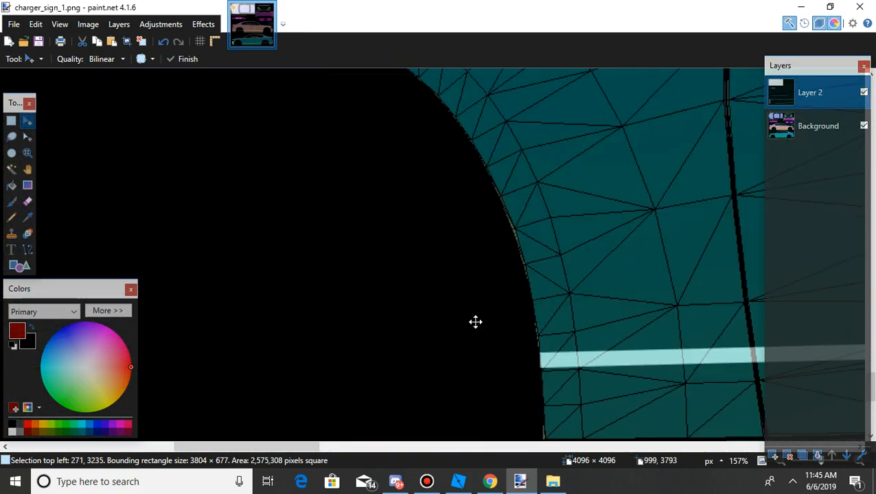
scroll(475, 321, "down", 5)
scroll(477, 336, "down", 3)
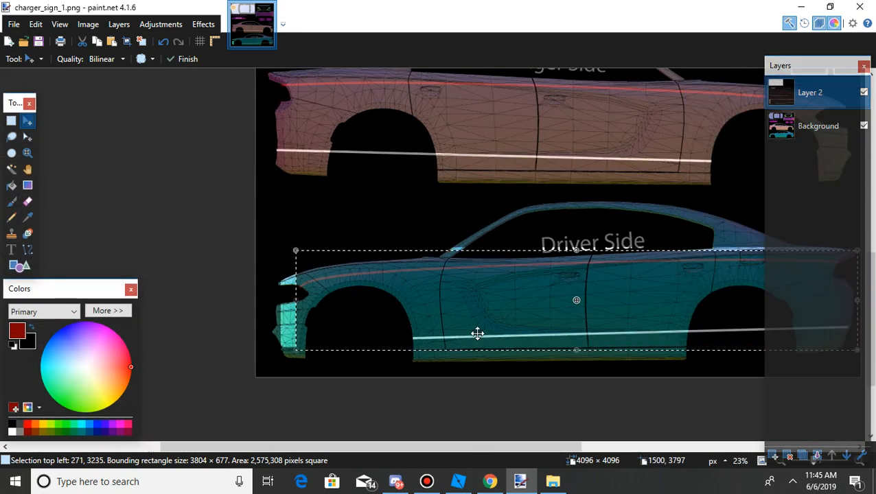
scroll(477, 334, "right", 3)
left_click(11, 121)
left_click(221, 165)
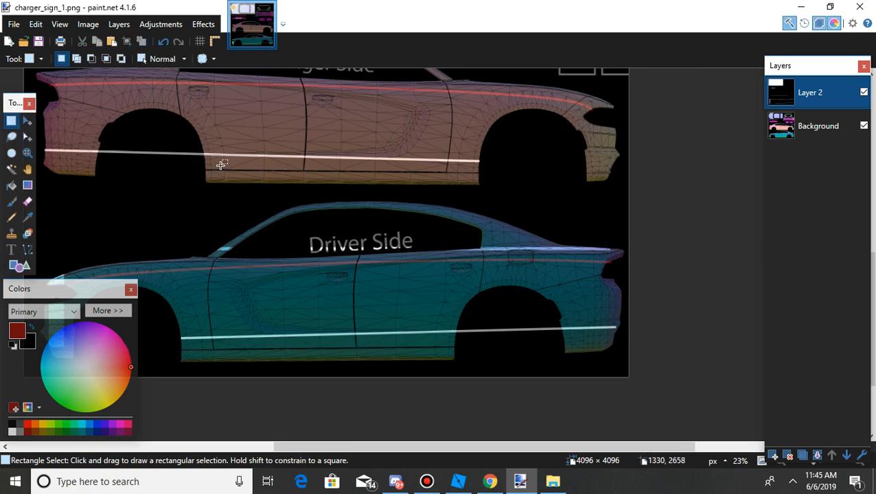
Extend the driver side's lower white stripe to the car's rear edge with a white line of width 15
left_click(28, 217)
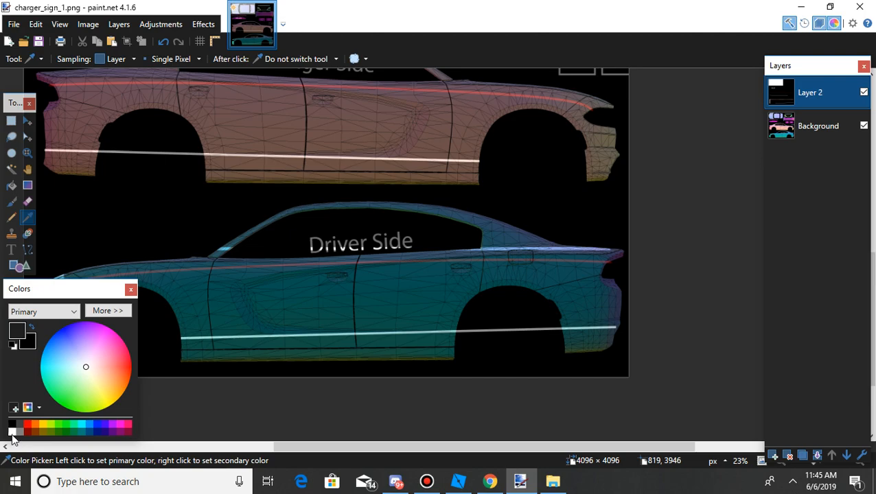
left_click(27, 250)
scroll(547, 305, "up", 8)
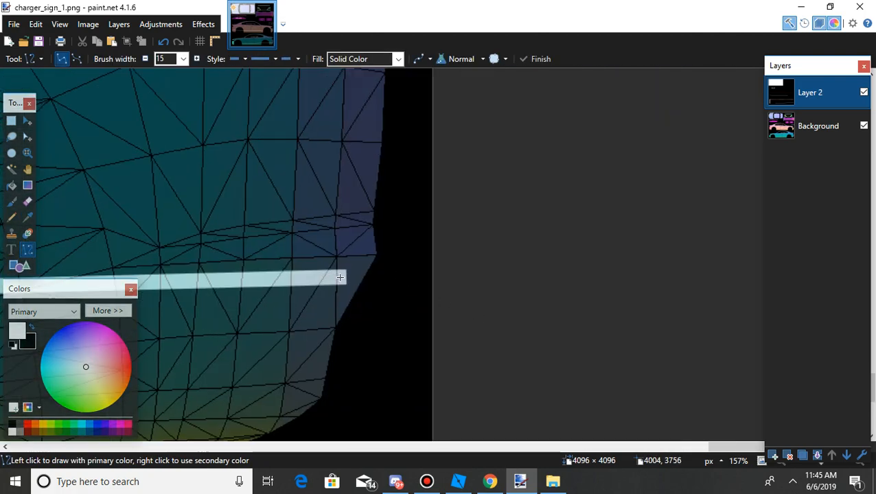
left_click_drag(340, 278, 375, 278)
scroll(401, 264, "down", 6)
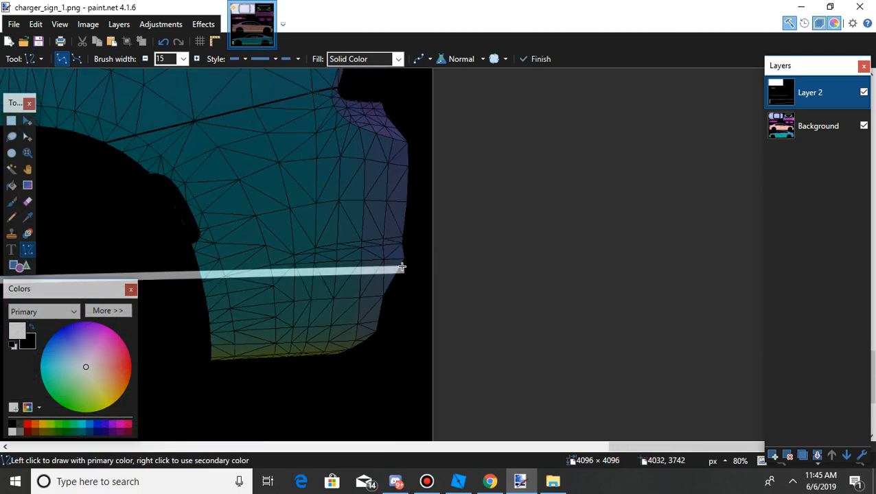
scroll(428, 253, "left", 5)
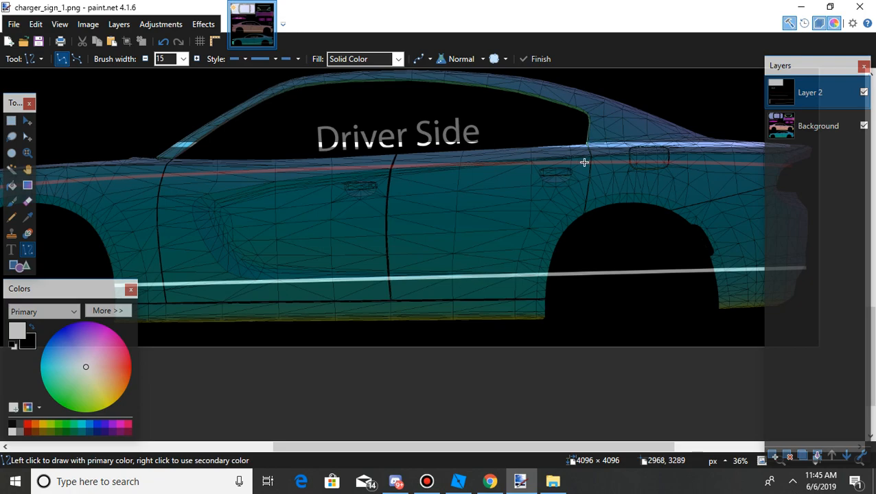
scroll(577, 162, "down", 1)
Set Layer 2's opacity to 255
left_click(859, 453)
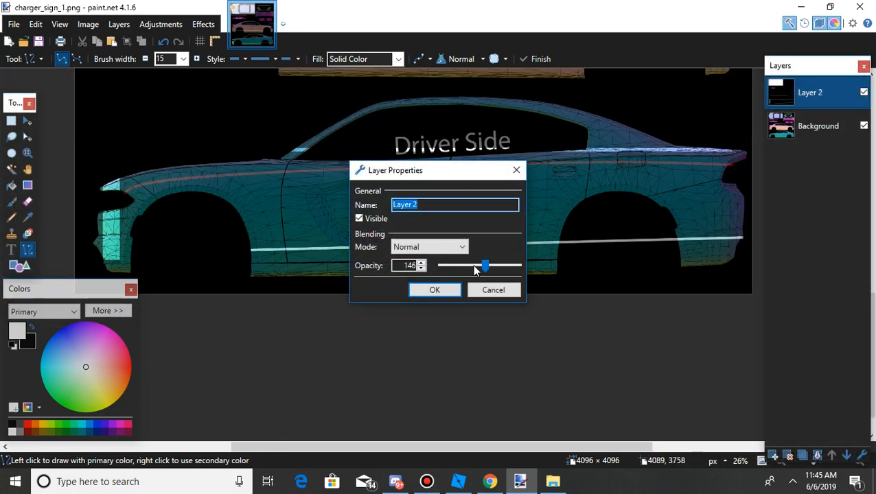
left_click_drag(485, 265, 518, 265)
left_click(435, 290)
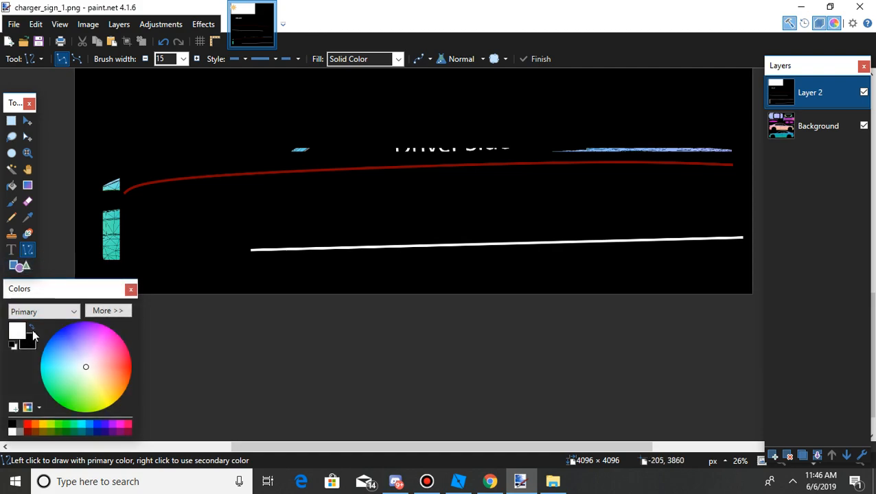
Cover the stray template fragments around the driver-side stripes with black rectangles on Layer 2
left_click(30, 326)
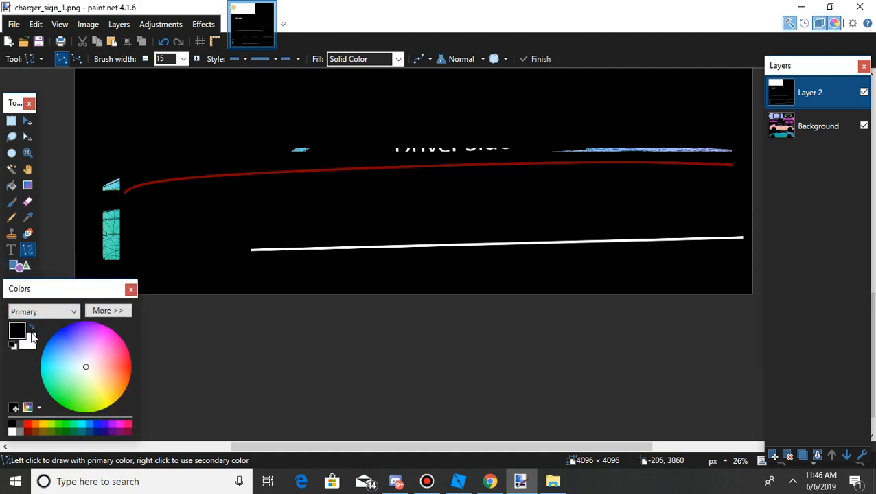
left_click(19, 266)
left_click_drag(91, 153, 121, 269)
left_click_drag(318, 141, 682, 156)
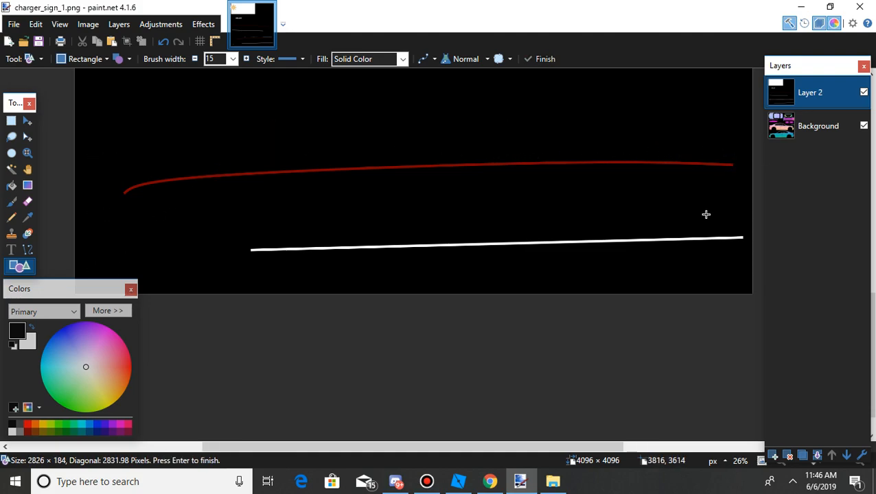
scroll(705, 217, "down", 4)
scroll(629, 269, "right", 3)
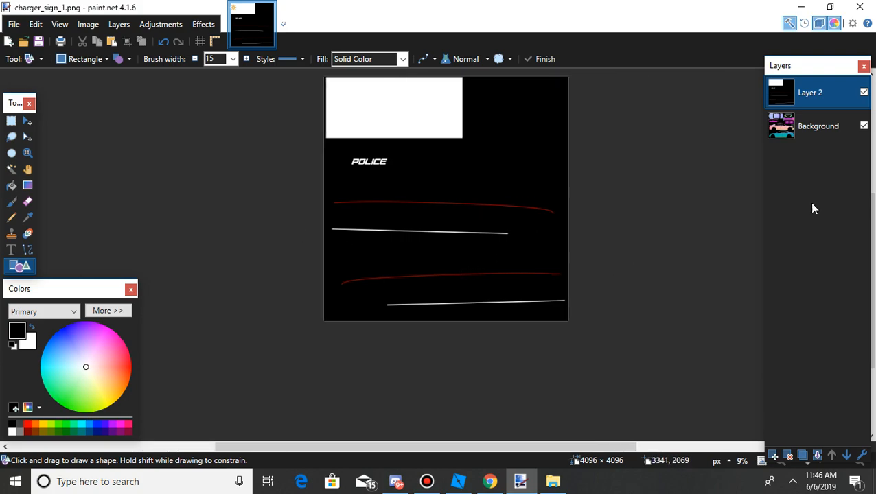
Set Layer 2's opacity to 150 to reveal the car template beneath it
left_click(863, 456)
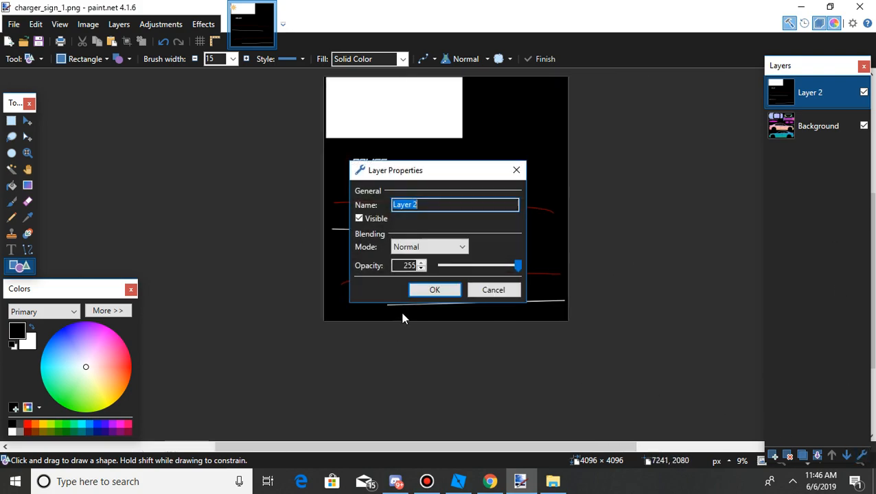
double_click(410, 265)
type("0")
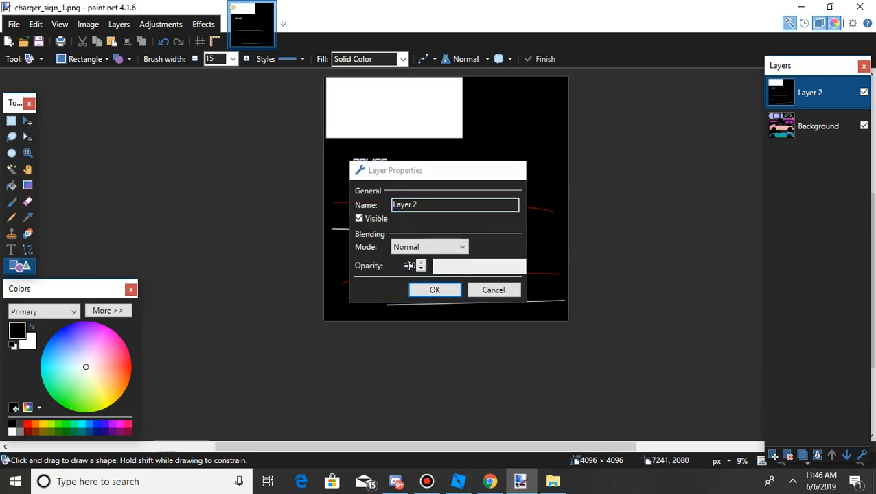
key("Return")
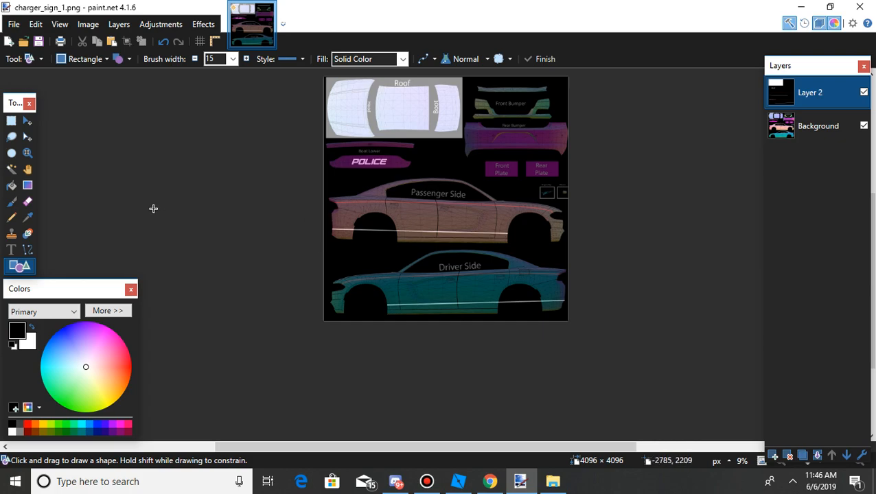
Set the Paintbrush width to 700 to fit the passenger side's rear wheel arch
left_click(12, 200)
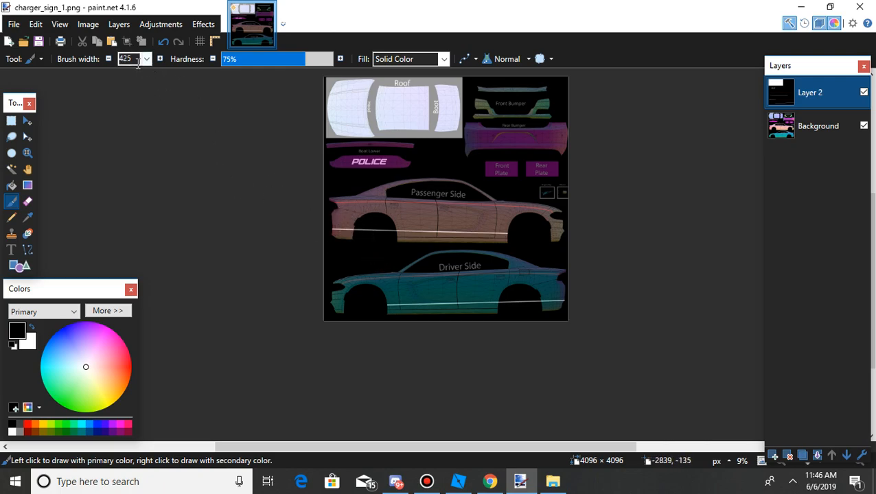
scroll(138, 61, "down", 4)
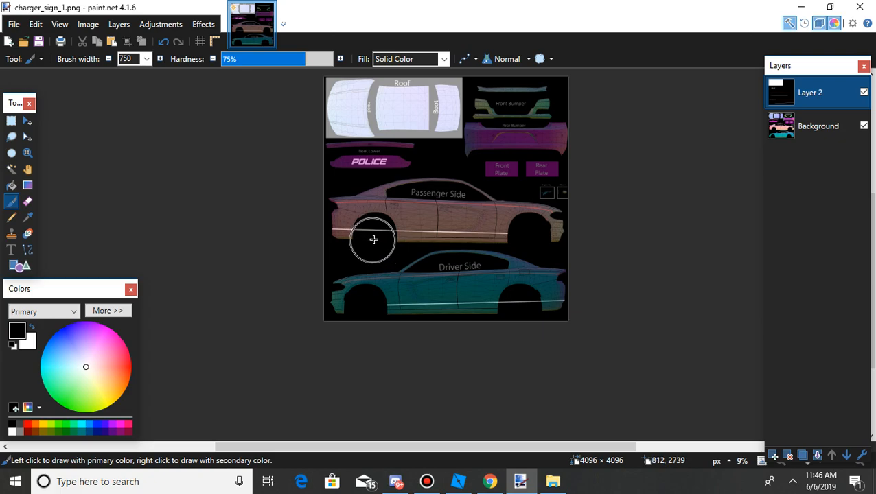
scroll(374, 238, "up", 5)
scroll(377, 249, "down", 7)
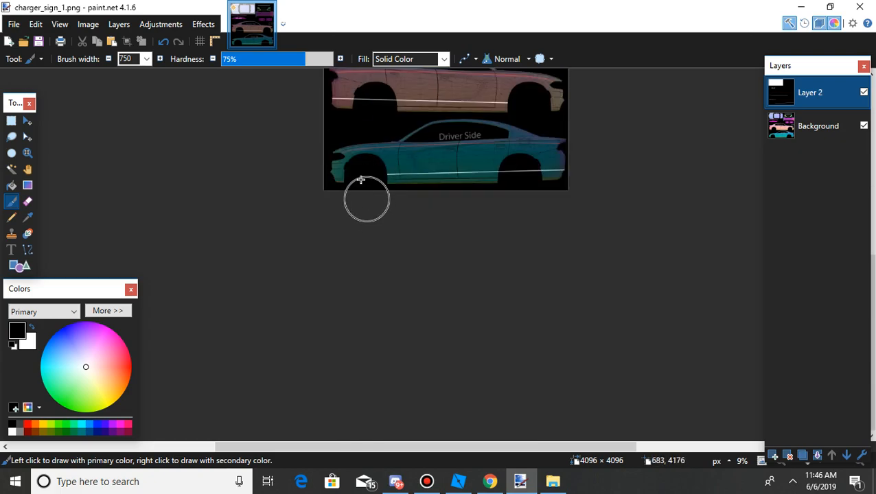
scroll(364, 133, "up", 7)
scroll(405, 219, "up", 2)
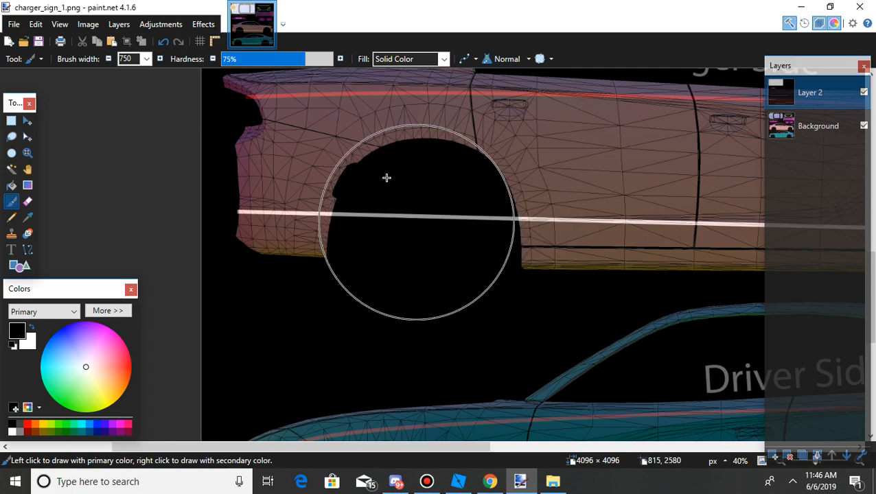
scroll(147, 62, "up", 1)
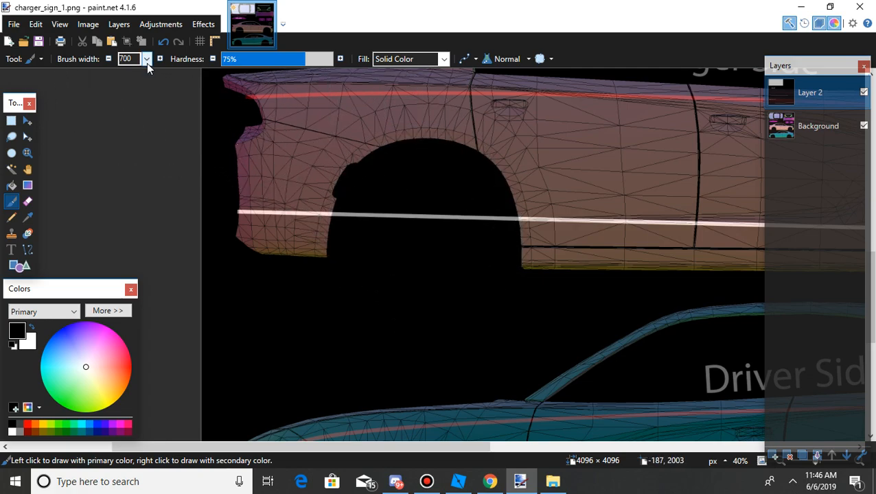
Undo a trial black dab over the passenger side's rear wheel arch and set the brush hardness to 100%
left_click(425, 232)
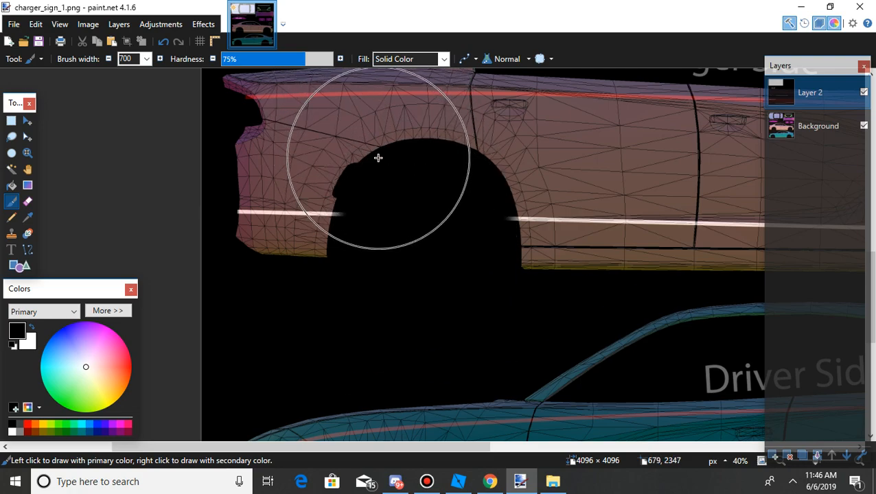
key("ctrl+z")
mouse_move(302, 60)
left_mouse_down()
mouse_move(279, 61)
mouse_move(334, 61)
left_mouse_up()
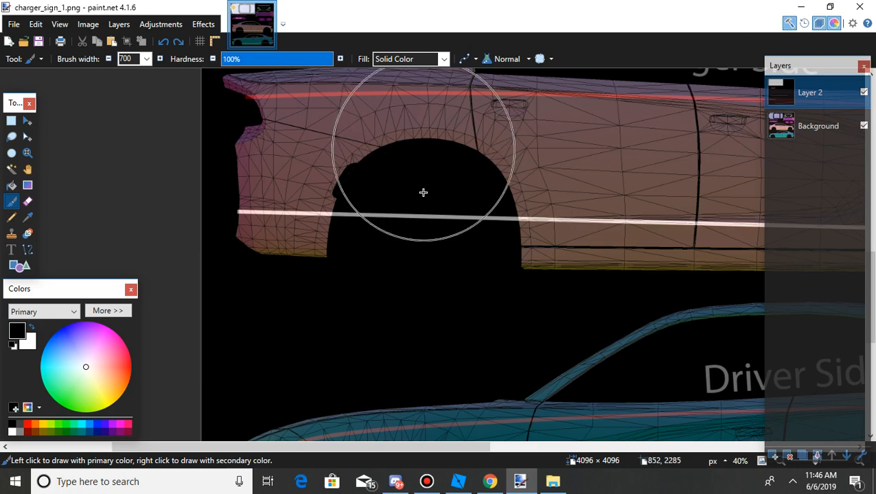
Paint black dabs over the white stripe inside the rear wheel arches of the passenger side and driver side
left_click(422, 234)
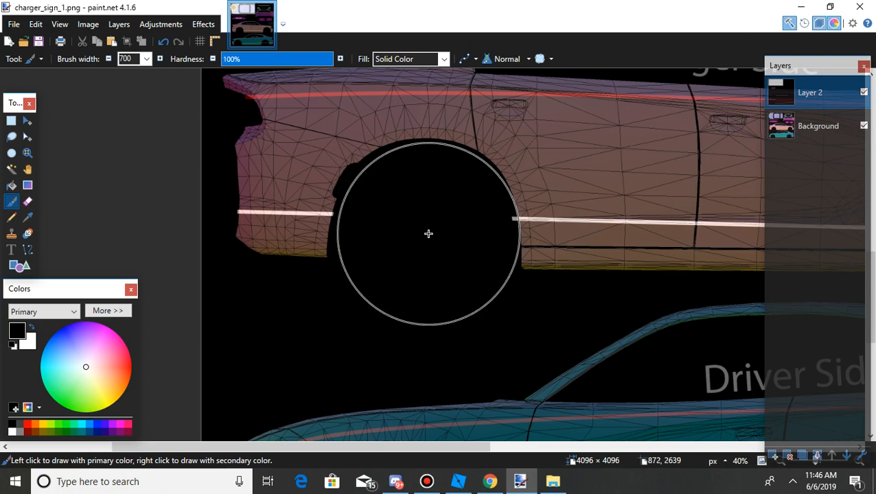
scroll(524, 287, "down", 5)
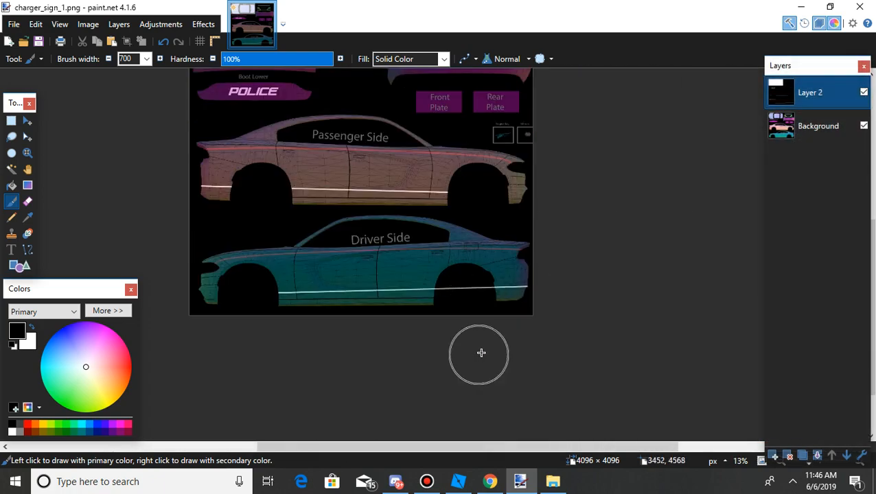
scroll(484, 288, "up", 7)
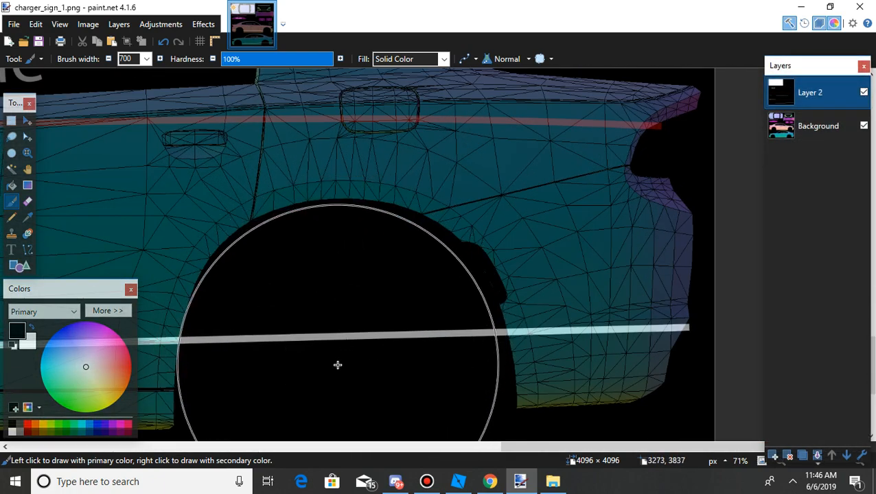
left_click(339, 364)
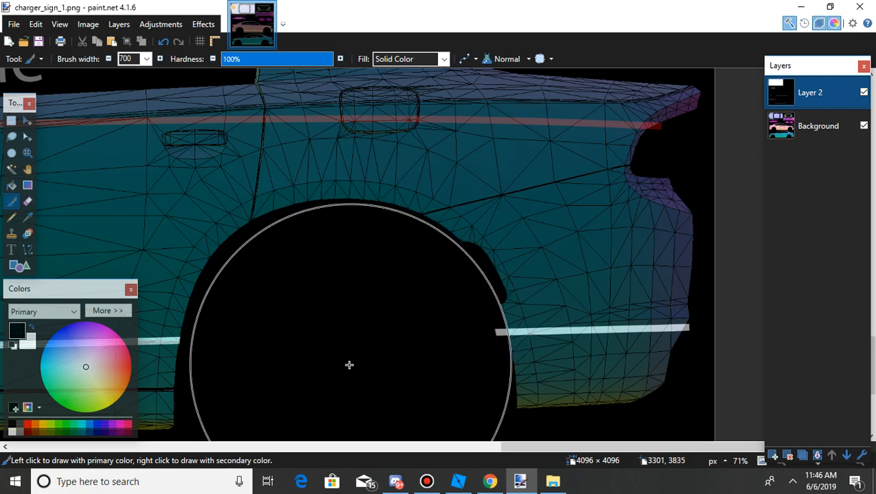
scroll(428, 284, "down", 2)
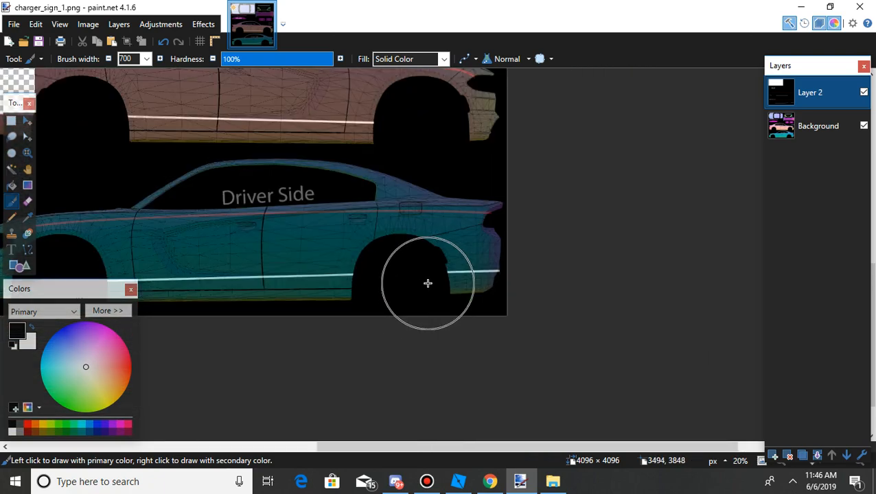
scroll(480, 374, "down", 5)
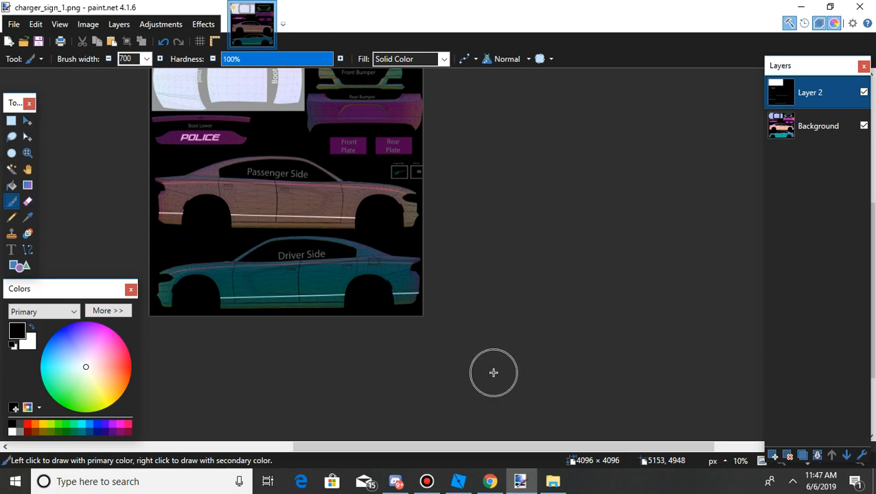
Check the police car reference photo in Chrome, return to paint.net and add a new layer above Layer 2
left_click(488, 481)
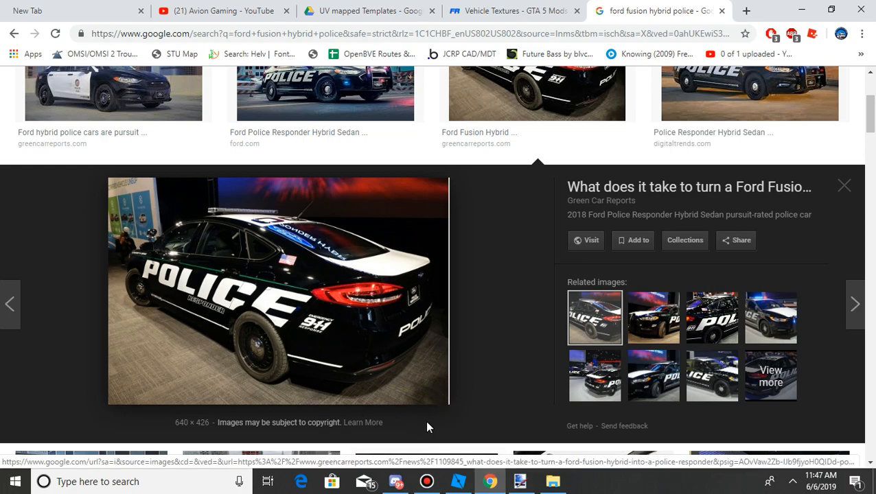
left_click(485, 484)
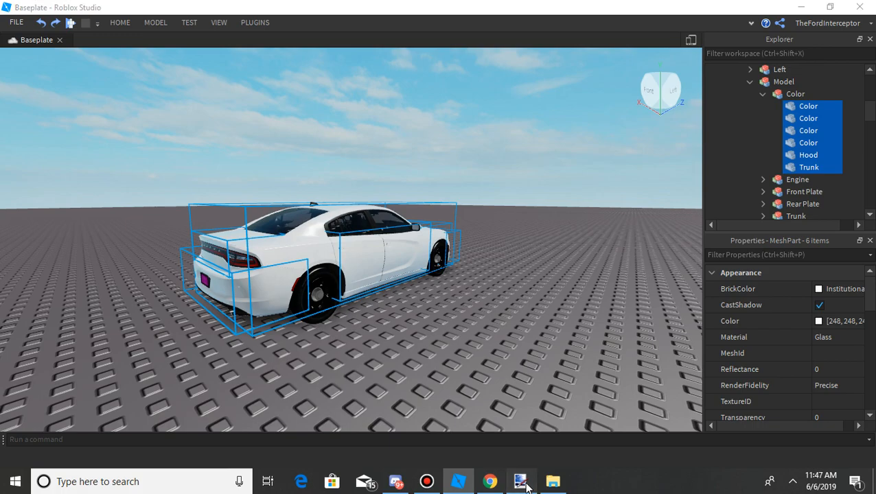
left_click(519, 481)
scroll(203, 141, "up", 5)
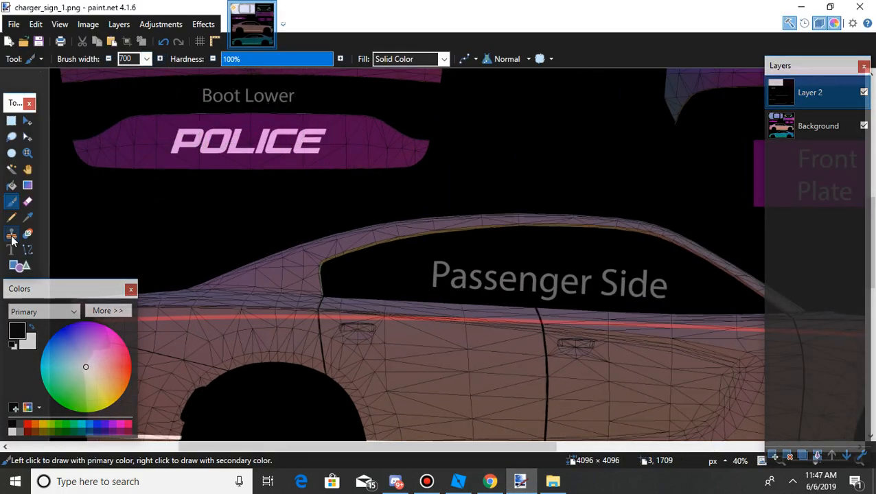
key("t")
scroll(252, 226, "down", 4)
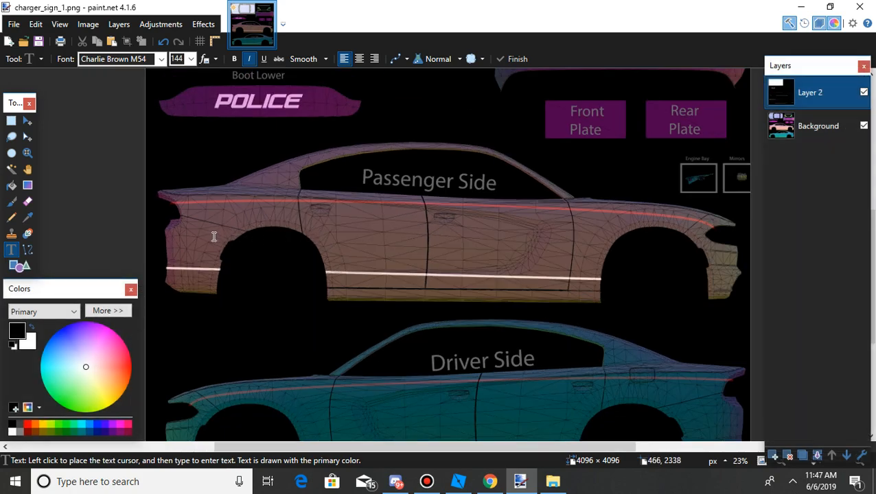
scroll(389, 283, "down", 3)
left_click(305, 271)
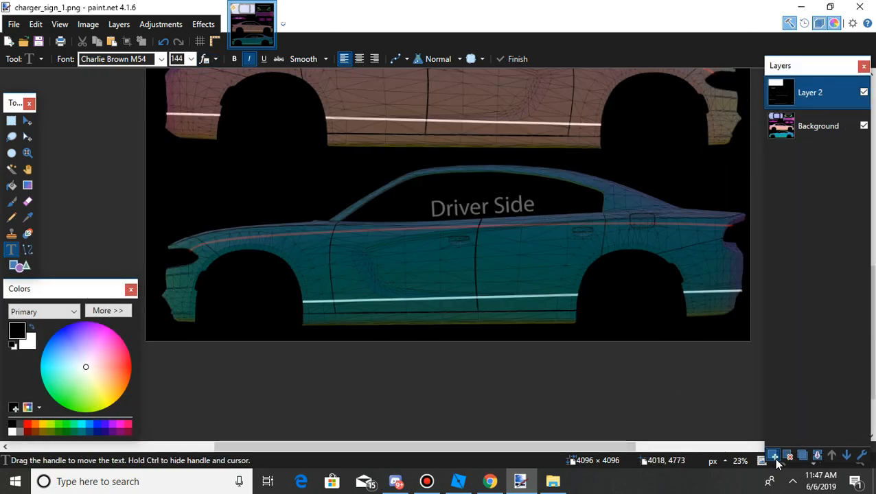
left_click(774, 455)
Add the text POLICE in the Impact font on the driver side, starting just behind the front wheel arch
left_click(302, 272)
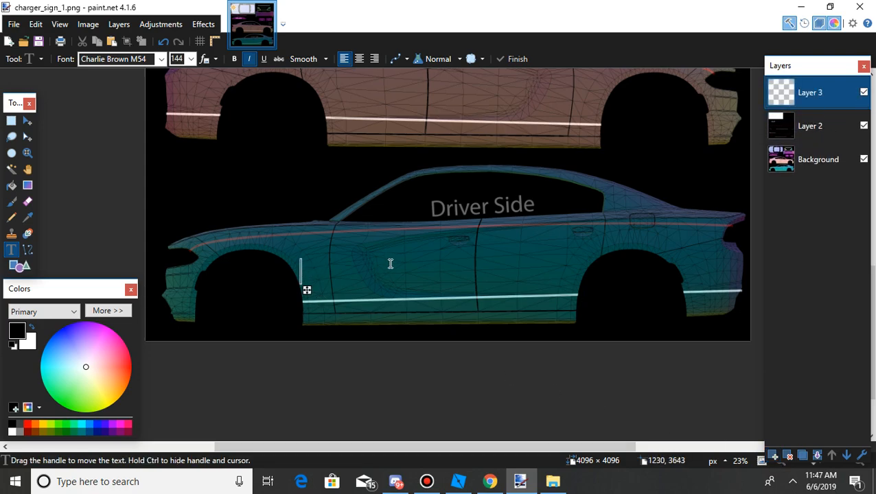
left_click(157, 60)
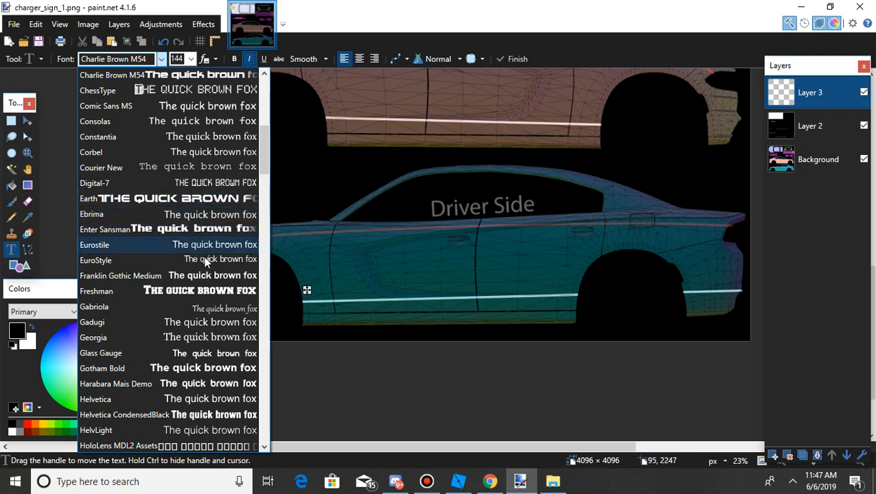
scroll(221, 282, "down", 5)
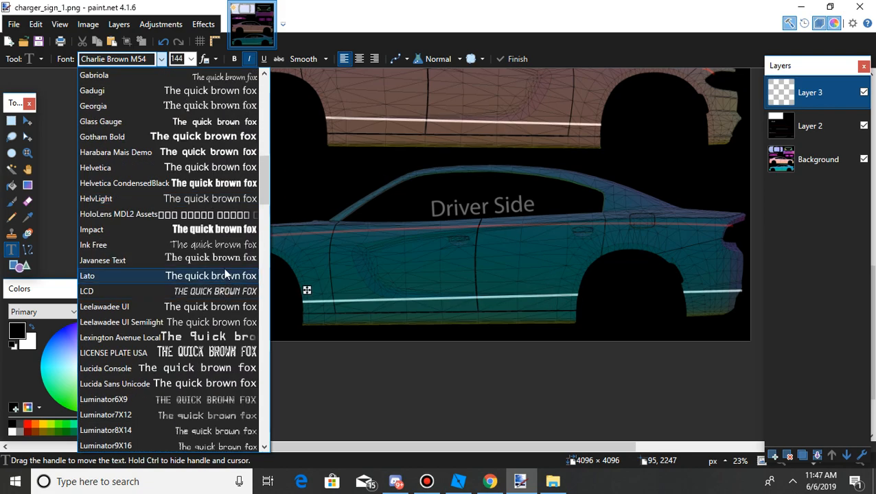
left_click(218, 229)
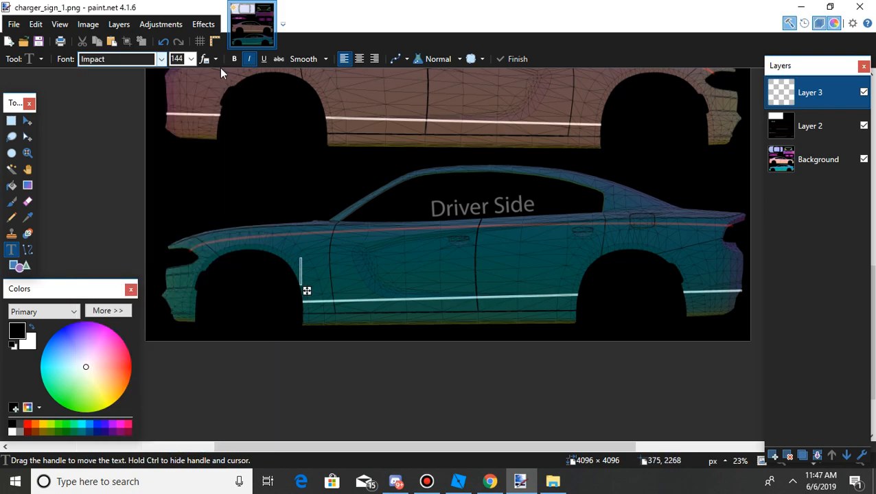
type("POLICE")
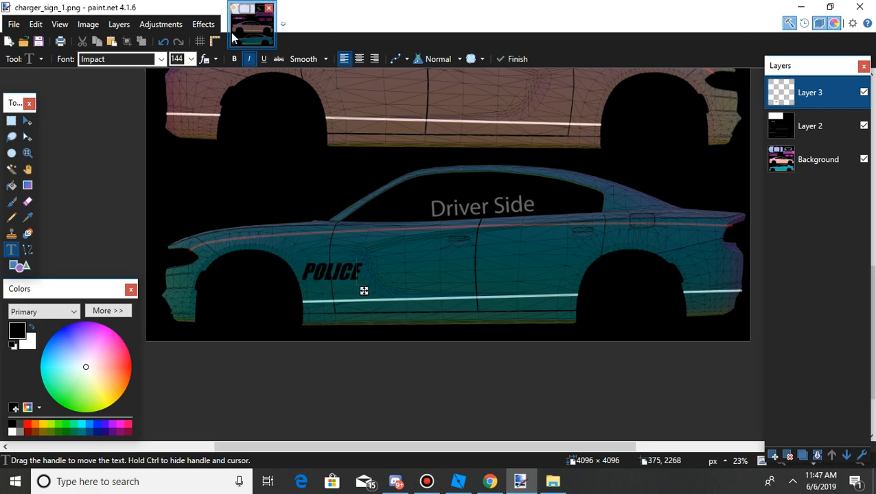
Turn off italics for the POLICE text, set its size to 288 and make it white
left_click(250, 59)
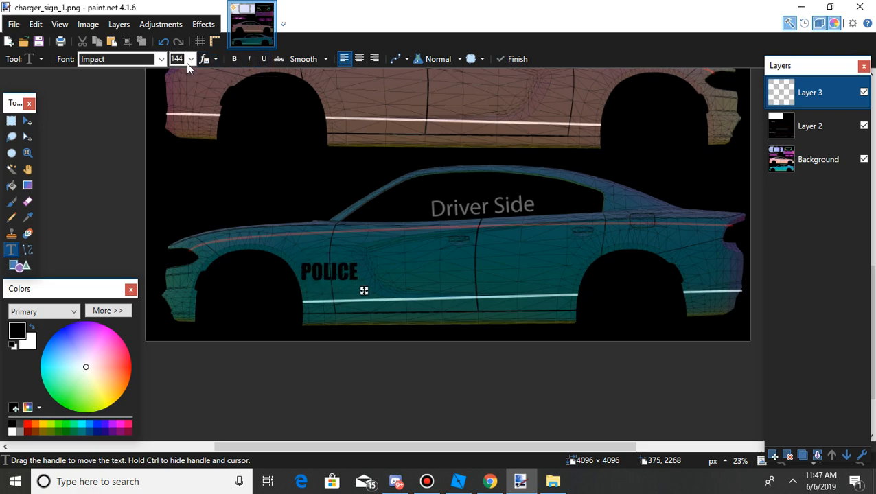
scroll(185, 62, "down", 3)
key("x")
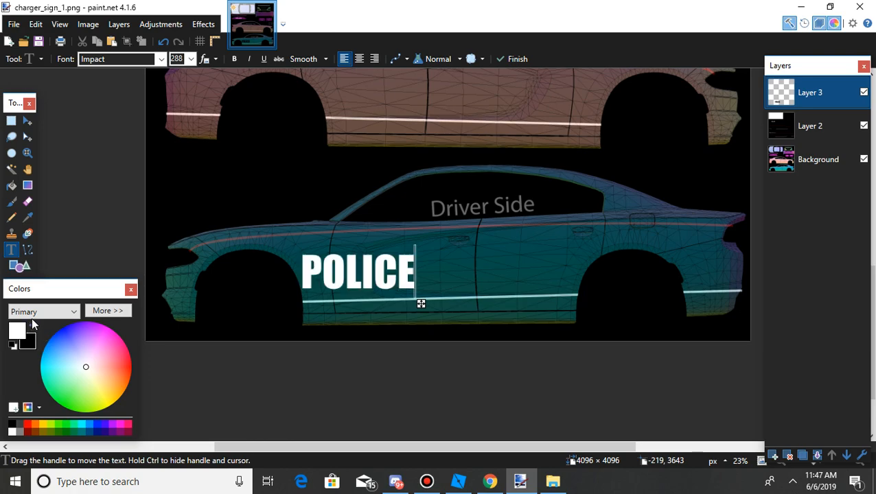
Change the font of the driver-side POLICE text to Ash
left_click(124, 58)
scroll(171, 103, "up", 20)
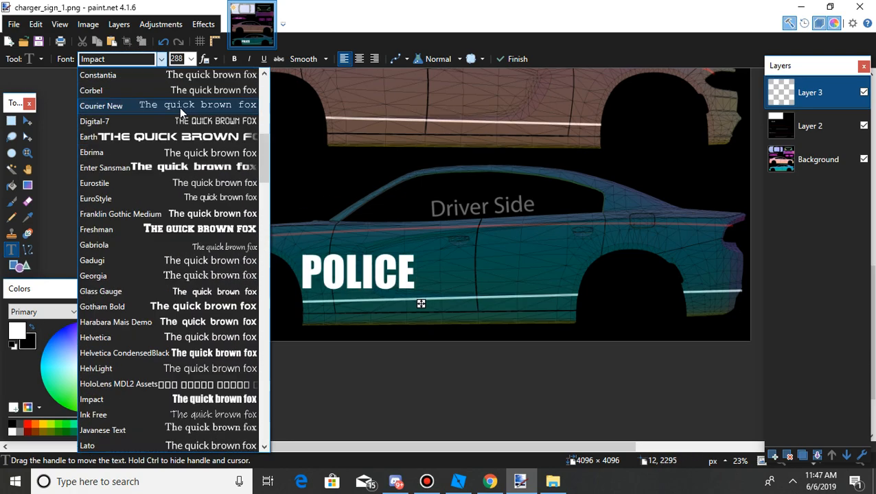
scroll(162, 61, "down", 5)
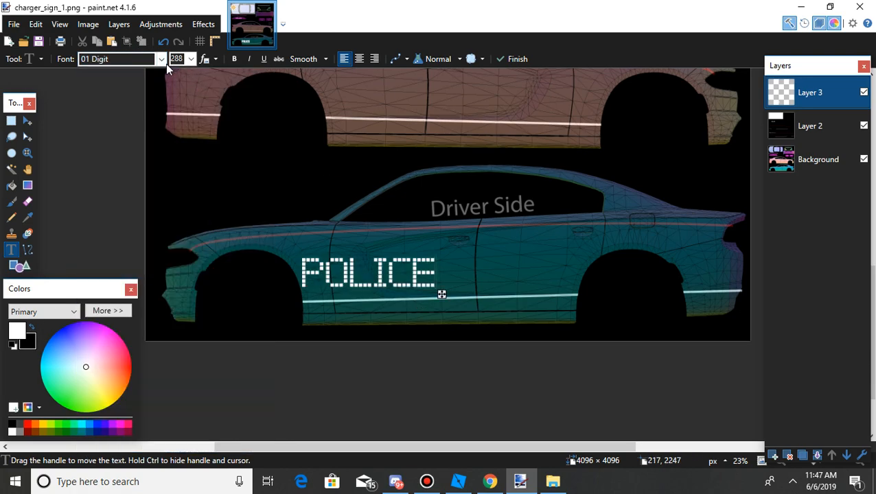
scroll(162, 61, "down", 1)
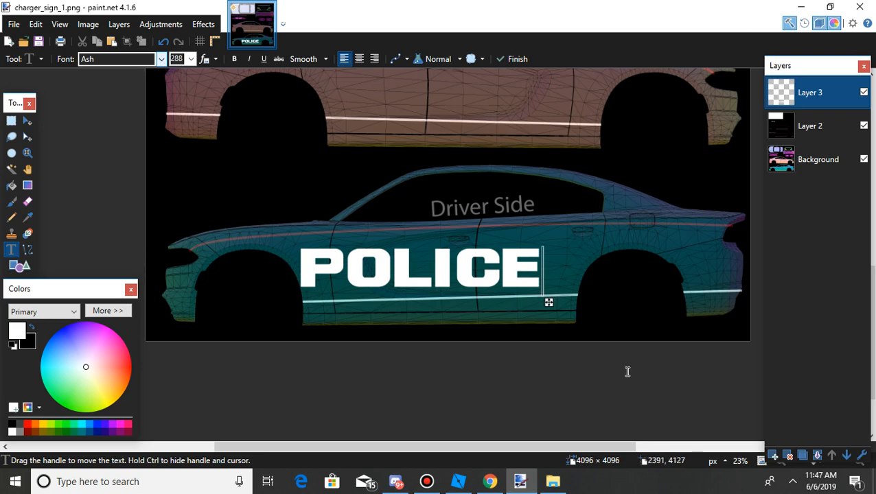
Select the driver-side POLICE lettering and move it across the doors toward the rear wheel arch
left_click(11, 122)
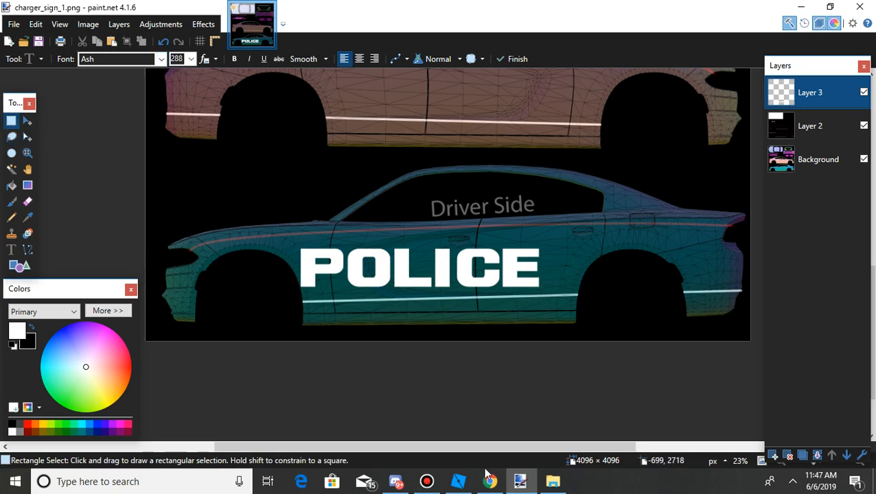
left_click(426, 481)
left_click(486, 484)
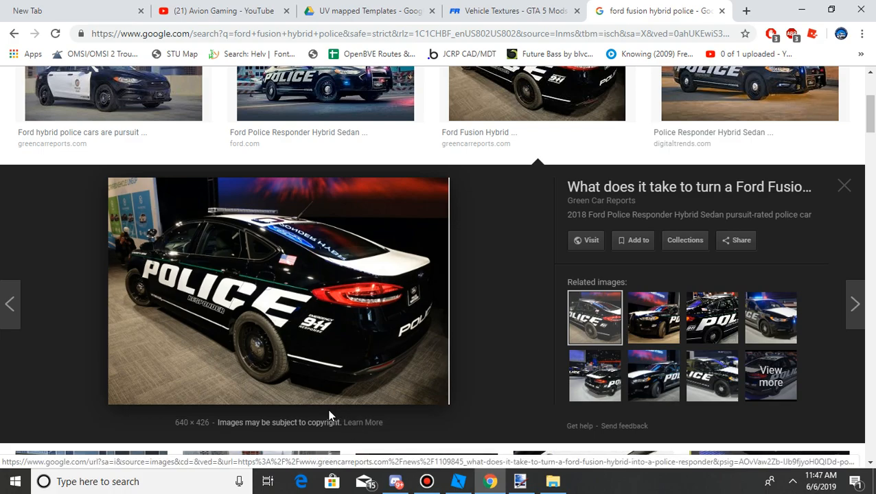
left_click(459, 481)
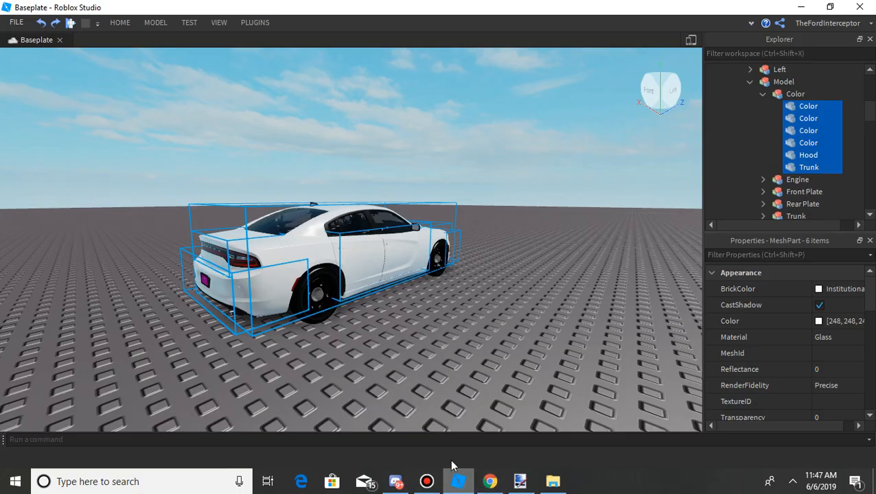
left_click(519, 482)
left_click_drag(298, 247, 543, 291)
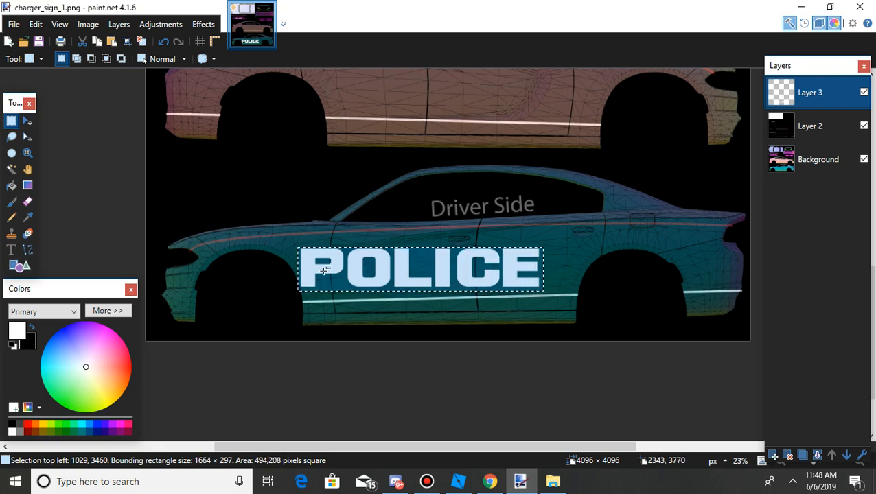
left_click(29, 121)
left_click_drag(498, 276, 528, 270)
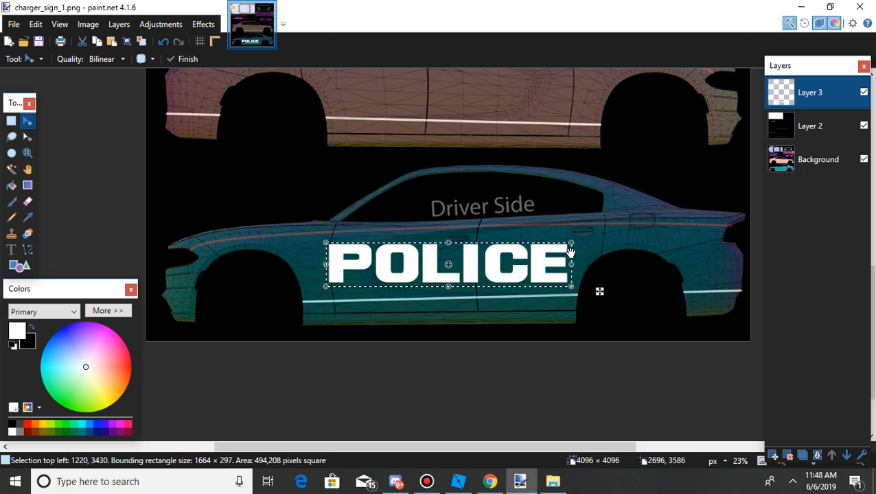
Rotate the driver-side POLICE lettering by about 1.25° to follow the stripe and nudge it into place above it
left_click_drag(577, 227, 576, 225)
left_click_drag(532, 260, 543, 262)
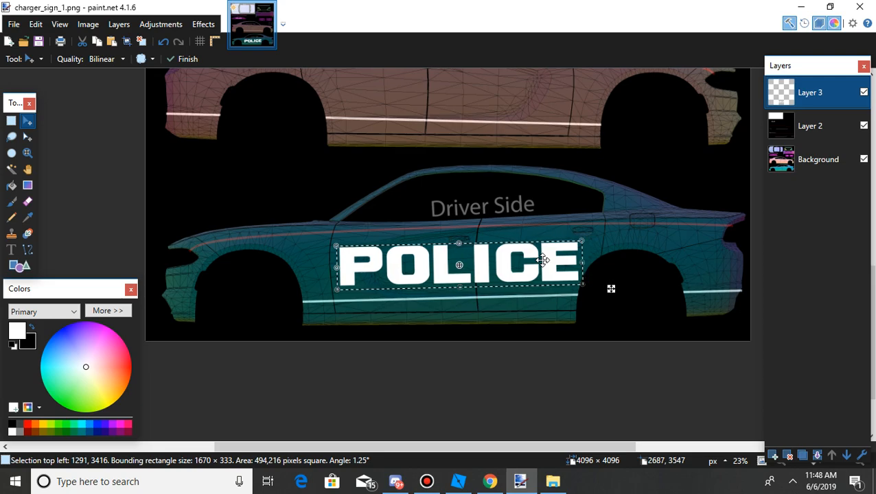
left_click_drag(481, 266, 482, 265)
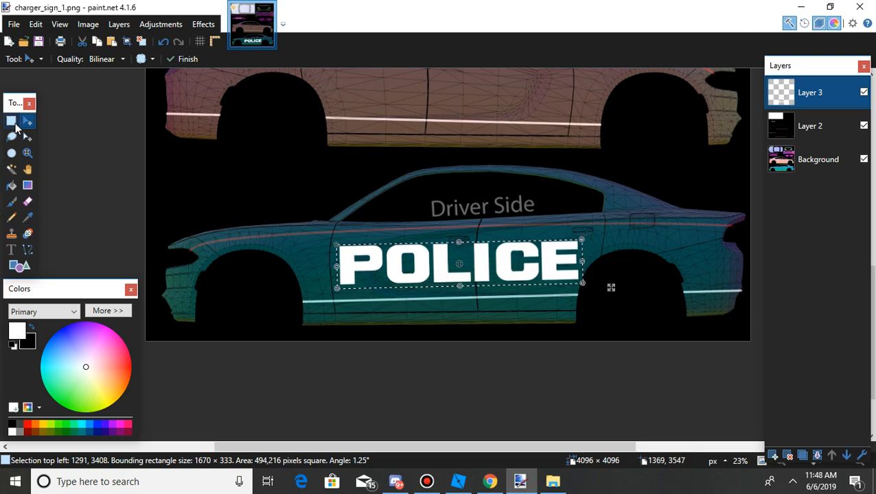
Try merging Layer 3 down into Layer 2 and undo the merge
left_click(11, 120)
left_click(817, 455)
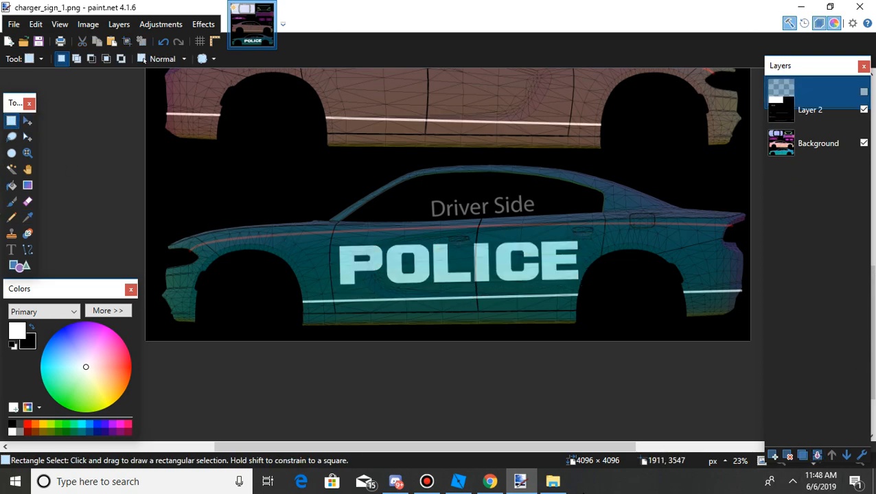
key("ctrl+z")
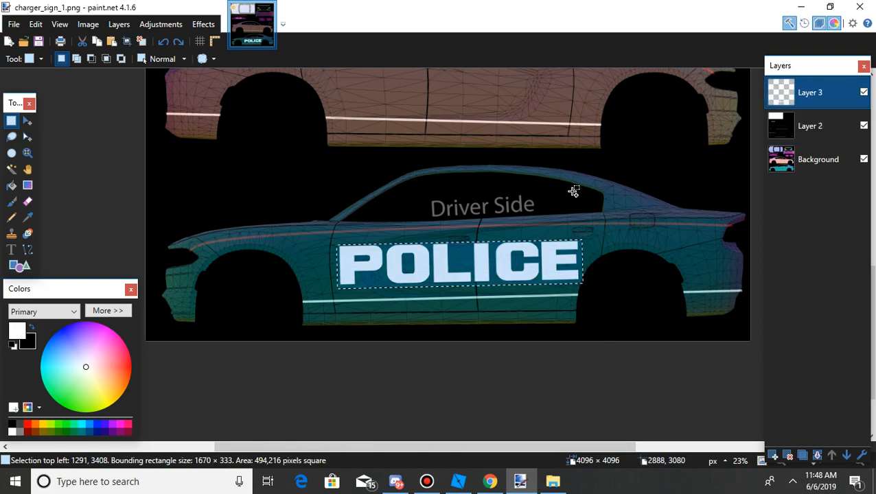
Place a copy of the POLICE lettering on the passenger side doors, tilt it to follow the white stripe and deselect it
key("m")
left_click_drag(512, 263, 496, 255)
scroll(518, 236, "up", 3)
left_click_drag(572, 202, 575, 208)
left_click_drag(536, 255, 540, 255)
left_click_drag(446, 253, 451, 237)
scroll(473, 233, "down", 3)
scroll(464, 237, "up", 3)
left_click(11, 121)
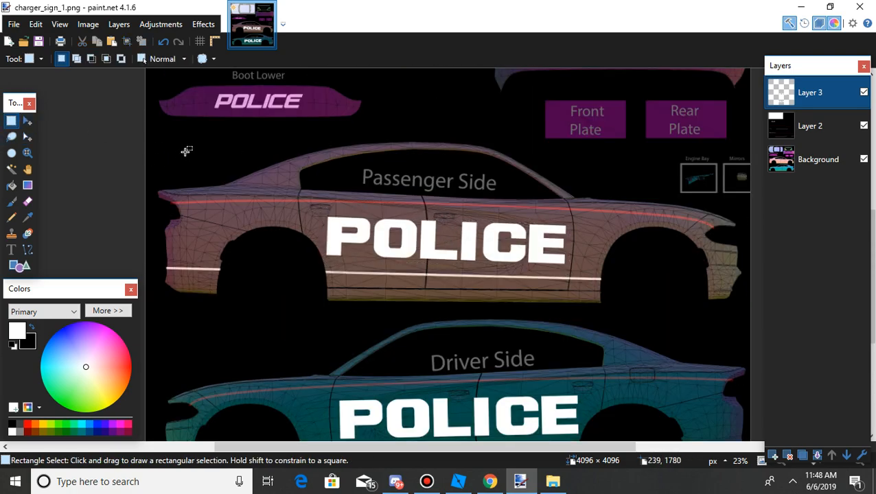
Switch to Chrome to check the lettering in the Ford police car reference photo and return to the texture in paint.net
scroll(338, 154, "down", 3)
scroll(345, 253, "down", 1)
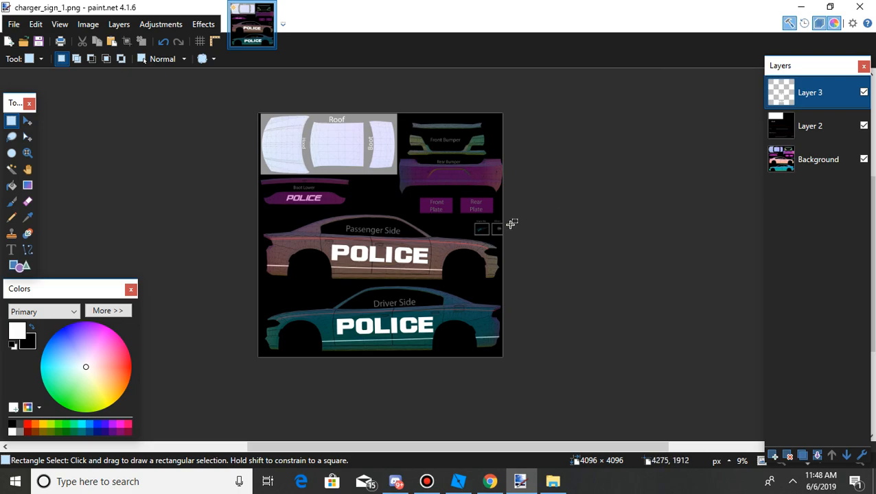
left_click(498, 486)
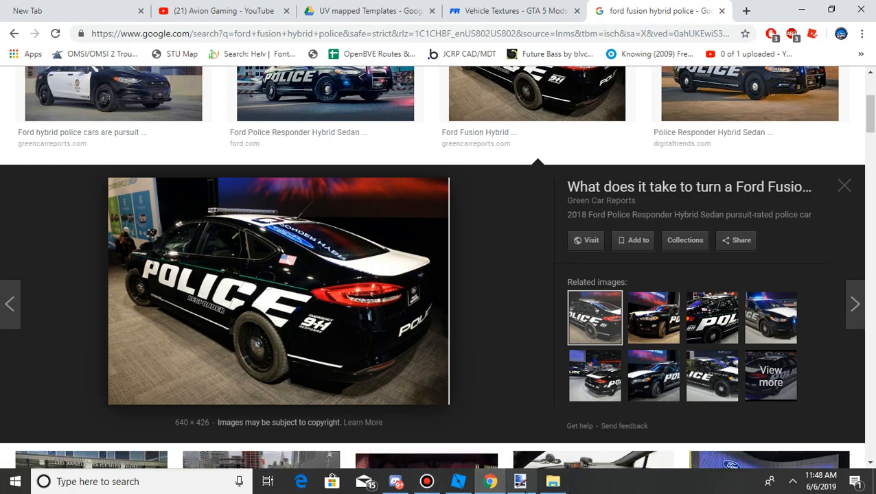
left_click(457, 481)
left_click(529, 487)
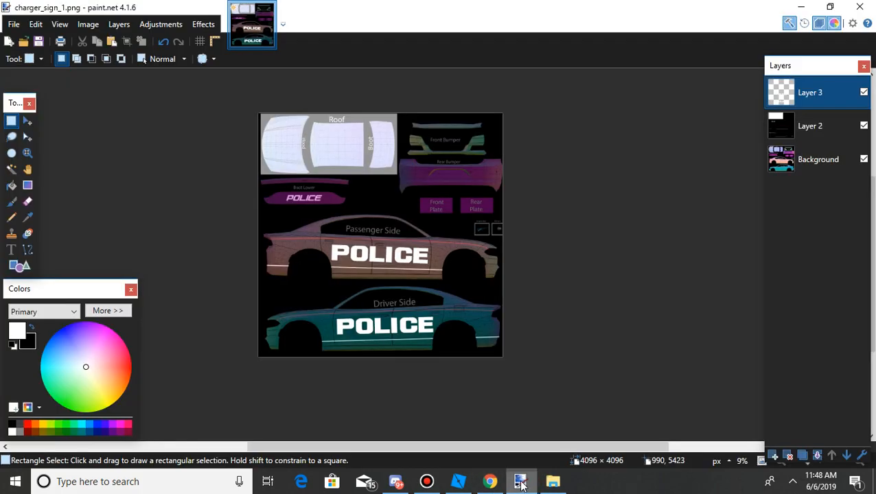
left_click(201, 26)
mouse_move(220, 146)
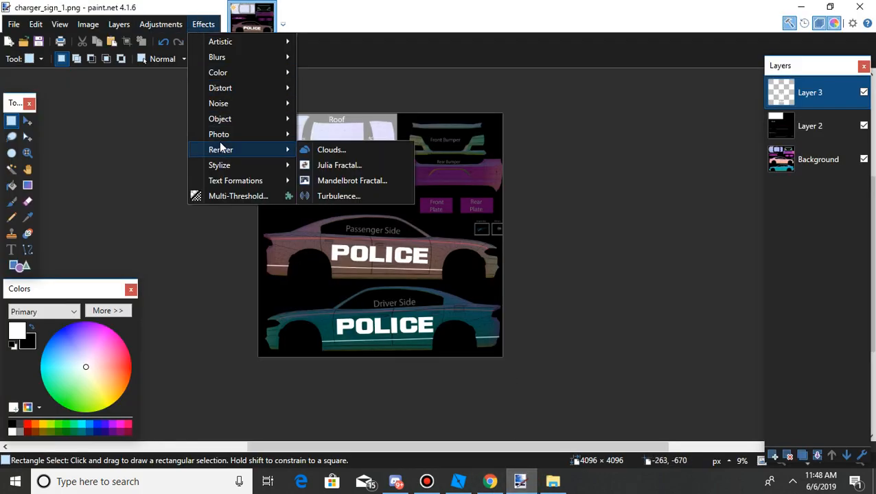
mouse_move(229, 169)
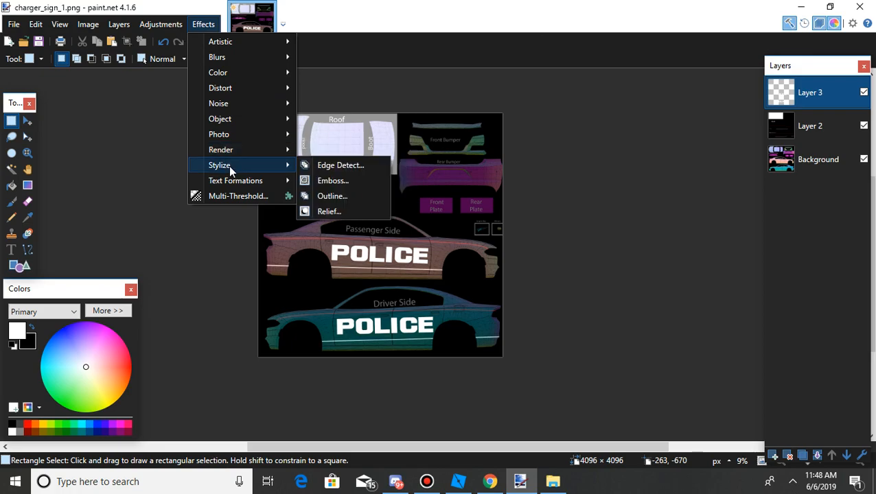
left_click(306, 198)
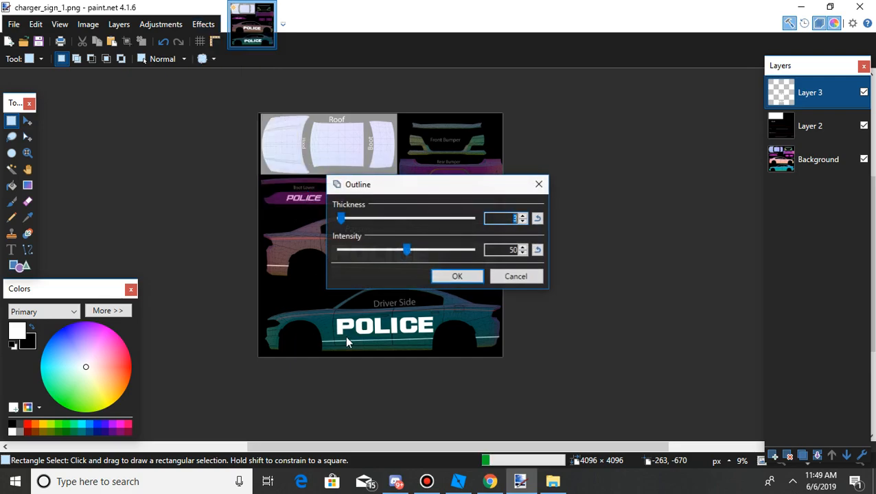
left_click_drag(442, 184, 646, 167)
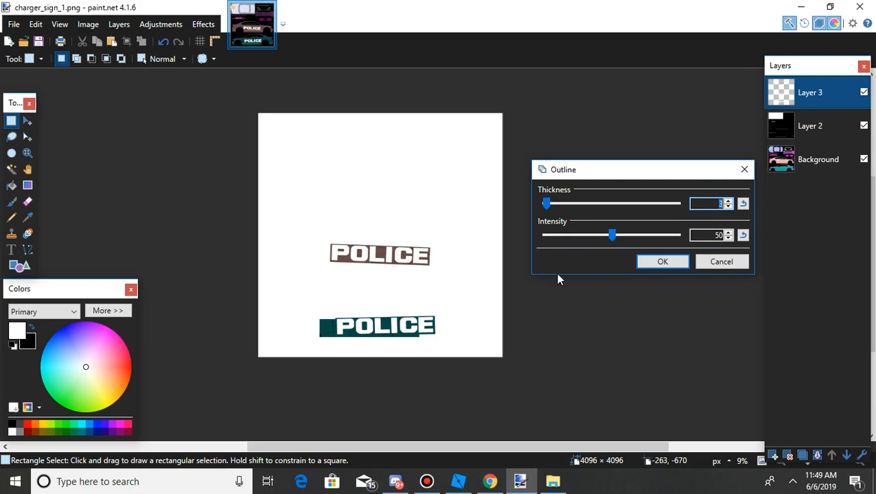
left_click(714, 261)
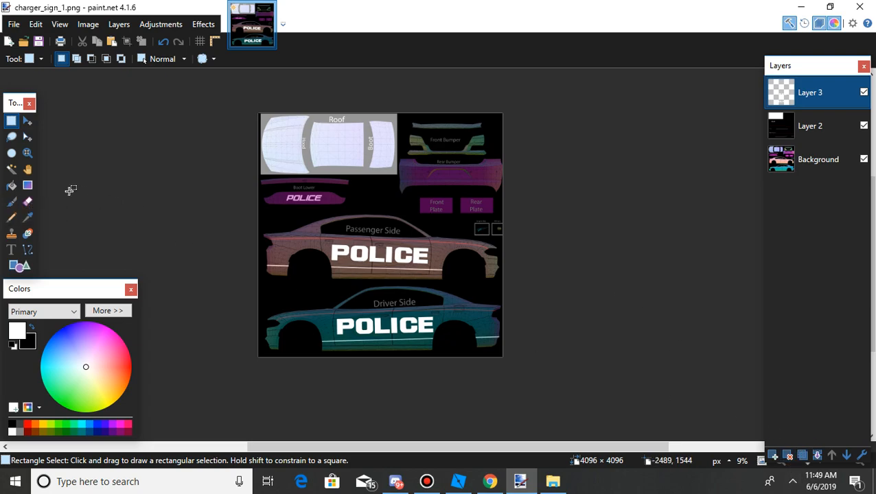
Select all six letters of the passenger-side POLICE lettering on Layer 3 with the Magic Wand
left_click(9, 173)
scroll(354, 254, "up", 5)
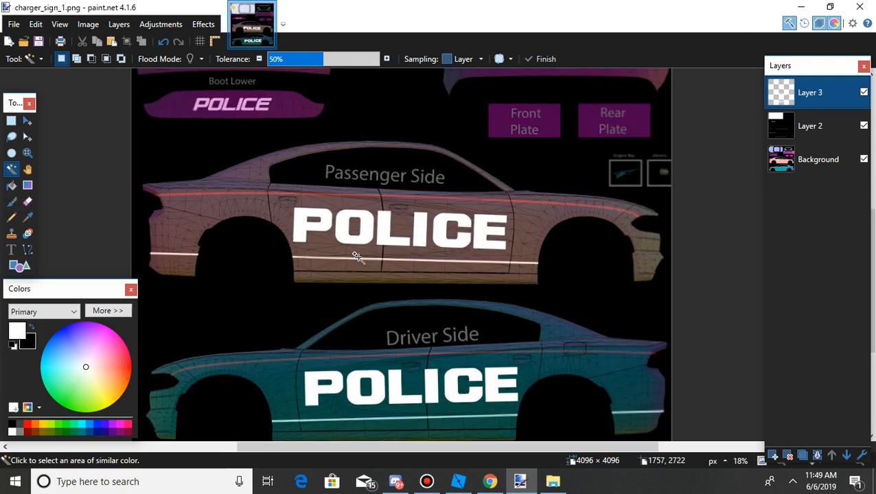
left_click(319, 248)
left_click(353, 277, "ctrl")
left_click(489, 293, "ctrl")
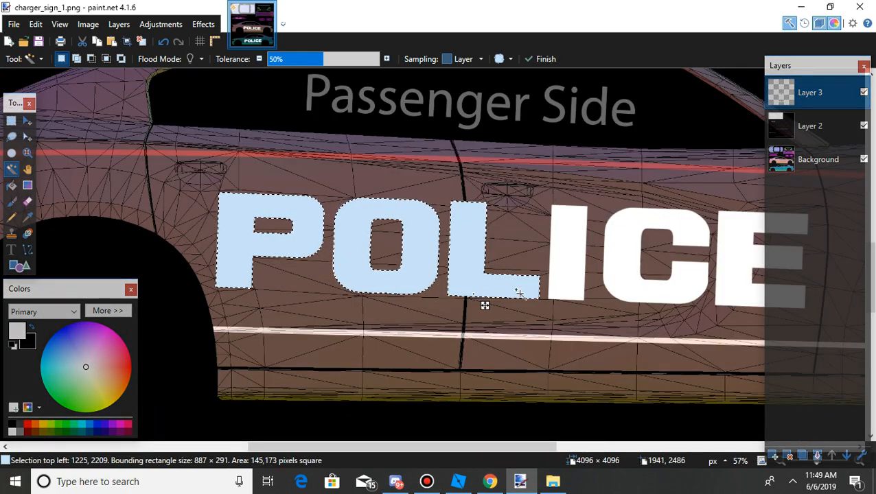
left_click(582, 288, "ctrl")
left_click(642, 299, "ctrl")
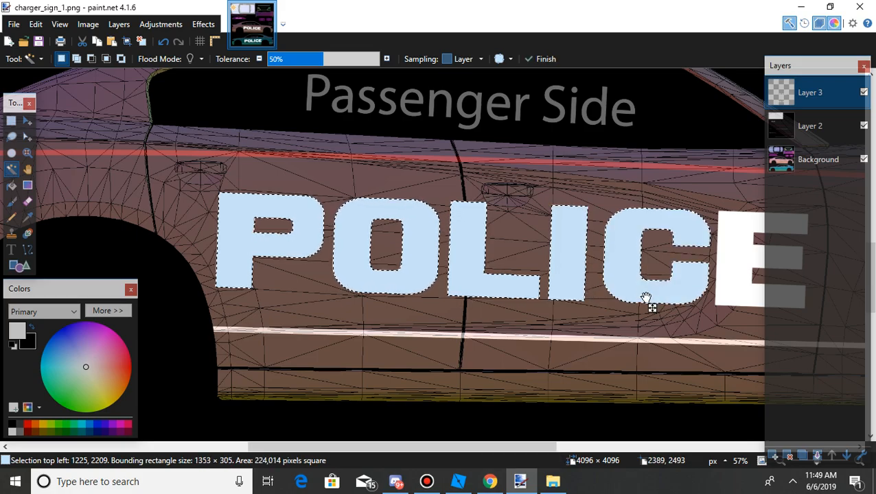
left_click(733, 303, "ctrl")
Add all six letters of the driver-side POLICE lettering to the Magic Wand selection
scroll(714, 272, "right", 3)
scroll(715, 272, "down", 5)
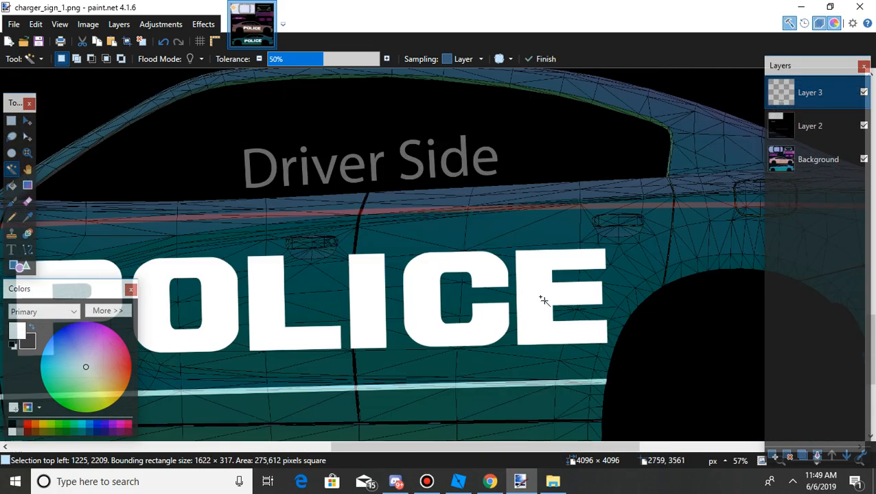
left_click(543, 300, "ctrl")
left_click(479, 329, "ctrl")
scroll(525, 335, "left", 3)
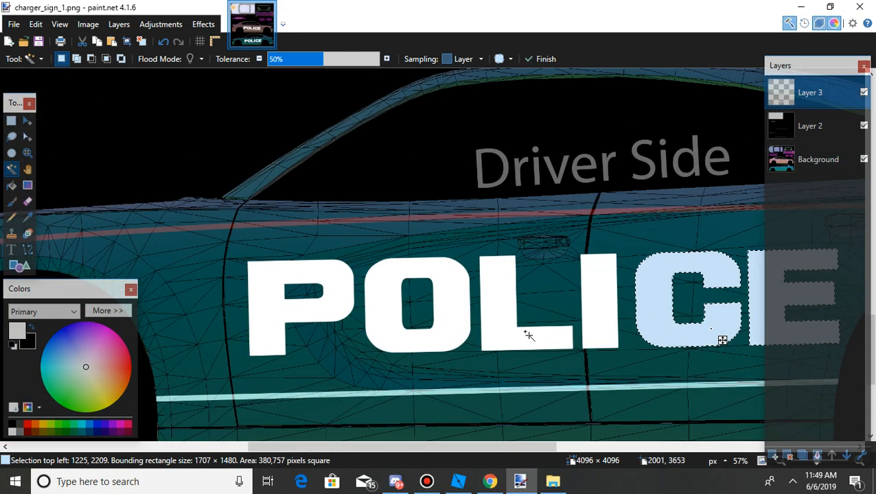
left_click(587, 339, "ctrl")
left_click(528, 336, "ctrl")
left_click(468, 335, "ctrl")
left_click(279, 339, "ctrl")
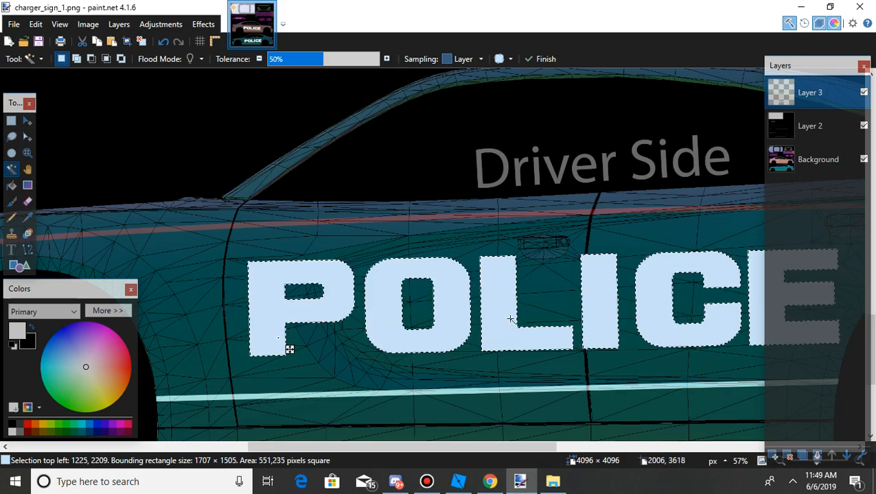
Merge Layer 3 down into Layer 2 and add a new empty layer above it, keeping the lettering selected
scroll(555, 341, "down", 5)
scroll(555, 341, "down", 2)
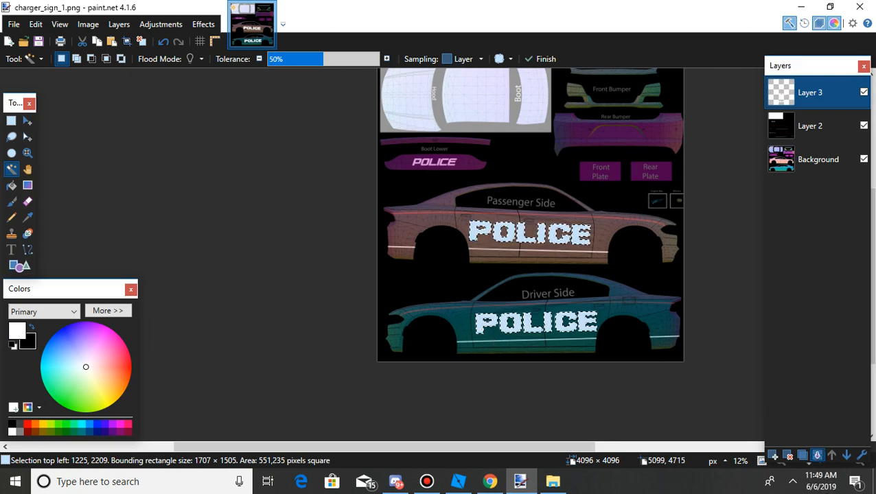
left_click(788, 455)
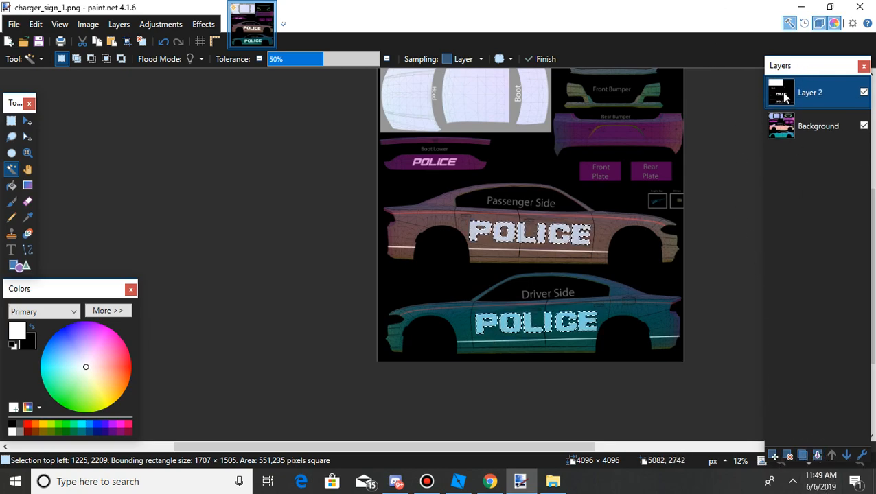
left_click(774, 456)
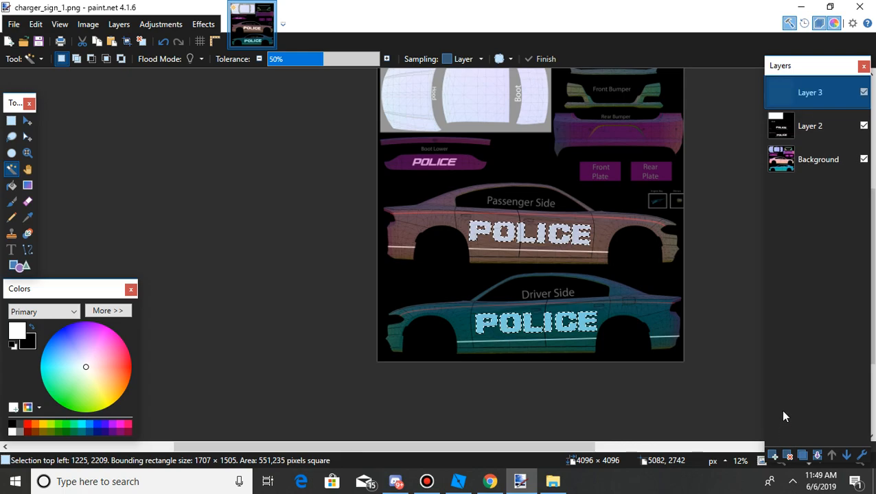
key("m")
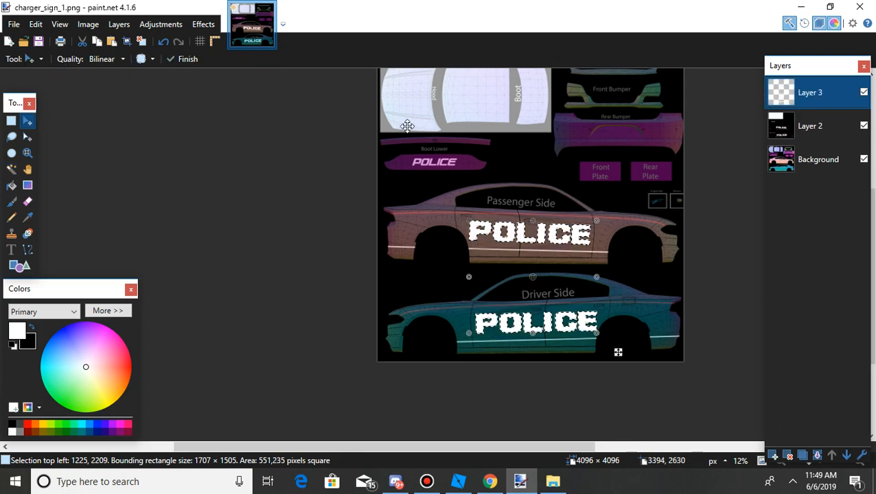
left_click(203, 24)
left_click(11, 120)
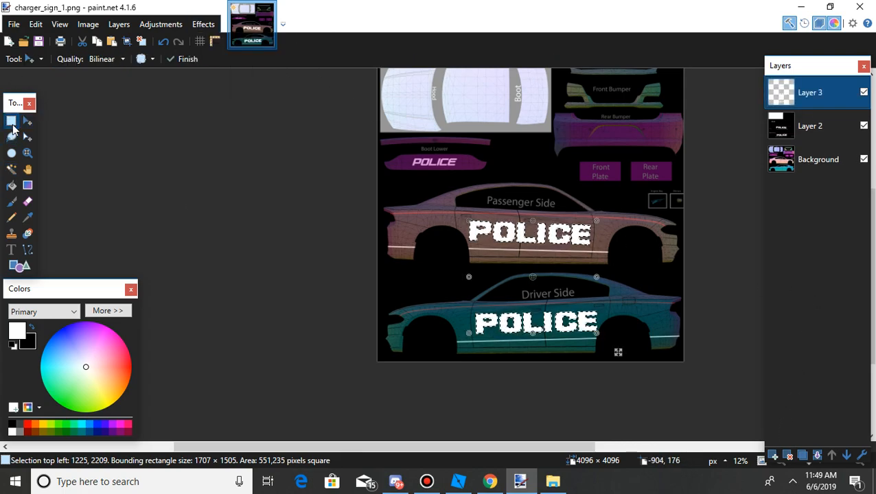
left_click(11, 120)
left_click(204, 24)
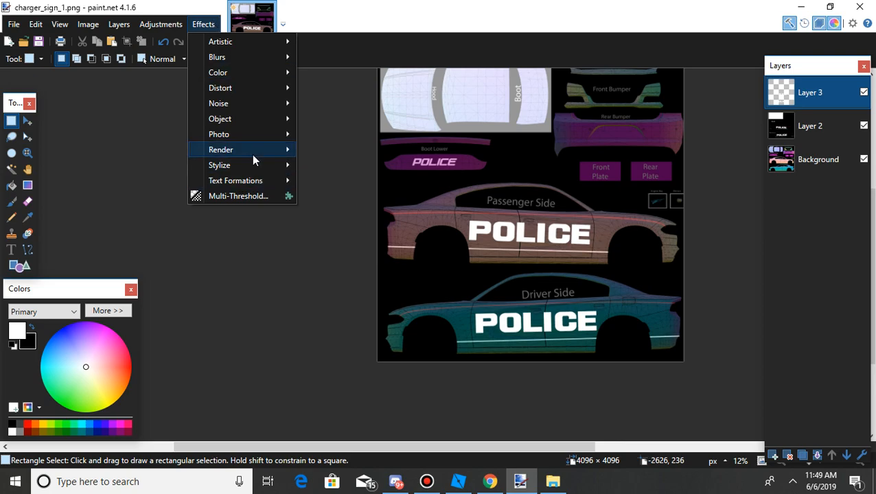
mouse_move(247, 165)
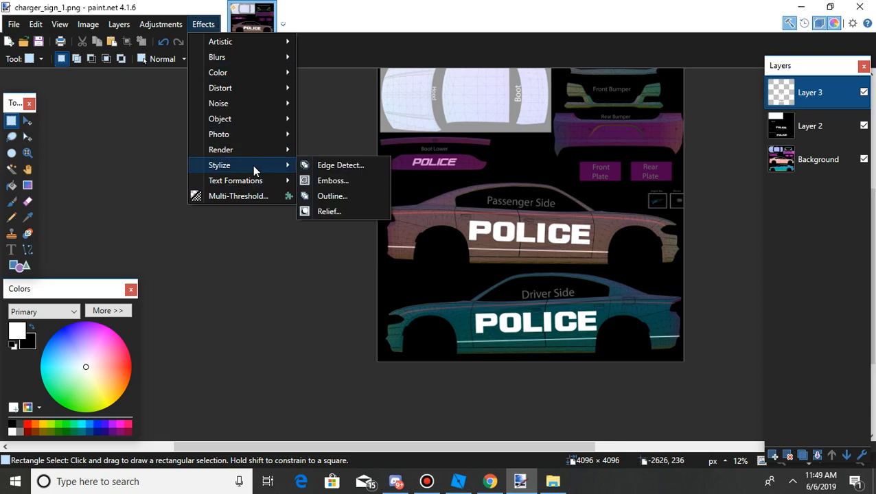
left_click(315, 196)
left_click_drag(391, 185, 220, 145)
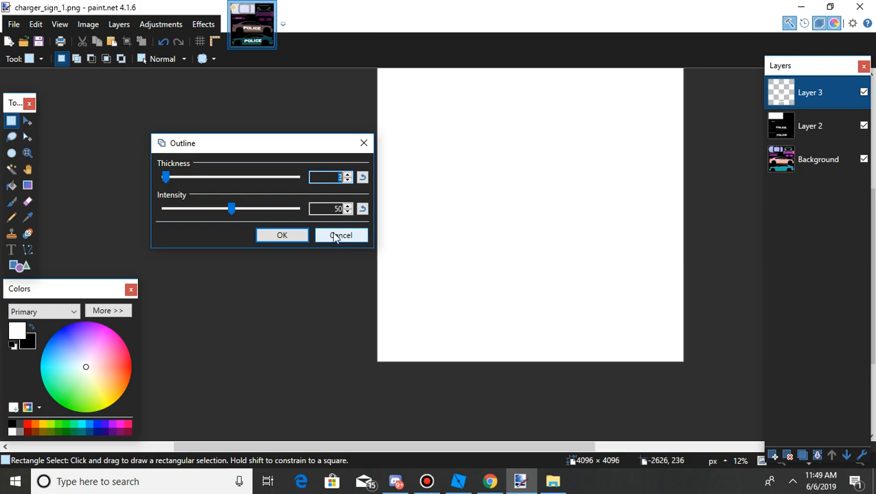
left_click(334, 230)
left_click(797, 125)
key("ctrl+z")
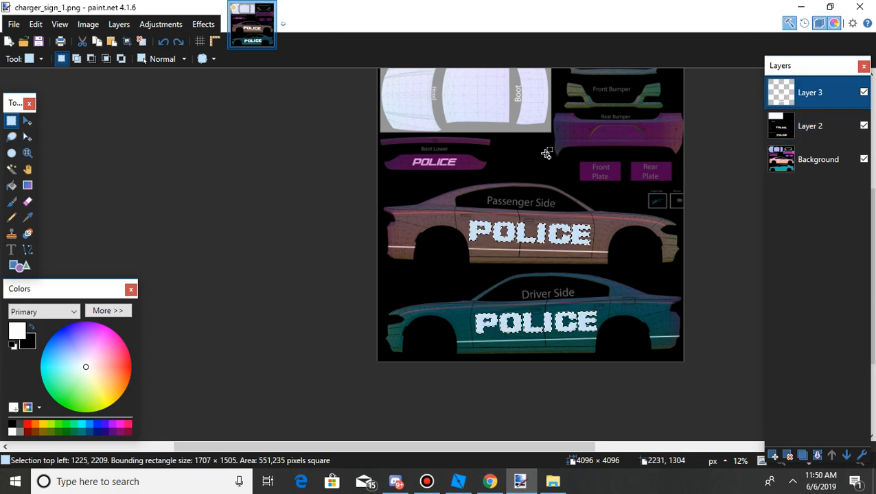
Fill the selected POLICE letters on both sides with grey on the new layer using a filled rectangle, and deselect them
left_click(17, 431)
left_click(19, 265)
left_click_drag(520, 270, 722, 430)
left_click(11, 126)
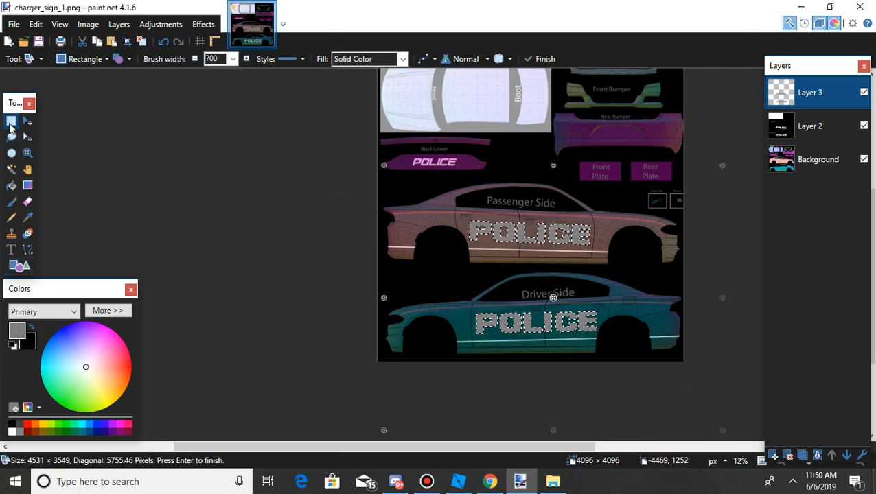
left_click(178, 153)
Apply the Outline effect to the grey lettering on Layer 3 with thickness 5 and intensity 100
left_click(203, 25)
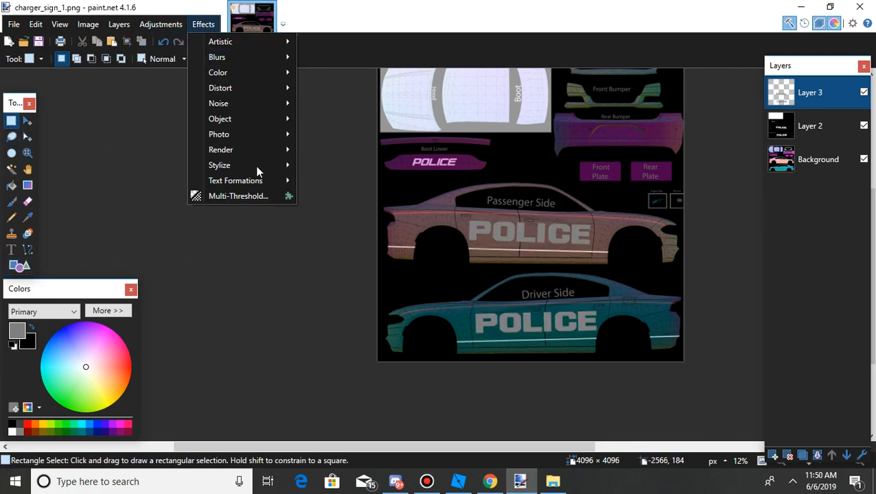
mouse_move(261, 168)
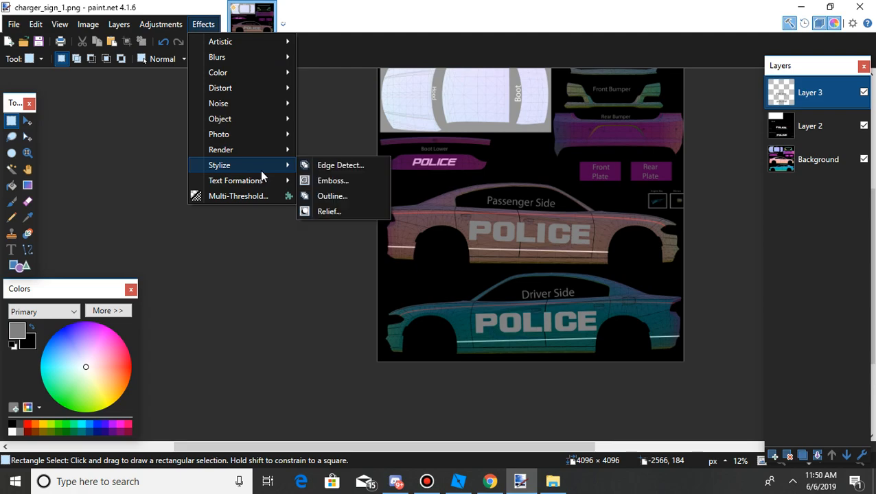
left_click(328, 199)
left_click_drag(457, 185, 319, 171)
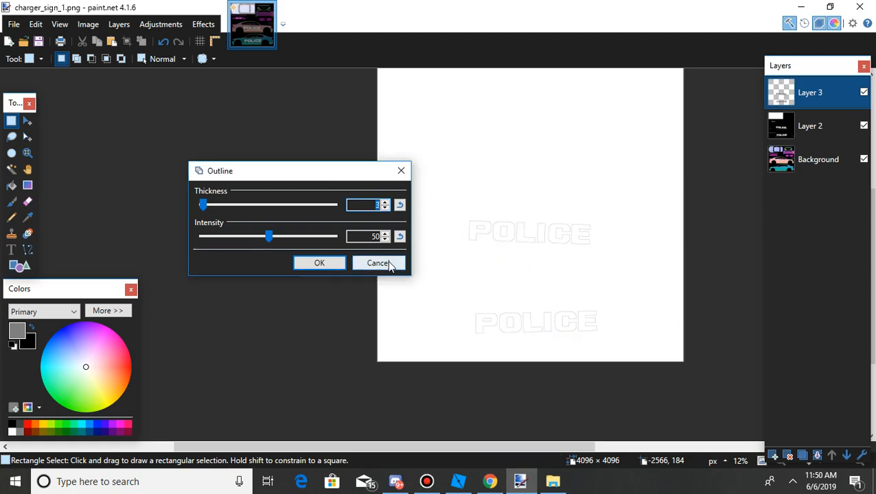
left_click_drag(321, 179, 193, 151)
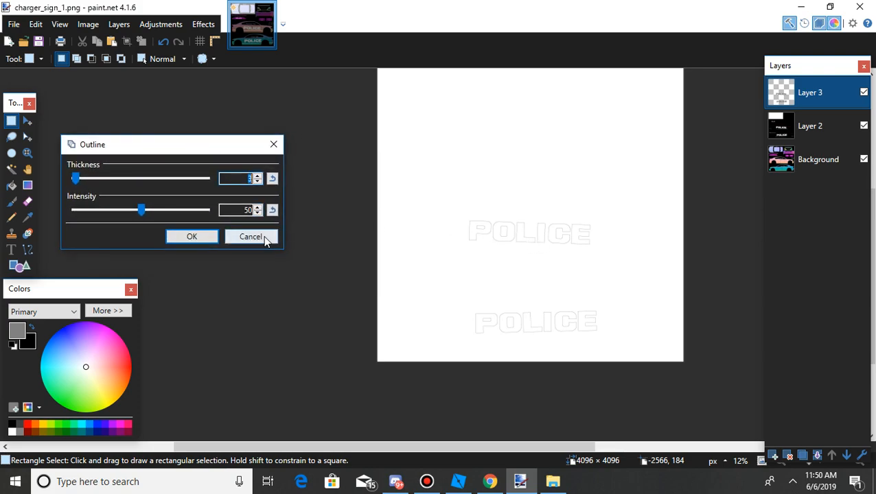
left_click_drag(140, 209, 121, 222)
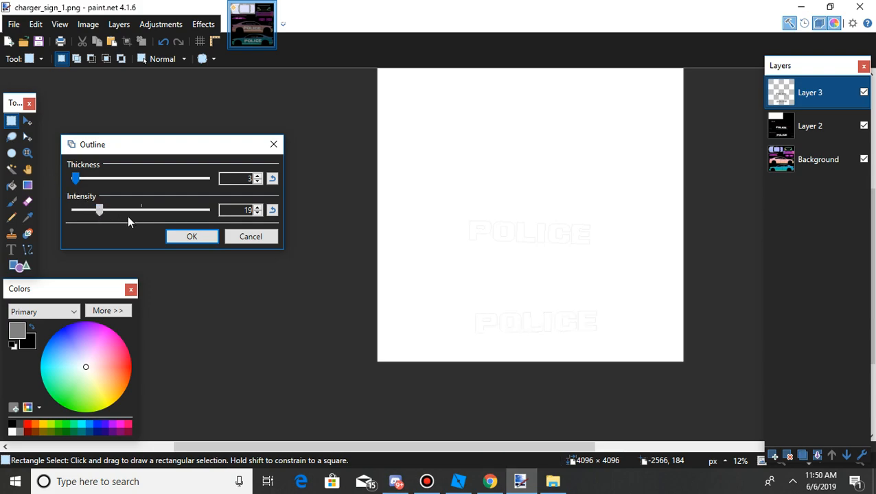
left_click_drag(121, 220, 231, 223)
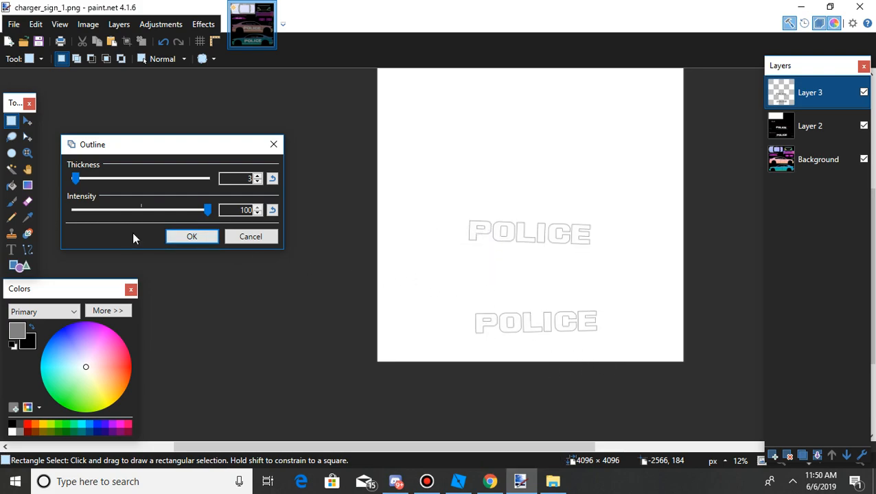
left_click_drag(76, 179, 93, 178)
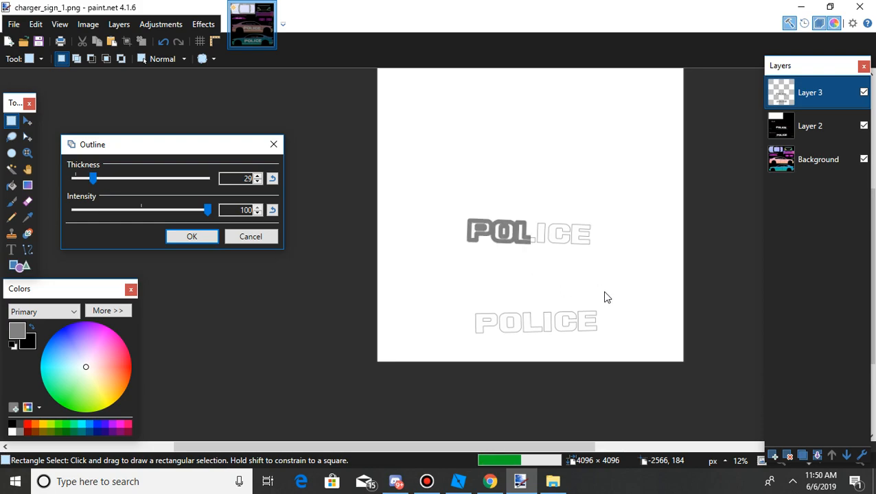
left_click_drag(93, 178, 78, 179)
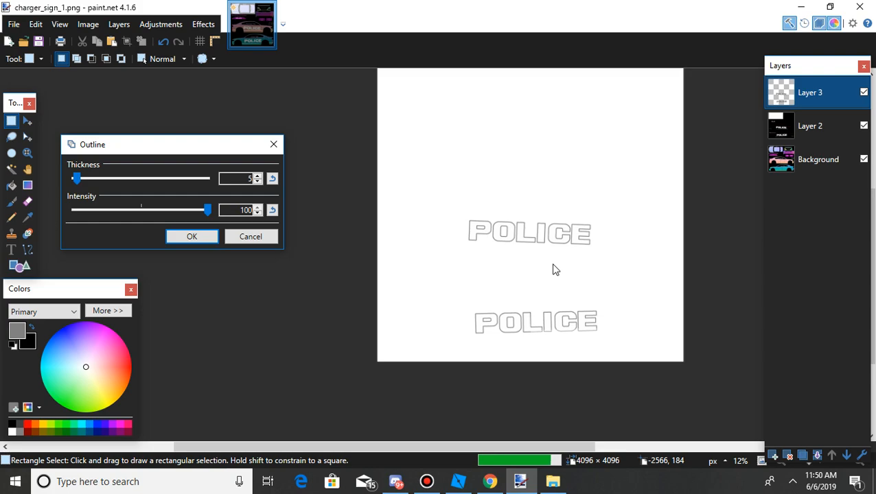
left_click(214, 236)
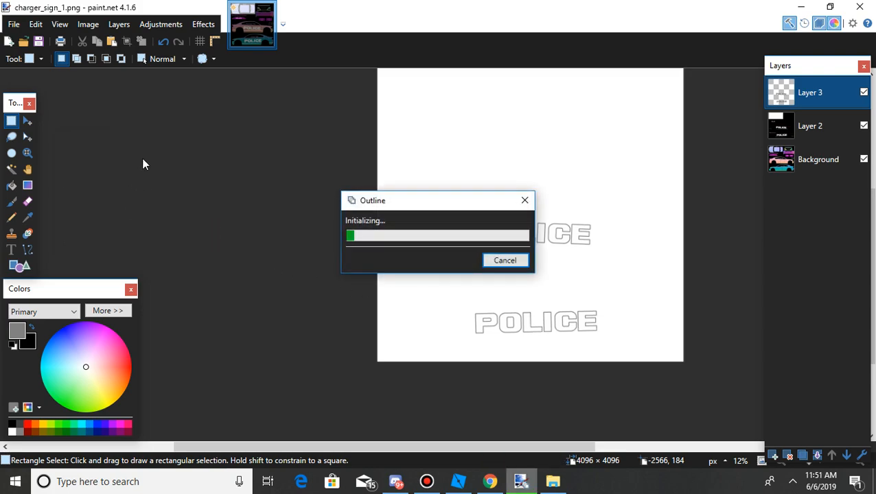
Magic Wand-select the white background around the outlined POLICE letters and inside the P and O counters on Layer 3, and delete it
left_click(12, 170)
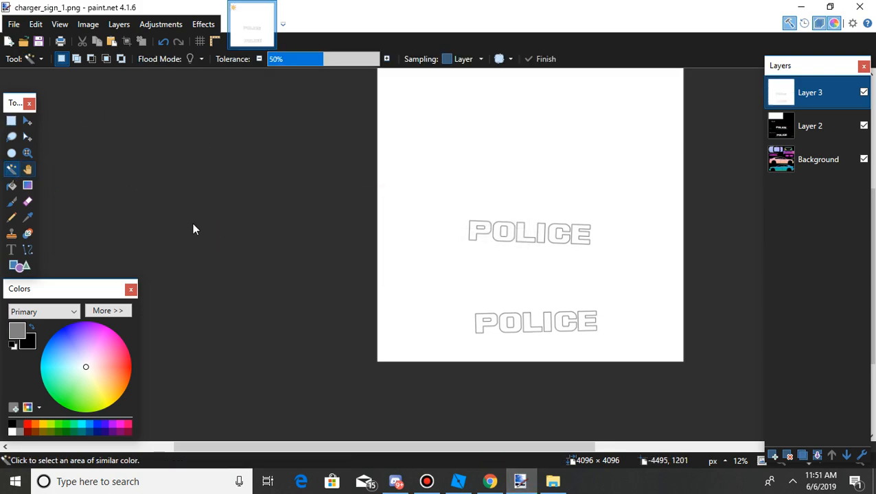
left_click(557, 286)
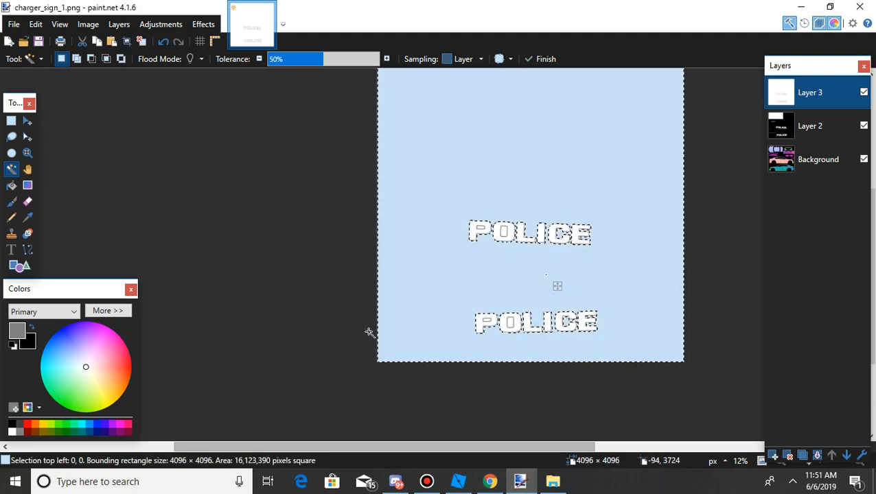
scroll(504, 231, "up", 5)
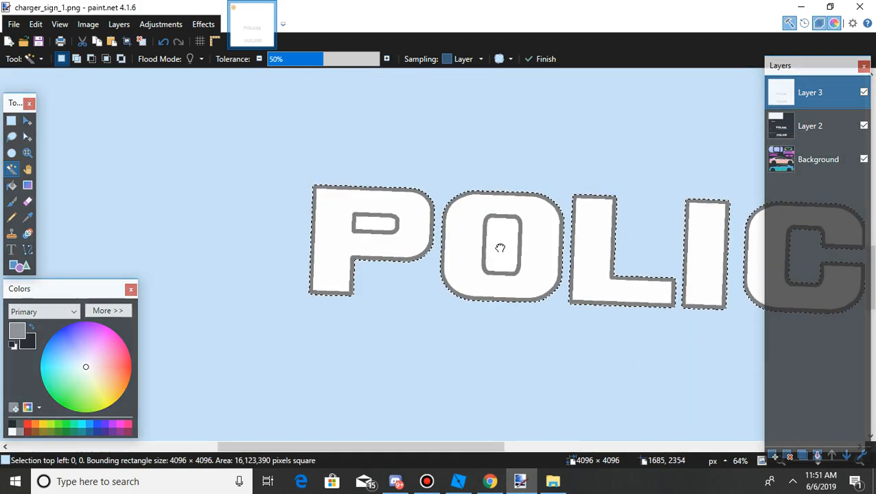
left_click(379, 224, "ctrl")
scroll(529, 275, "right", 2)
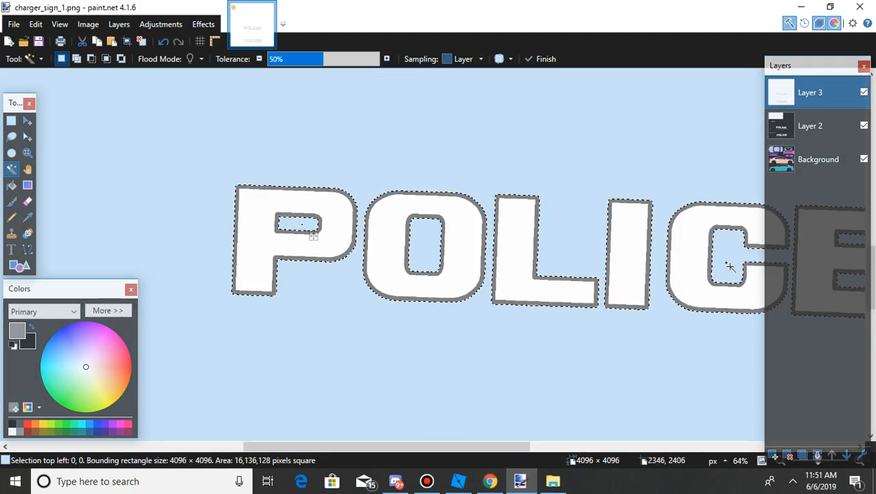
scroll(673, 265, "right", 5)
scroll(609, 238, "up", 1)
scroll(423, 263, "left", 4)
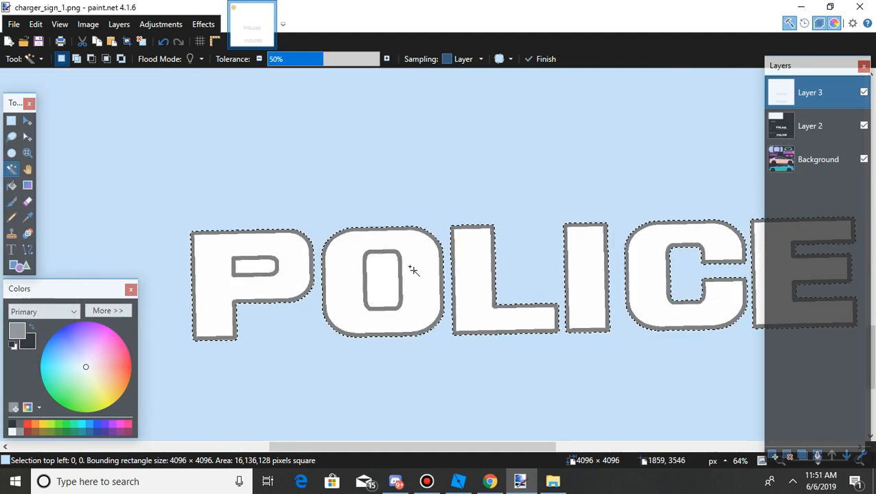
left_click(398, 291, "ctrl")
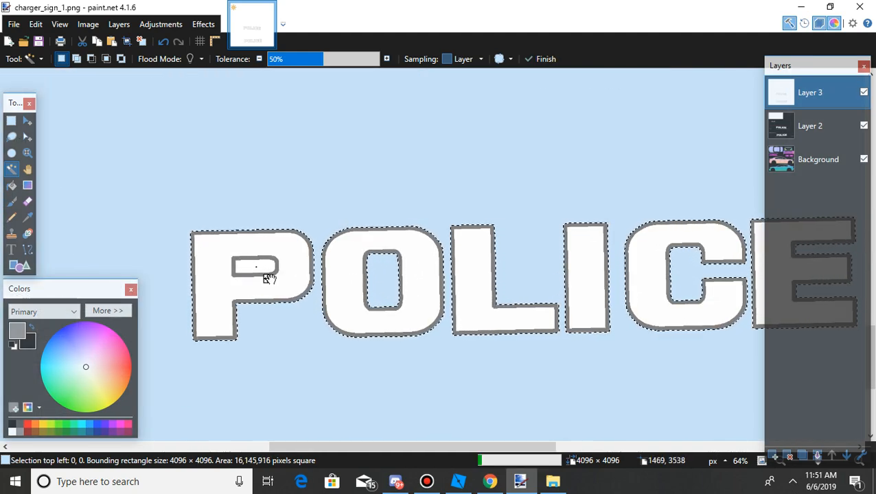
left_click(260, 268, "ctrl")
key("Delete")
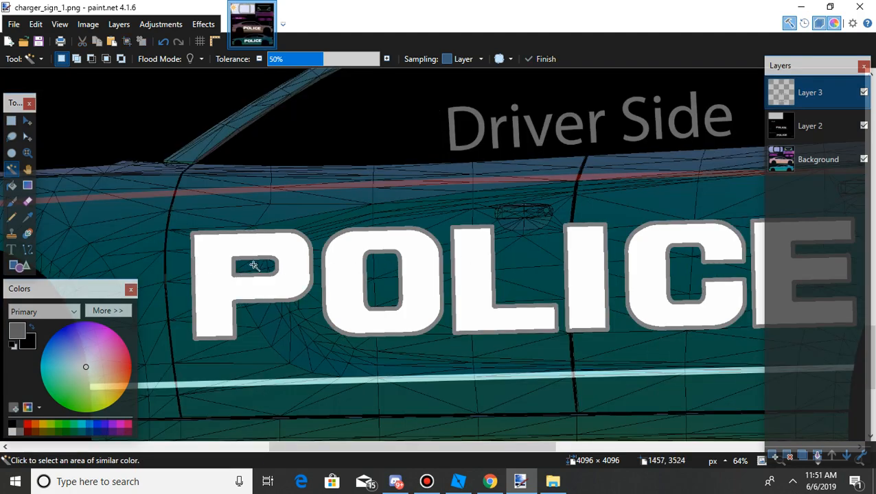
Examine the grey outlines of the POLICE lettering on the passenger and driver sides up close and in the overall layout
scroll(273, 261, "down", 1)
scroll(273, 251, "up", 7)
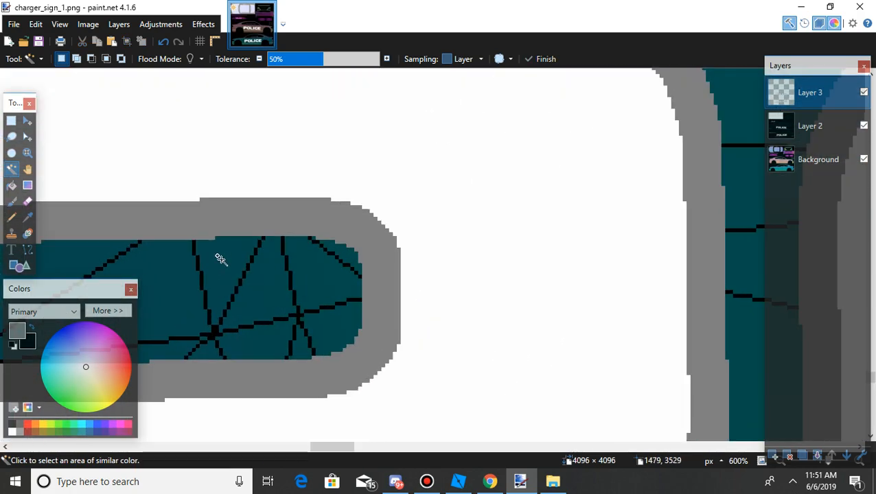
scroll(306, 230, "down", 10)
scroll(512, 244, "up", 2)
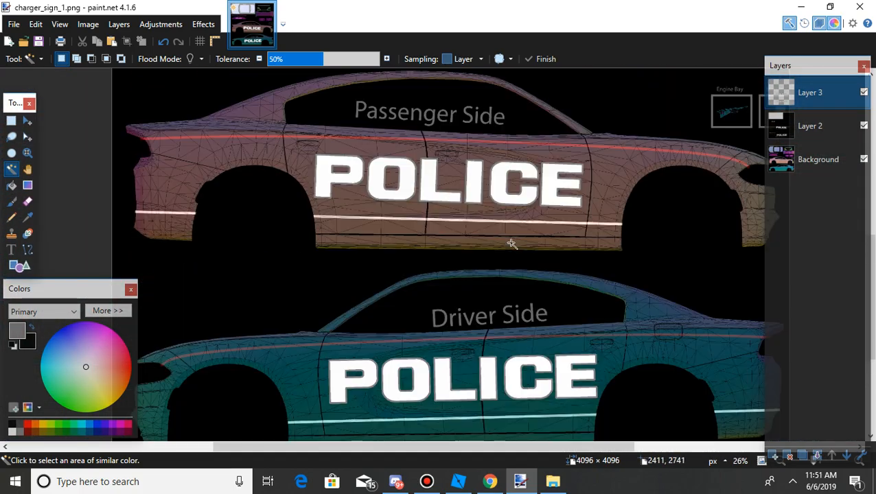
scroll(511, 243, "right", 3)
scroll(384, 217, "down", 2)
scroll(383, 216, "left", 2)
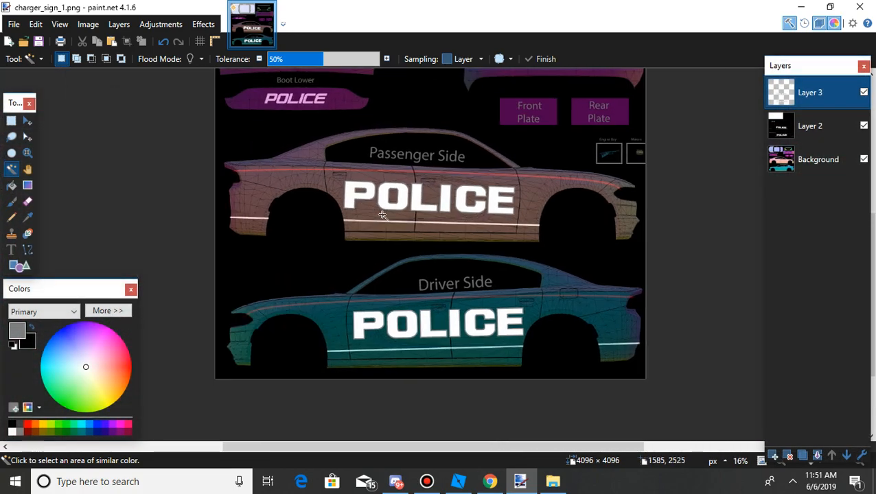
scroll(350, 173, "up", 4)
scroll(350, 173, "up", 3)
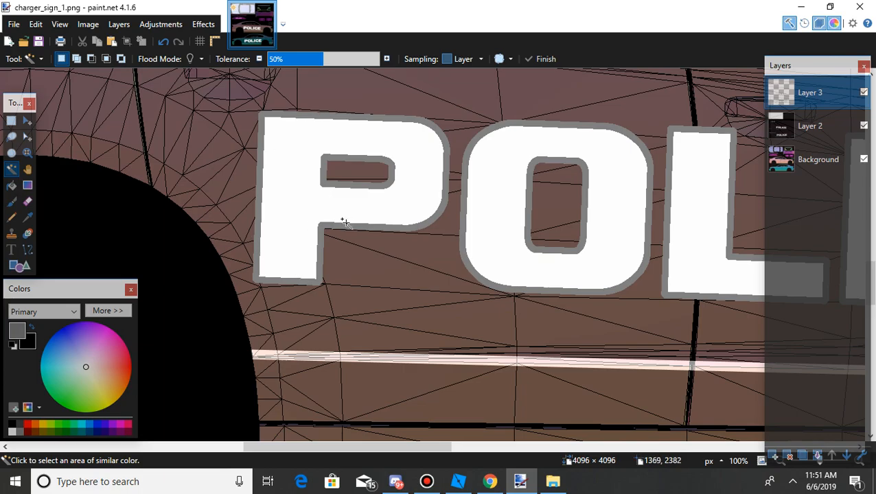
scroll(440, 209, "right", 5)
scroll(523, 225, "down", 5)
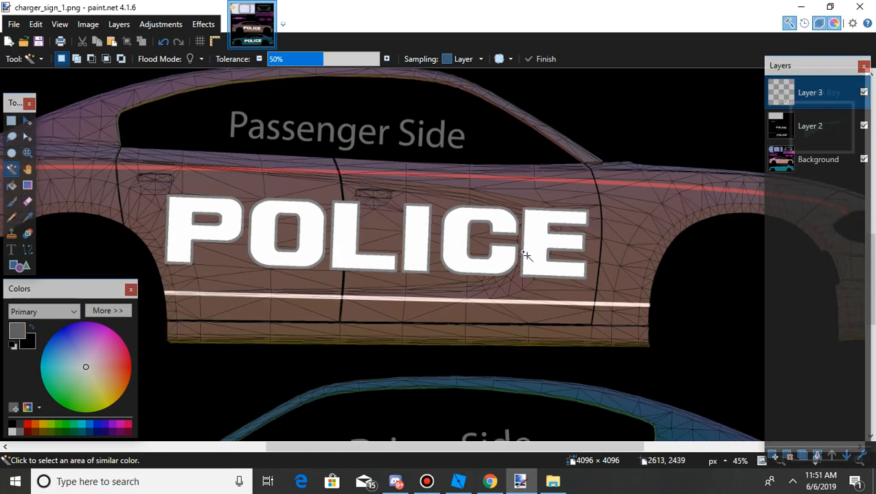
scroll(469, 247, "down", 2)
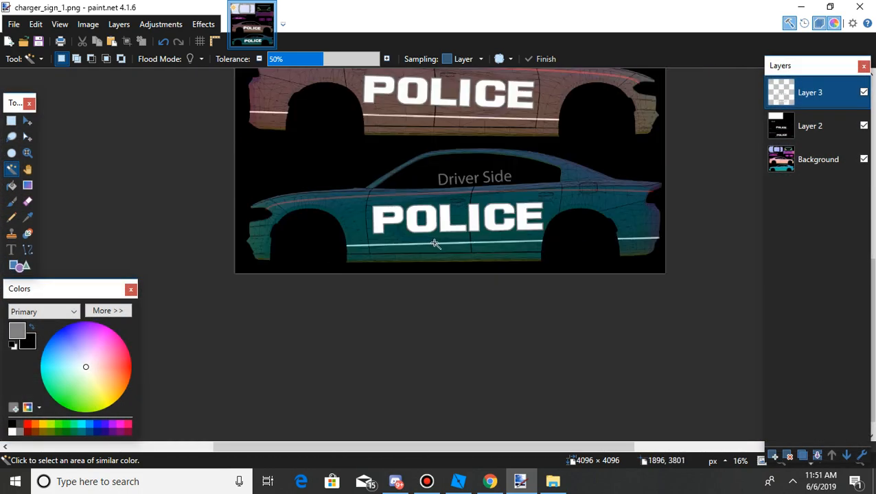
scroll(453, 220, "up", 2)
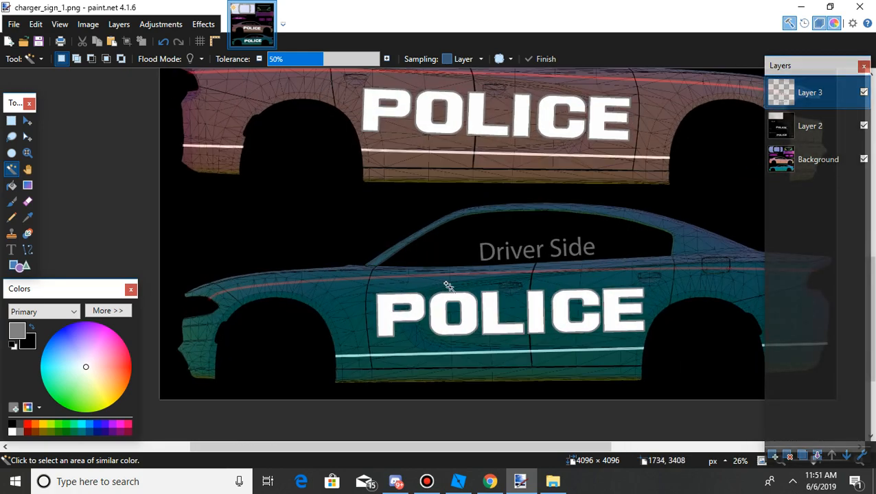
scroll(467, 285, "up", 2)
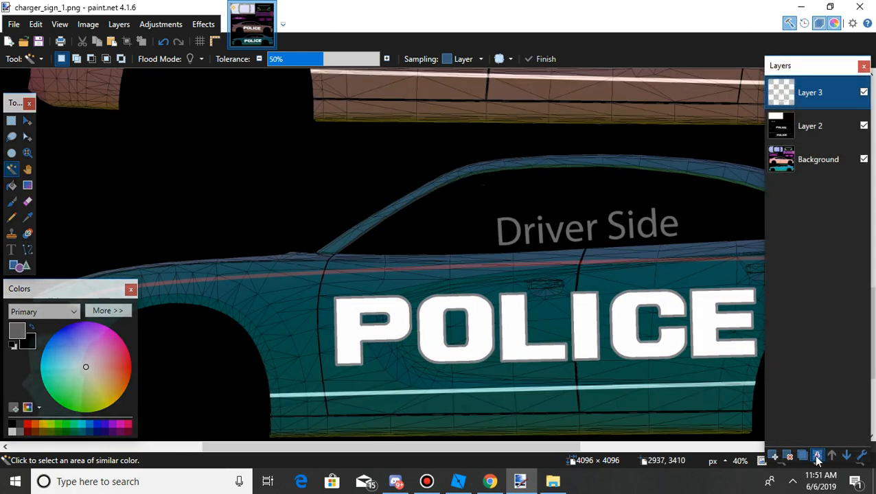
Merge the outline layer, Layer 3, down into Layer 2
left_click(816, 455)
scroll(296, 226, "down", 2)
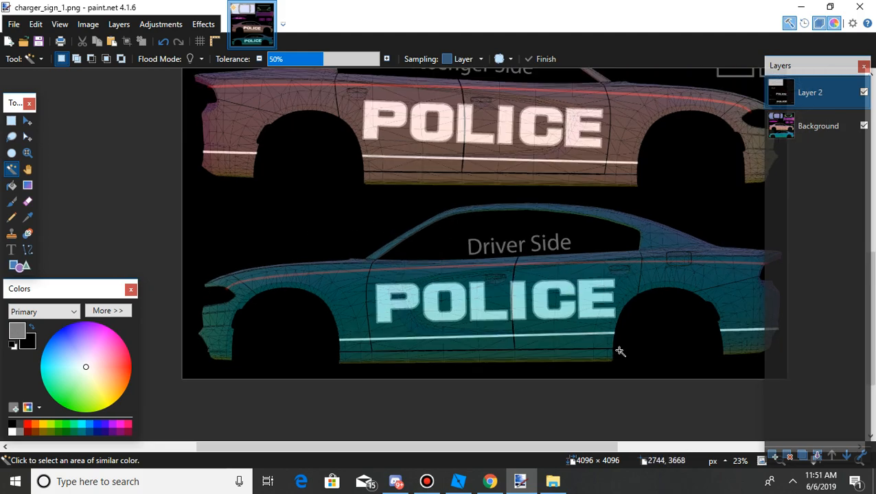
scroll(633, 306, "right", 5)
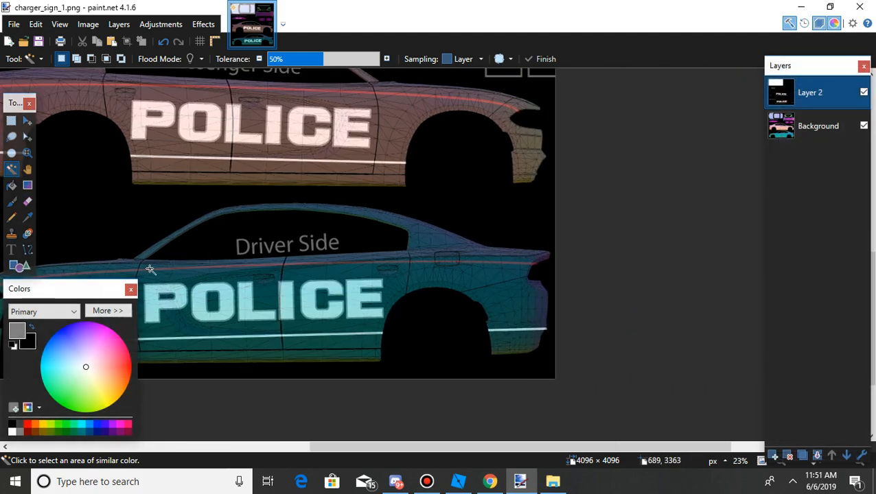
left_click(426, 481)
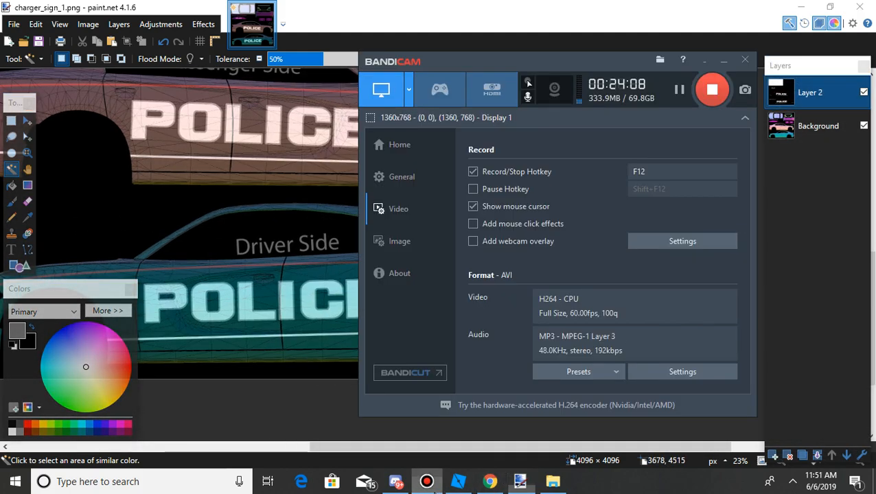
left_click(723, 61)
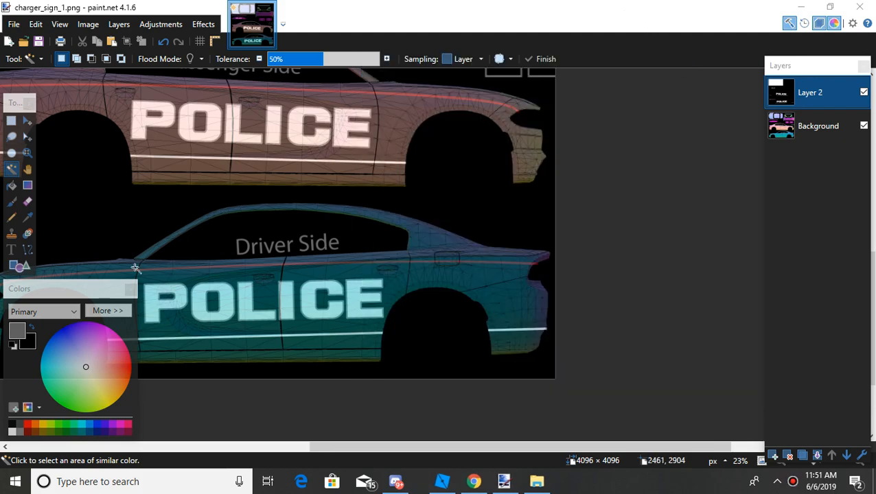
left_click(11, 249)
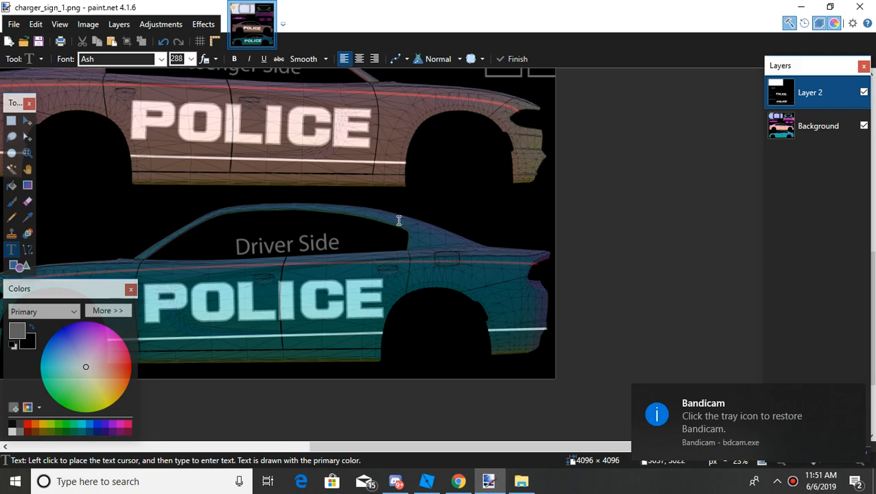
scroll(391, 227, "left", 3)
scroll(382, 234, "down", 1)
scroll(492, 285, "up", 2)
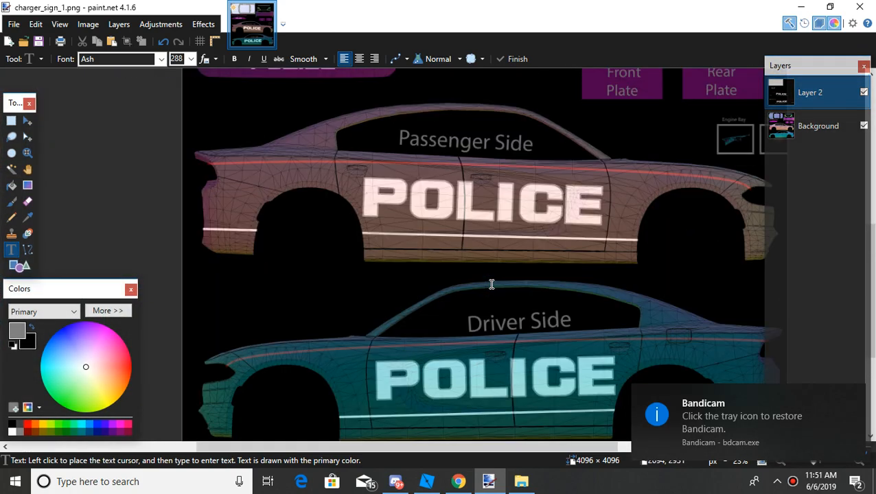
scroll(666, 211, "up", 4)
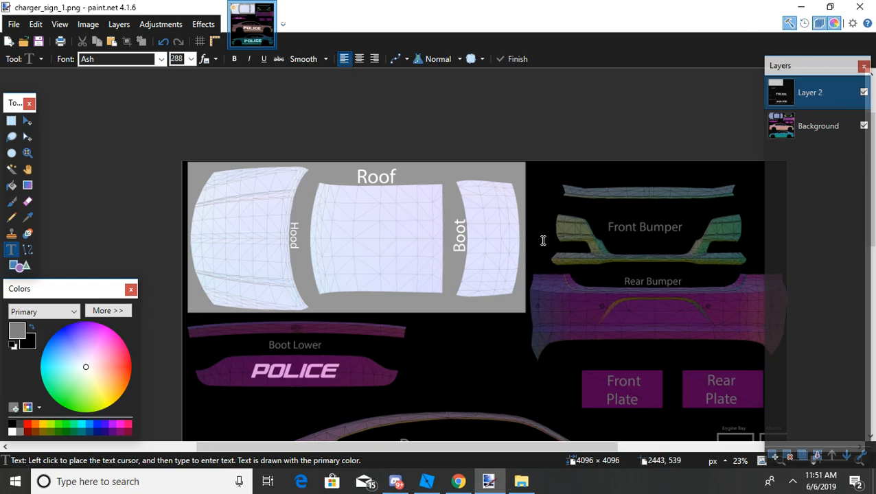
Make a rectangular selection of about 453 × 107 px on the left part of the rear bumper
left_click(11, 121)
scroll(574, 368, "up", 5)
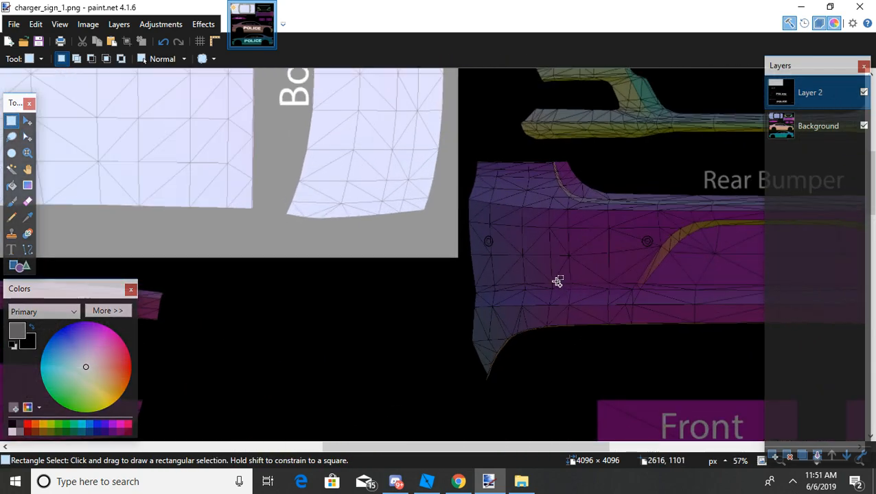
left_click_drag(489, 230, 646, 274)
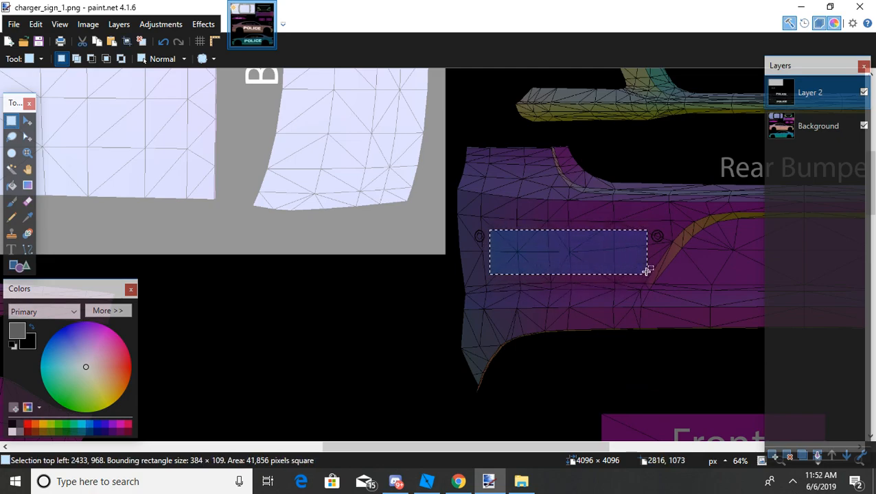
scroll(645, 264, "down", 5)
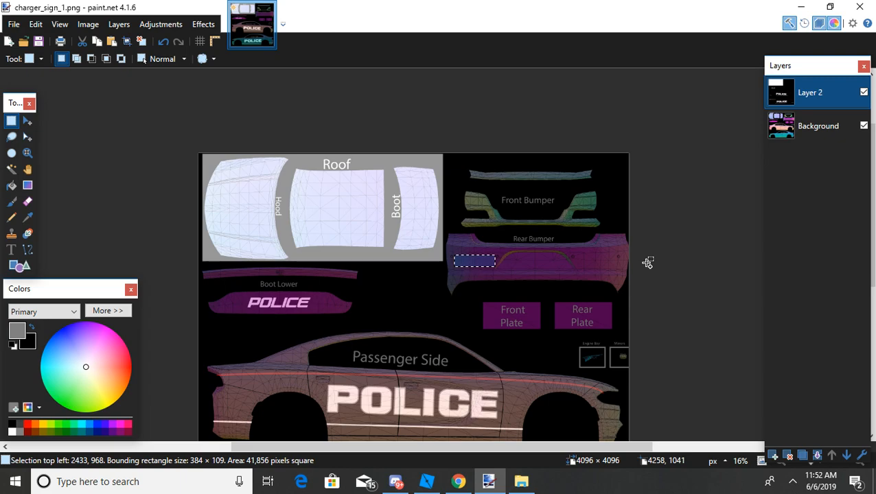
scroll(561, 256, "up", 7)
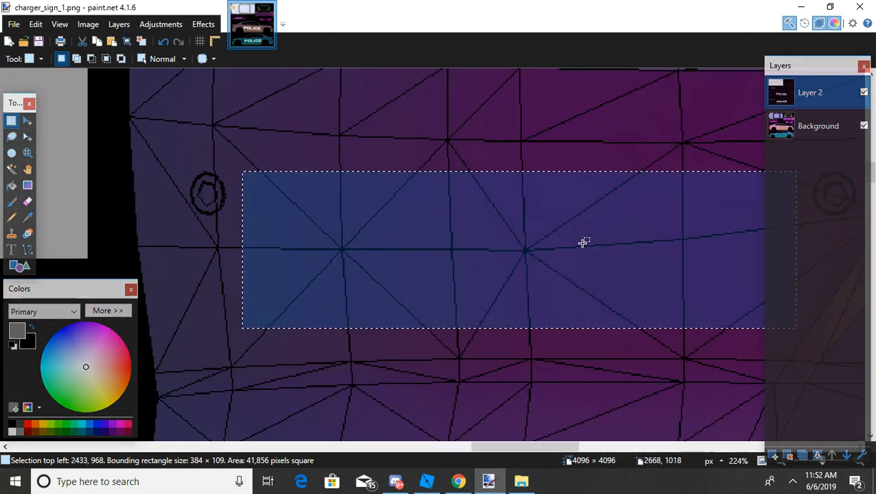
scroll(582, 243, "down", 5)
left_click(434, 212)
left_click_drag(347, 188, 716, 274)
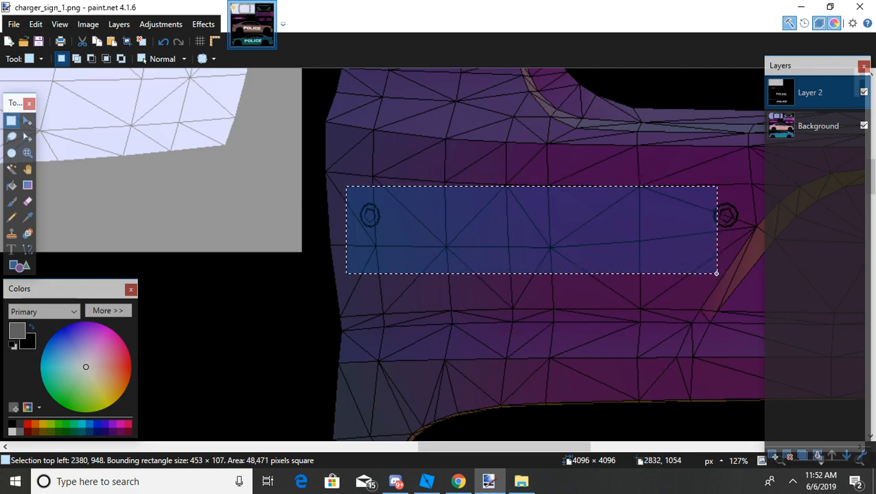
Set white as primary and dark red as secondary colour, and fill the rear bumper selection with white using a 700-wide line
left_click(12, 431)
right_click(96, 429)
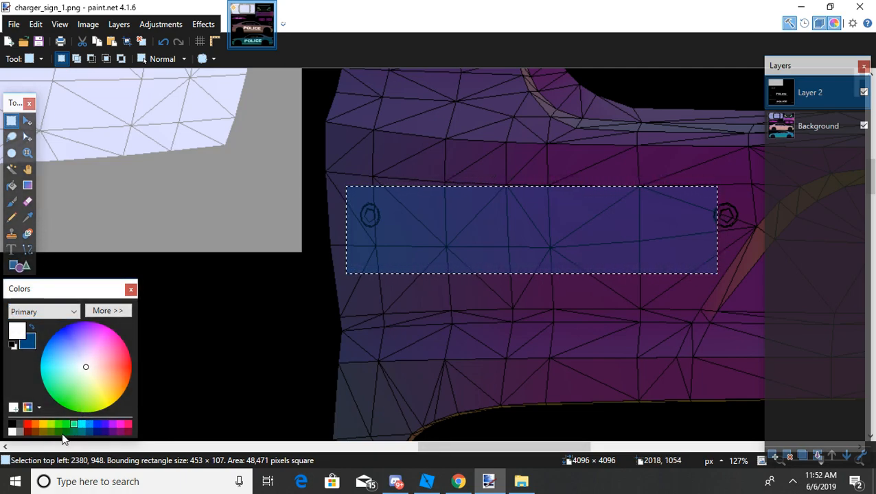
left_click(29, 433)
left_click(28, 249)
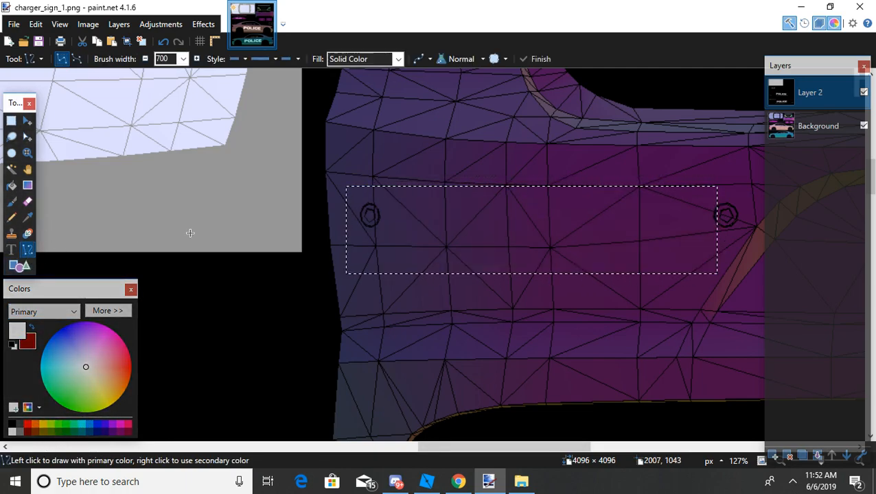
mouse_move(726, 231)
left_mouse_down()
mouse_move(528, 220)
mouse_move(336, 232)
left_mouse_up()
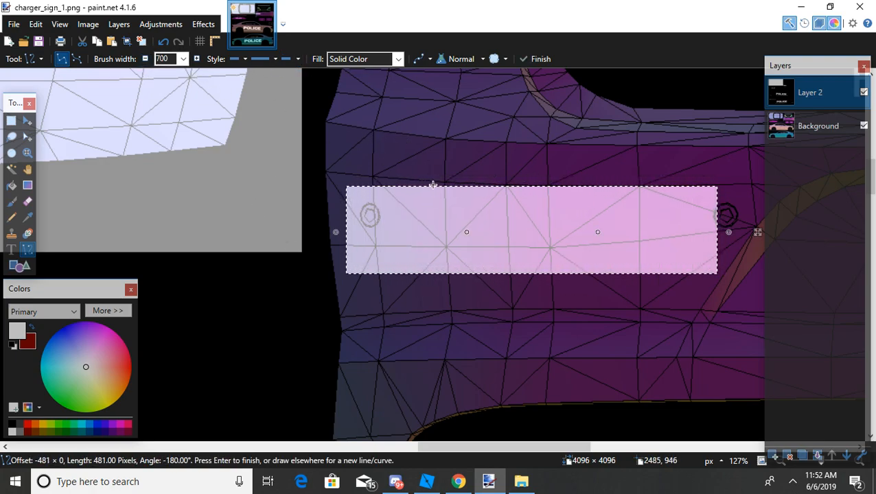
Draw a dark red diagonal stripe, 60 wide at an angle of -120°, across the left end of the white bumper patch
left_click_drag(479, 149, 375, 326)
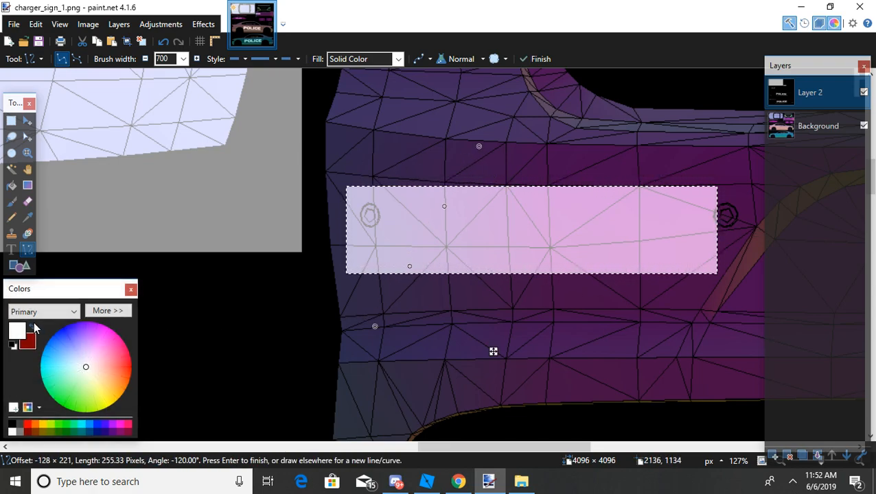
left_click(31, 325)
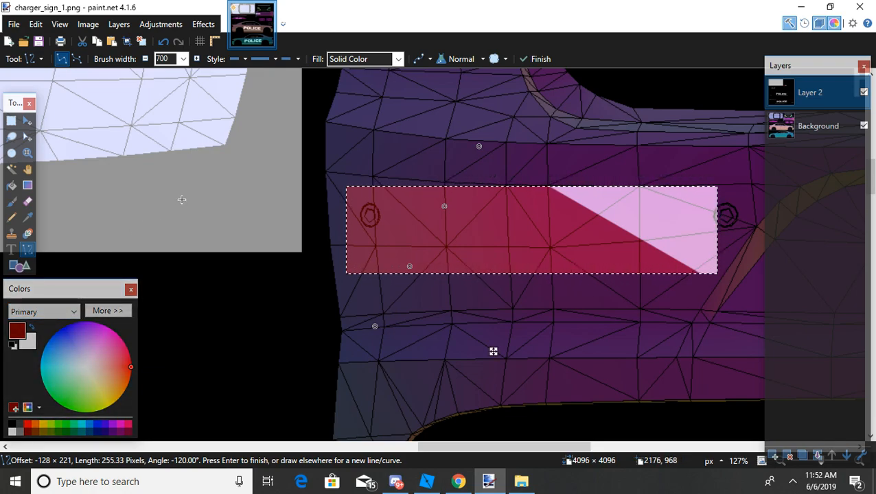
scroll(179, 61, "up", 4)
scroll(177, 60, "up", 9)
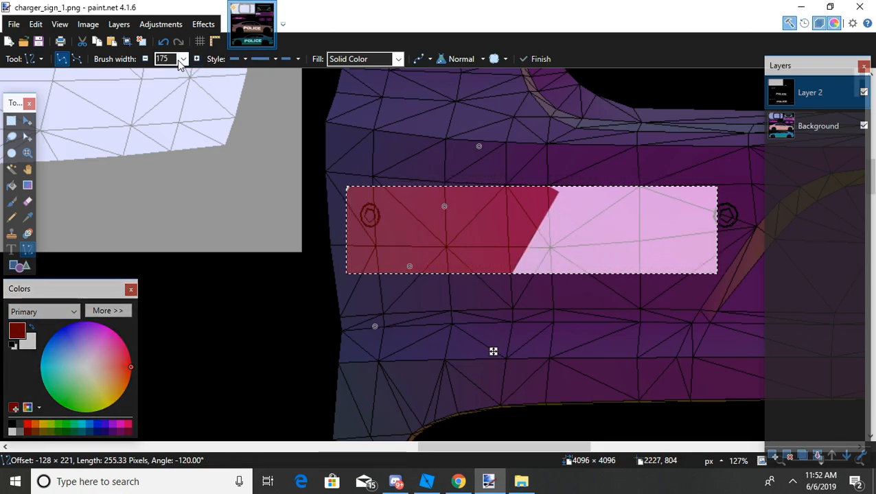
scroll(177, 60, "down", 3)
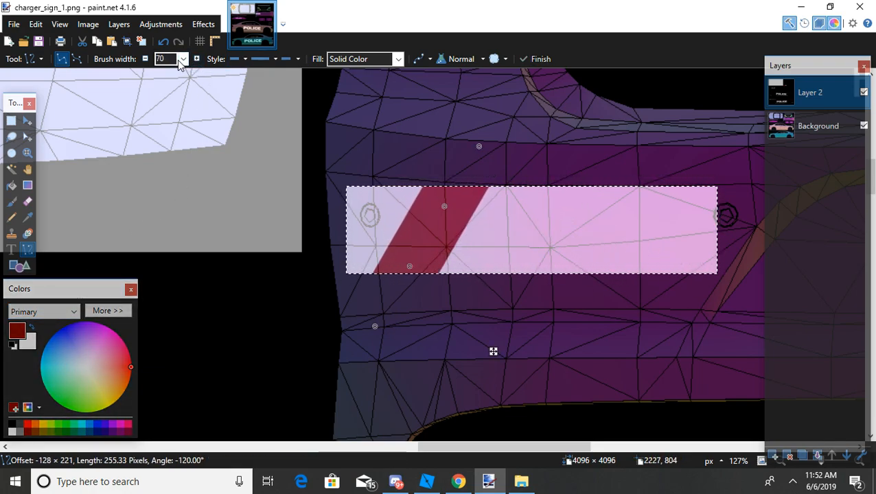
left_click_drag(493, 351, 459, 349)
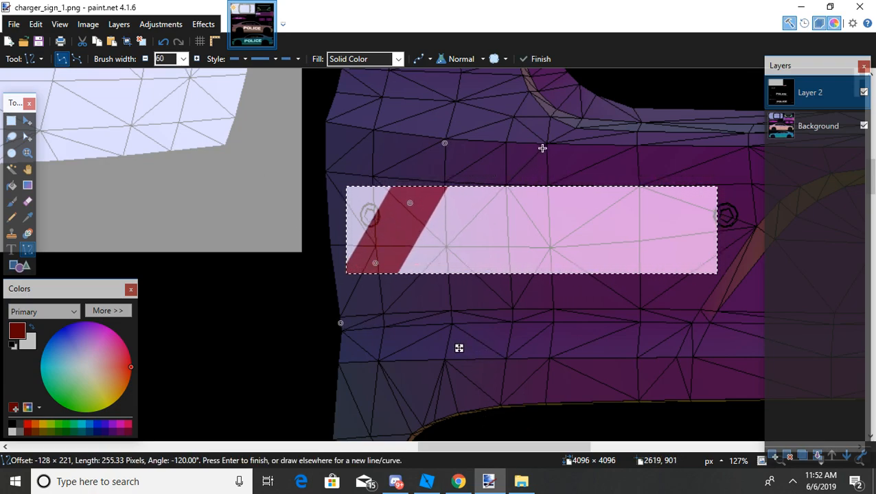
Draw three more evenly spaced dark red stripes at -120° across the white bumper patch, plus a partial stripe in its upper-left corner
left_click_drag(358, 282, 354, 286)
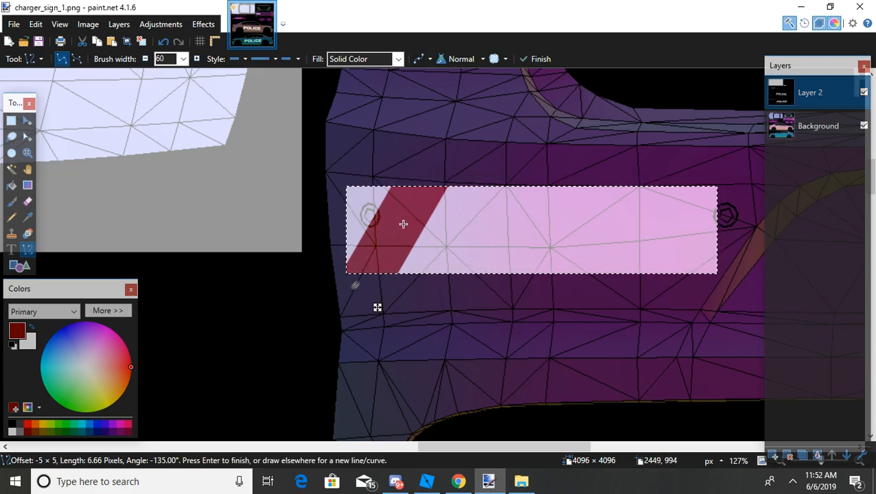
mouse_move(508, 172)
left_mouse_down()
mouse_move(470, 239)
mouse_move(594, 285)
mouse_move(632, 192)
mouse_move(464, 174)
mouse_move(452, 259)
mouse_move(463, 287)
mouse_move(446, 309)
mouse_move(431, 307)
left_mouse_up()
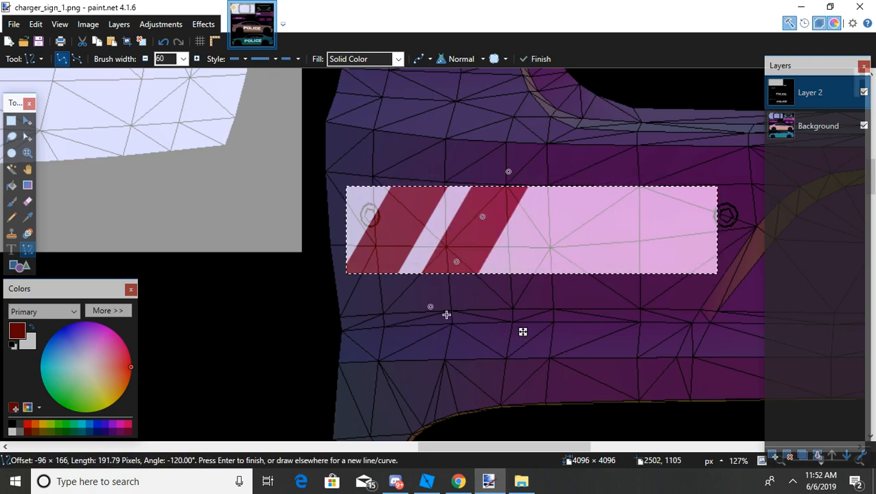
left_click_drag(522, 332, 554, 326)
left_click_drag(630, 169, 554, 333)
left_click_drag(643, 357, 664, 354)
mouse_move(735, 182)
left_mouse_down()
mouse_move(662, 312)
mouse_move(668, 332)
left_mouse_up()
left_click_drag(750, 351, 763, 353)
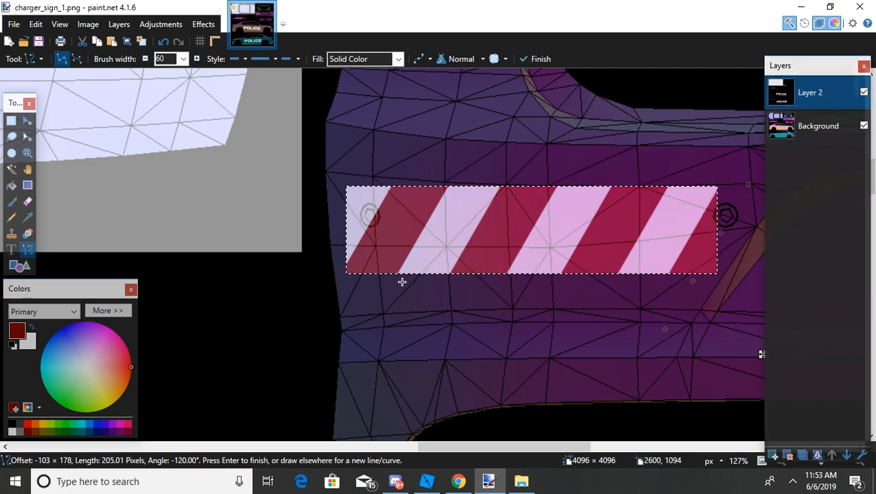
left_click_drag(339, 163, 292, 247)
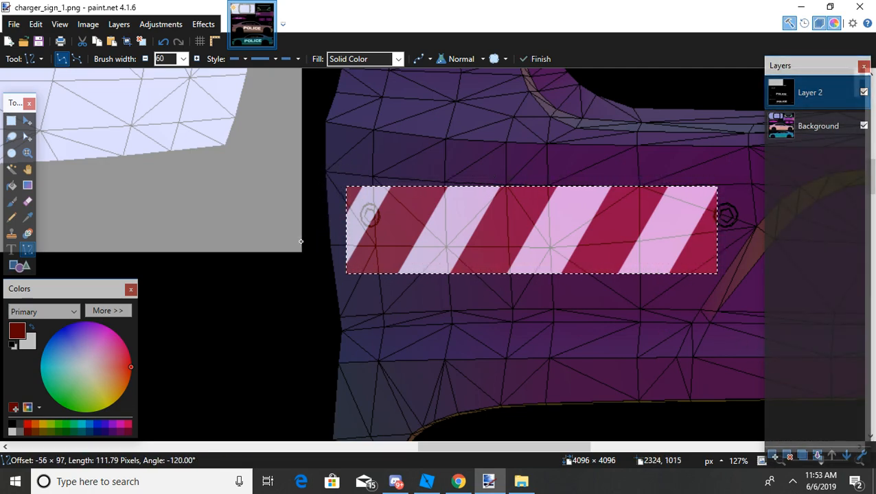
left_click_drag(359, 266, 352, 262)
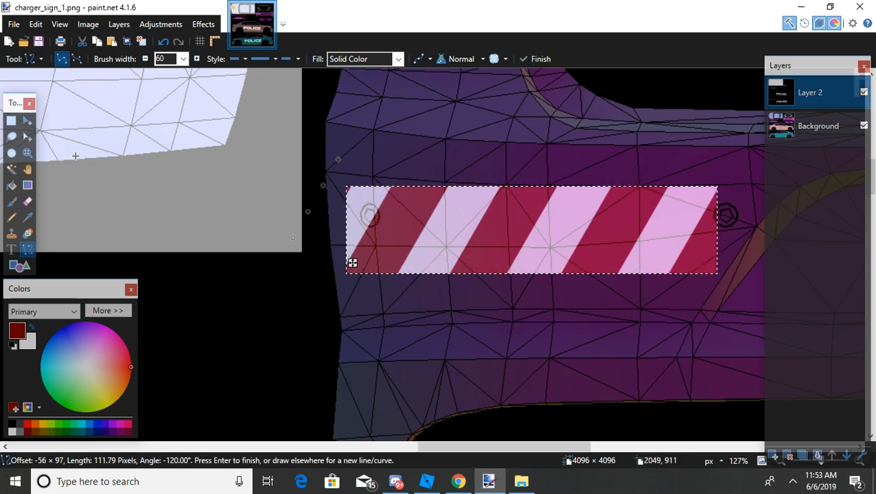
Place a mirrored copy of the striped patch on the right end of the rear bumper, sized to about 499 × 107 px, and deselect it
left_click(11, 120)
scroll(357, 204, "down", 3)
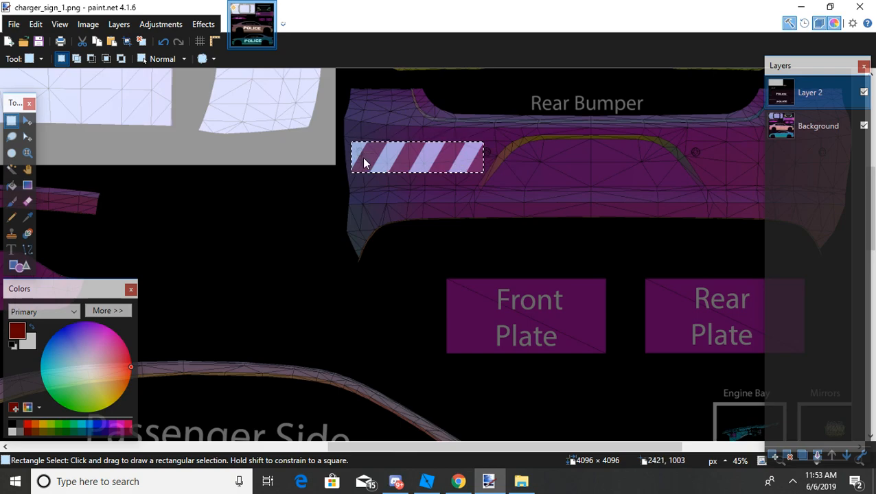
key("m")
left_click_drag(351, 159, 611, 160)
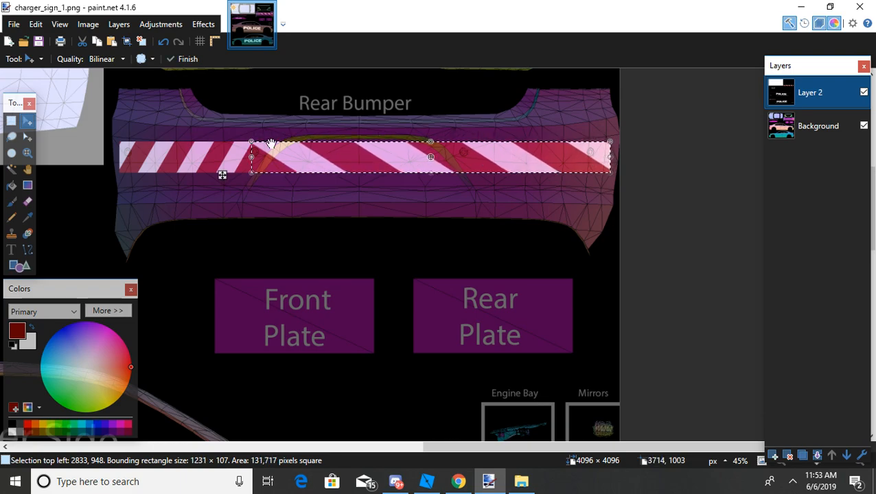
left_click_drag(250, 157, 467, 176)
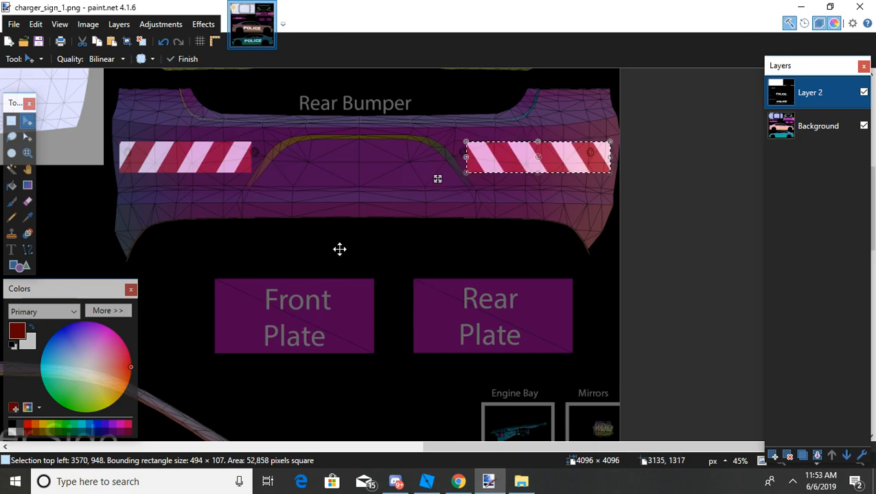
left_click_drag(615, 155, 618, 158)
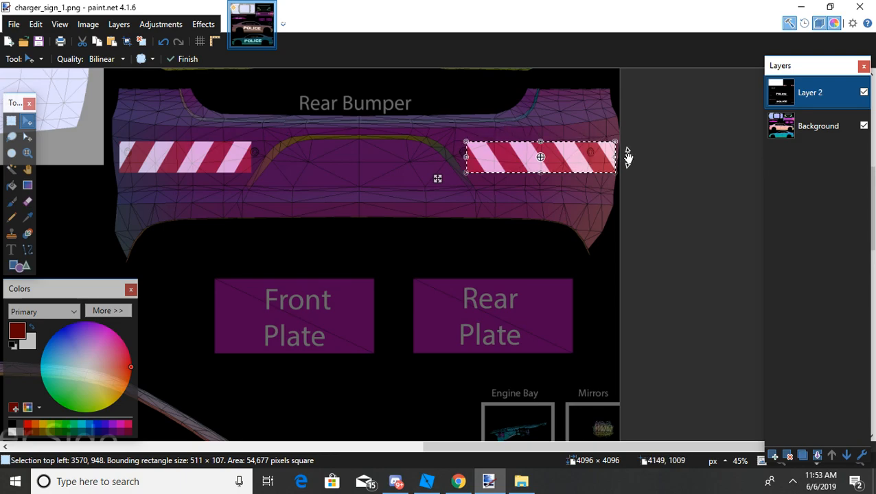
left_click_drag(619, 156, 612, 155)
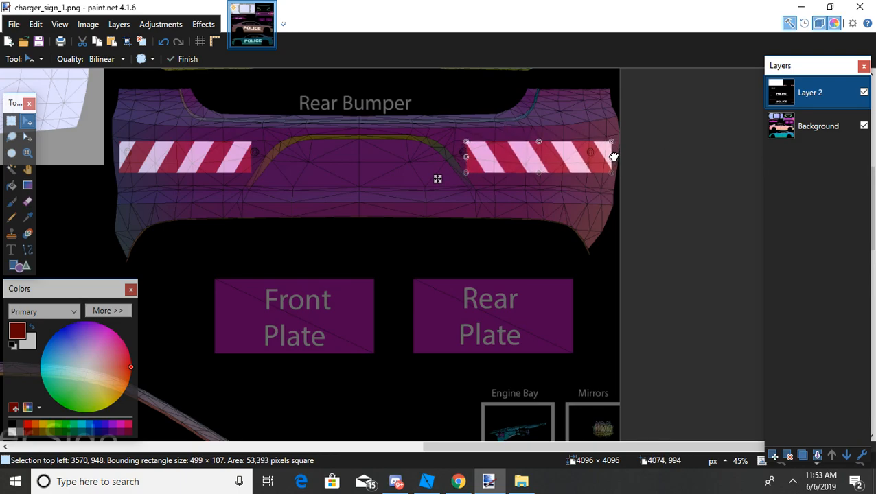
key("s")
scroll(453, 170, "down", 4)
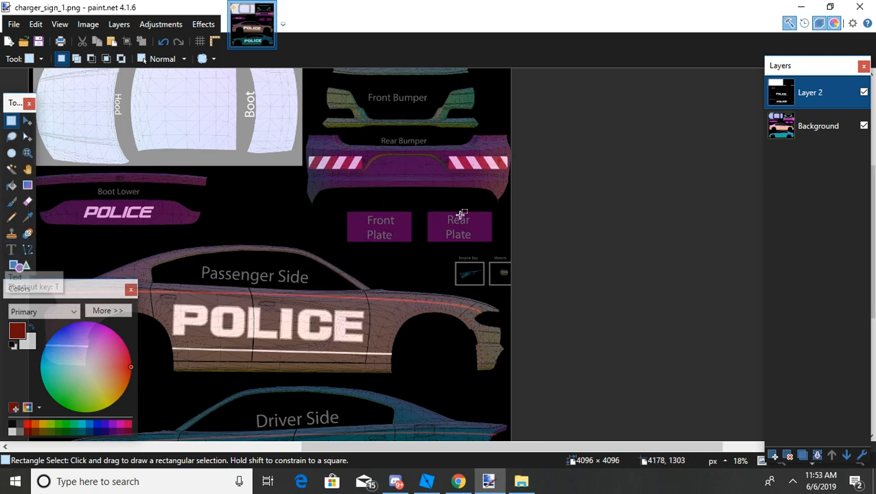
Add the dark red text "WASUP" in Ash at size 84 and centre it on the Front Plate
key("t")
left_click(367, 207)
type("WASUP")
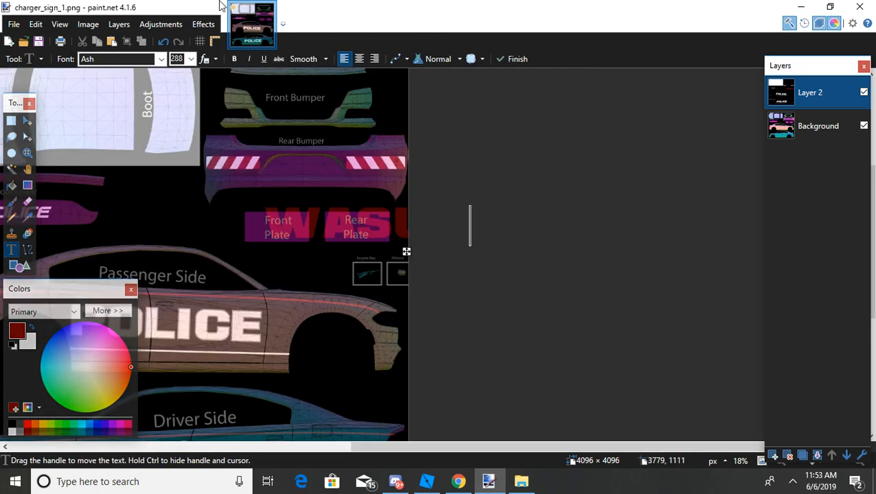
scroll(186, 61, "down", 5)
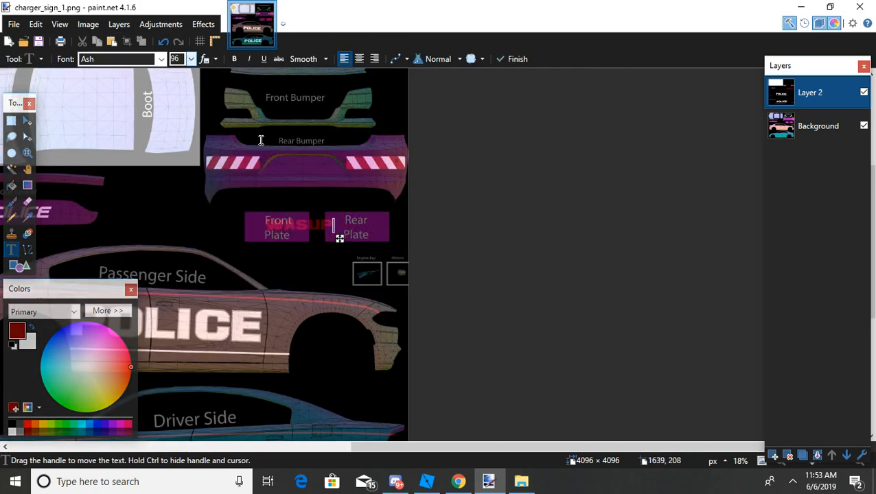
left_click_drag(341, 238, 319, 240)
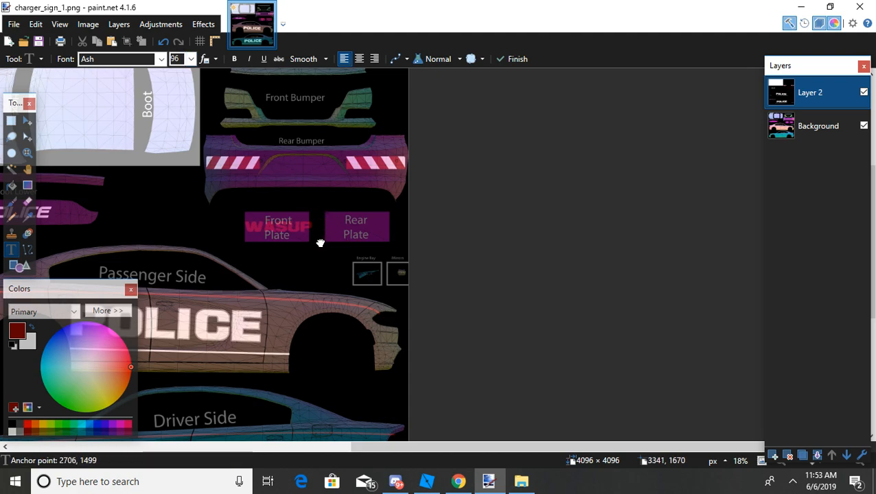
scroll(190, 63, "down", 1)
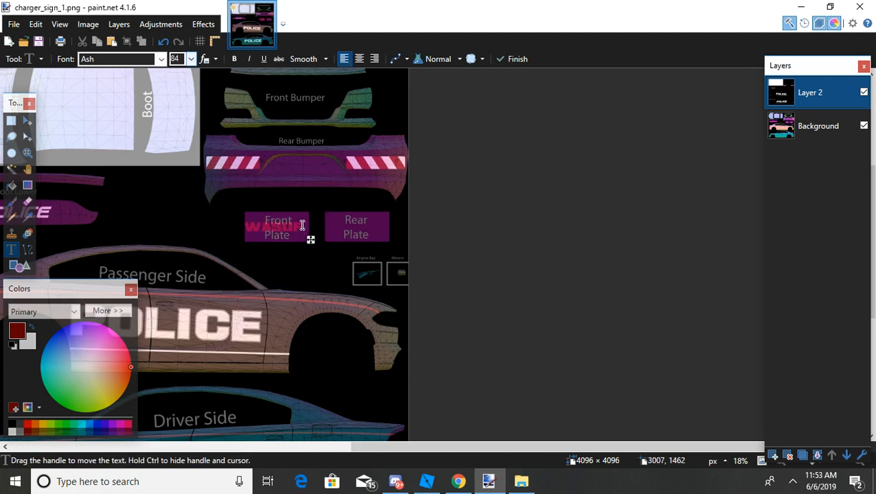
left_click_drag(310, 241, 313, 241)
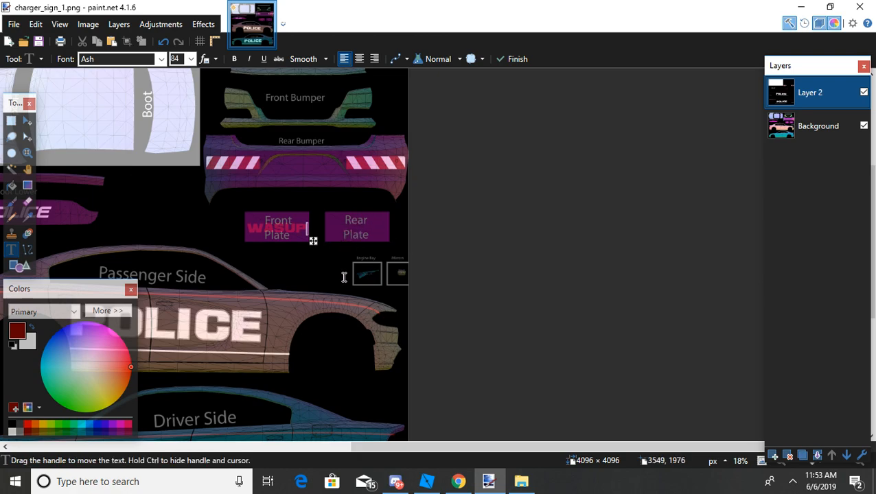
Draw a rectangle about 524 × 187 px over the Engine Bay and Mirrors boxes and colour it black
left_click(20, 266)
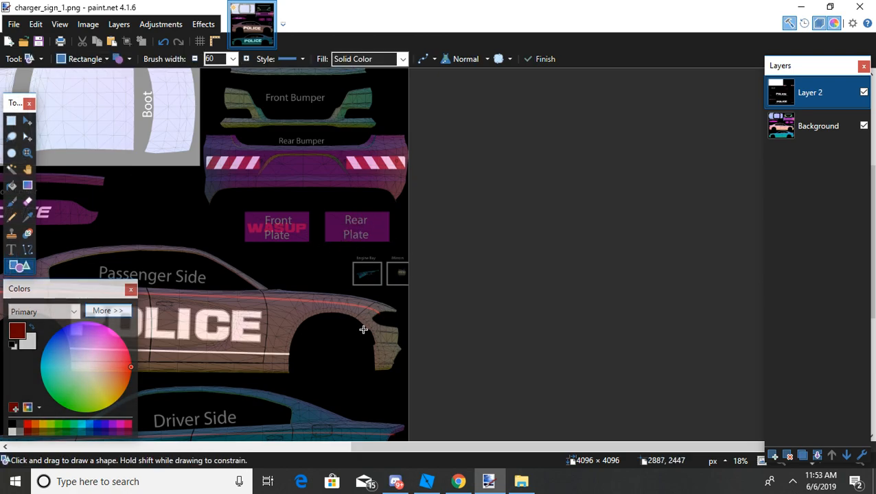
left_click_drag(351, 263, 418, 284)
mouse_move(355, 275)
left_mouse_down()
mouse_move(393, 274)
mouse_move(362, 275)
left_mouse_up()
left_click(10, 432)
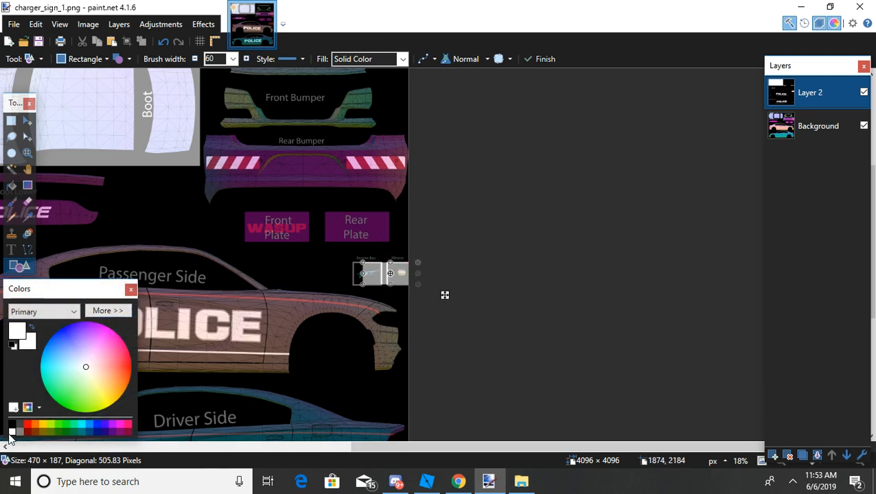
left_click_drag(363, 275, 356, 274)
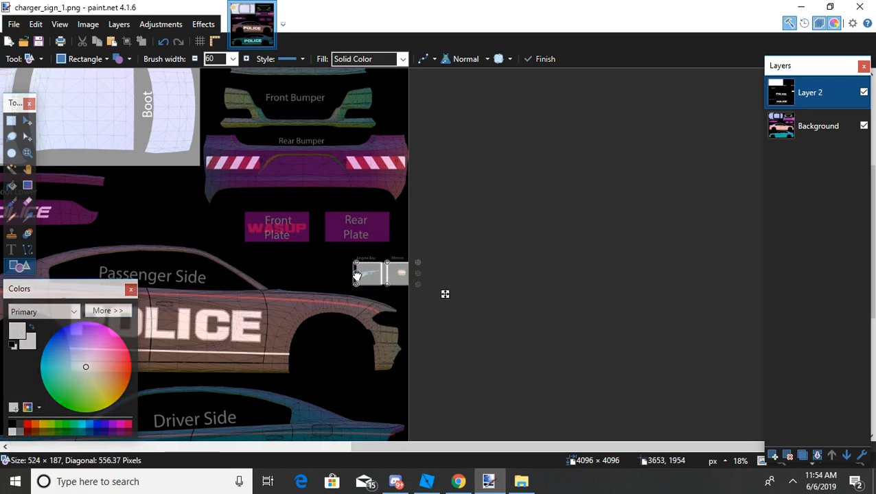
left_click(12, 427)
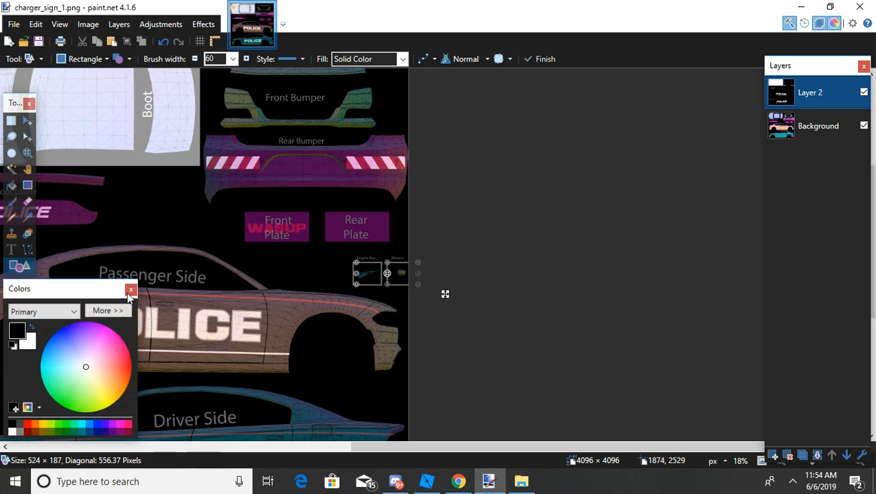
left_click(12, 123)
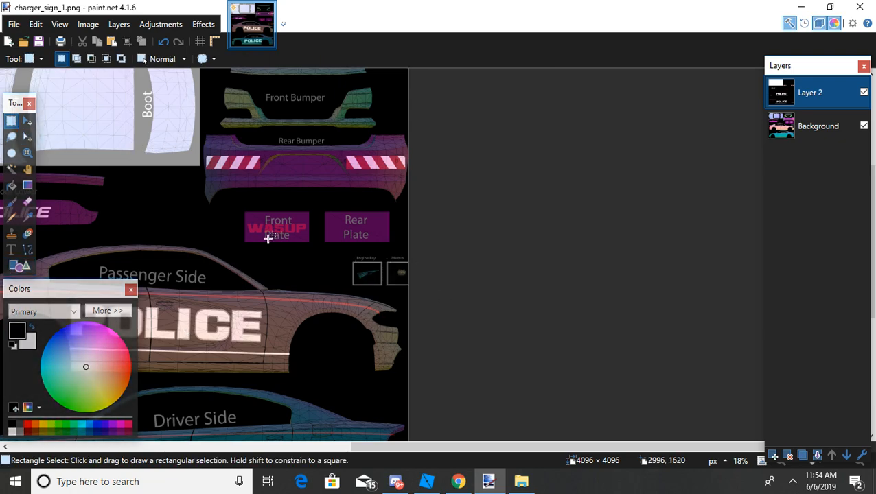
Switch to Chrome to examine the lettering on the Ford police sedan reference photo, and return to paint.net
scroll(267, 235, "down", 2)
scroll(238, 244, "down", 1)
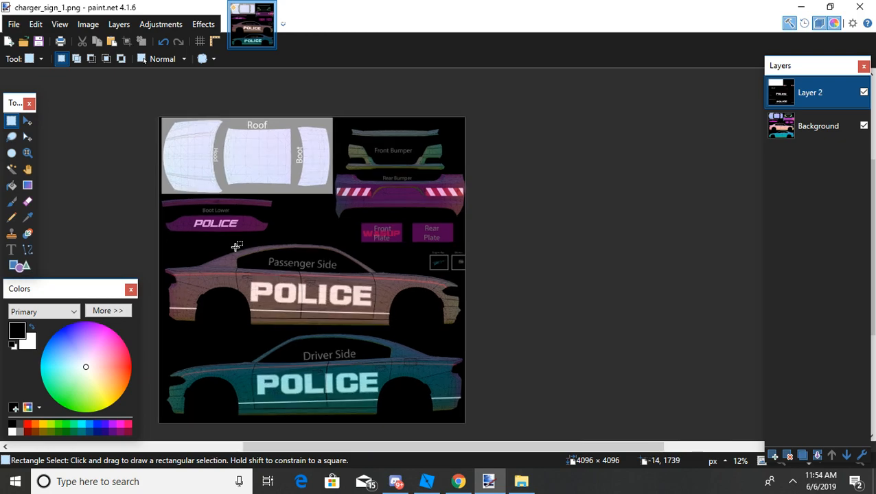
left_click(458, 482)
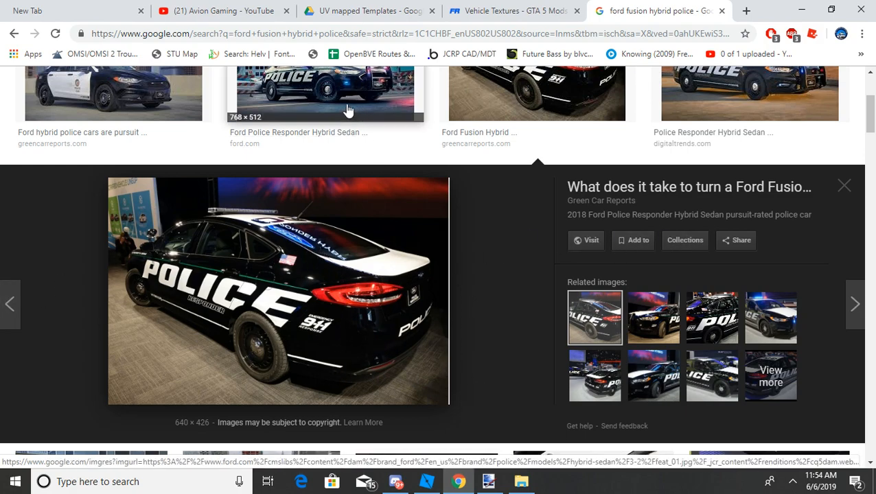
left_click(488, 481)
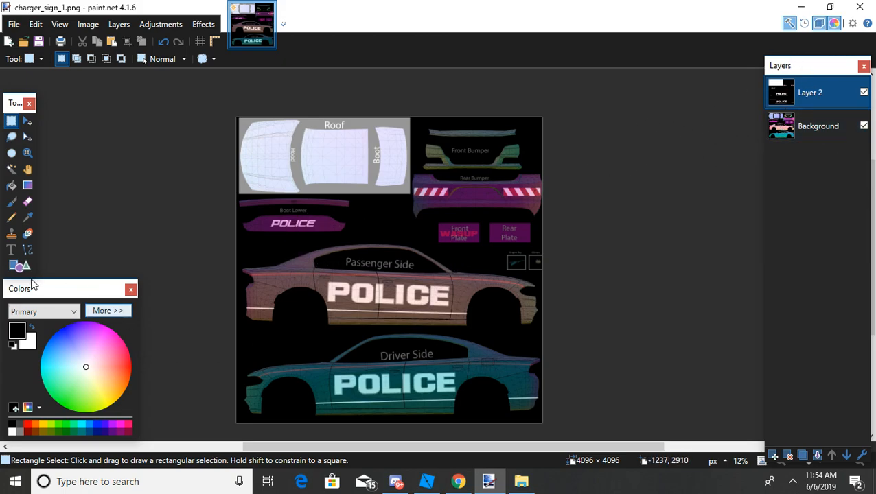
Add "911" in white, bold italic Ash at size 84 on the passenger side's rear quarter panel, below the red stripe
left_click(11, 250)
scroll(304, 257, "up", 5)
scroll(305, 257, "up", 2)
left_click(259, 280)
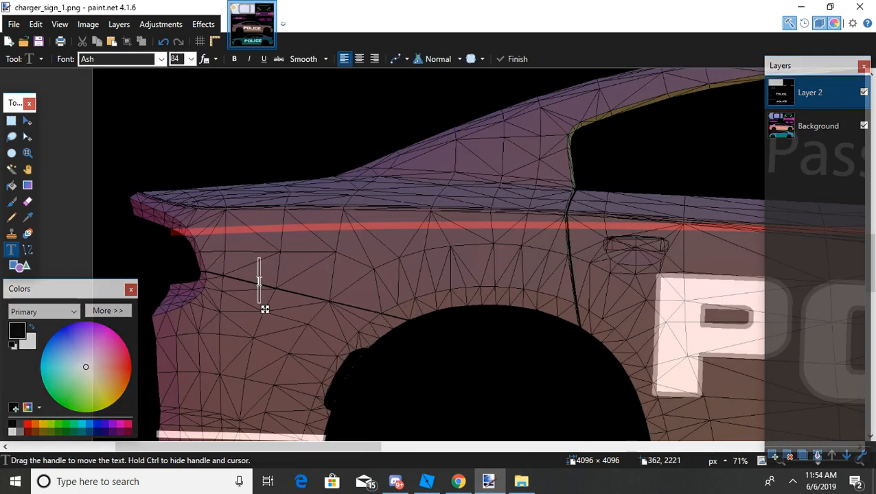
left_click(30, 327)
left_click(233, 60)
left_click(249, 59)
left_click_drag(356, 310, 343, 331)
type("CALL")
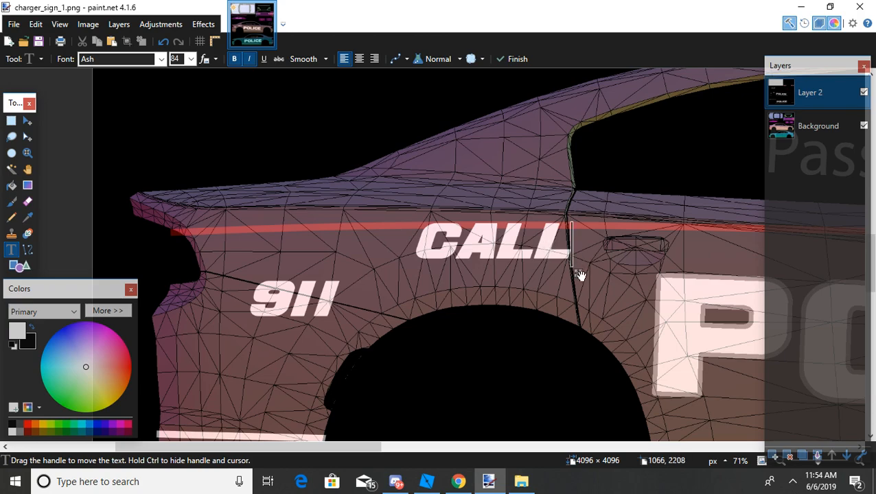
left_click_drag(580, 274, 422, 294)
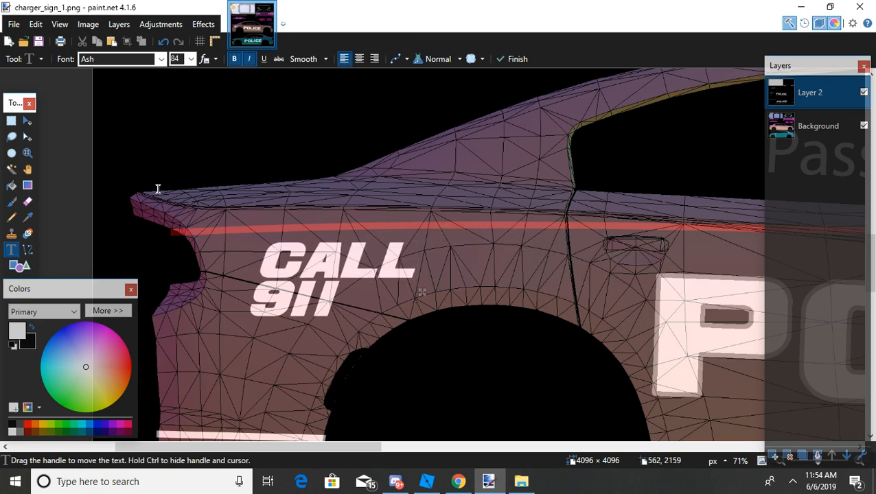
left_click_drag(420, 292, 521, 293)
key("ctrl+z")
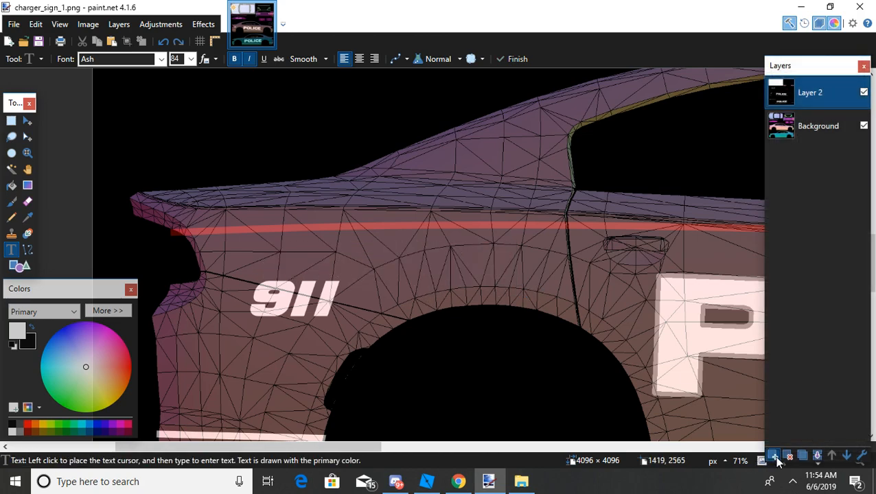
Add a new layer and place the bold italic white text "CALL" on it, above the passenger side's rear wheel arch
left_click(773, 457)
left_click(442, 271)
type("CALL")
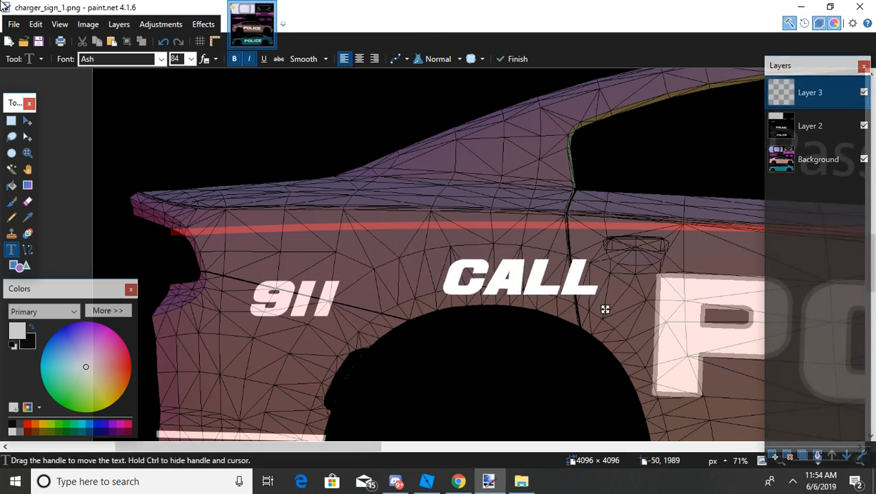
Shrink the CALL text to fit a selection of about 182 × 54 px, position it directly above the 911, and deselect it
type("s")
left_click_drag(440, 254, 601, 303)
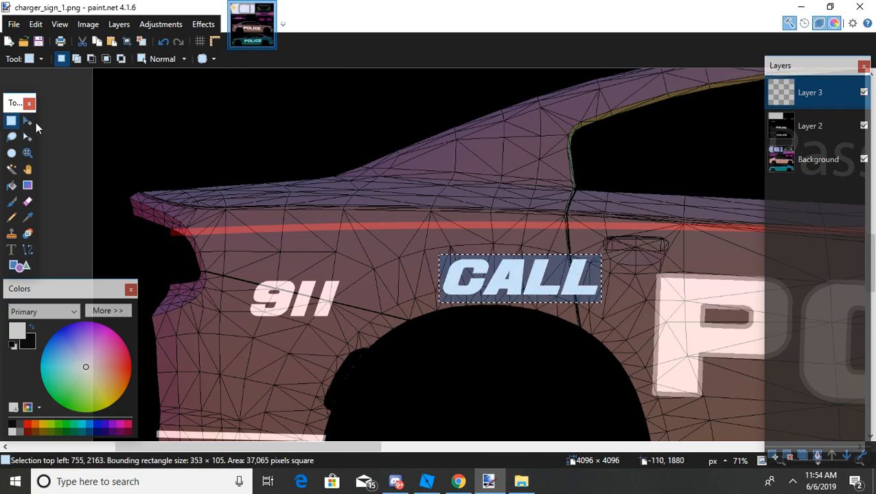
left_click(28, 120)
left_click_drag(601, 256, 512, 270)
left_click_drag(538, 298, 362, 289)
left_click_drag(333, 263, 355, 256)
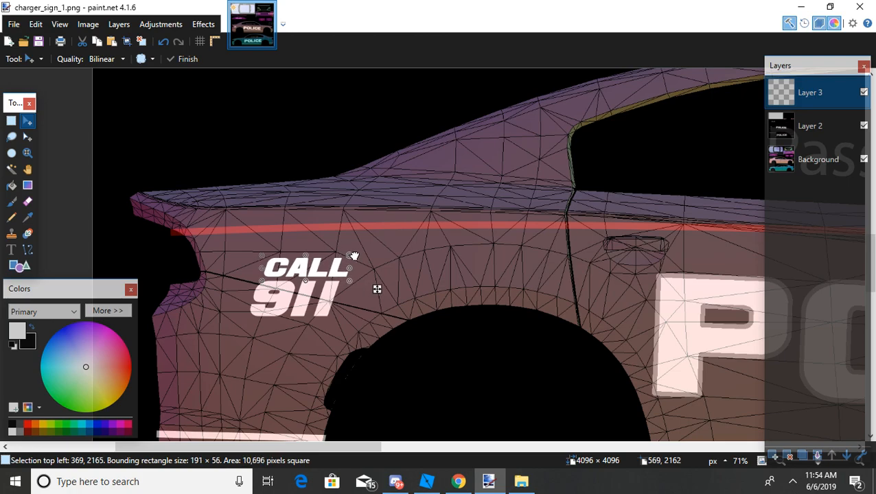
left_click_drag(261, 277, 258, 281)
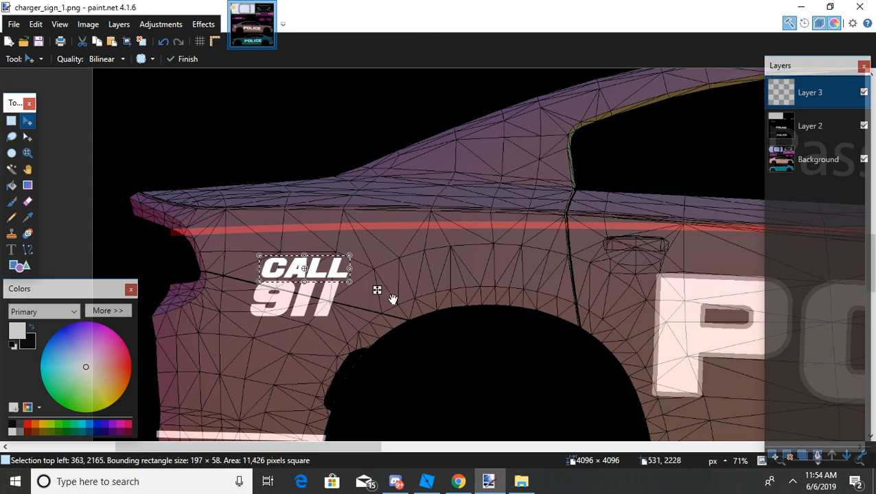
left_click_drag(350, 273, 369, 290)
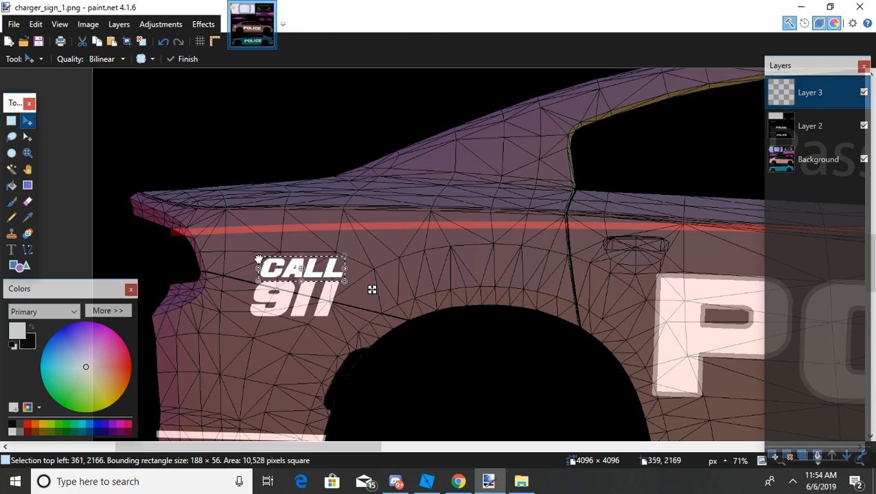
left_click_drag(258, 258, 262, 260)
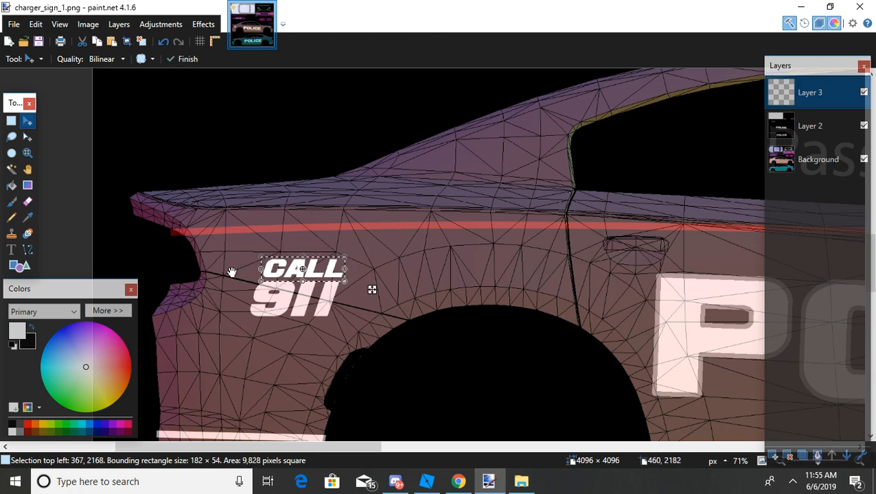
left_click(11, 121)
left_click(100, 172)
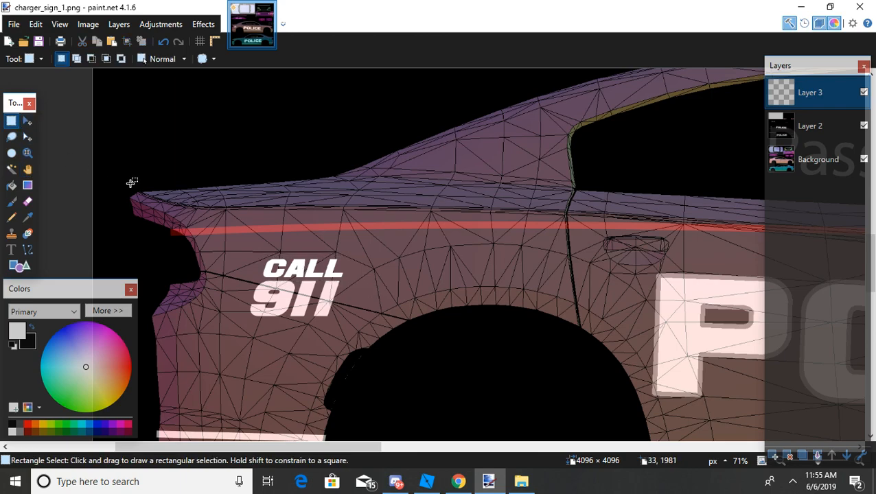
Select the CALL 911 lettering on the passenger side's rear quarter panel with a rectangle of about 256 × 162 px
scroll(256, 232, "down", 7)
left_click(250, 235)
scroll(250, 235, "up", 2)
scroll(252, 235, "up", 1)
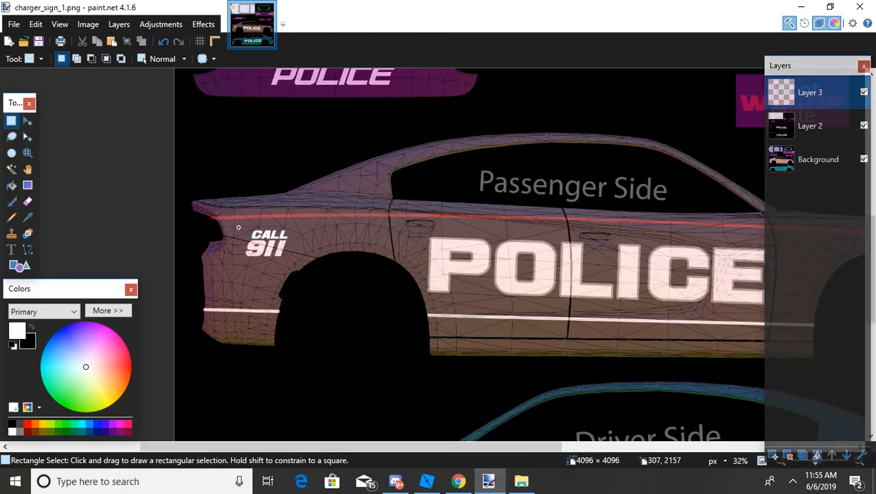
left_click_drag(238, 228, 284, 252)
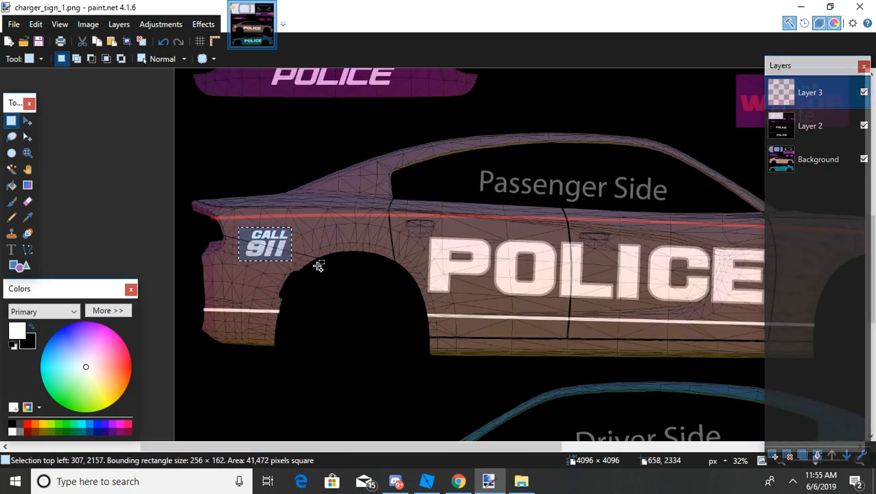
key("m")
left_click_drag(315, 277, 361, 290)
key("ctrl+z")
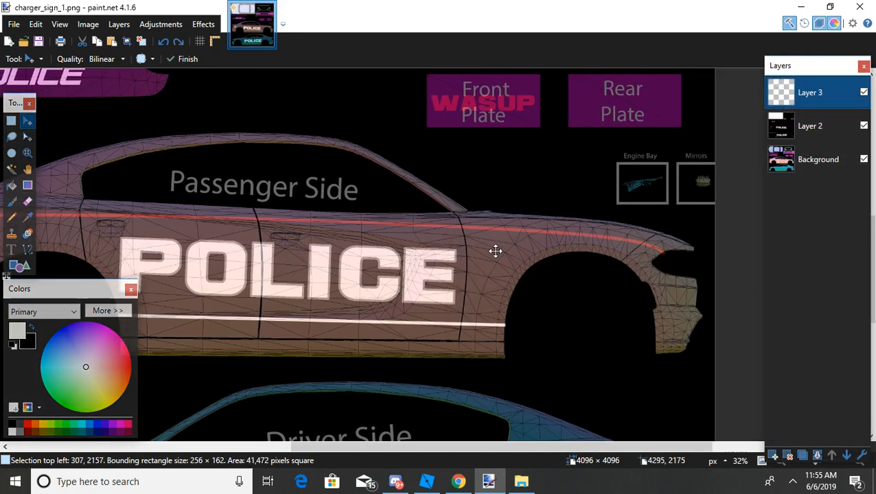
Merge Layer 3 into Layer 2, place a copy of the CALL 911 lettering on the driver side's rear quarter panel, and deselect it
scroll(511, 252, "left", 4)
left_click(816, 456)
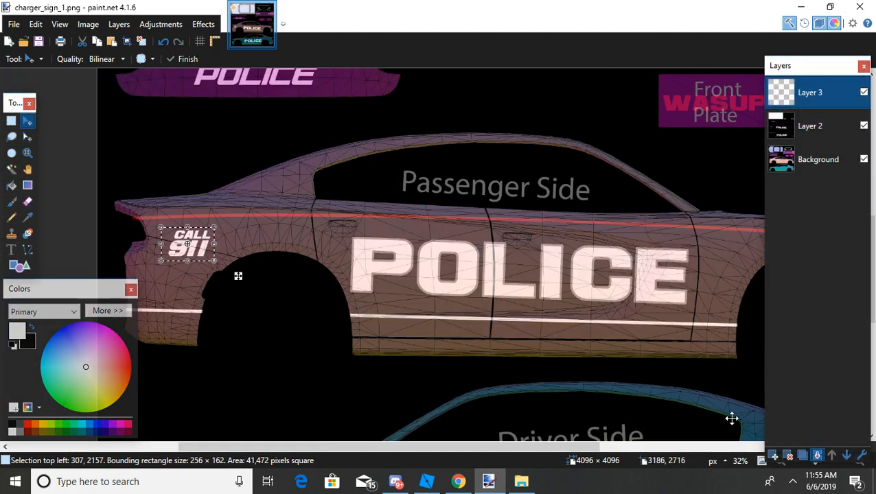
scroll(275, 282, "right", 7)
left_click_drag(235, 280, 534, 221)
scroll(295, 289, "down", 5)
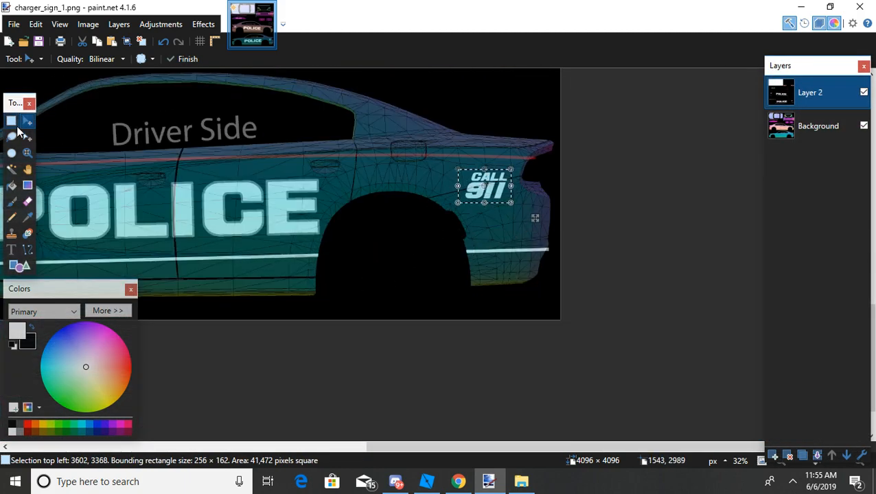
key("s")
Set Layer 2's opacity to 255 and merge it down into the Background layer
scroll(231, 151, "down", 3)
scroll(289, 160, "up", 3)
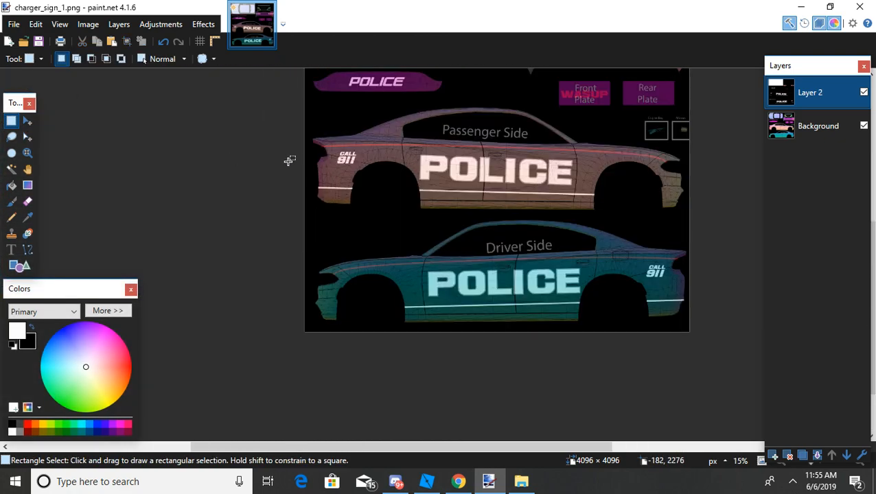
scroll(325, 165, "down", 2)
scroll(363, 175, "up", 5)
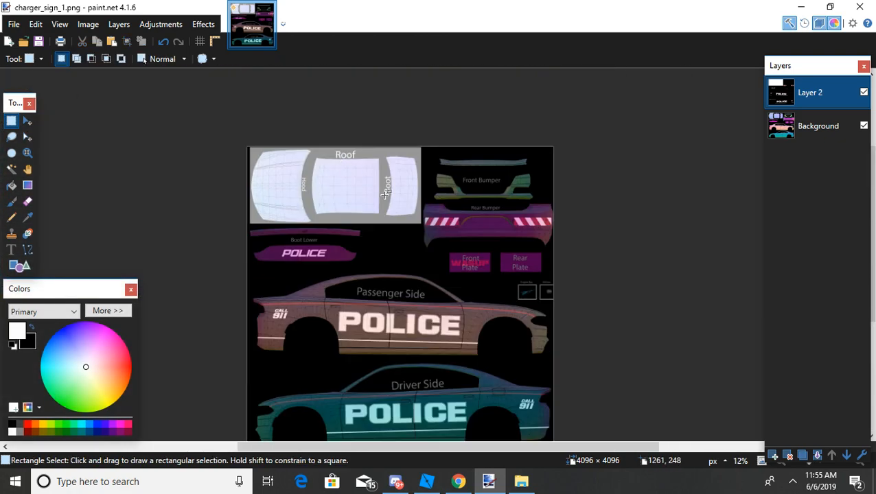
scroll(321, 163, "down", 1)
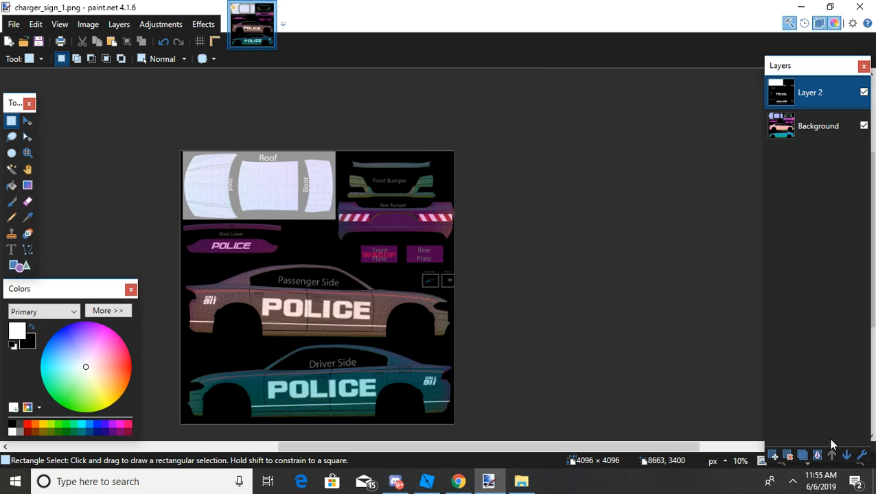
left_click(863, 457)
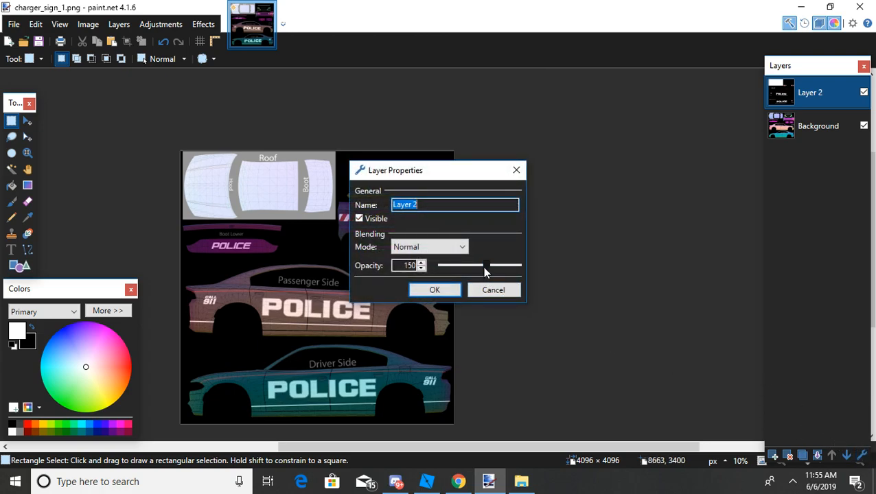
left_click_drag(485, 270, 520, 266)
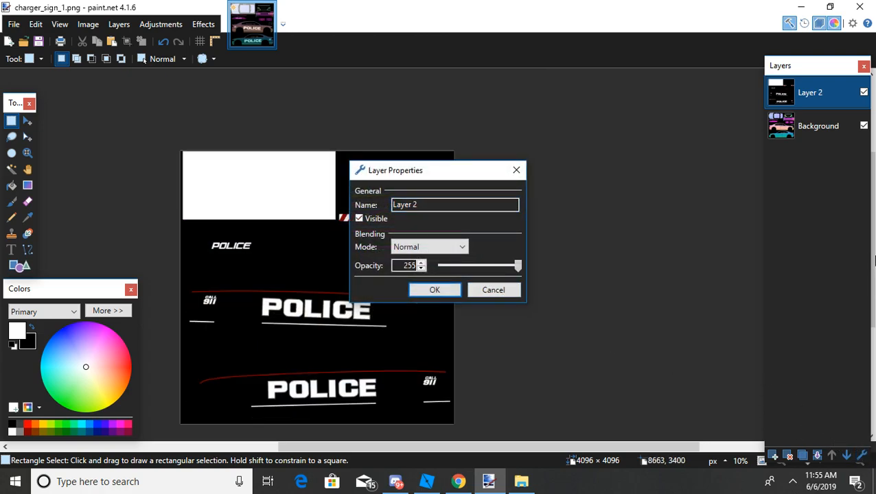
left_click(416, 291)
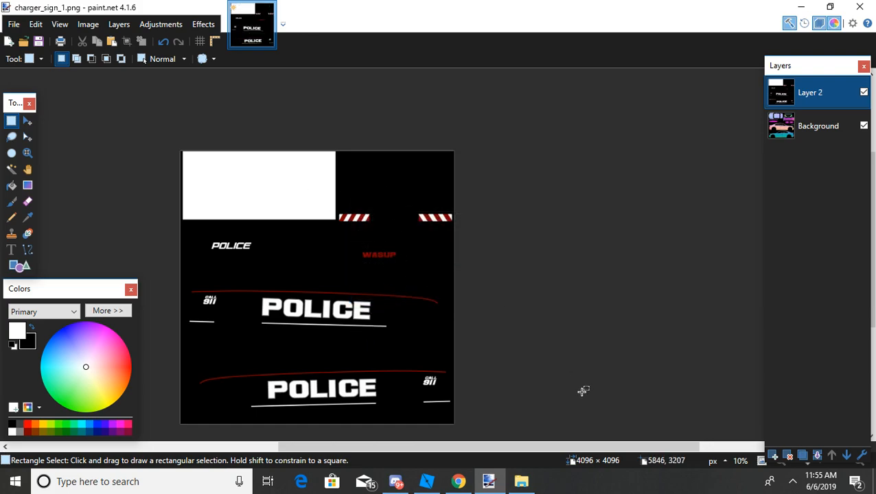
left_click(816, 458)
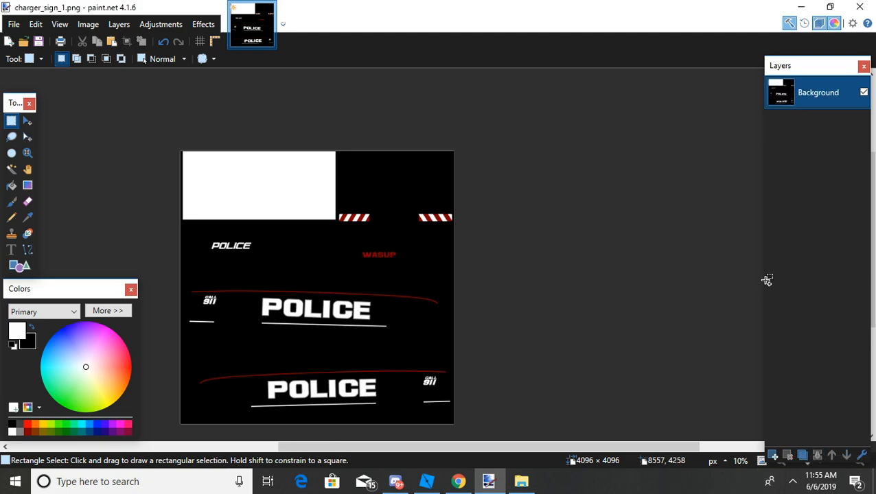
Save the flattened texture as a new file named charger_sign_2
left_click(14, 24)
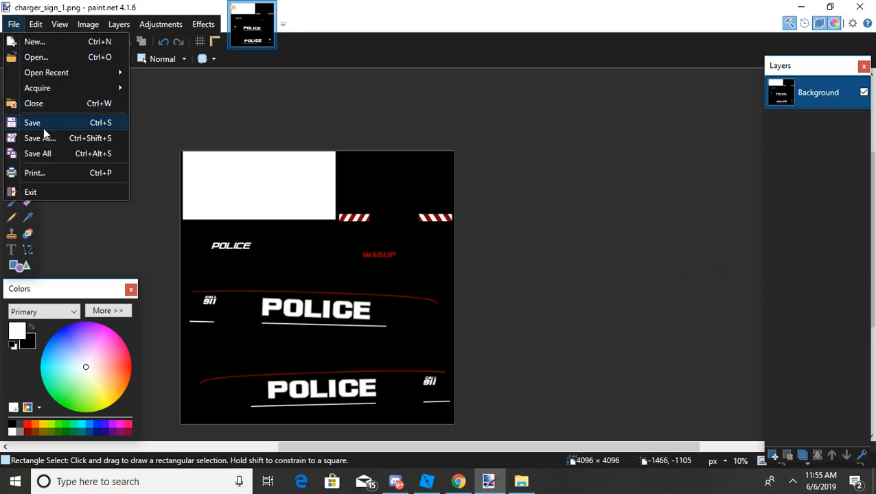
key("ctrl+shift+s")
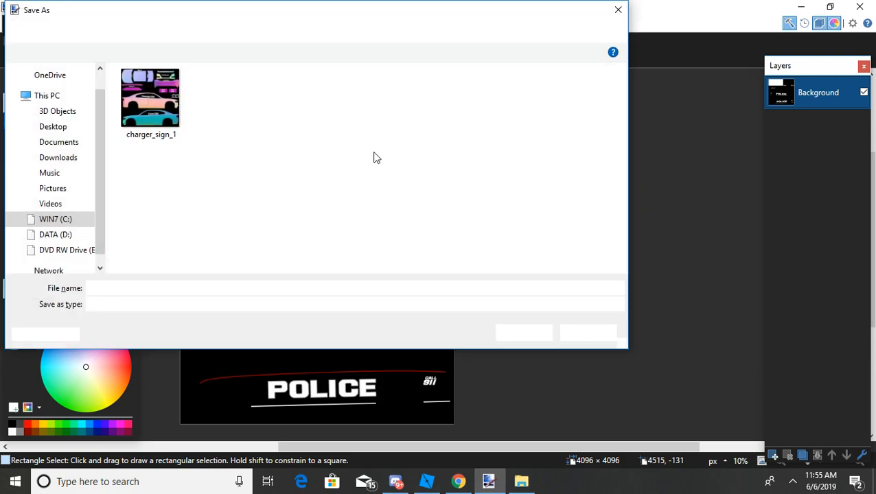
key("BackSpace")
type("2")
key("Return")
left_click(629, 345)
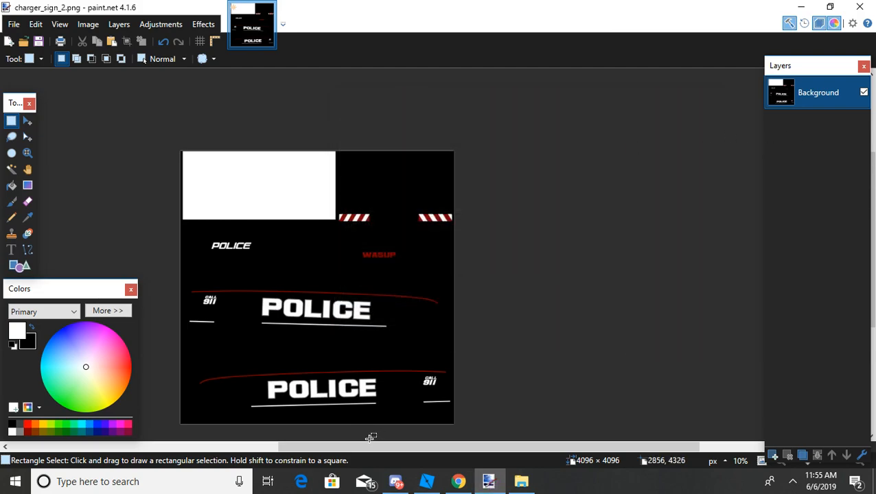
Switch to Chrome and open the Decals section of Roblox's Develop page at roblox.com/develop?View=13
left_click(458, 481)
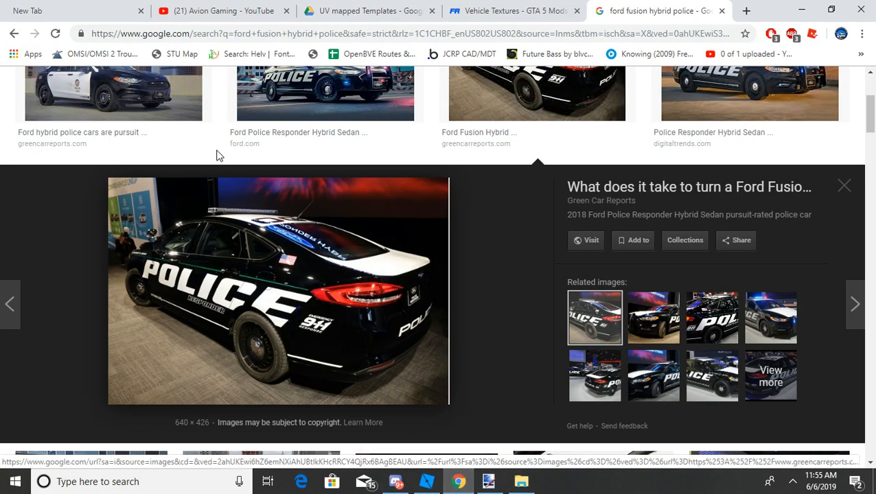
left_click(74, 8)
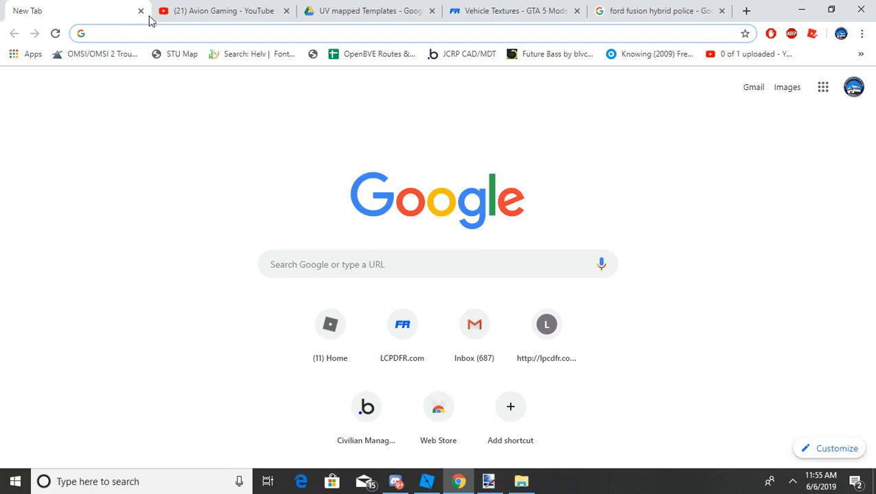
type("r")
key("Down")
key("Down")
key("Down")
key("Down")
key("Down")
key("Down")
key("Down")
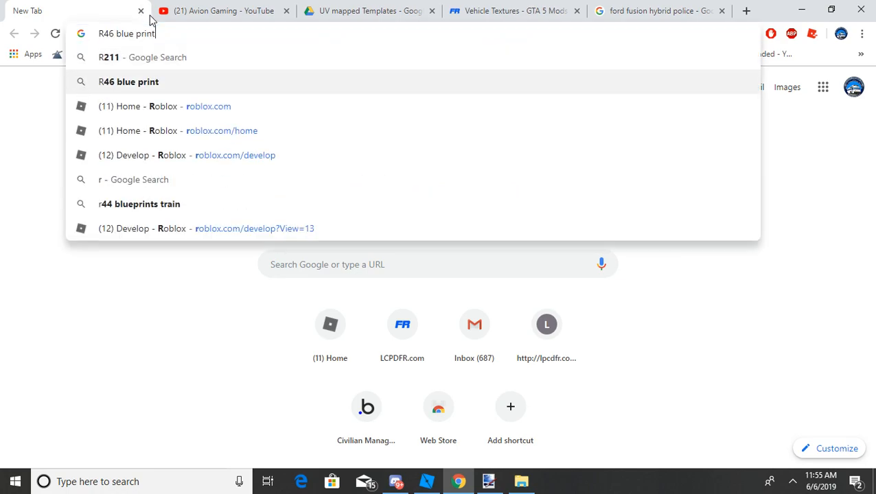
key("Return")
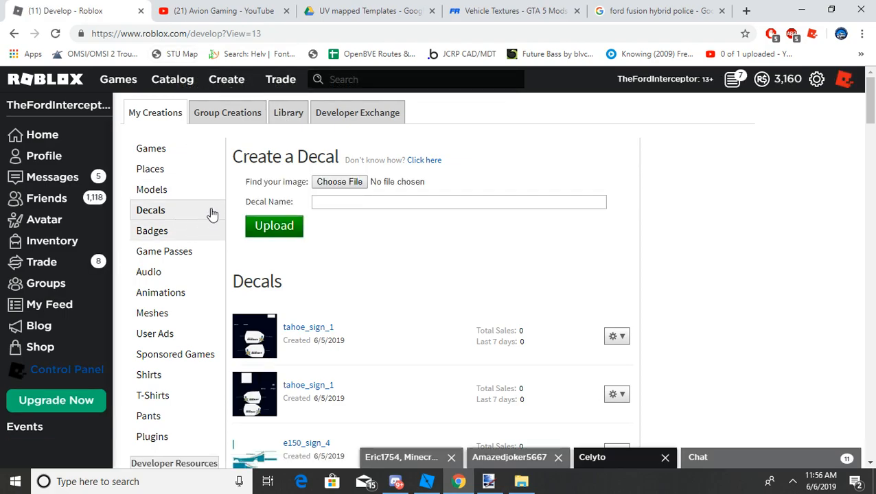
Upload charger_sign_2 from the Templates folder on the Desktop as a new decal
left_click(357, 184)
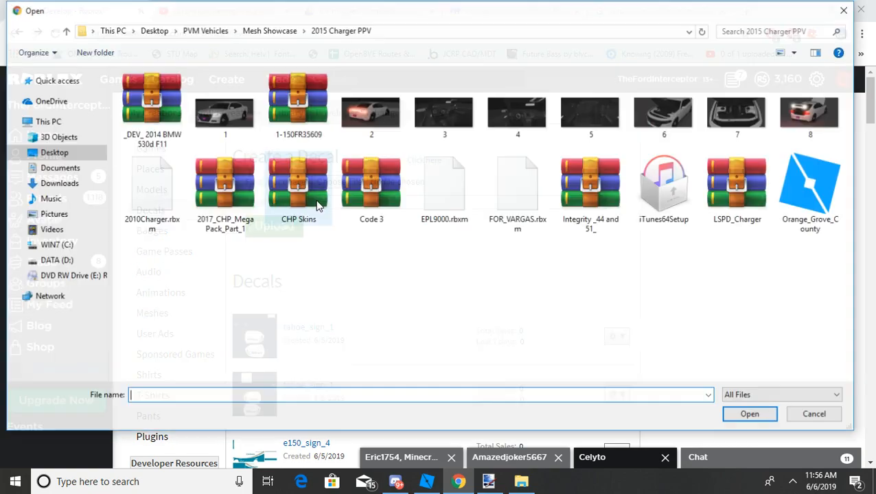
left_click(61, 153)
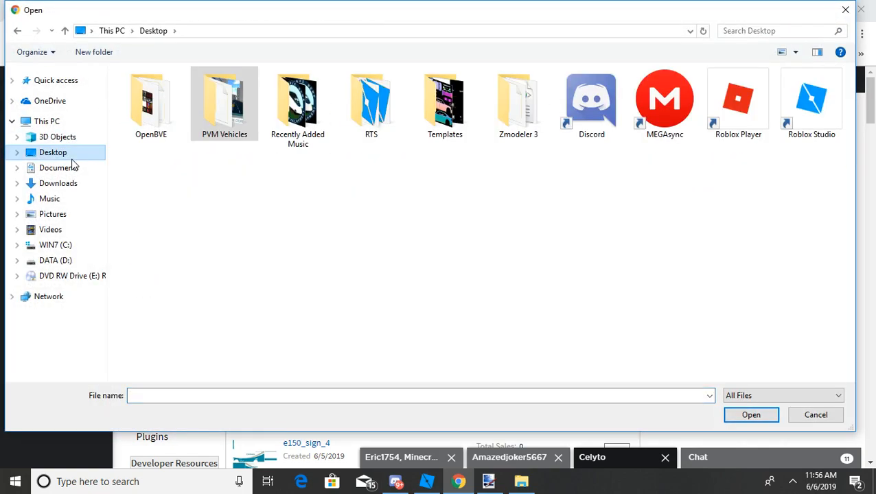
left_click(453, 122)
double_click(449, 121)
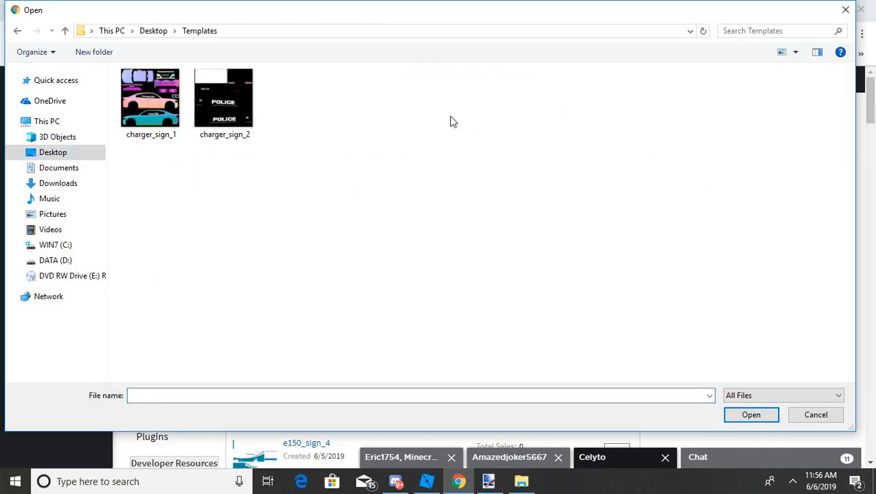
double_click(225, 103)
left_click(275, 229)
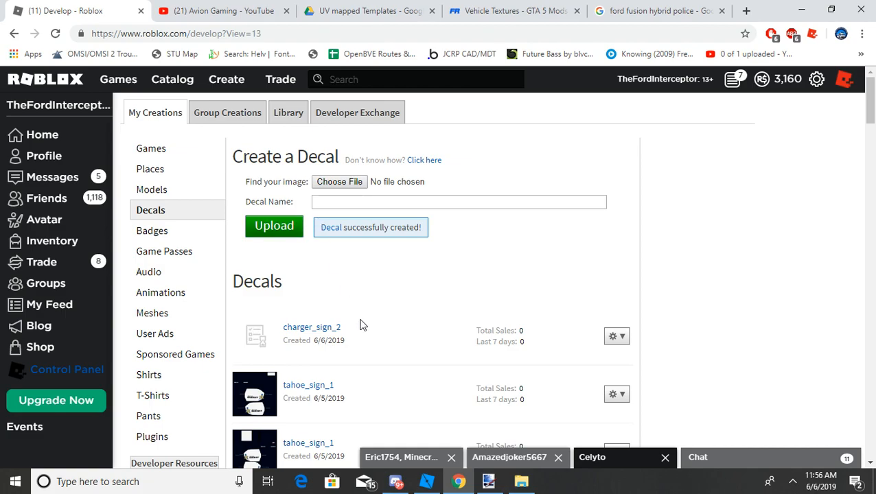
Open the charger_sign_2 decal's page in a new tab and select the asset ID in its web address
middle_click(271, 335)
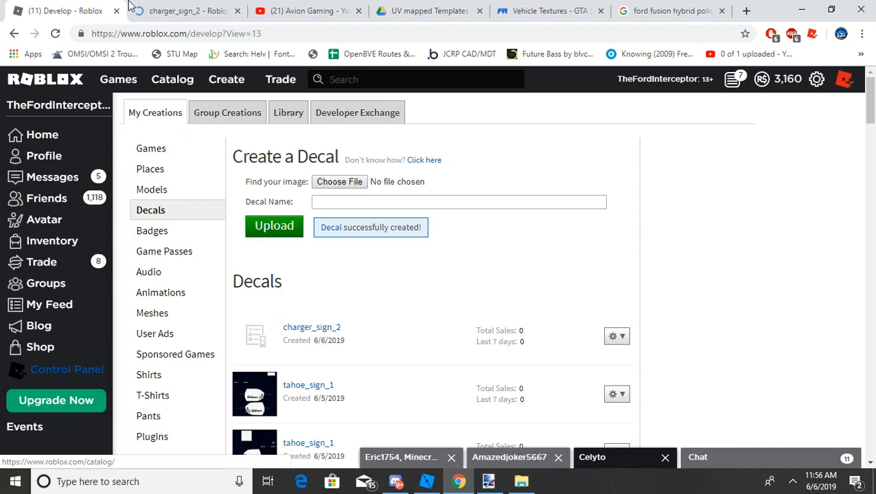
left_click(160, 10)
double_click(233, 33)
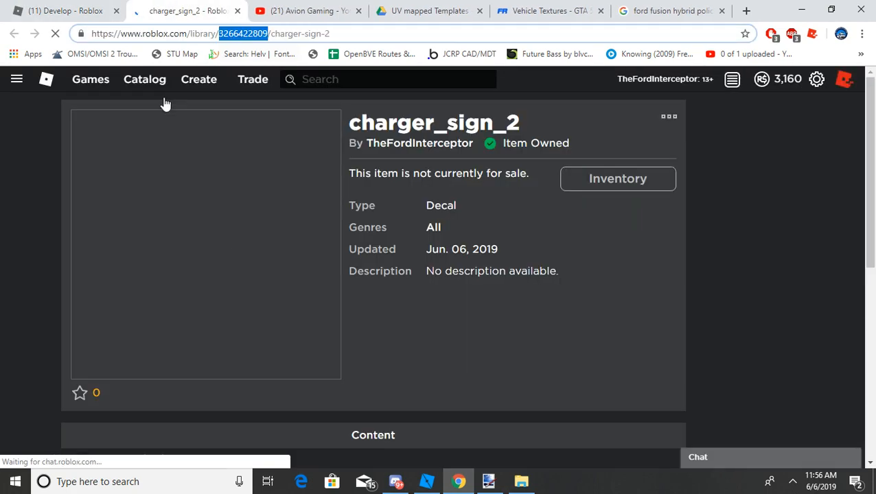
left_click(430, 482)
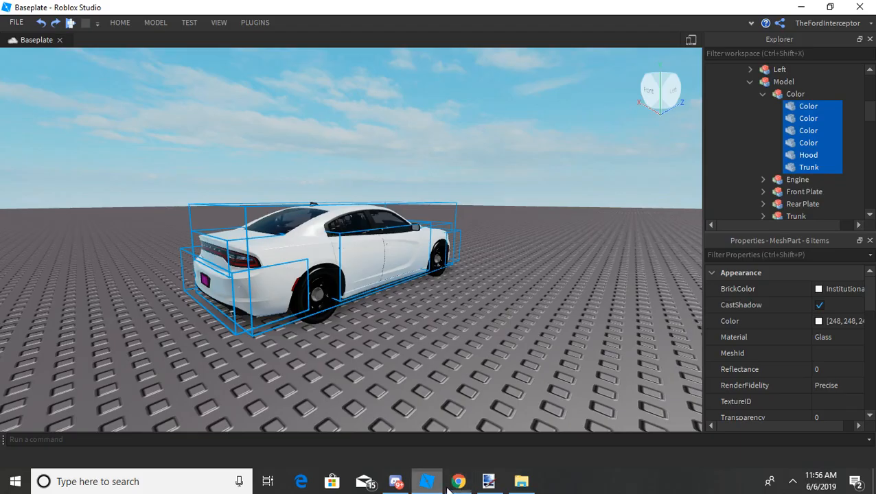
left_click(837, 405)
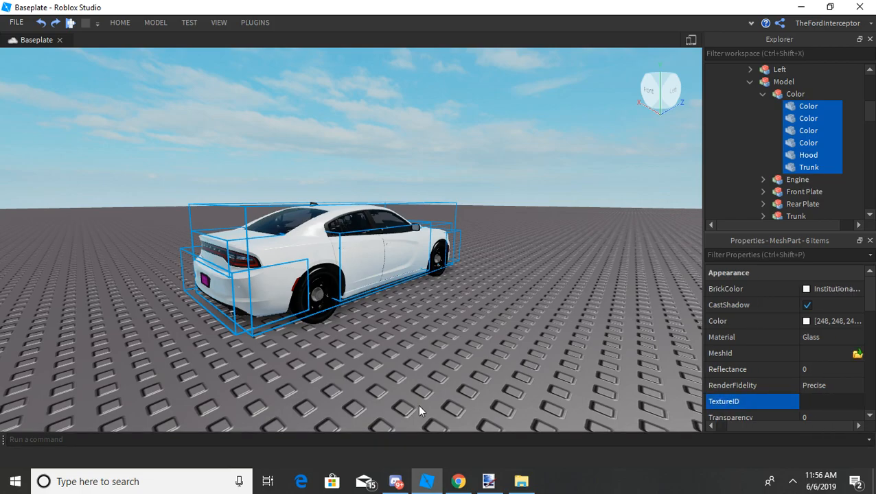
key("alt+Tab")
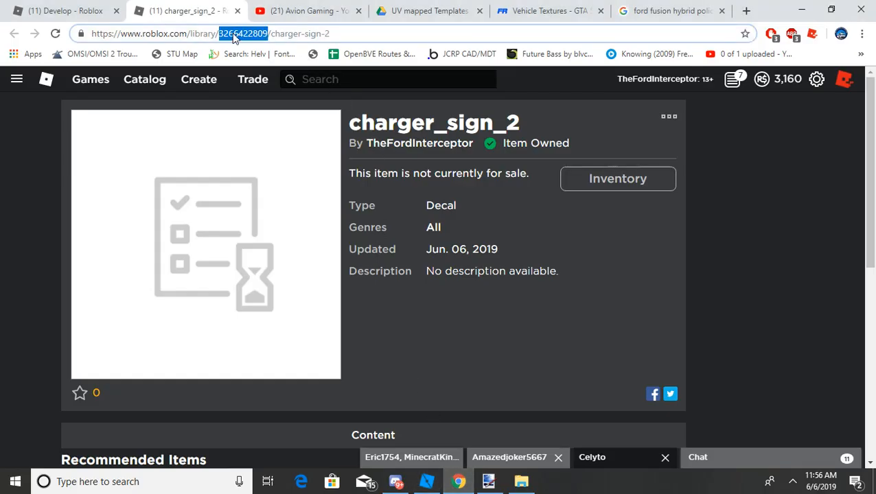
left_click(65, 11)
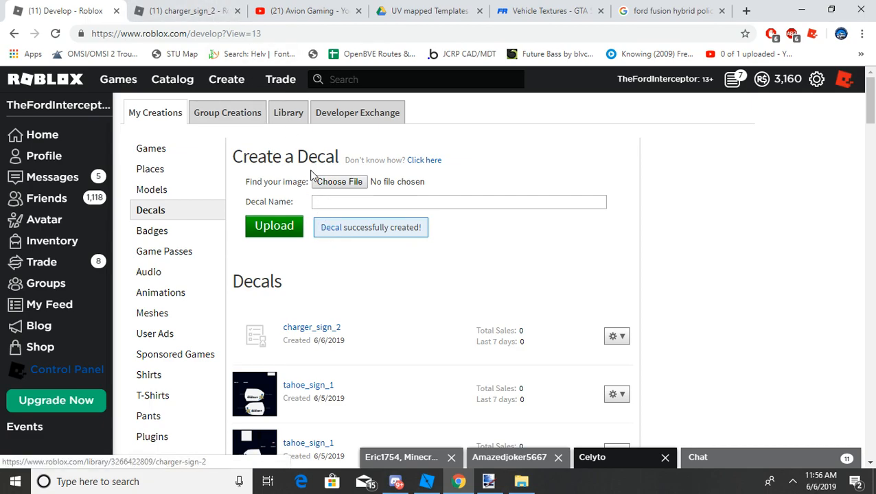
left_click(206, 10)
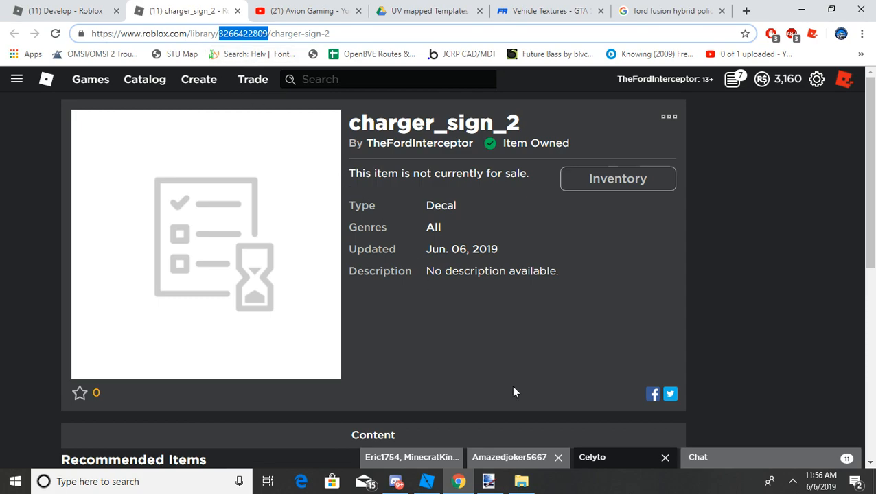
key("ctrl+x")
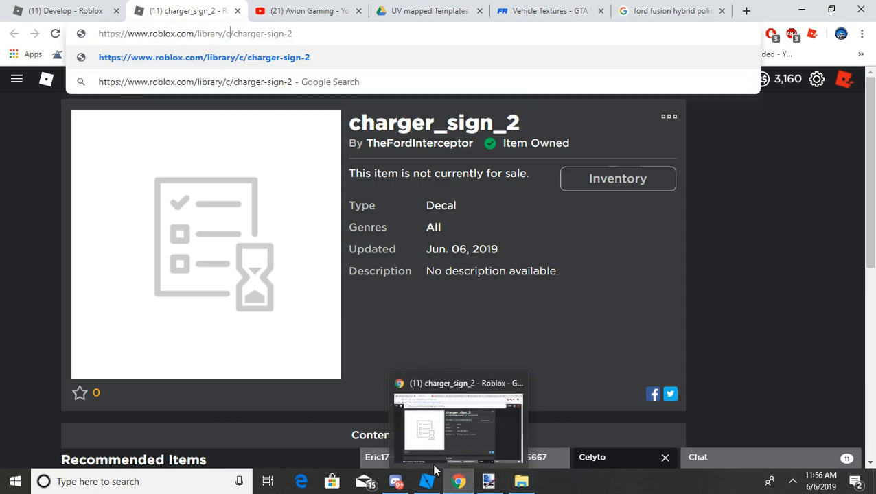
left_click(420, 484)
left_click(825, 400)
key("ctrl+v")
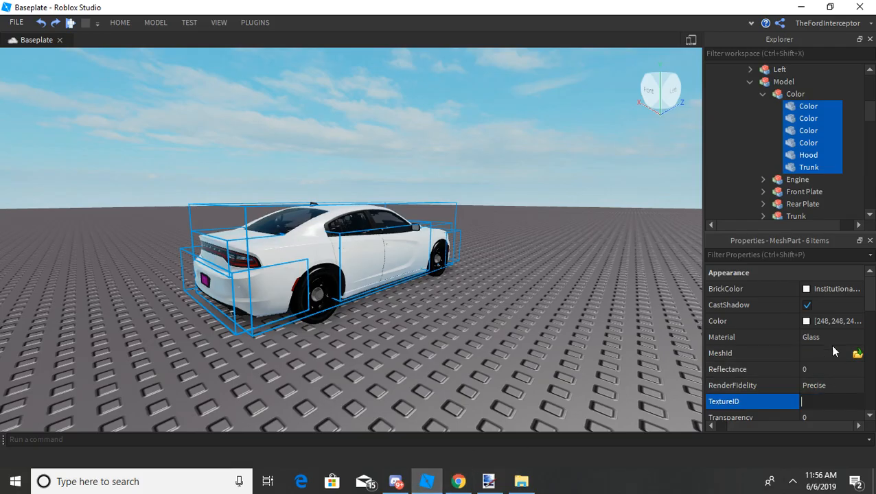
key("Return")
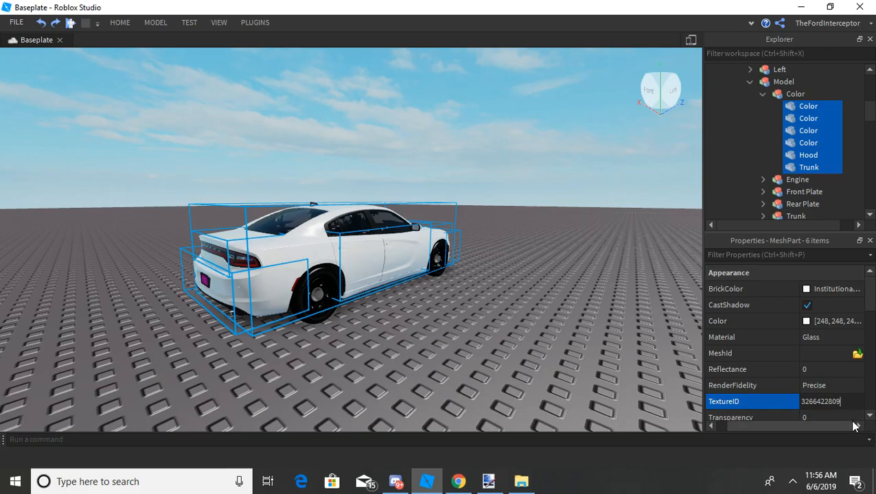
key("Return")
Deselect the body parts and examine the applied livery on the car's side up close
right_click(498, 316)
right_click(498, 319)
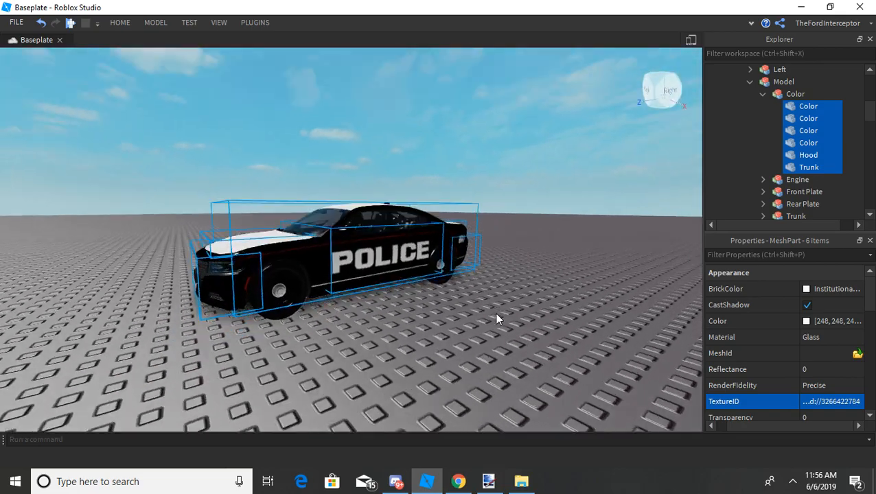
left_click(495, 313)
scroll(495, 313, "up", 6)
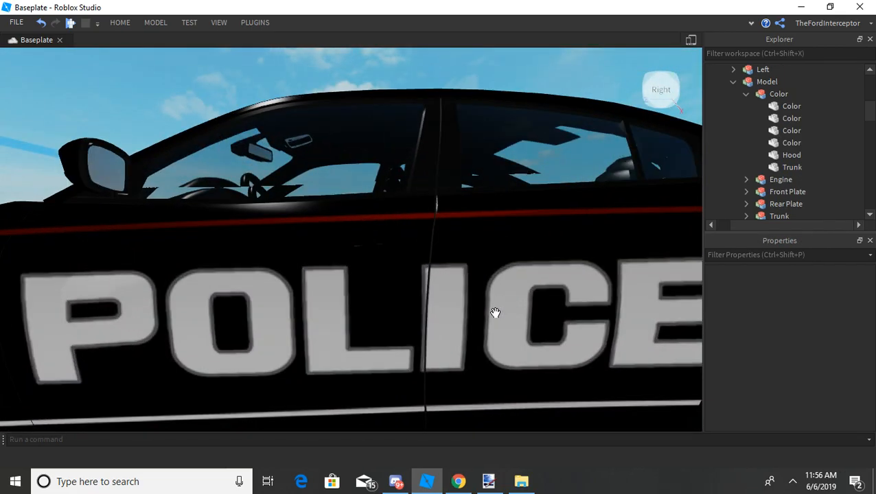
Examine the livery on the car's rear, including the trunk lettering and the striped bumper markings
scroll(495, 313, "down", 6)
right_click(495, 313)
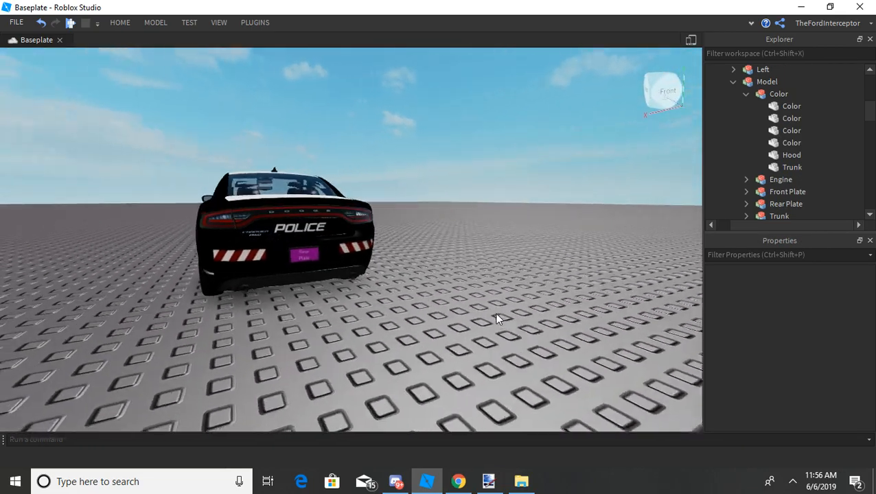
right_click(495, 313)
scroll(495, 313, "up", 4)
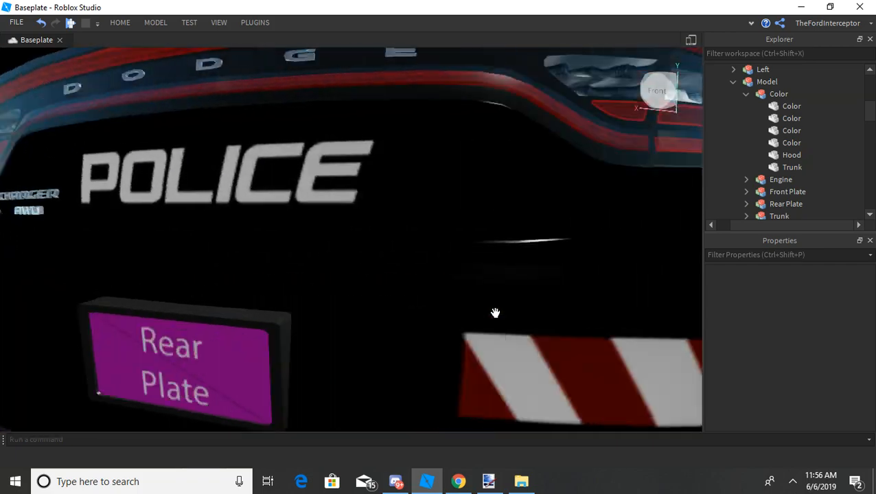
scroll(495, 313, "down", 4)
right_click(494, 313)
key("s")
key("e")
key("w")
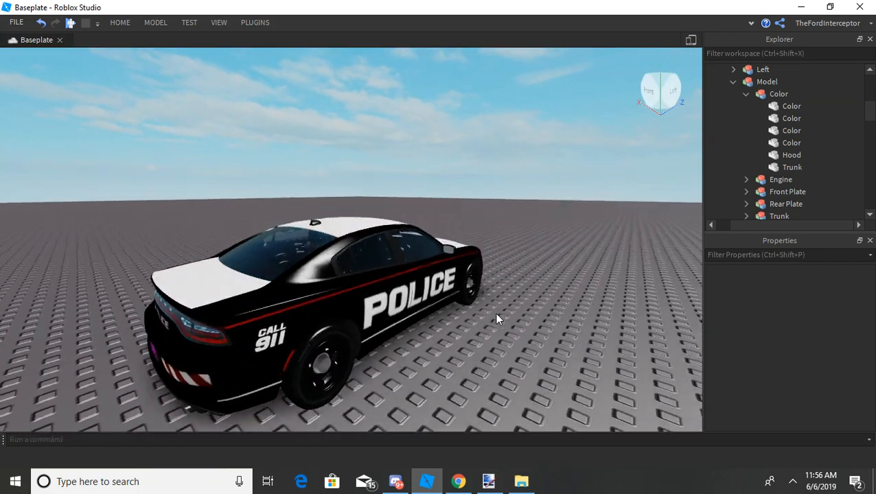
Inspect the CALL 911 lettering on the rear quarter panel up close and view the livery on that side
right_click(495, 313)
right_click(495, 312)
key("s")
key("w")
right_click(495, 313)
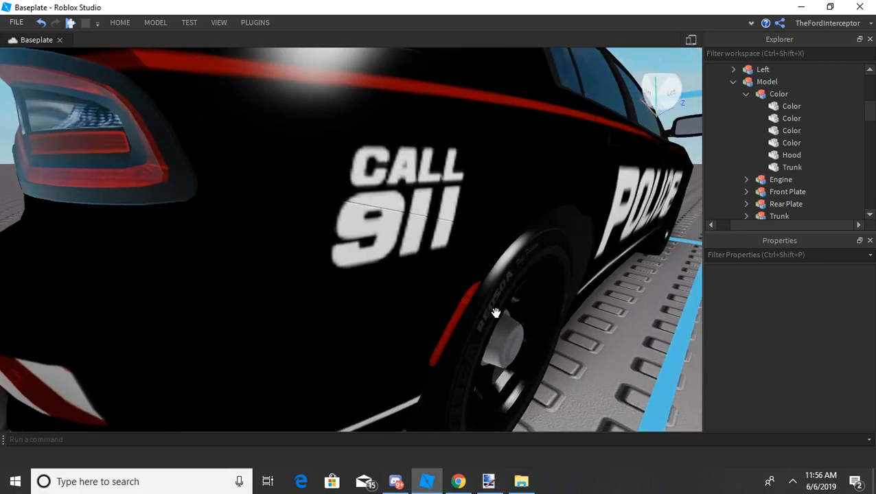
right_click(495, 313)
key("d")
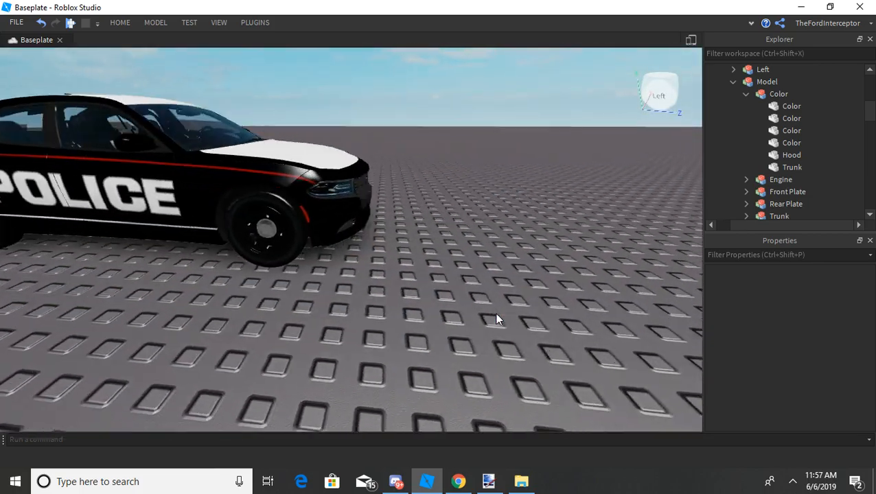
key("a")
key("s")
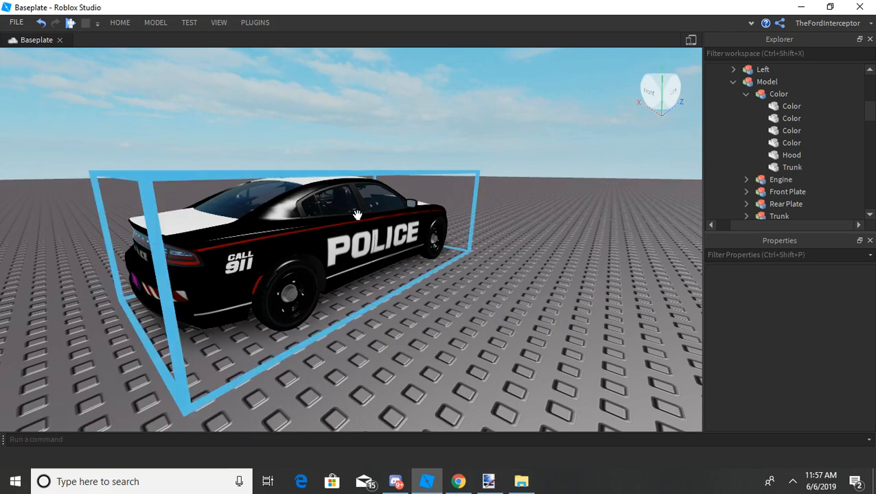
Examine the POLICE lettering and red stripe along the car's side from the rear wheel to the front bumper
right_click(305, 198)
key("d")
key("w")
key("d")
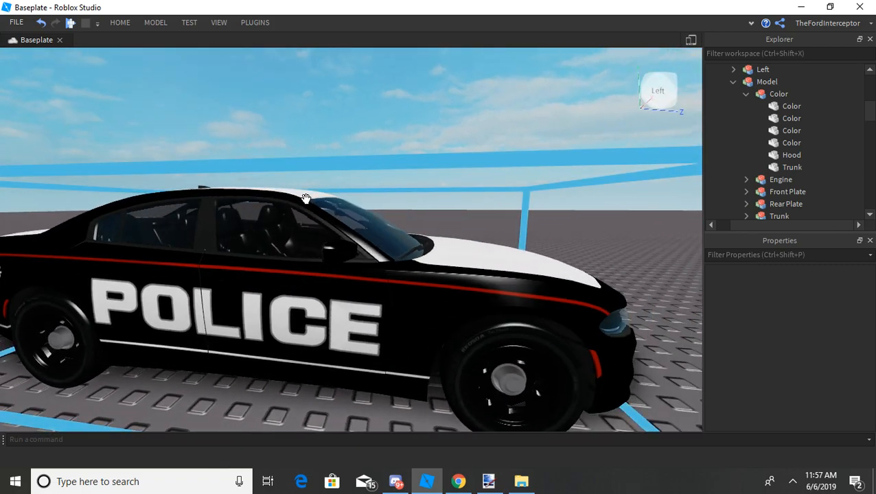
key("d")
right_click(282, 189)
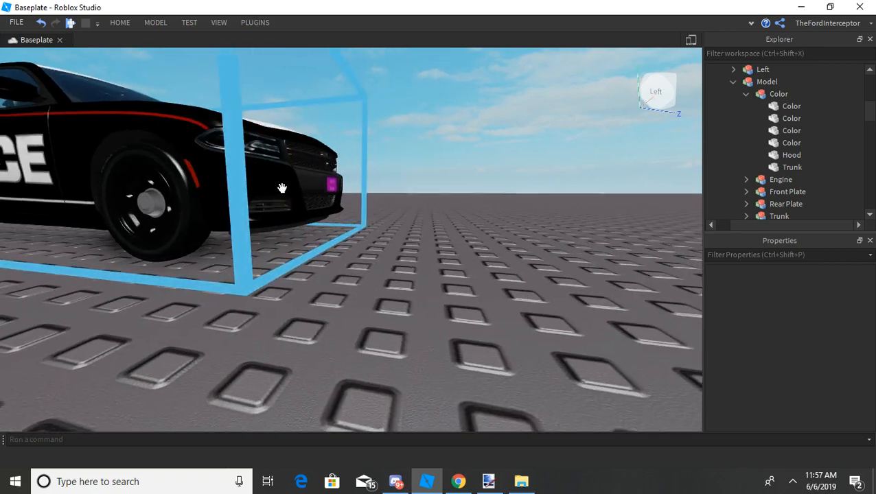
key("d")
key("a")
key("a")
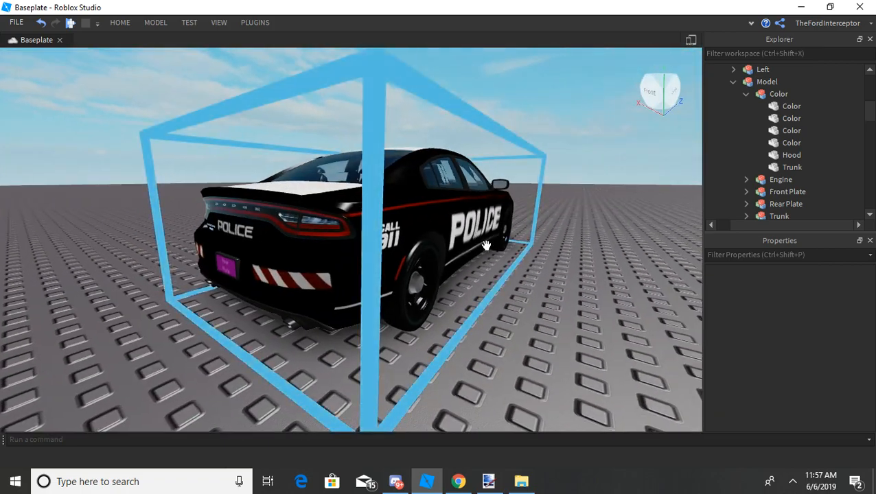
Circle the car to check the livery on the hood, front end and opposite side
right_click(485, 245)
key("a")
key("w")
key("a")
key("s")
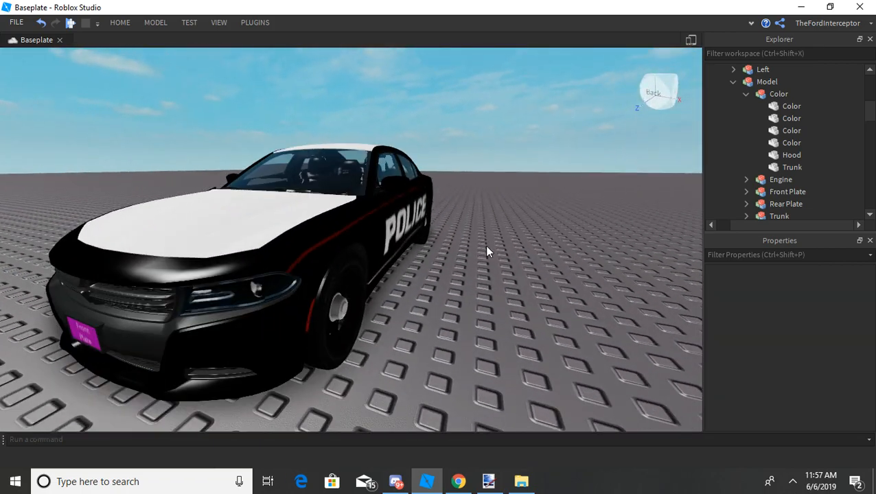
key("d")
key("a")
right_click(444, 208)
key("a")
key("d")
key("s")
Duplicate the Color model inside the car's body Model and rename the copy ColorG
left_click(746, 94)
left_click(778, 94)
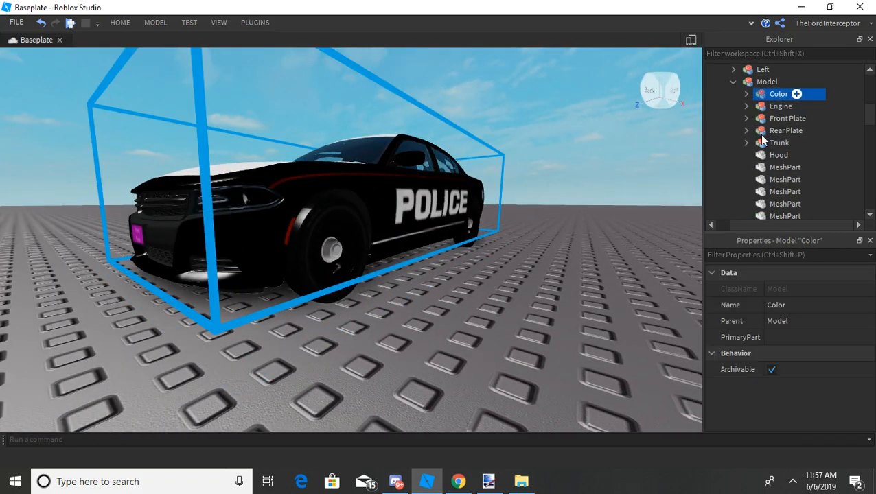
key("ctrl+d")
left_click(807, 307)
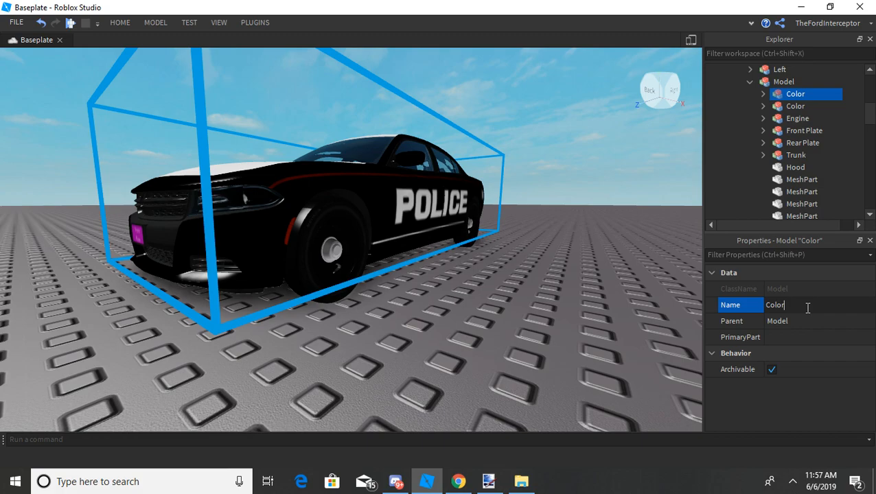
right_click(598, 237)
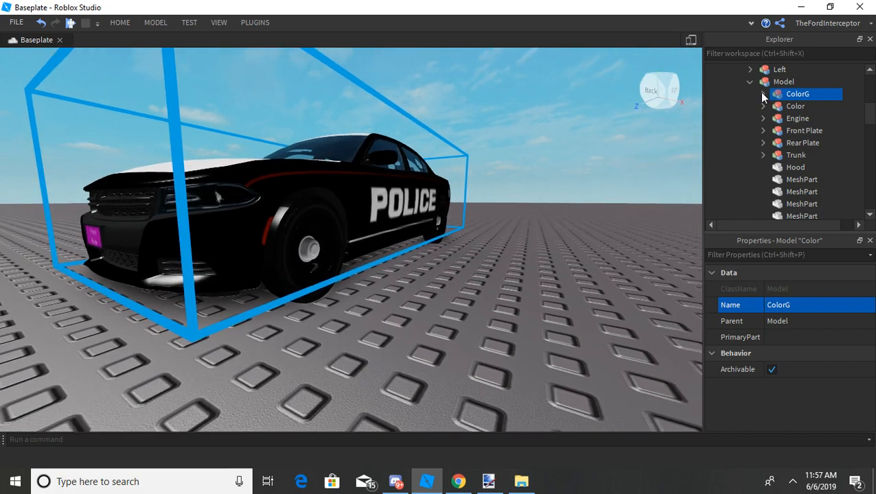
Clear the TextureID of all six mesh parts in the ColorG model
left_click(763, 94)
left_click(826, 108)
left_click(803, 172, "shift")
left_click(838, 401)
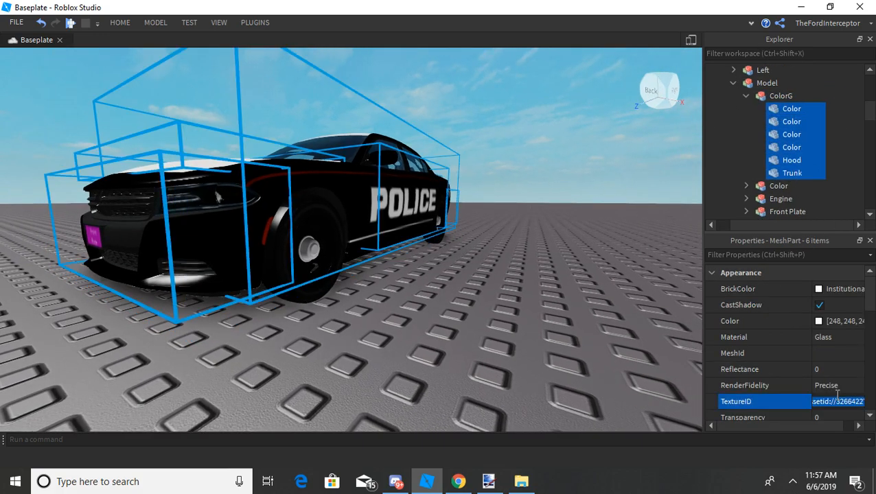
key("BackSpace")
key("Return")
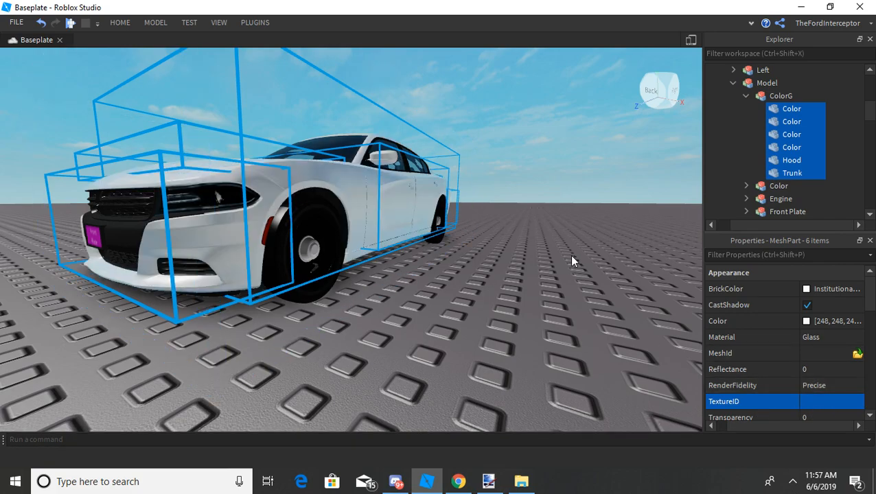
left_click_drag(569, 253, 563, 256)
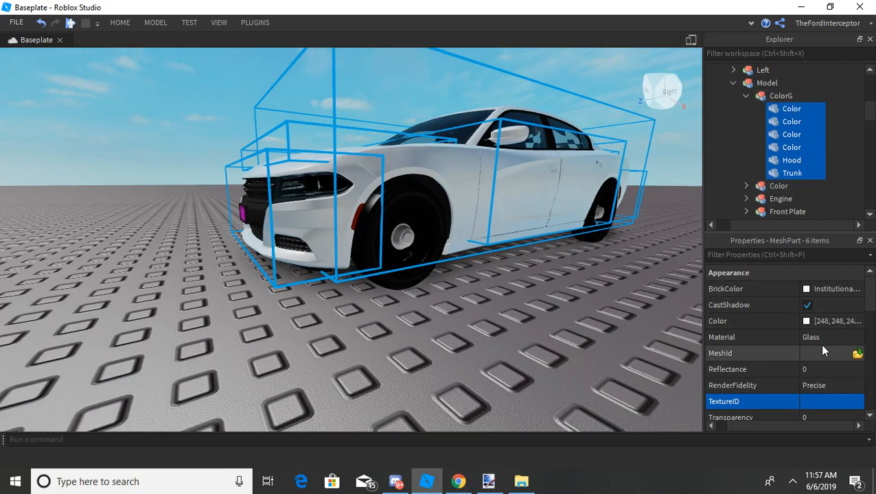
Set the Transparency of the six ColorG mesh parts to 0.85
scroll(817, 353, "down", 1)
left_click(796, 371)
left_click(827, 369)
type("0.95")
key("Return")
left_click(533, 355)
left_click_drag(533, 355, 519, 333)
Deselect the car and examine its glossy finish from the front, rear and above
left_click(423, 181)
scroll(417, 173, "down", 3)
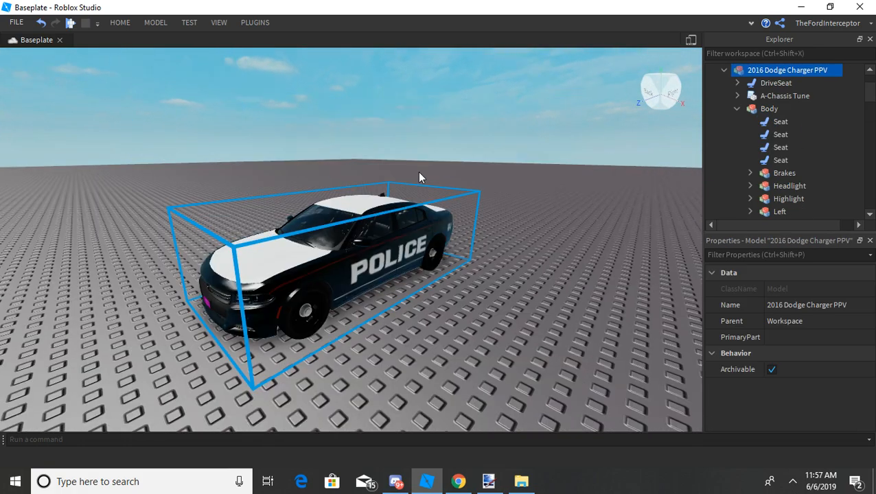
left_click(462, 160)
key("a")
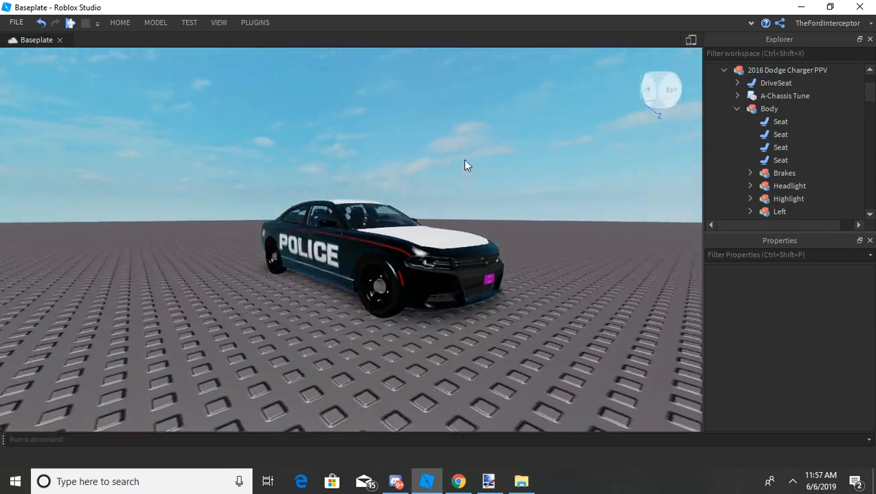
key("a")
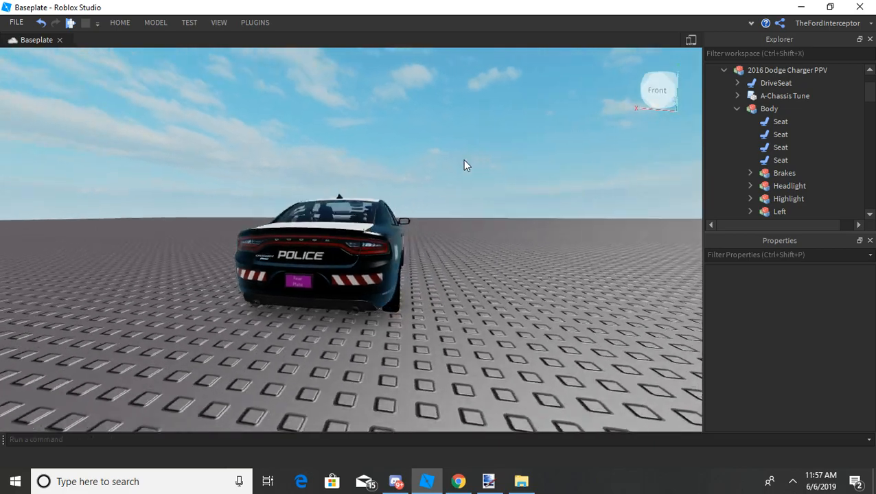
left_click_drag(464, 160, 463, 159)
key("w")
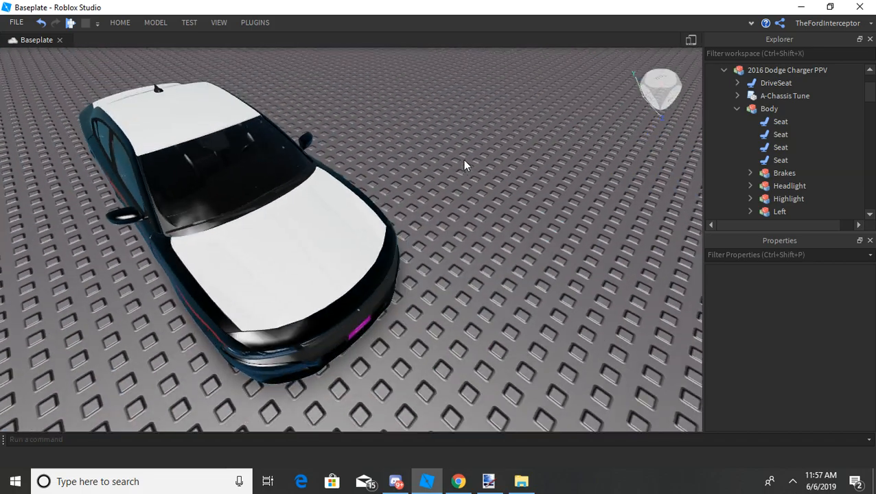
Move the transparent ColorG hood and the textured Color hood off the car onto the baseplate beside it
left_click(270, 297)
left_click(120, 22)
left_click(127, 43)
left_click_drag(240, 236, 440, 216)
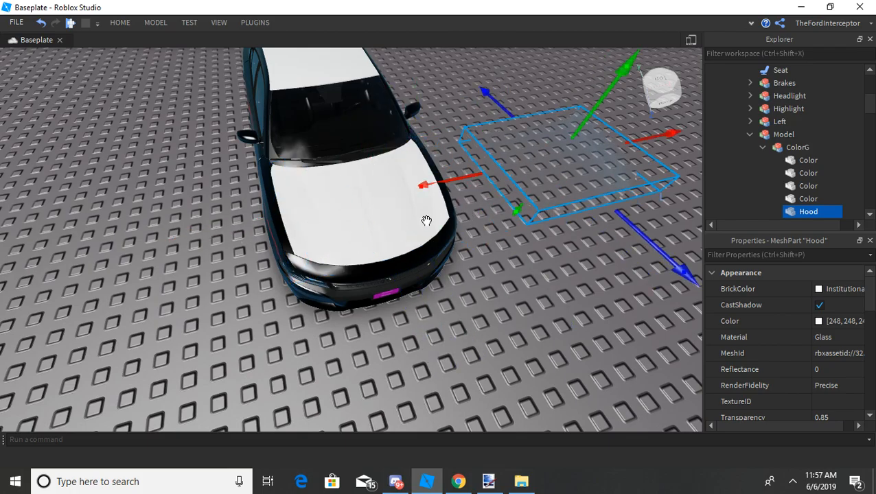
left_click(337, 226)
left_click_drag(276, 221, 535, 170)
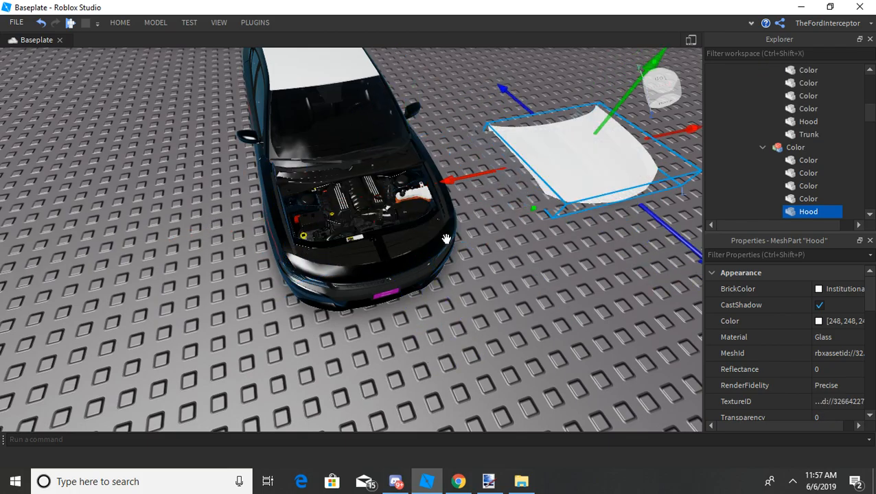
Deselect the hood and examine the exposed engine bay up close
left_click(512, 194)
scroll(518, 191, "up", 3)
scroll(519, 191, "up", 4)
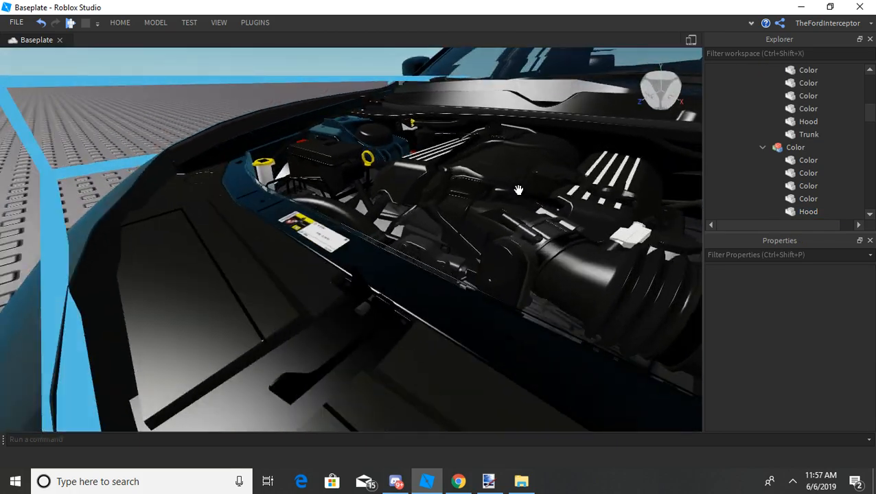
scroll(341, 255, "up", 4)
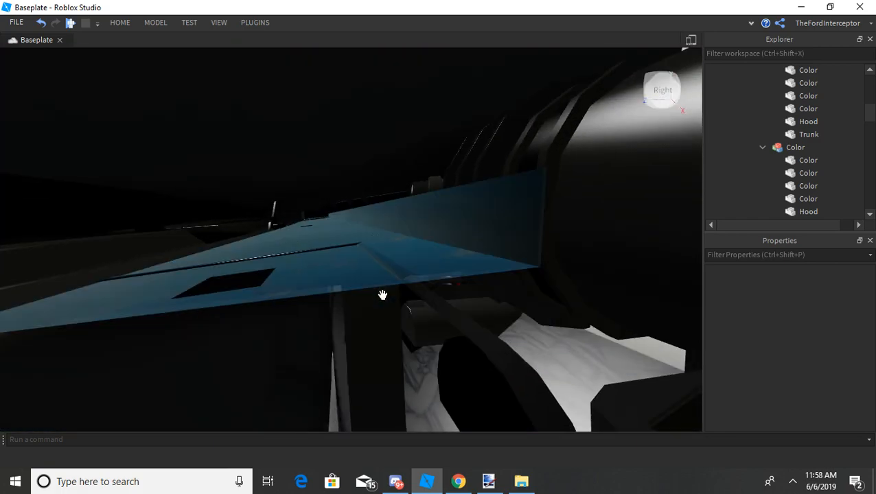
scroll(318, 218, "down", 5)
left_click(521, 481)
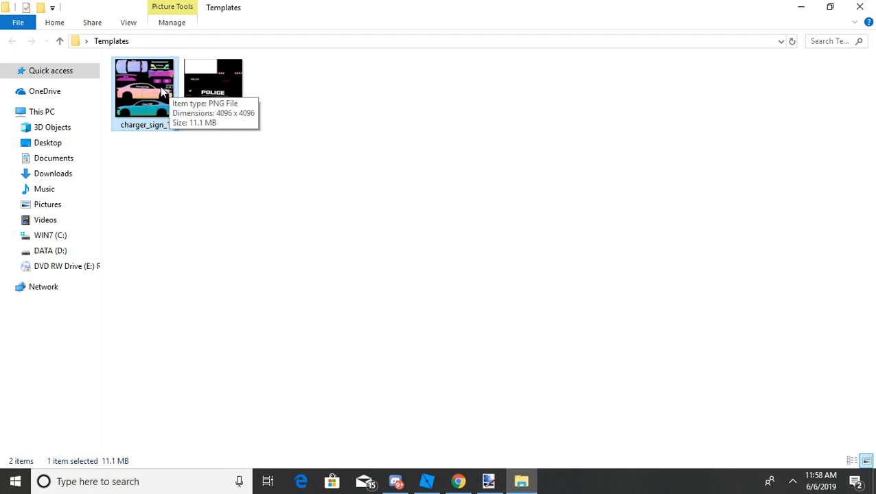
left_click(458, 481)
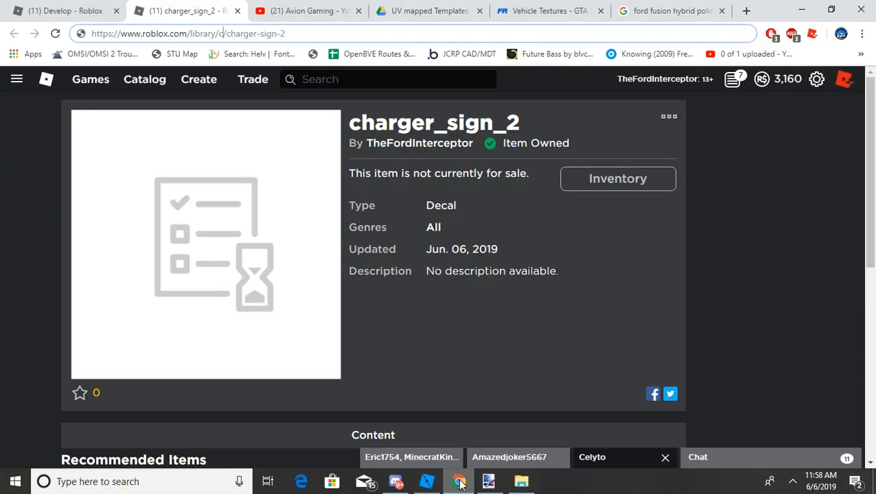
left_click(501, 483)
left_click(426, 482)
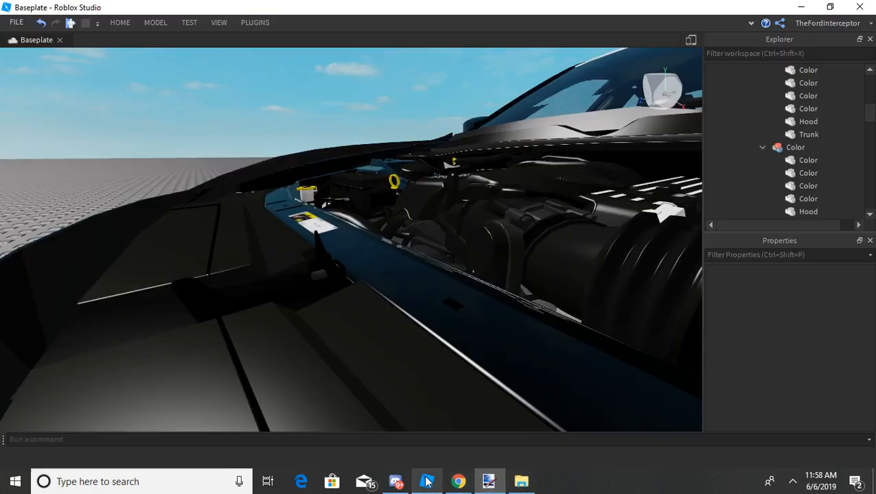
key("s")
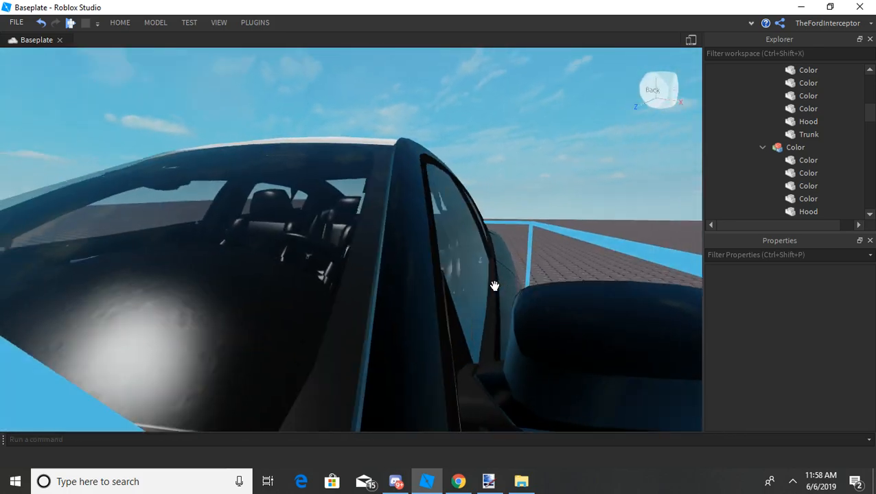
key("s")
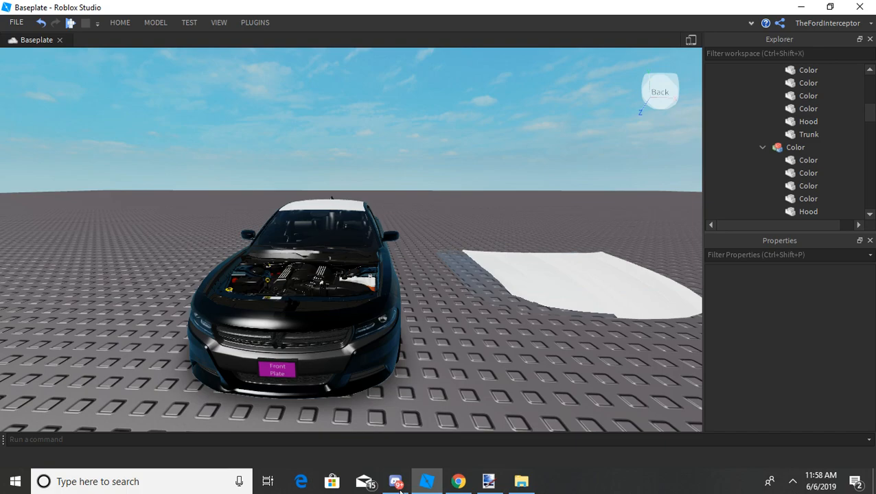
Switch to paint.net and bring up the Bandicam recorder window
left_click(487, 482)
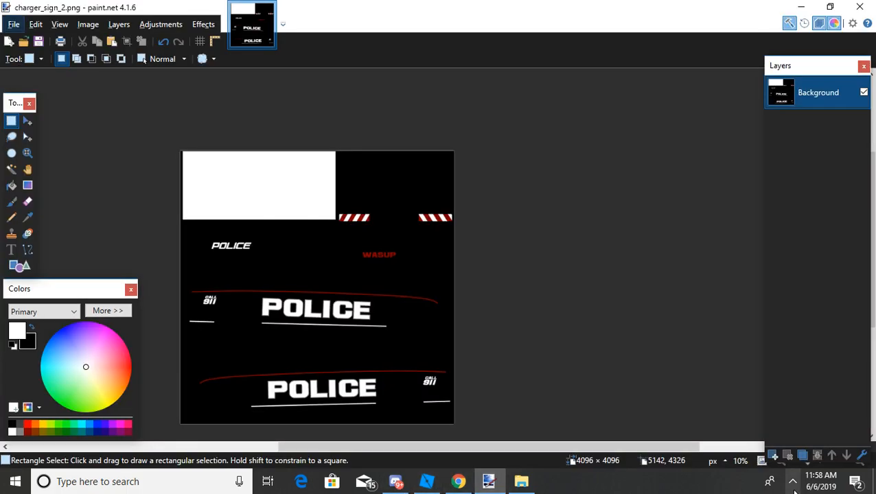
left_click(793, 483)
left_click(753, 431)
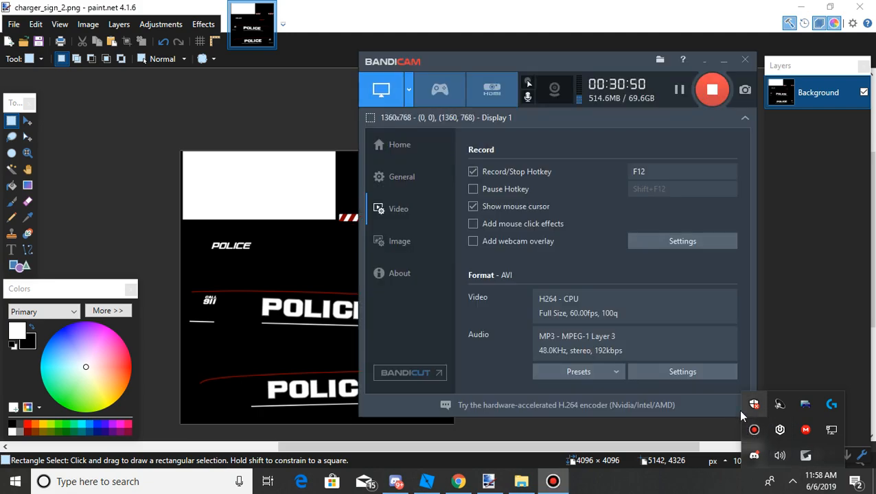
left_click(658, 383)
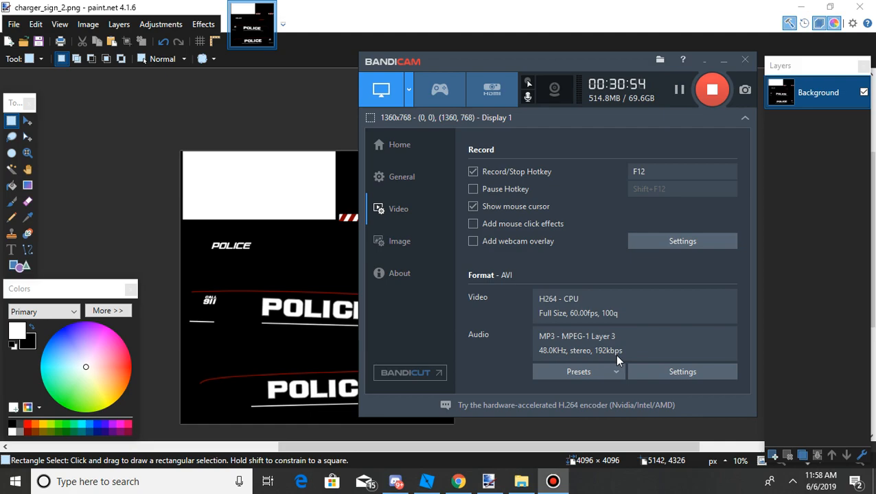